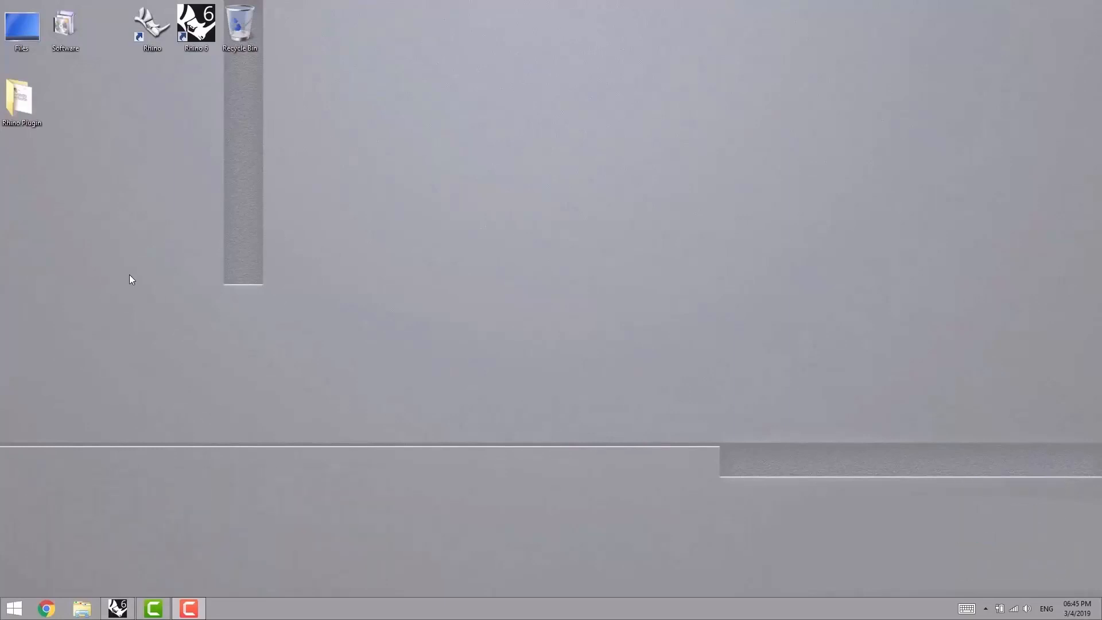
- Open the Rhino Plugin folder and browse to the version 6 setup folder of 1- Paneling Tools
click(31, 97)
double_click(24, 106)
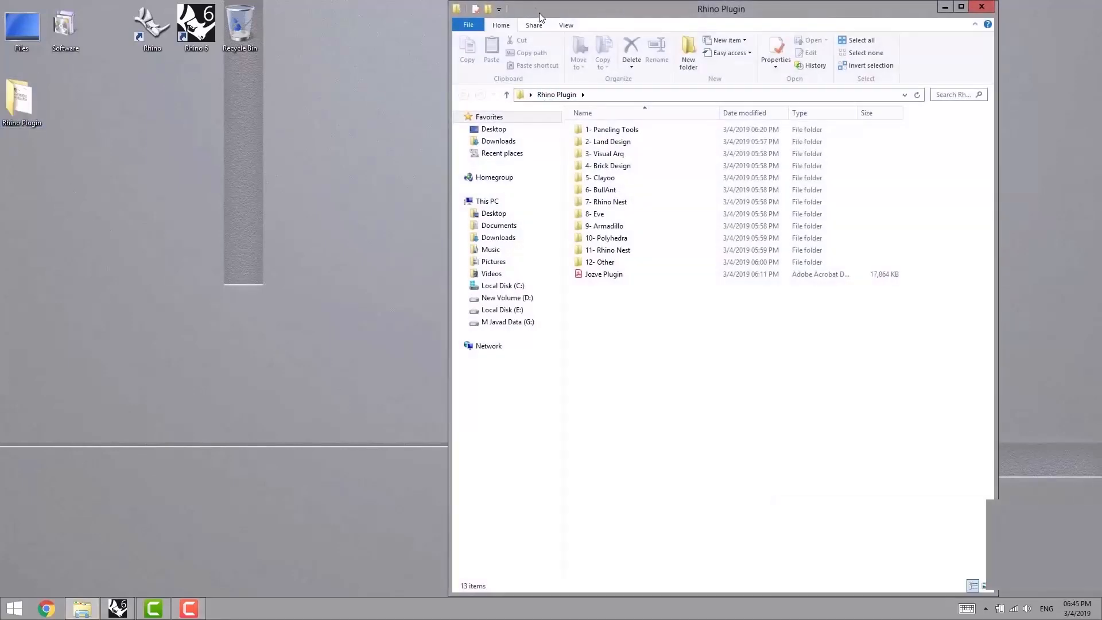
drag(563, 10, 553, 27)
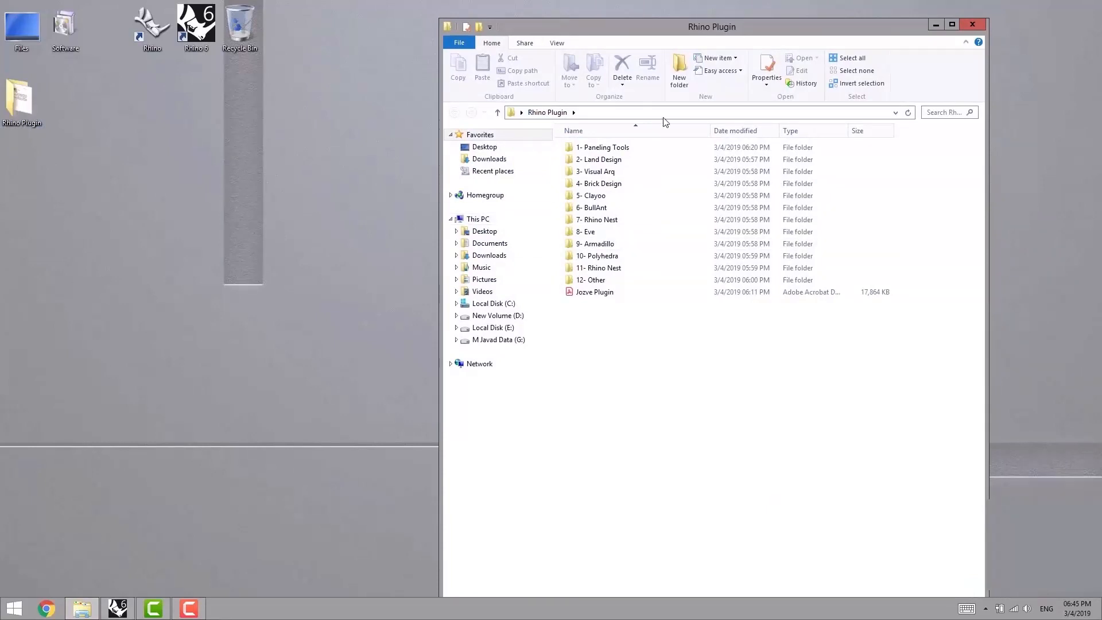
double_click(592, 150)
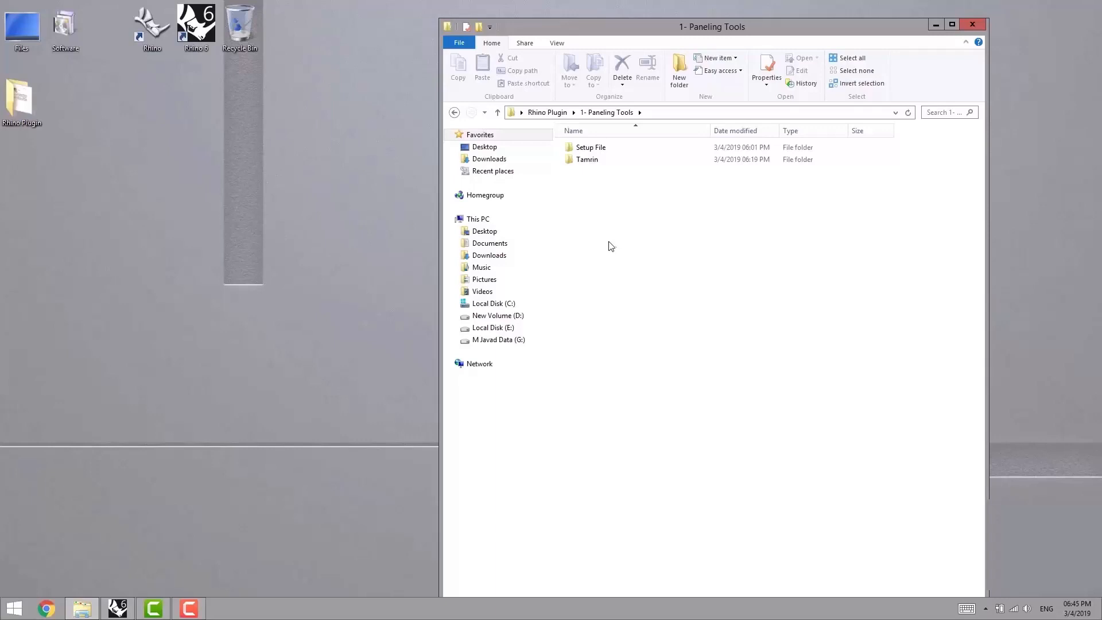
drag(615, 29, 611, 15)
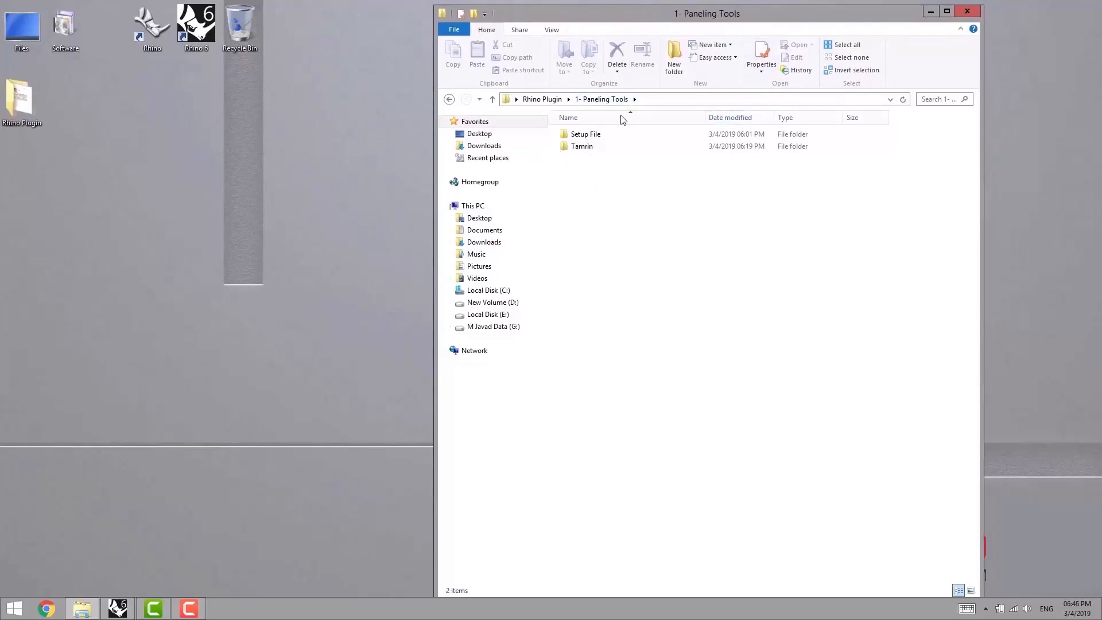
double_click(620, 135)
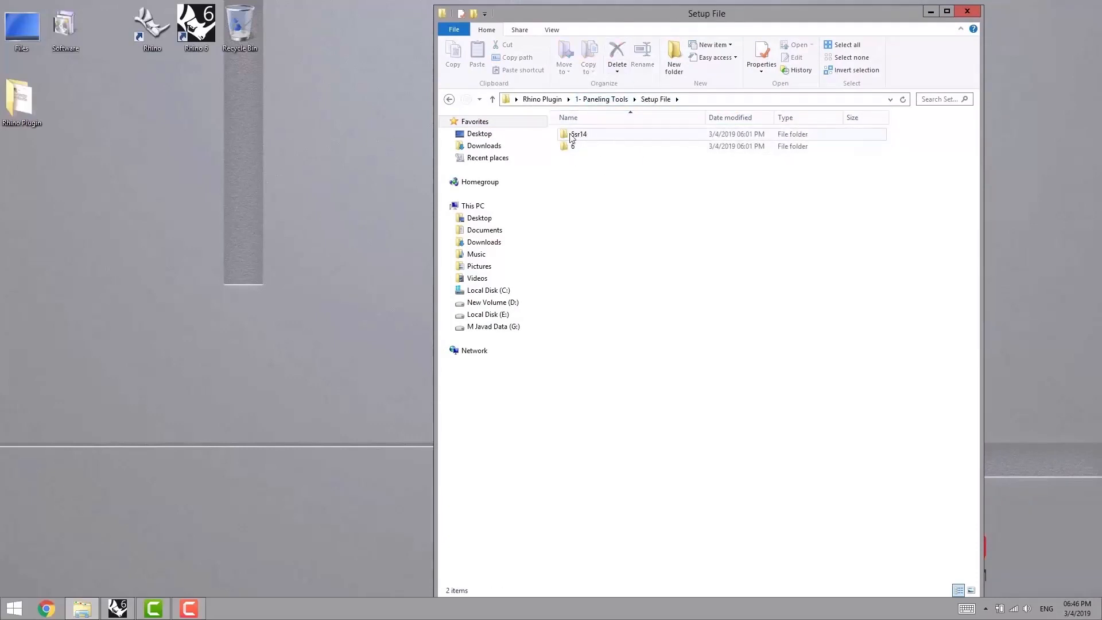
double_click(594, 147)
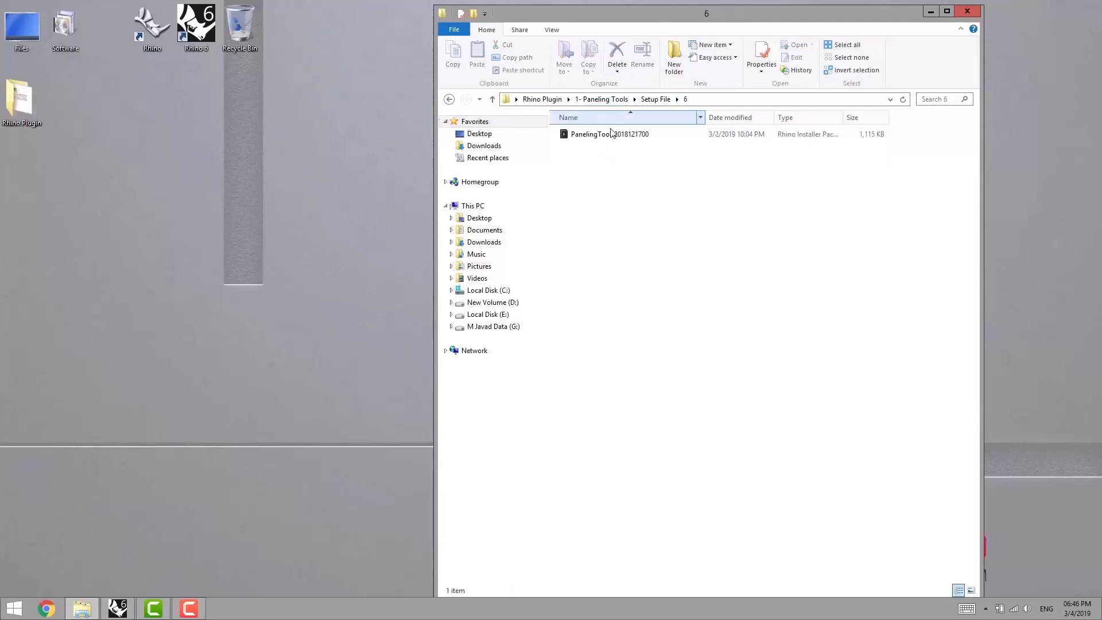
double_click(610, 135)
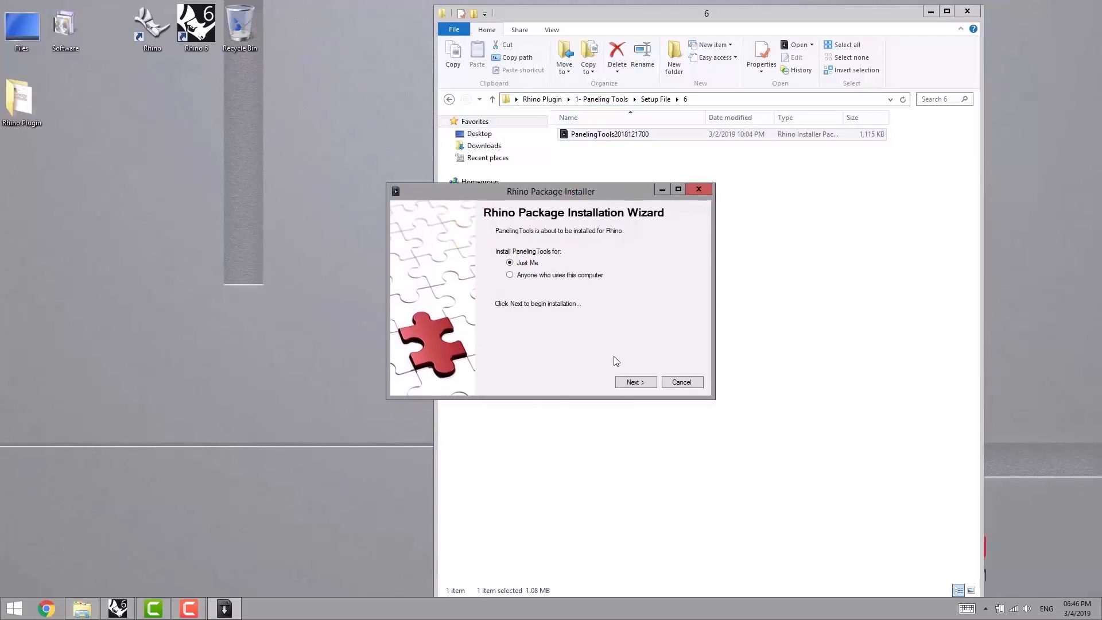
click(635, 382)
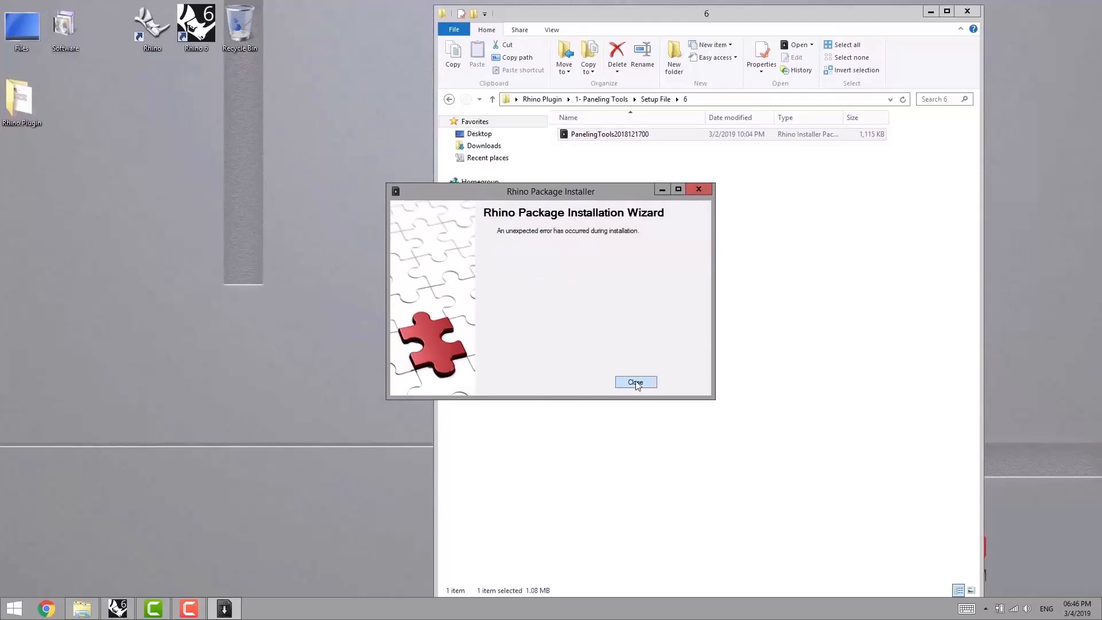
click(635, 383)
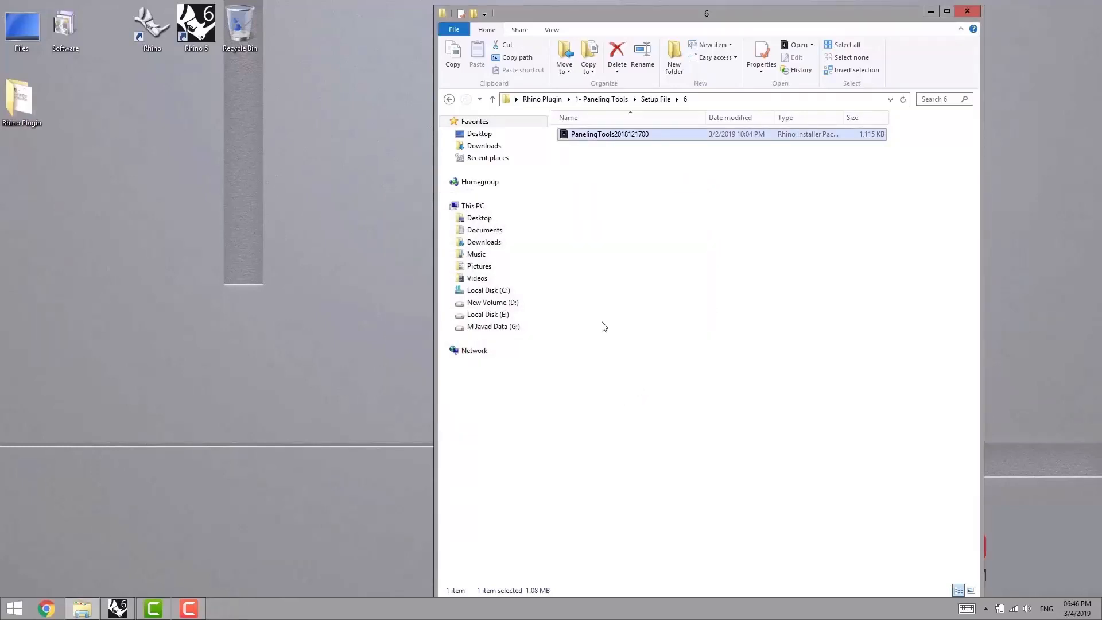
click(619, 265)
- Switch to Rhinoceros 6 and check the available Paneling Tools commands
click(118, 607)
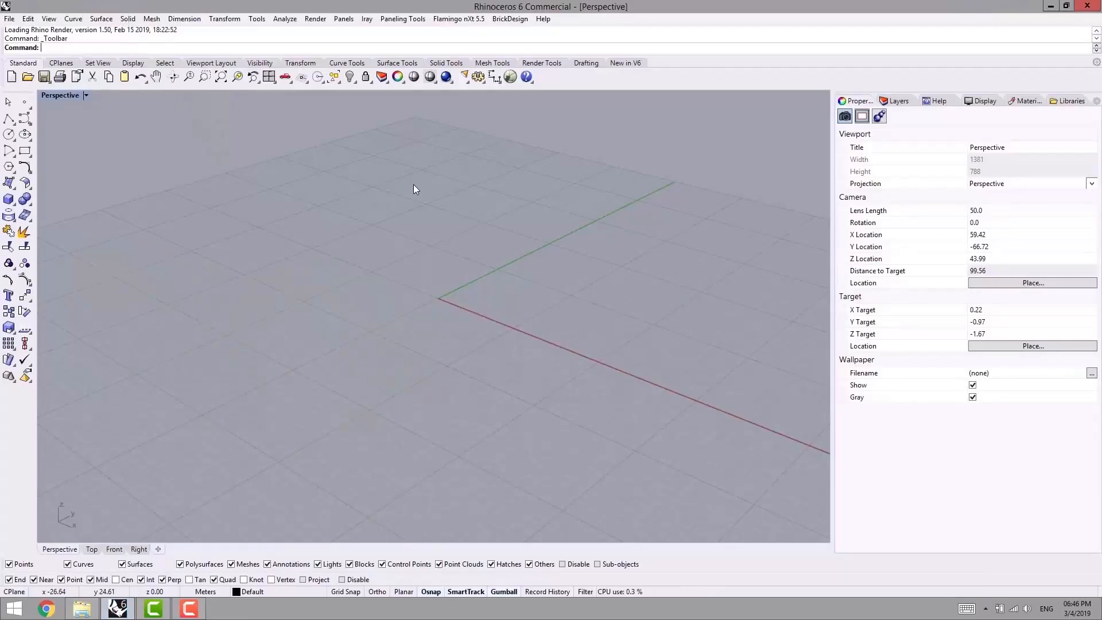
click(403, 19)
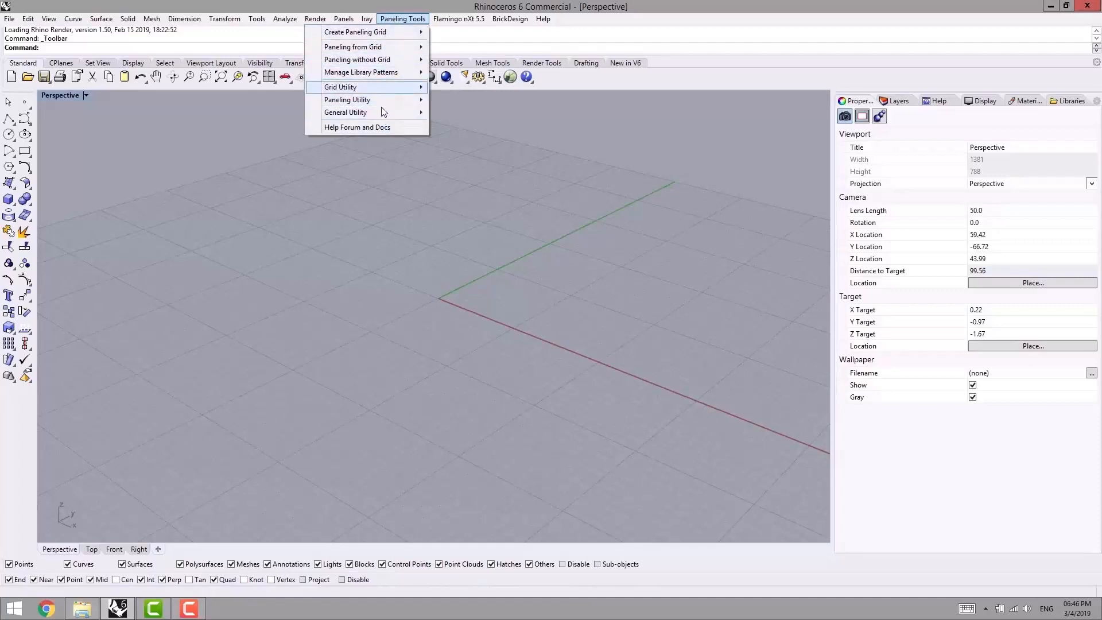
click(380, 150)
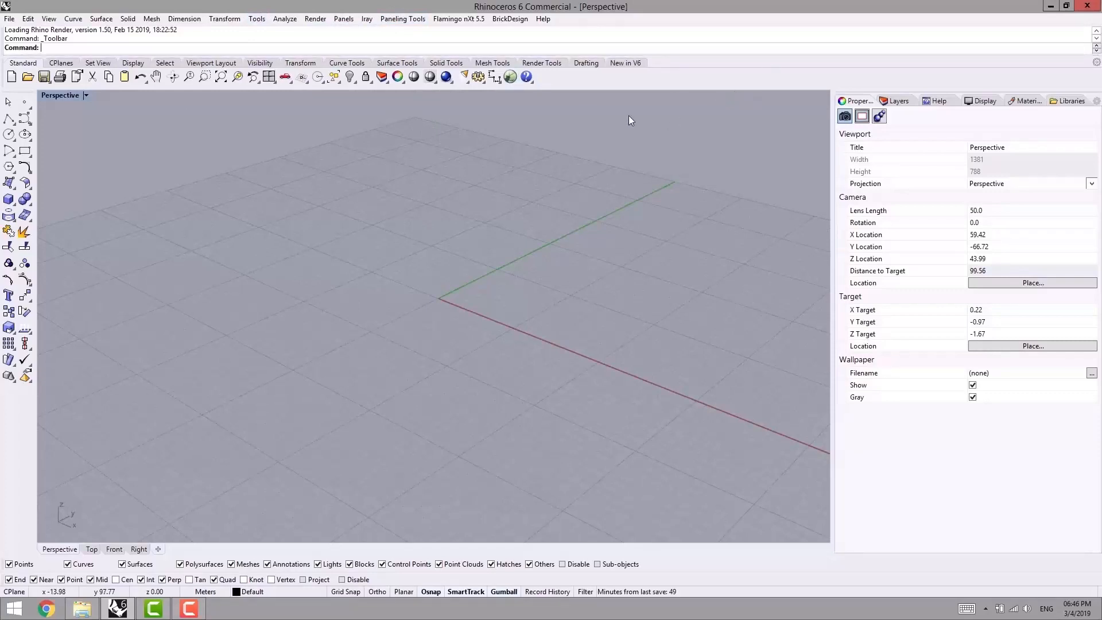
- Display only the Create Grid toolbar from the PanelingTools file in the toolbar layout options
click(256, 18)
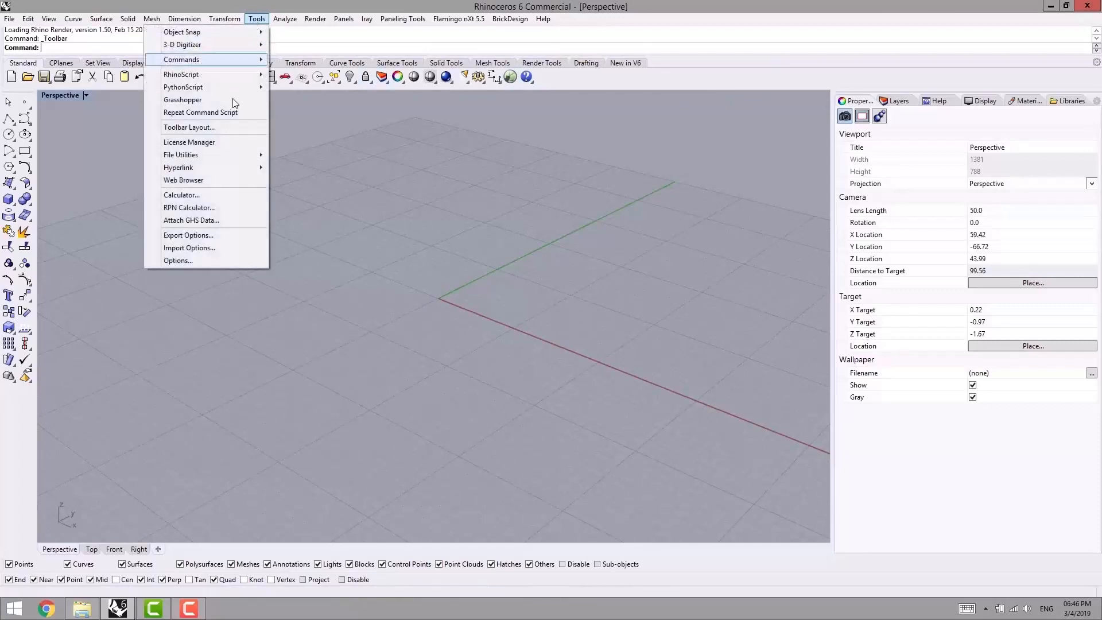
click(189, 127)
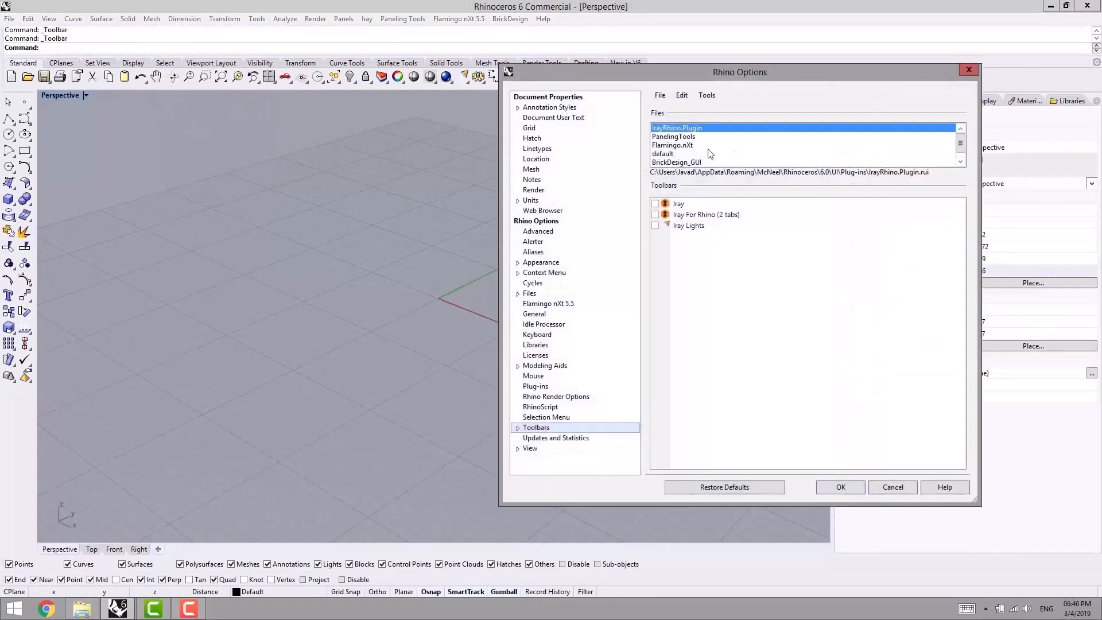
click(674, 137)
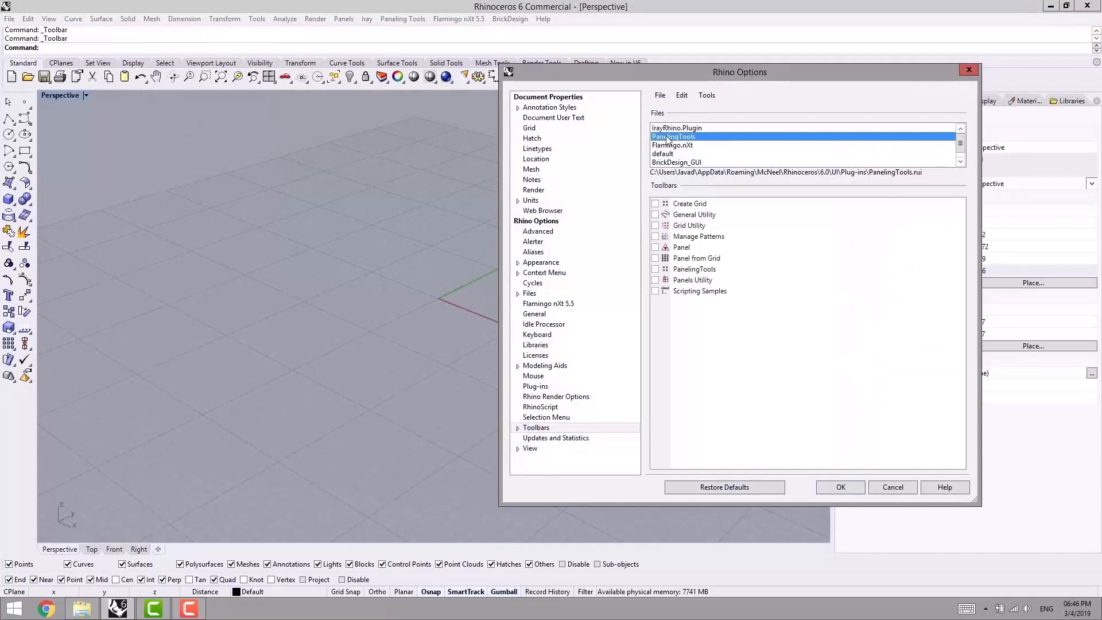
click(655, 203)
click(655, 215)
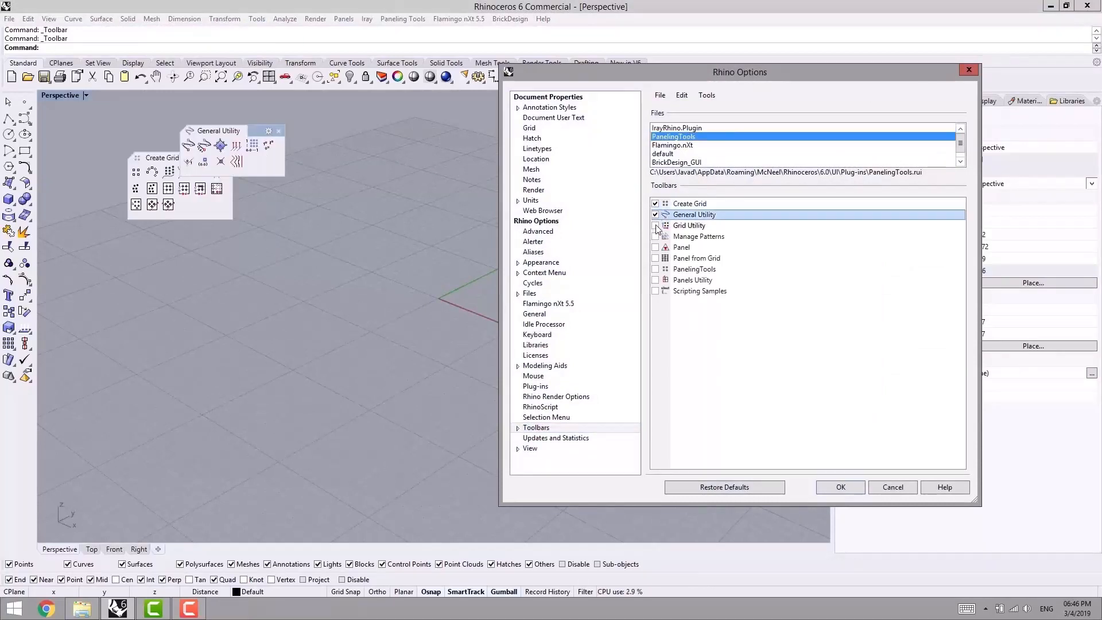
click(655, 226)
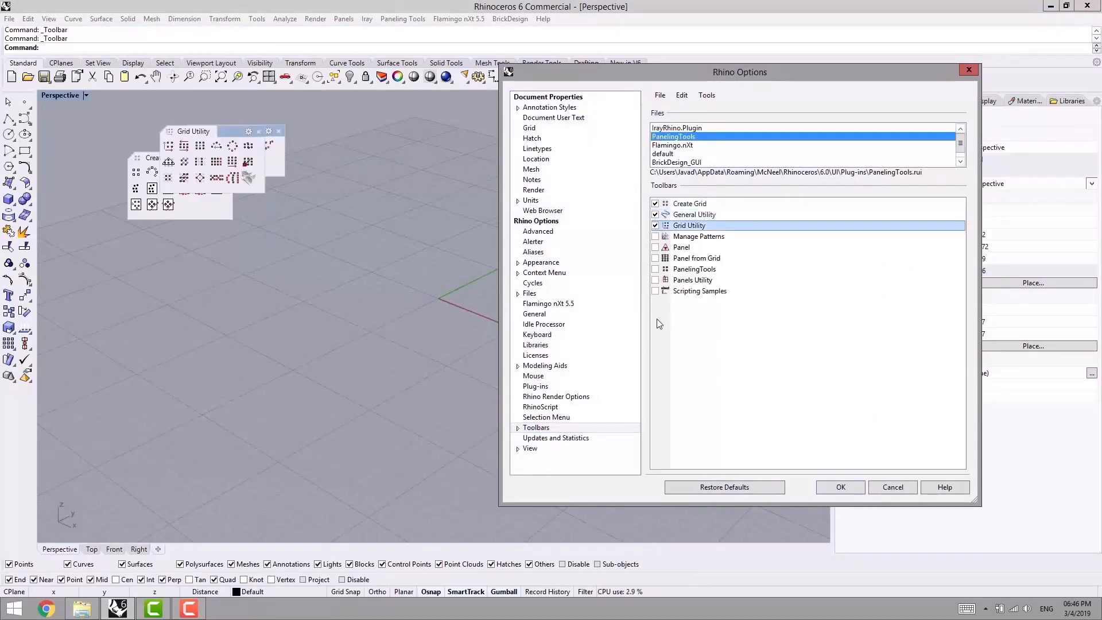
click(655, 226)
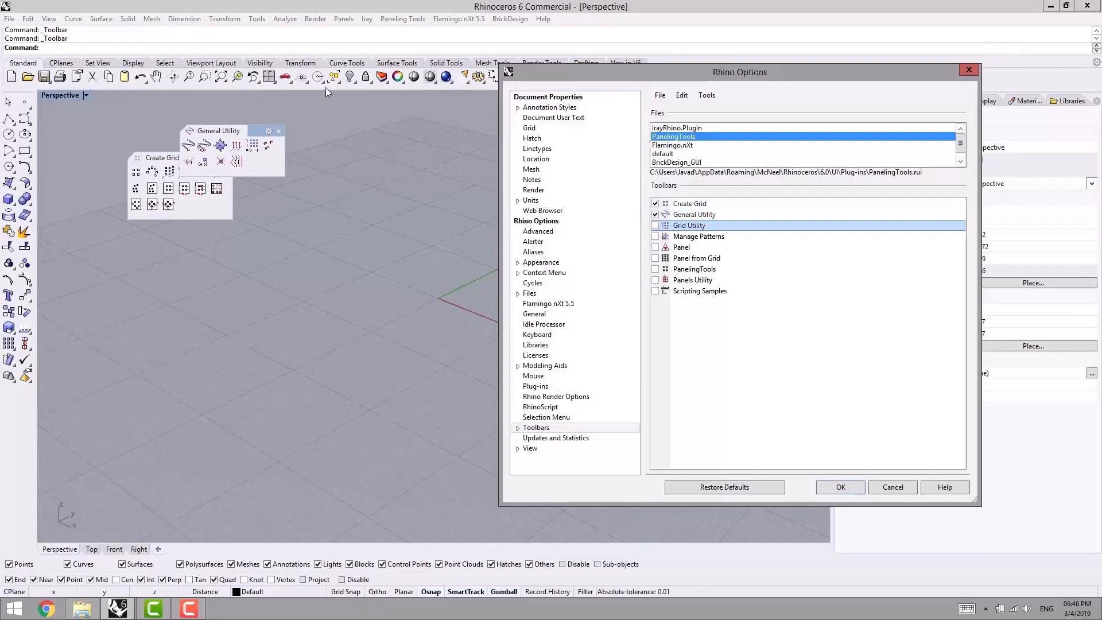
click(655, 215)
click(840, 487)
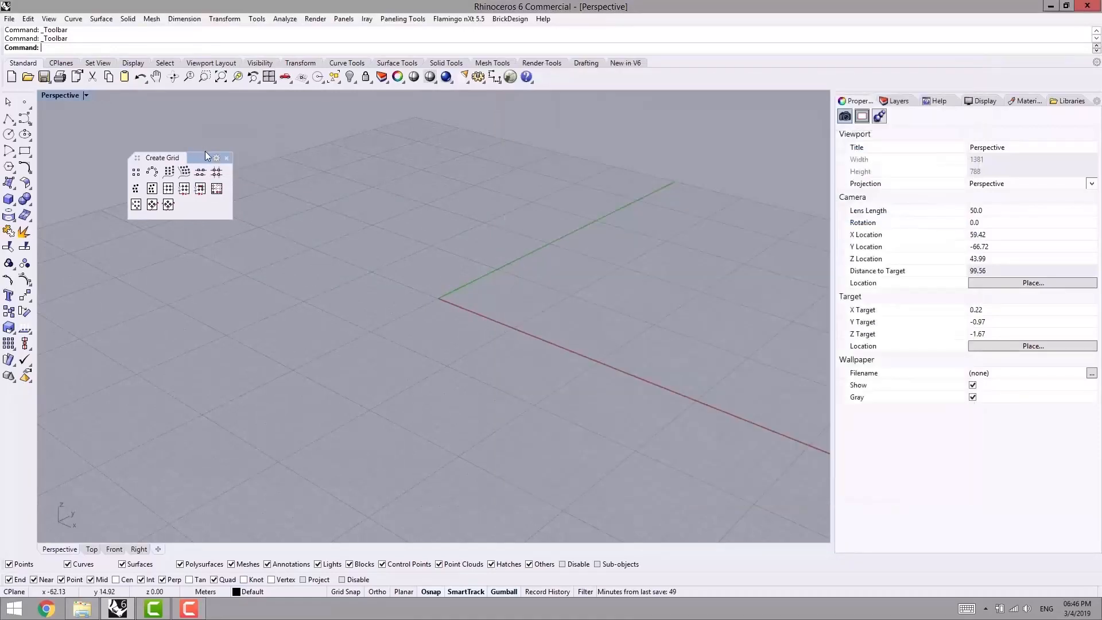
- Try docking the Create Grid toolbar beside the standard toolbars, and close it
drag(189, 157, 534, 196)
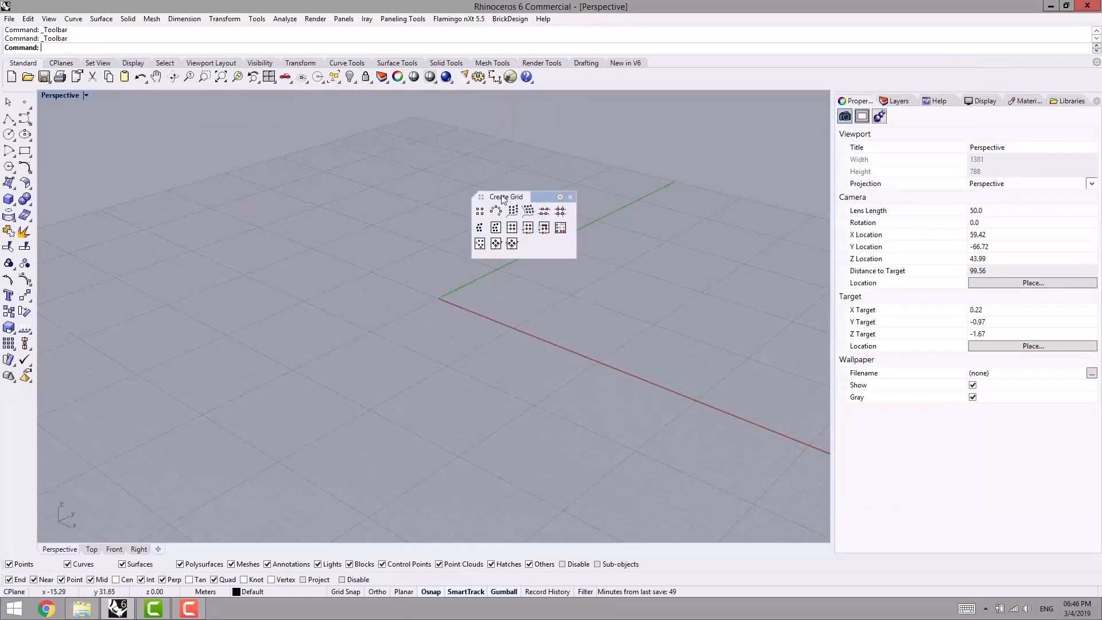
drag(493, 197, 1025, 66)
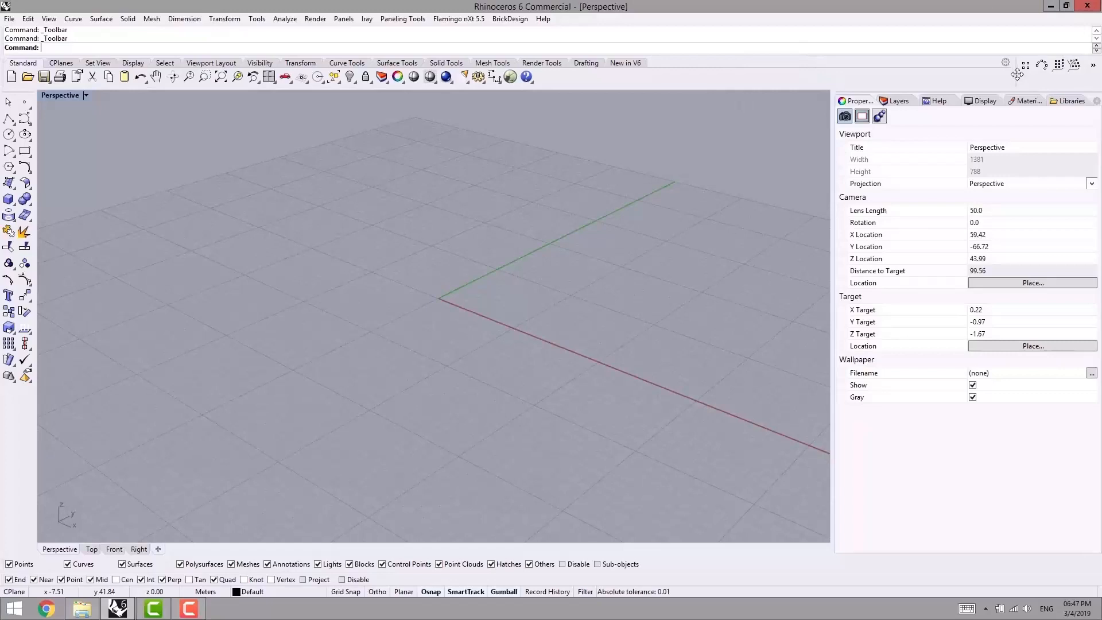
drag(1025, 66, 614, 211)
click(674, 212)
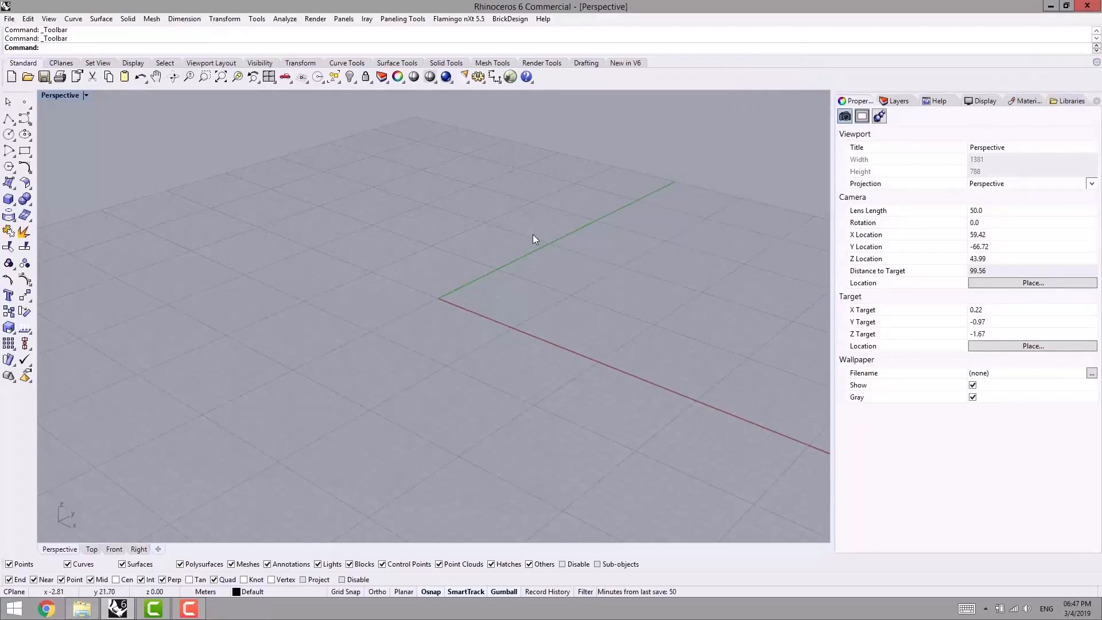
right_drag(519, 243, 481, 252)
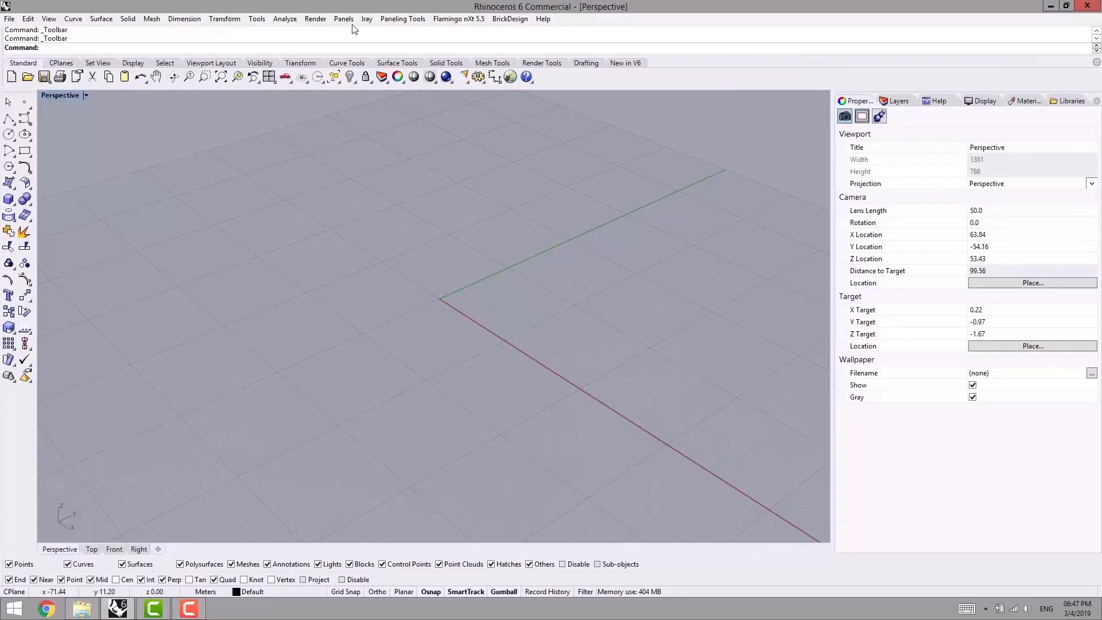
click(396, 24)
mouse_move(393, 31)
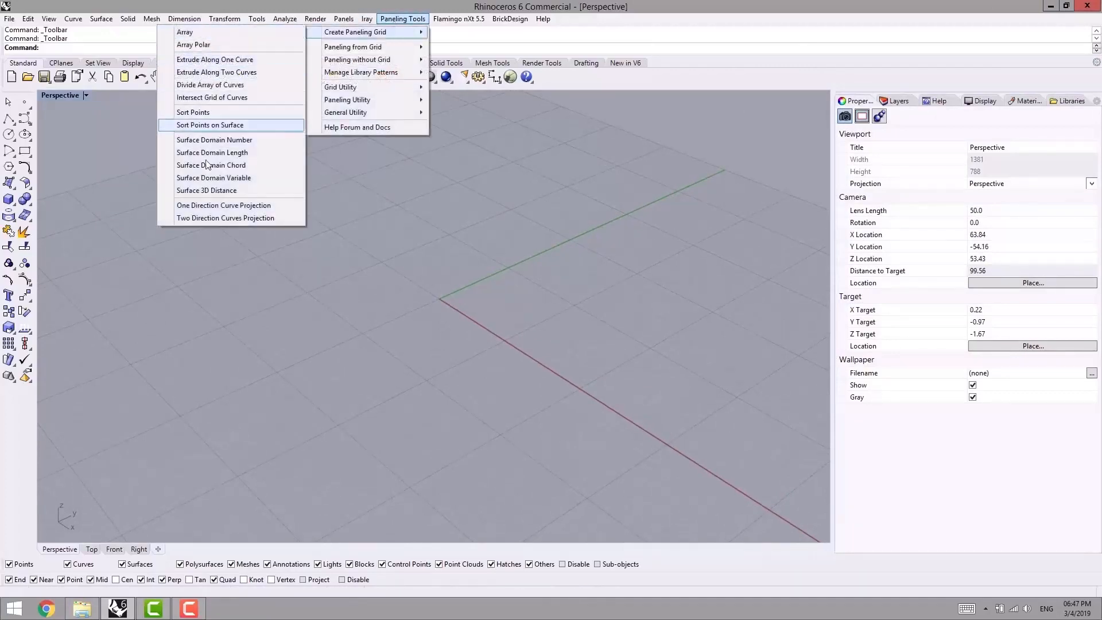
mouse_move(343, 48)
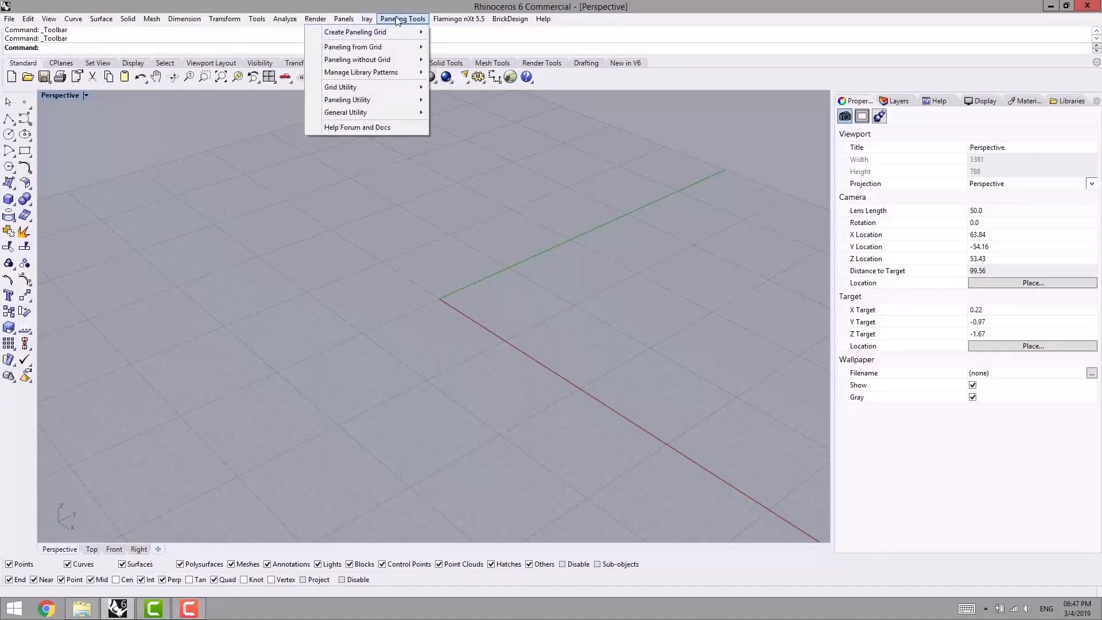
click(405, 194)
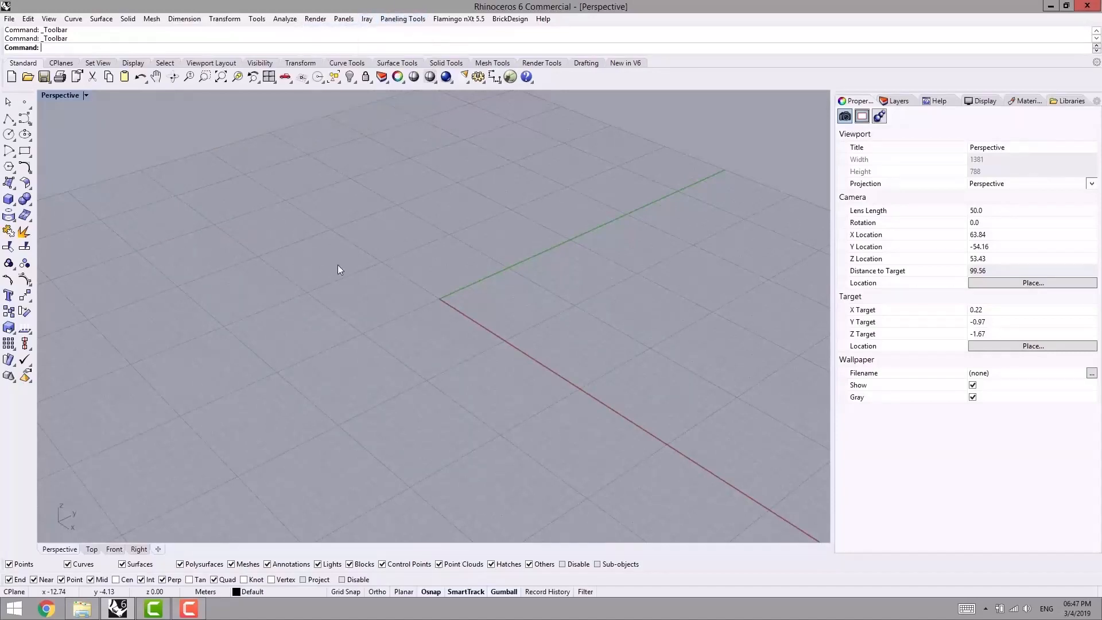
right_drag(363, 241, 350, 234)
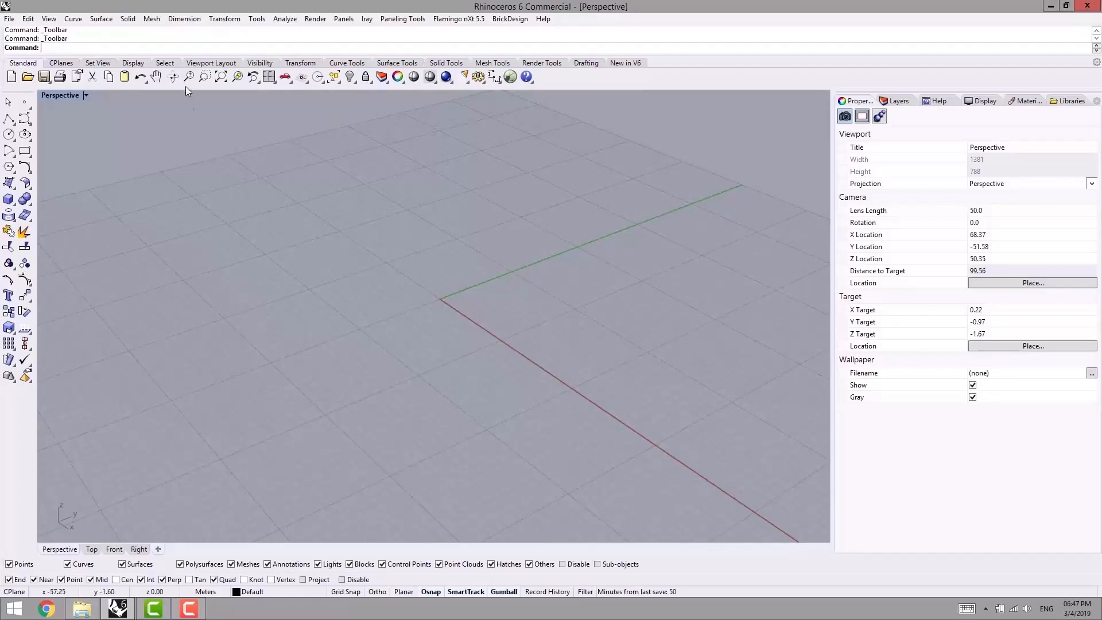
- Start an Array paneling grid in the Top view with its base point at the origin (0,0)
click(403, 19)
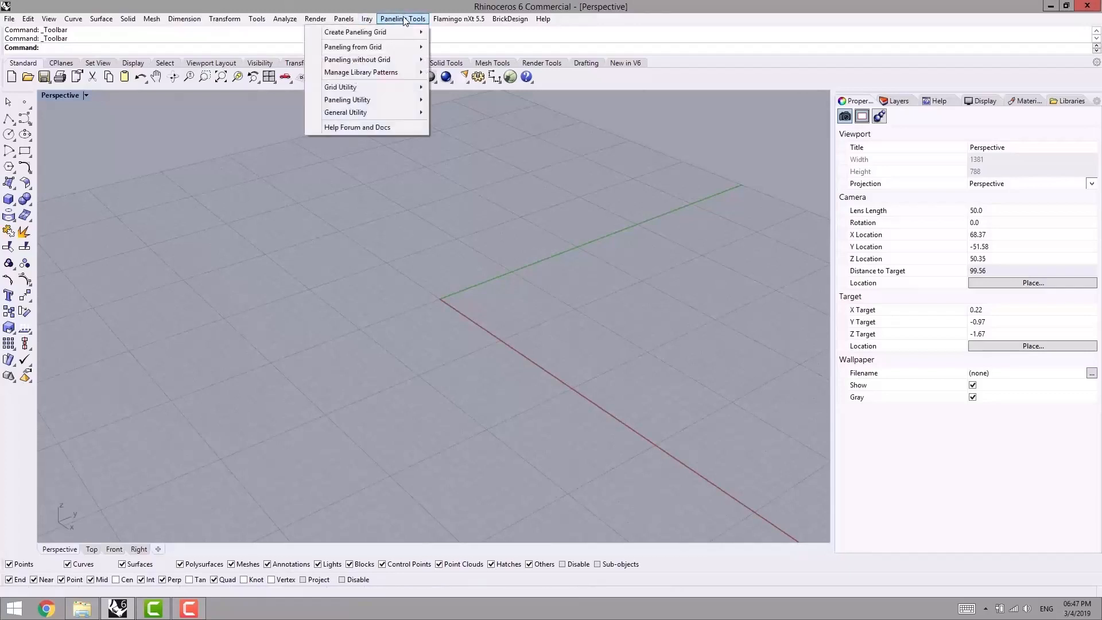
mouse_move(368, 33)
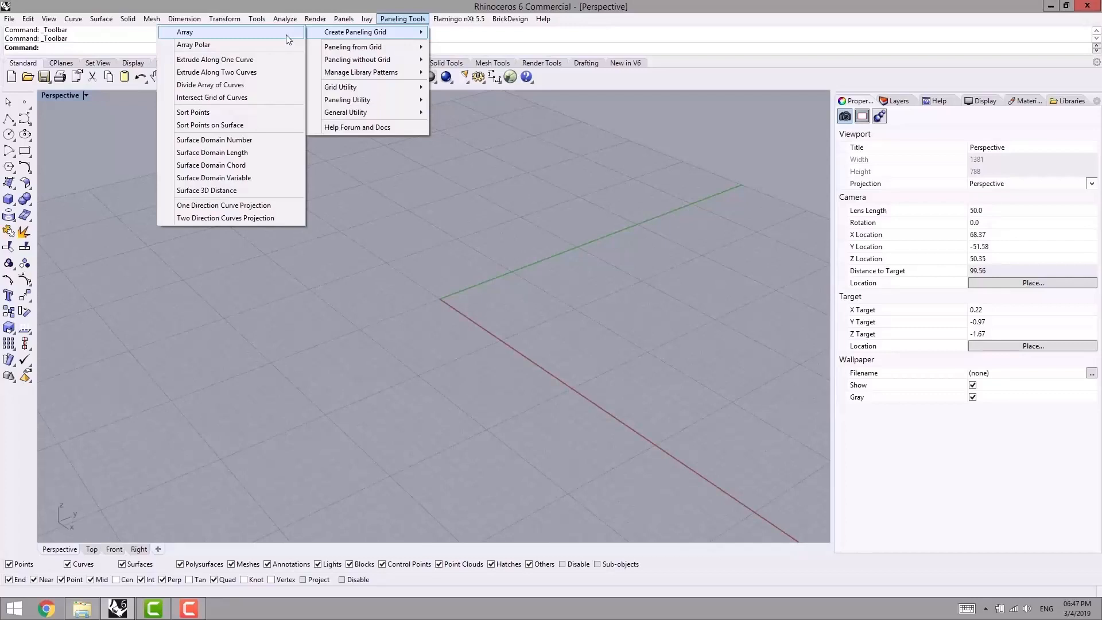
click(188, 35)
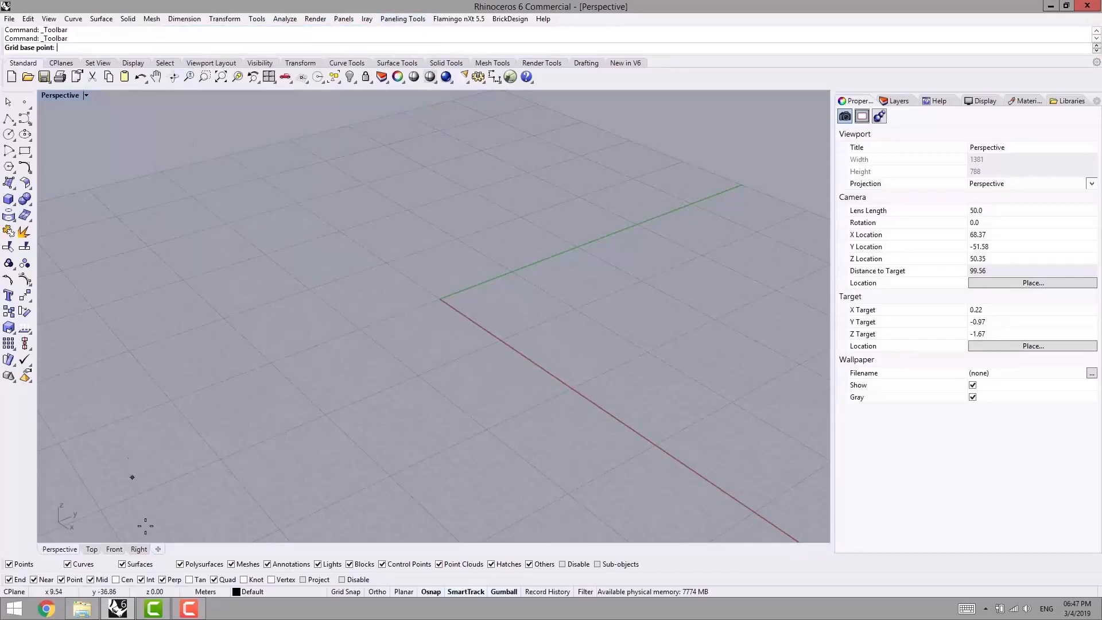
click(91, 549)
scroll(253, 335, down, 3)
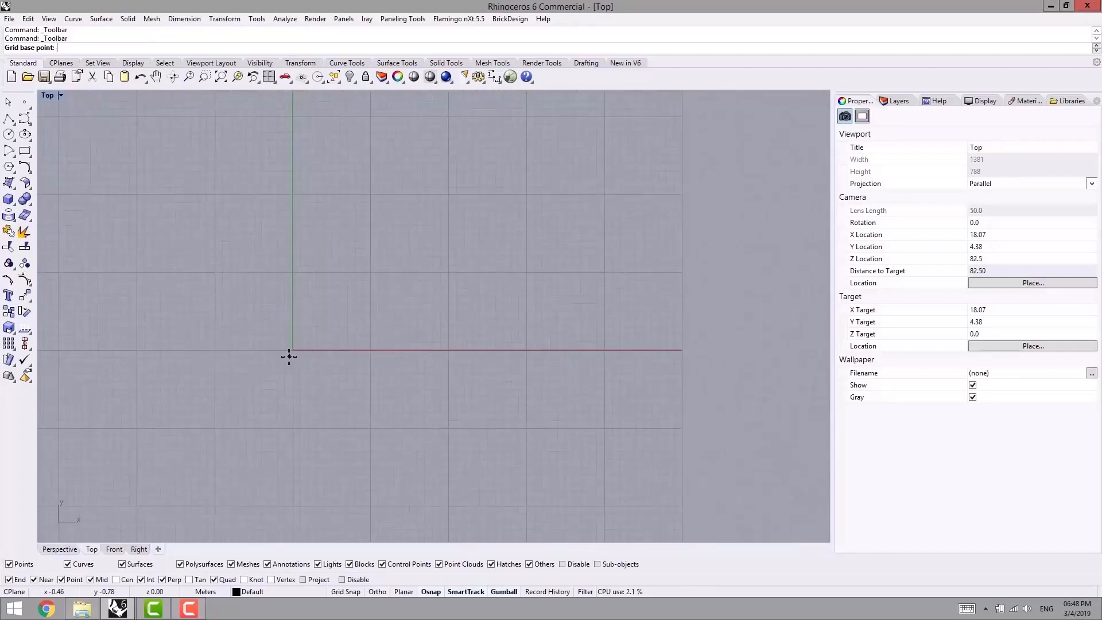
scroll(291, 350, up, 3)
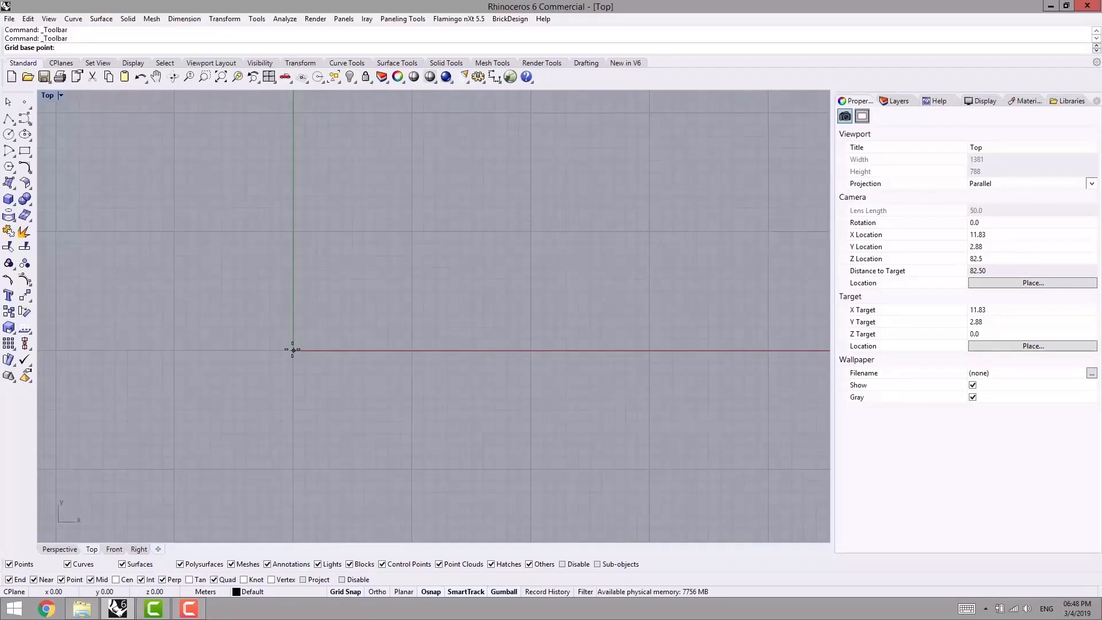
click(293, 349)
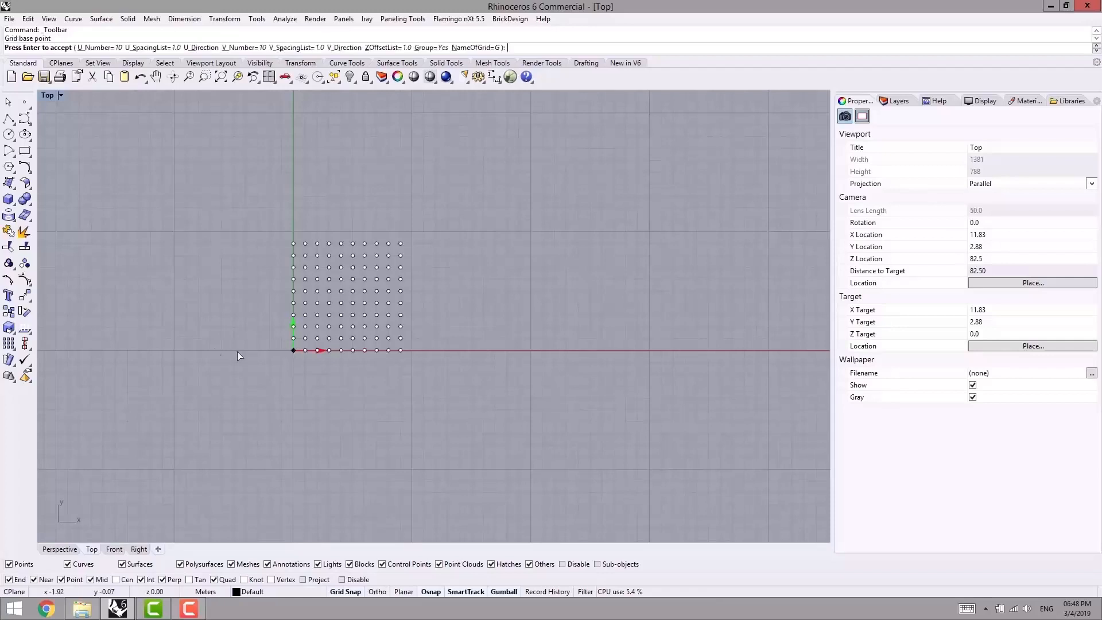
- Set the number of points in the grid's U direction to 15
right_drag(253, 257, 282, 274)
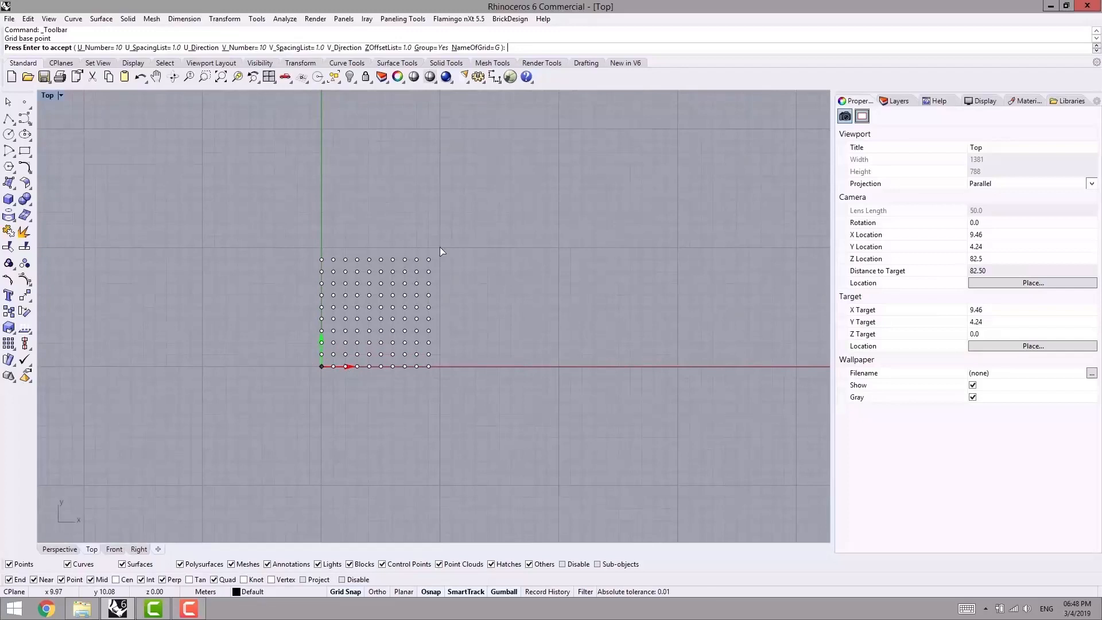
right_drag(305, 222, 288, 206)
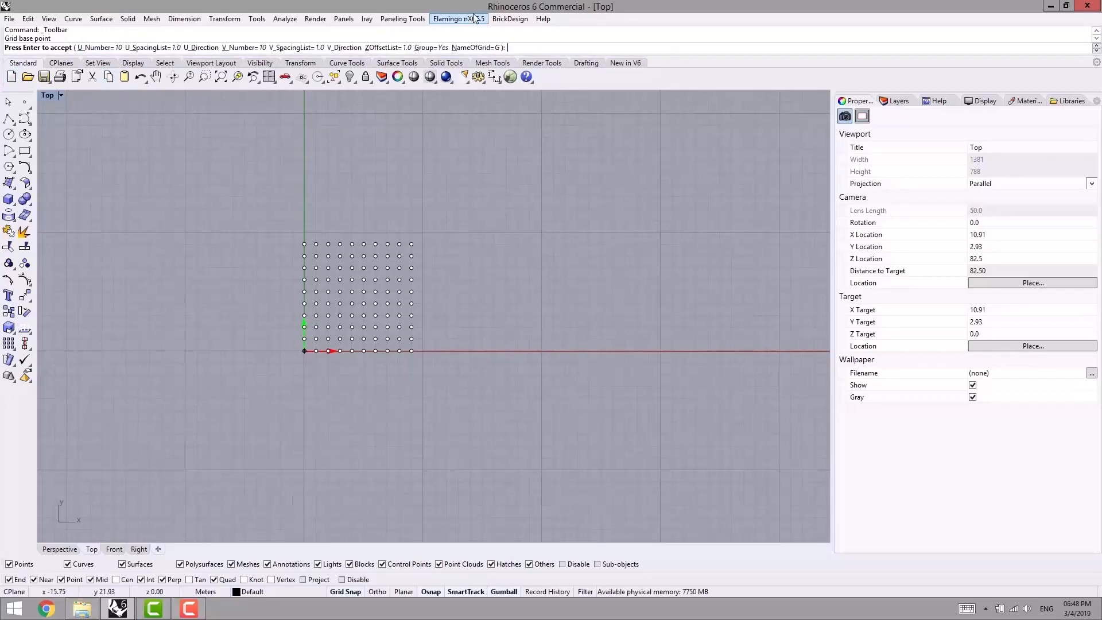
click(402, 18)
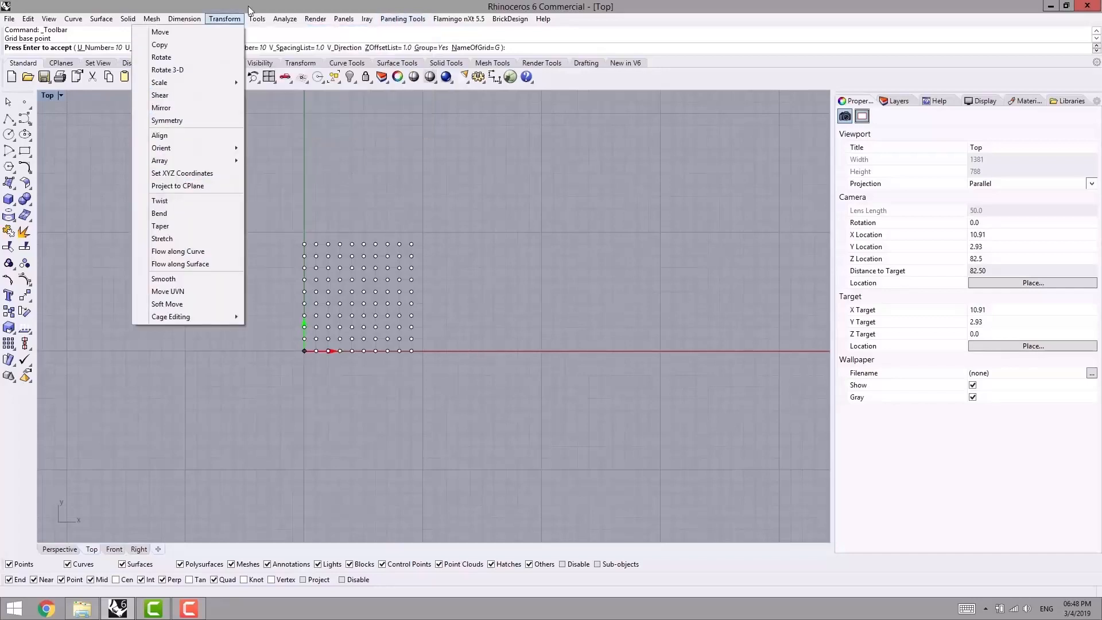
click(521, 164)
right_drag(288, 155, 304, 155)
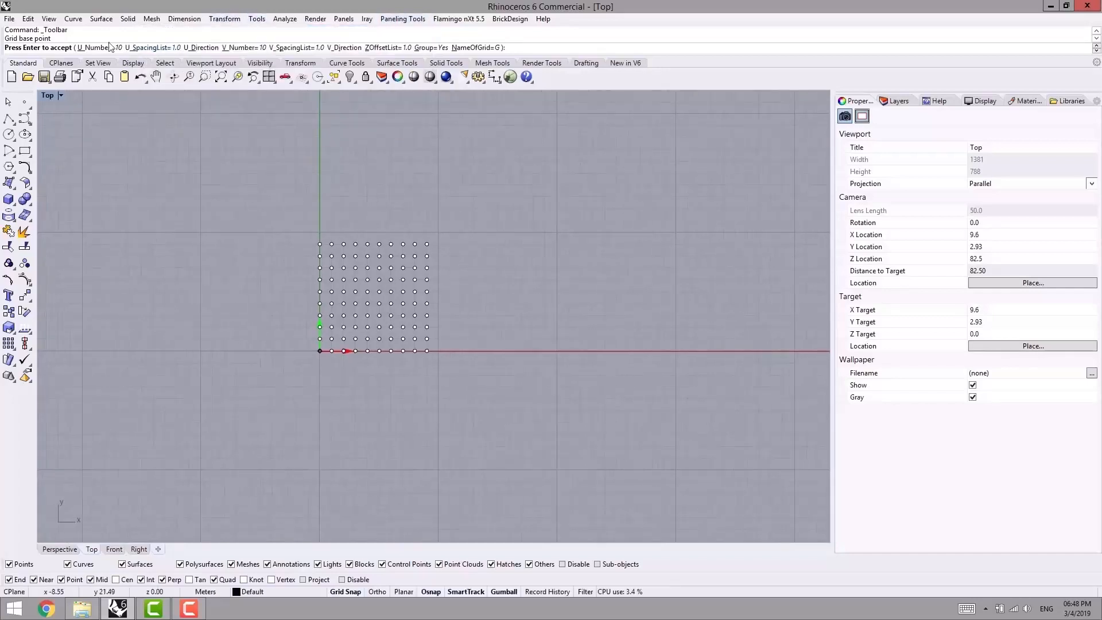
scroll(275, 195, up, 2)
scroll(346, 396, up, 1)
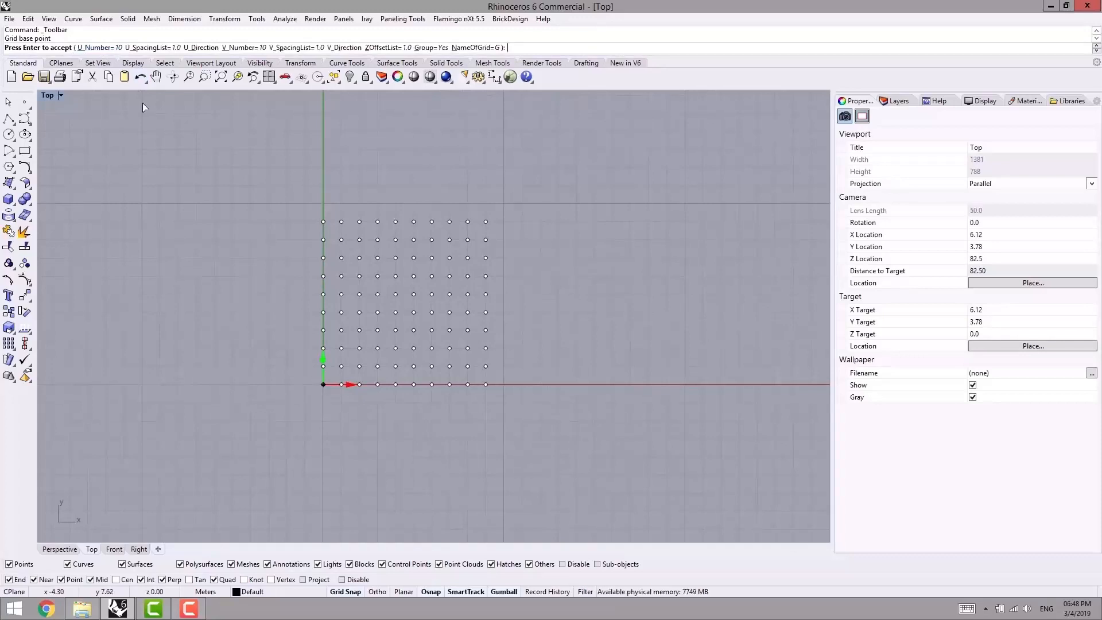
click(96, 48)
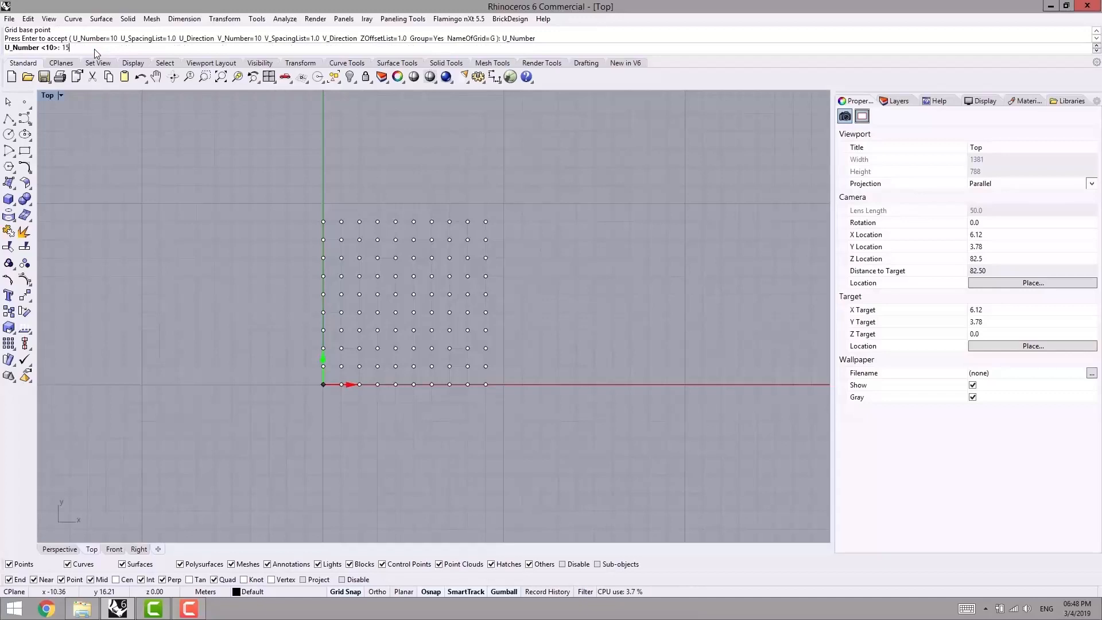
key(Return)
- Examine the grid preview's point rows and the U and V direction arrows at the base point
right_drag(349, 290, 333, 288)
right_drag(358, 198, 298, 205)
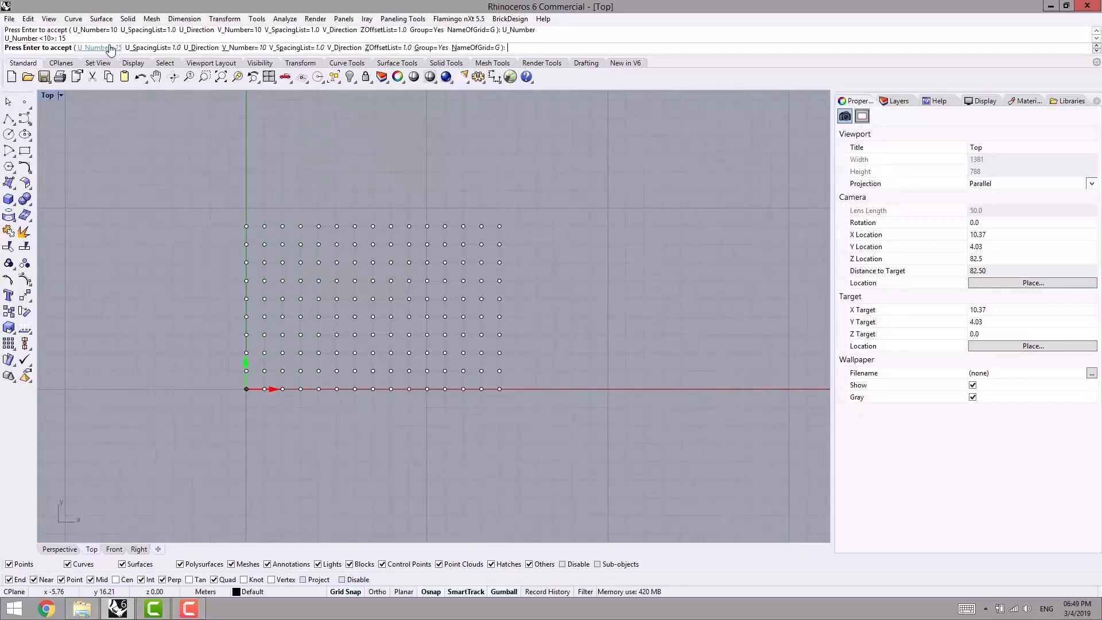
right_drag(244, 391, 253, 392)
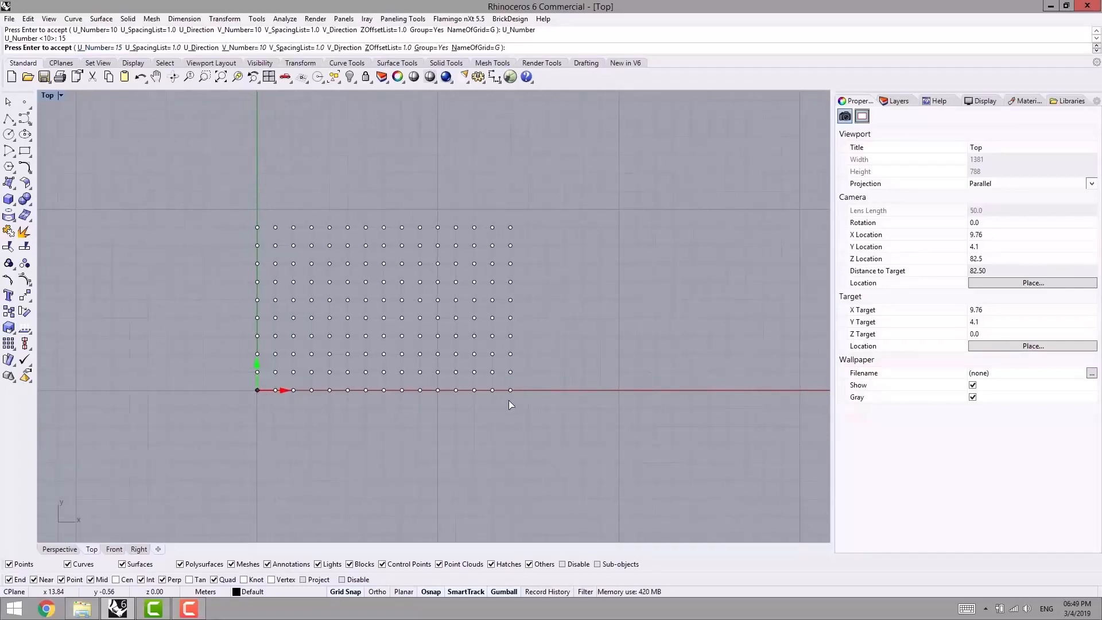
right_drag(506, 397, 510, 380)
scroll(505, 379, up, 2)
right_drag(440, 394, 456, 398)
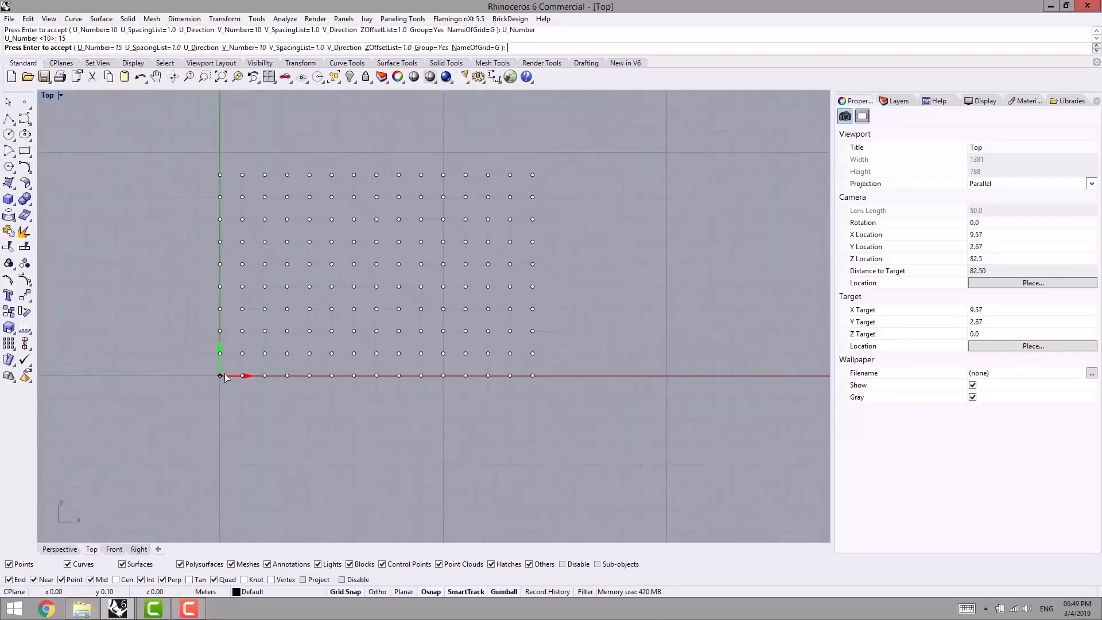
scroll(223, 370, up, 2)
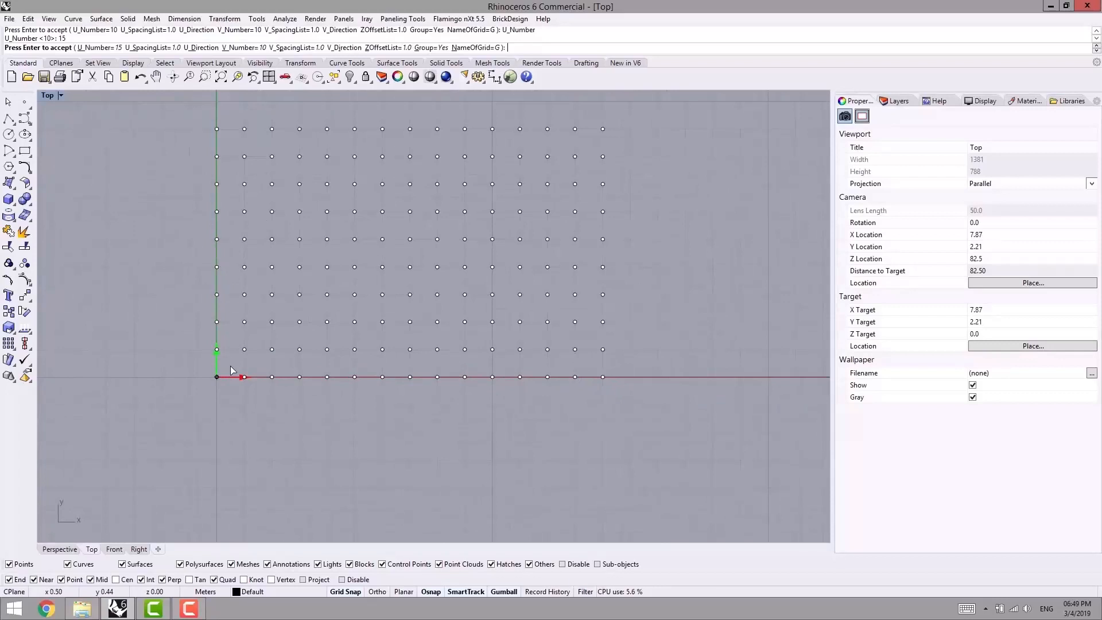
right_drag(230, 370, 225, 401)
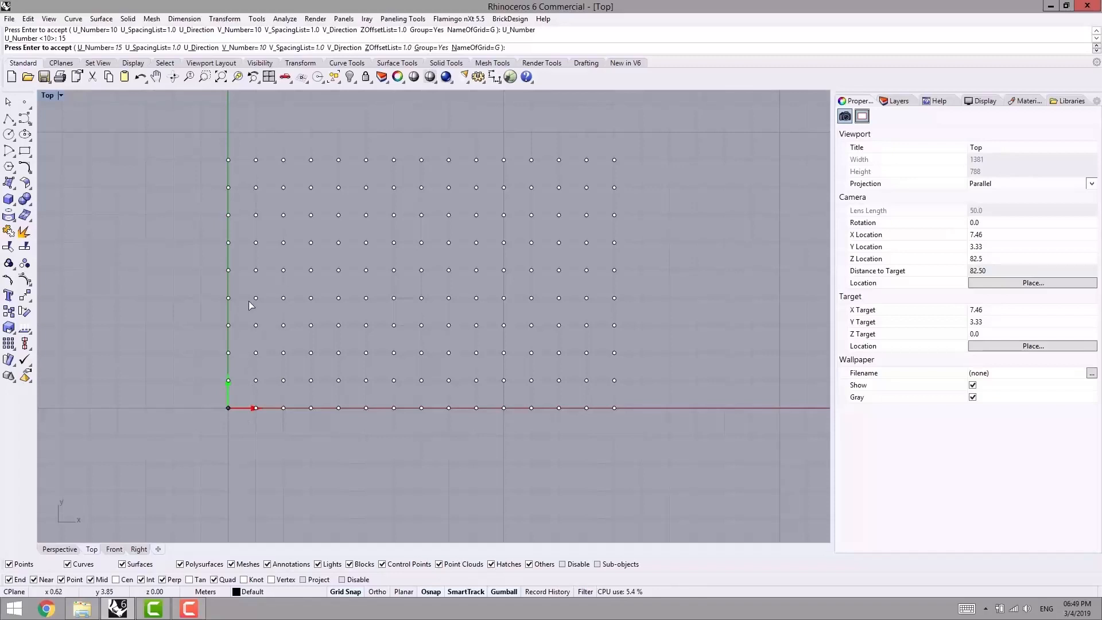
right_drag(203, 295, 180, 301)
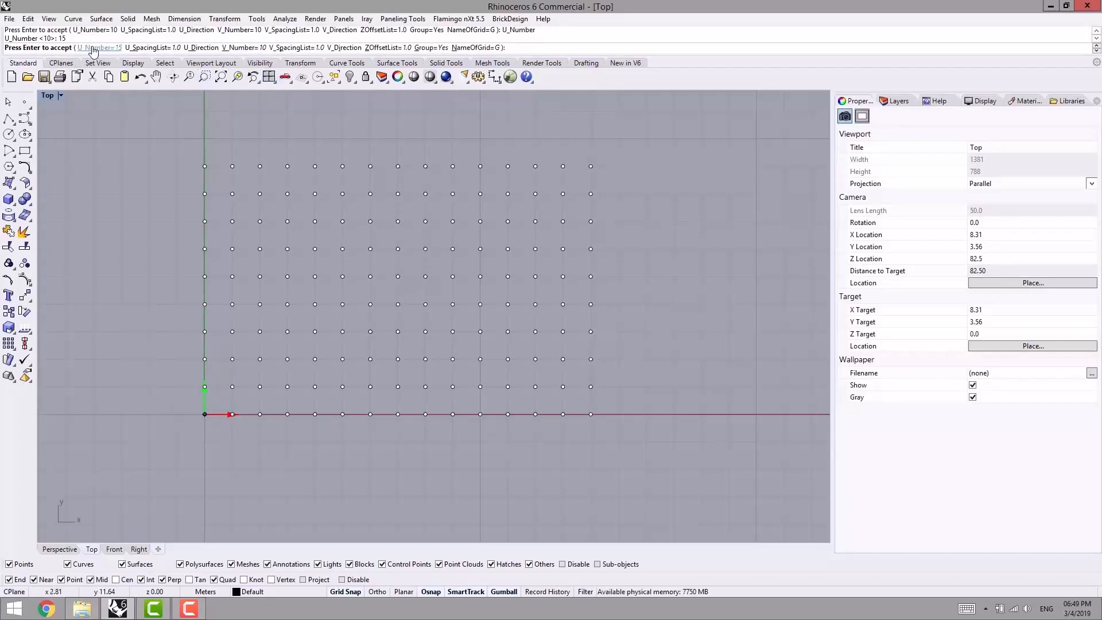
- Set the number of points in the grid's V direction to 12
click(241, 48)
text(12)
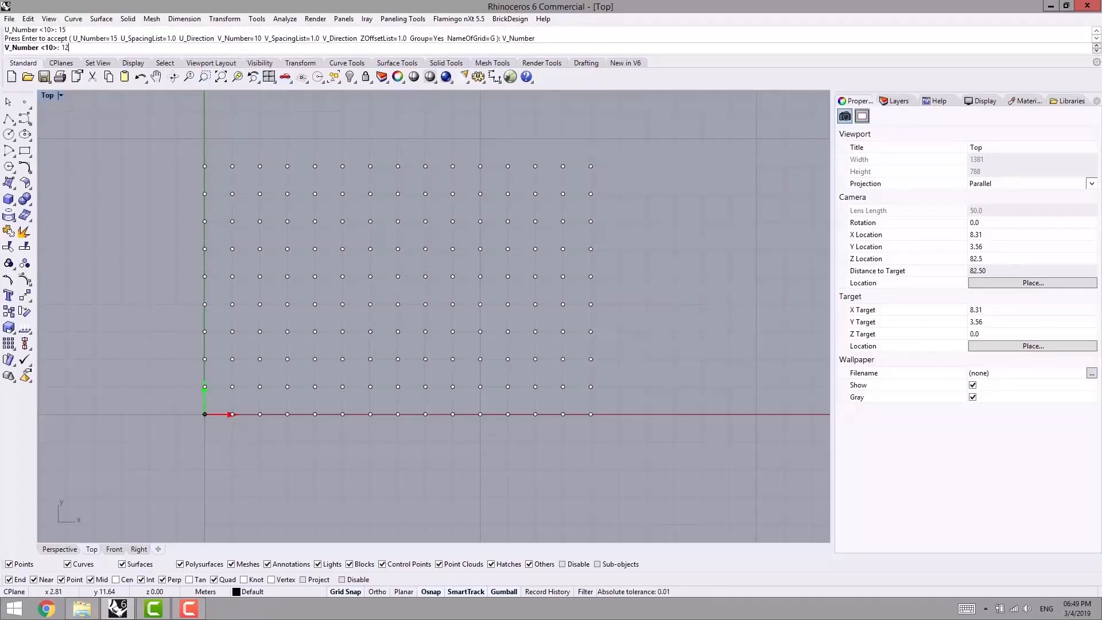
key(Return)
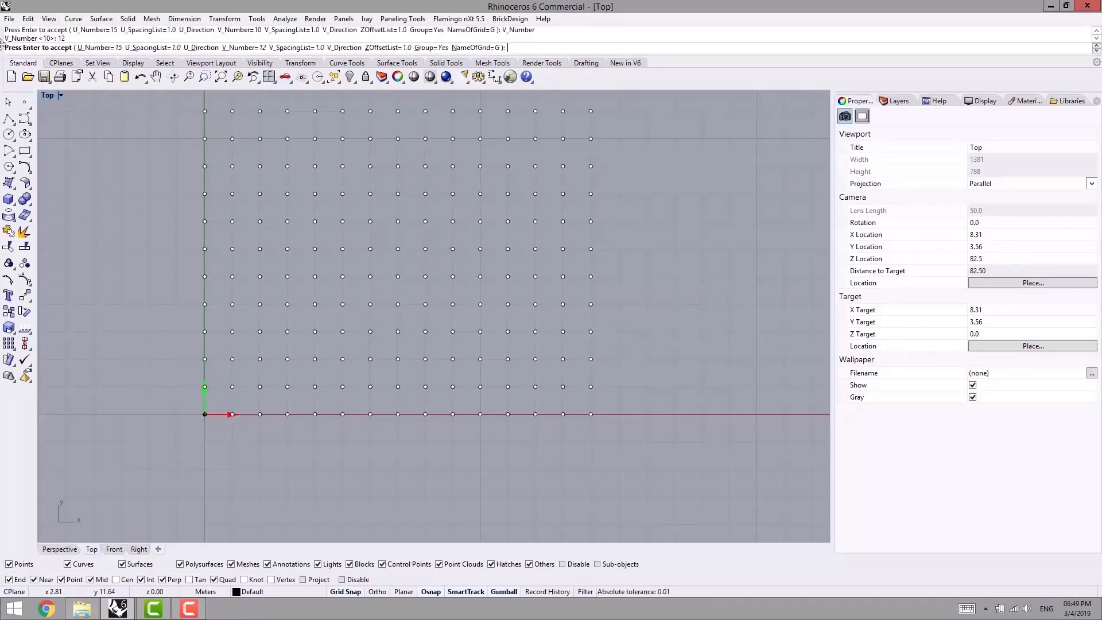
- Try a spacing of 2 between the grid points in the U direction
right_drag(187, 170, 183, 222)
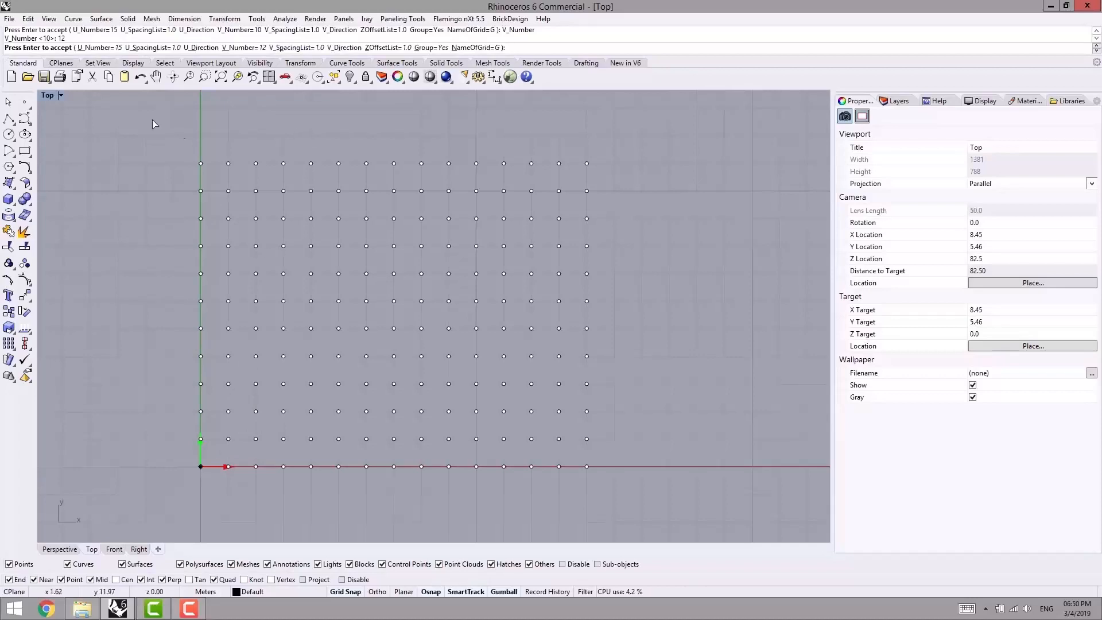
click(147, 48)
text(2)
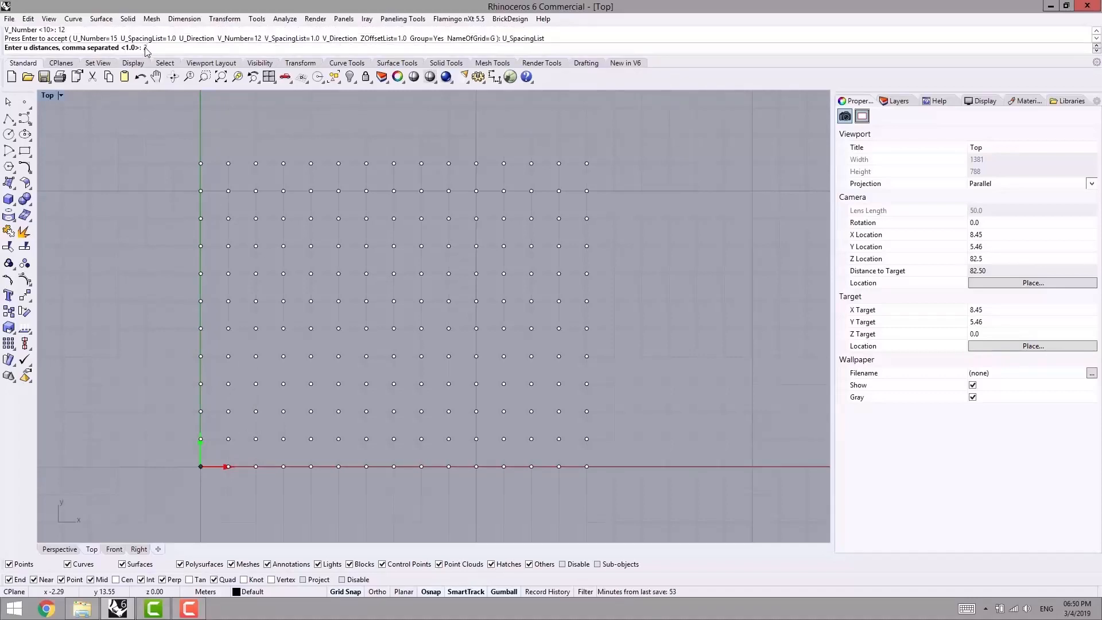
key(Return)
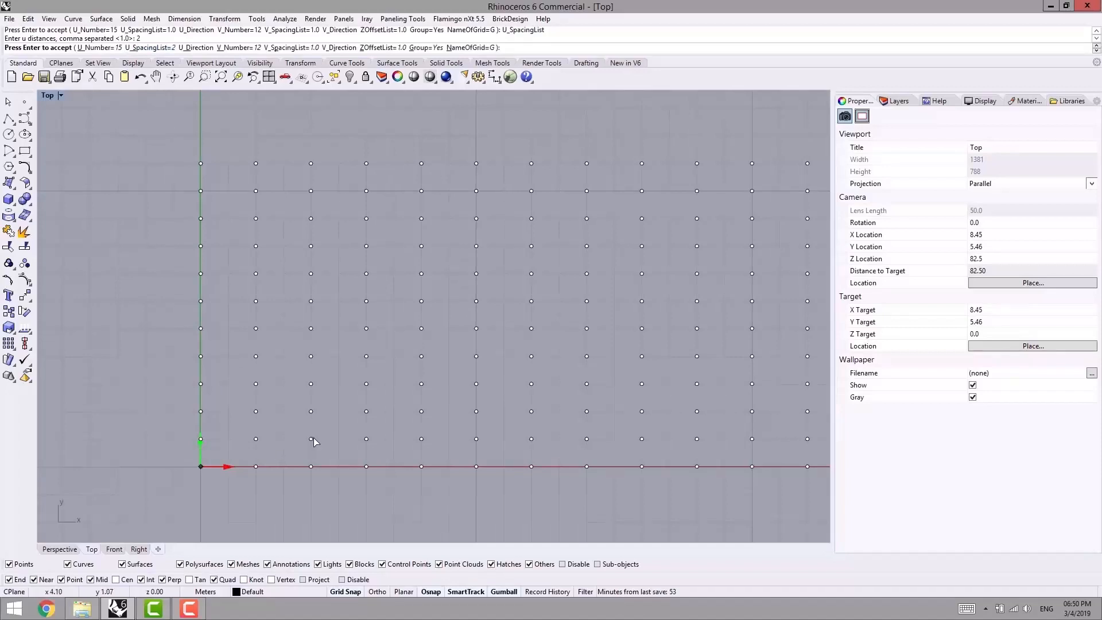
- Set the grid's U spacing and V spacing to 1.5 each
click(147, 48)
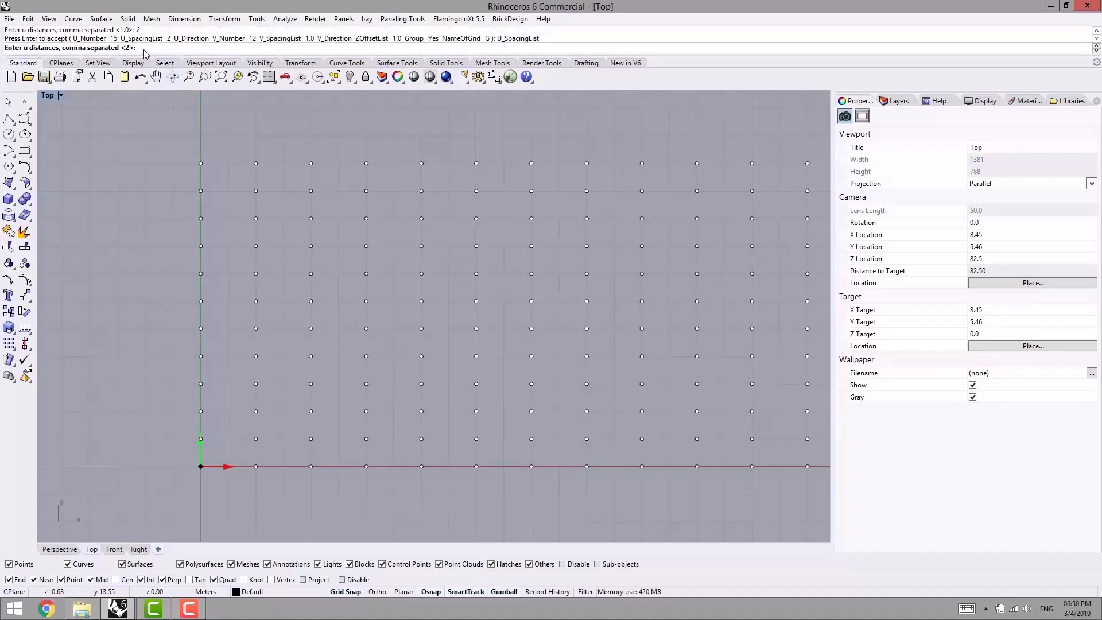
key(Return)
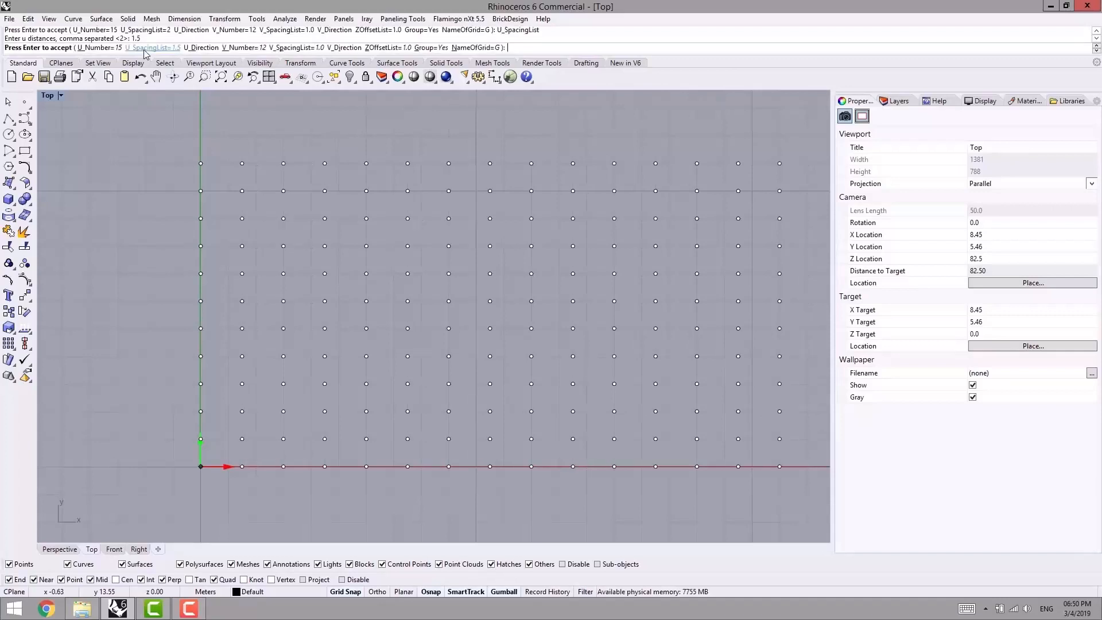
click(296, 49)
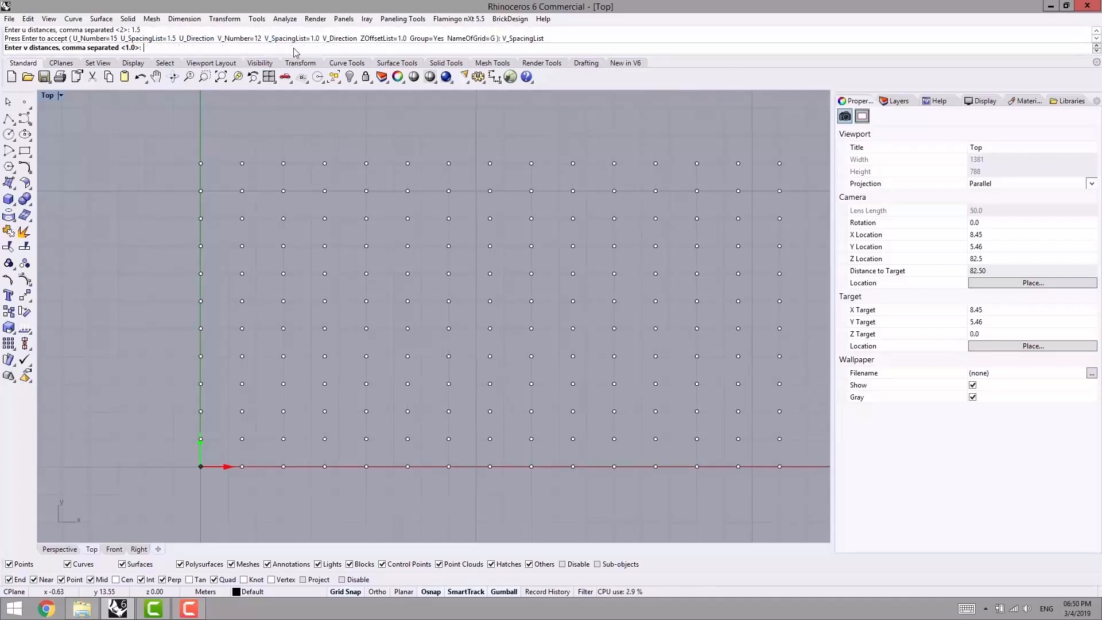
text(1.5)
key(Return)
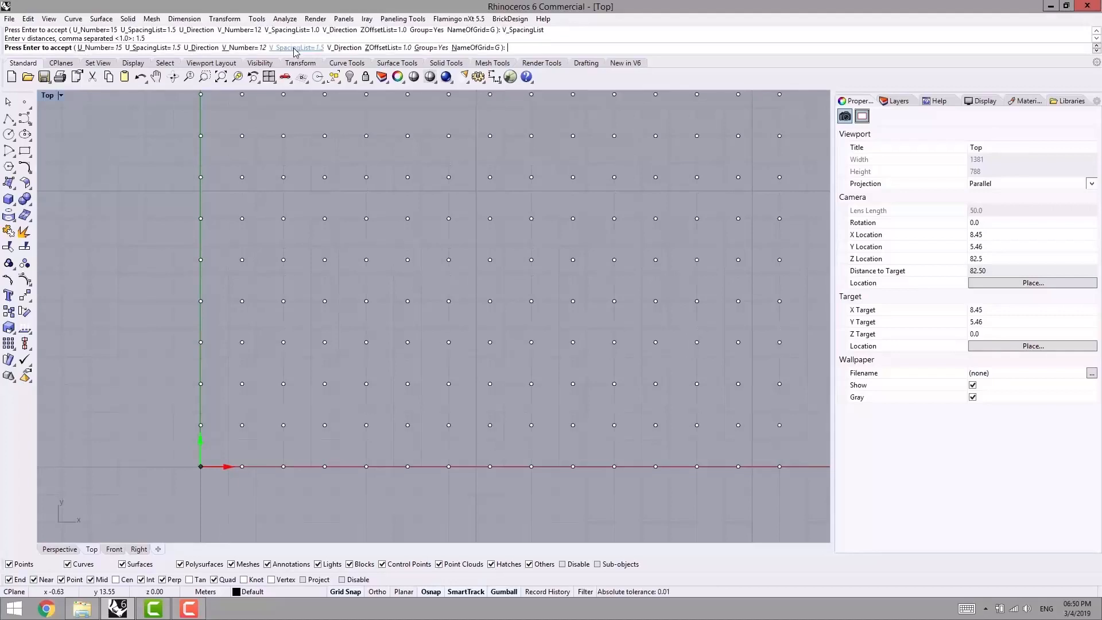
- Redefine the grid's U direction as a slanted line from the base point to about (25, 7)
right_drag(376, 245, 332, 265)
scroll(331, 265, down, 2)
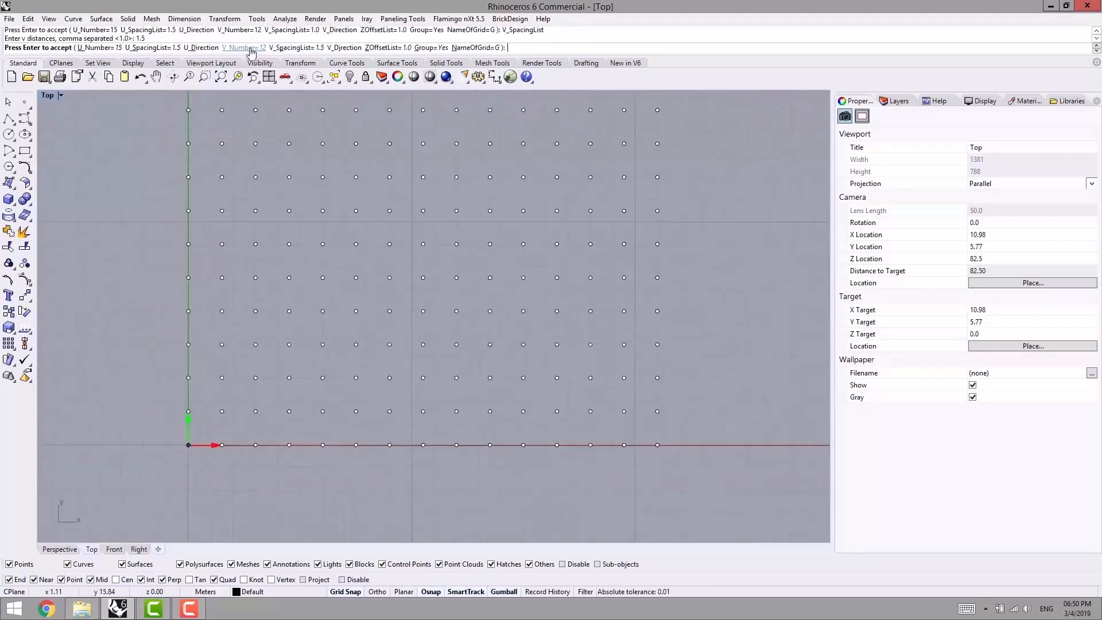
right_drag(259, 180, 195, 204)
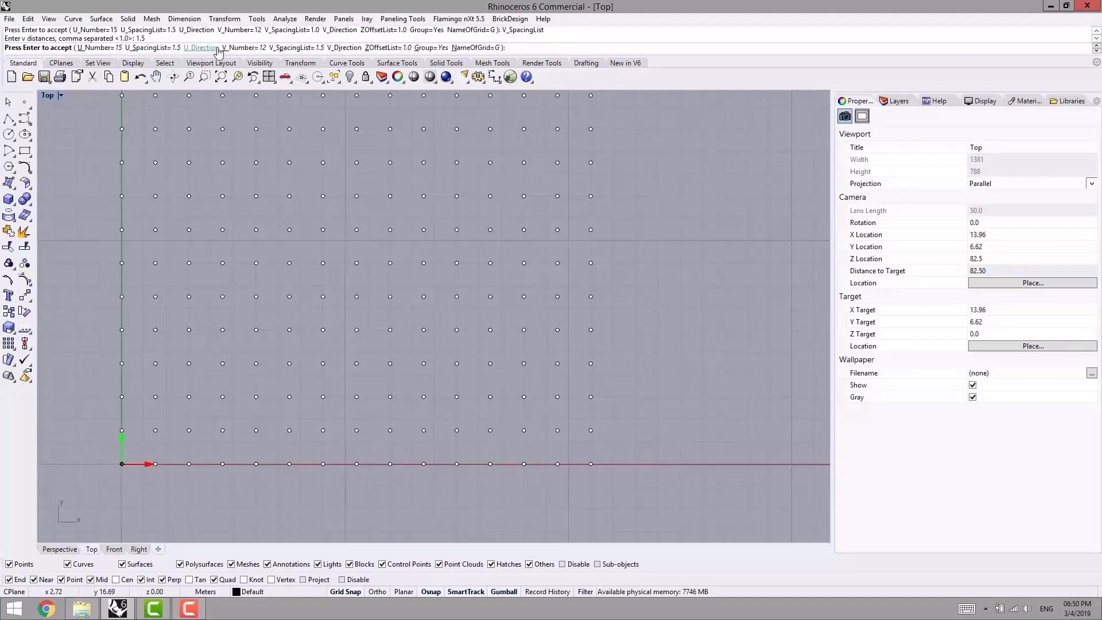
scroll(140, 469, down, 4)
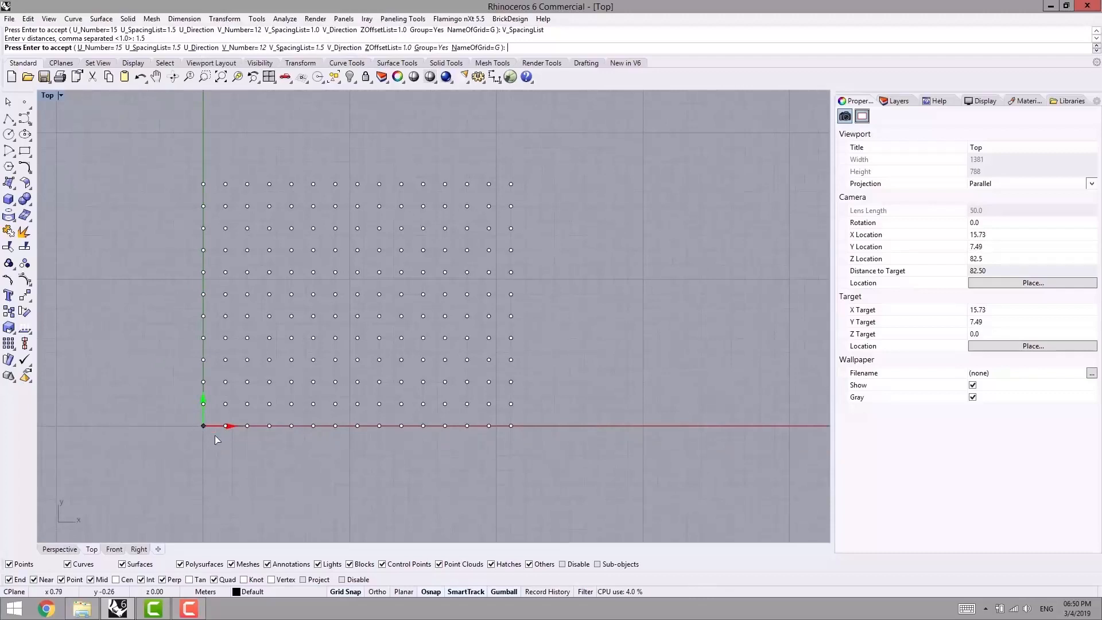
right_drag(197, 423, 229, 435)
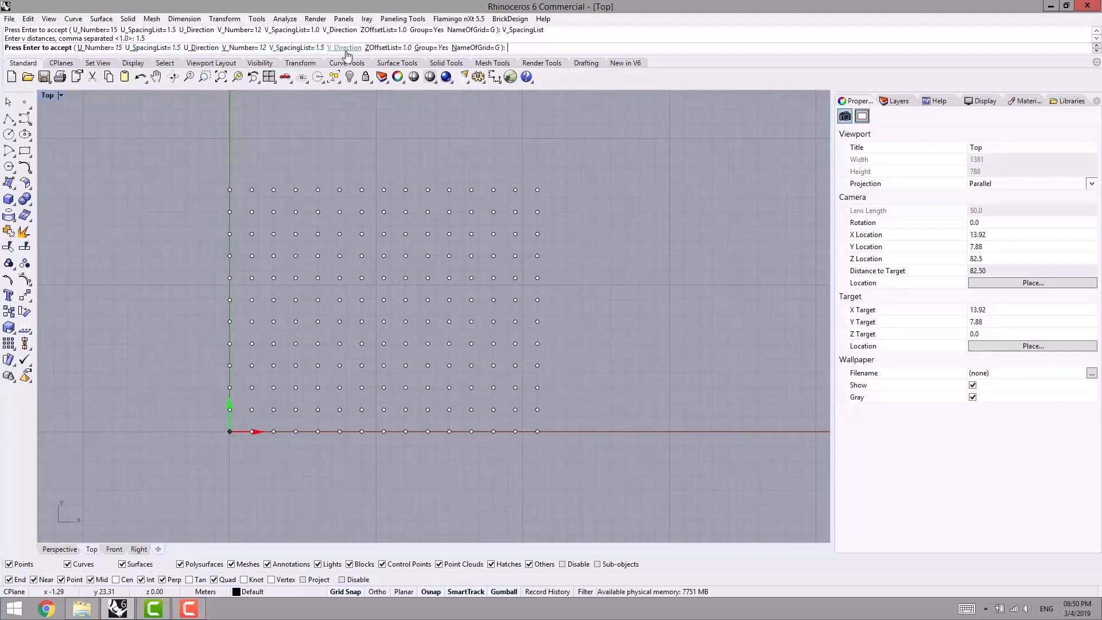
click(204, 49)
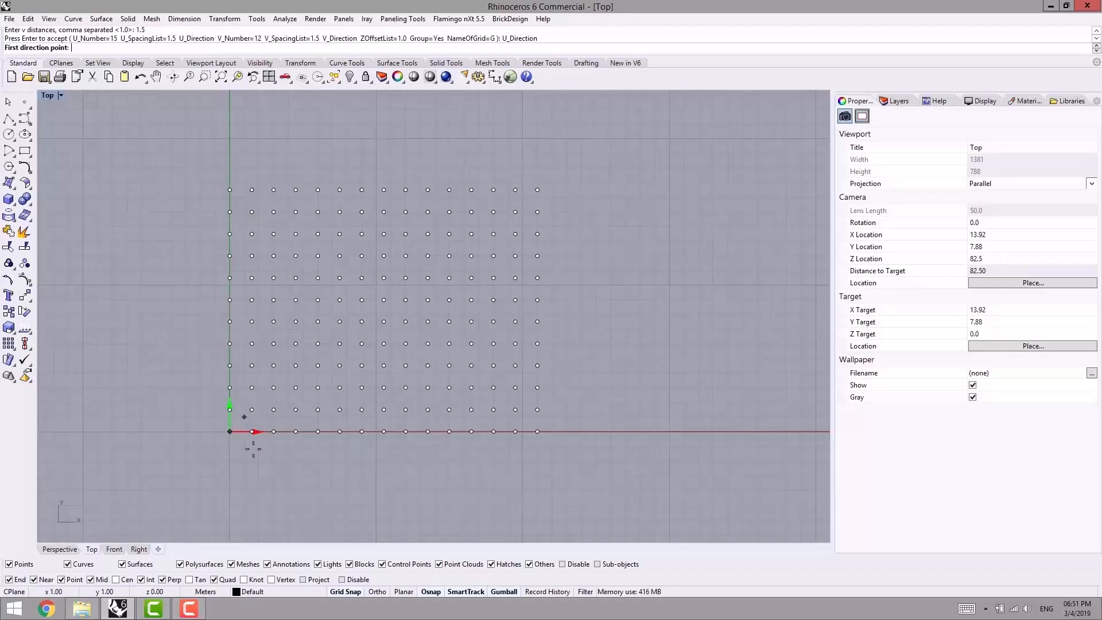
click(230, 432)
click(591, 323)
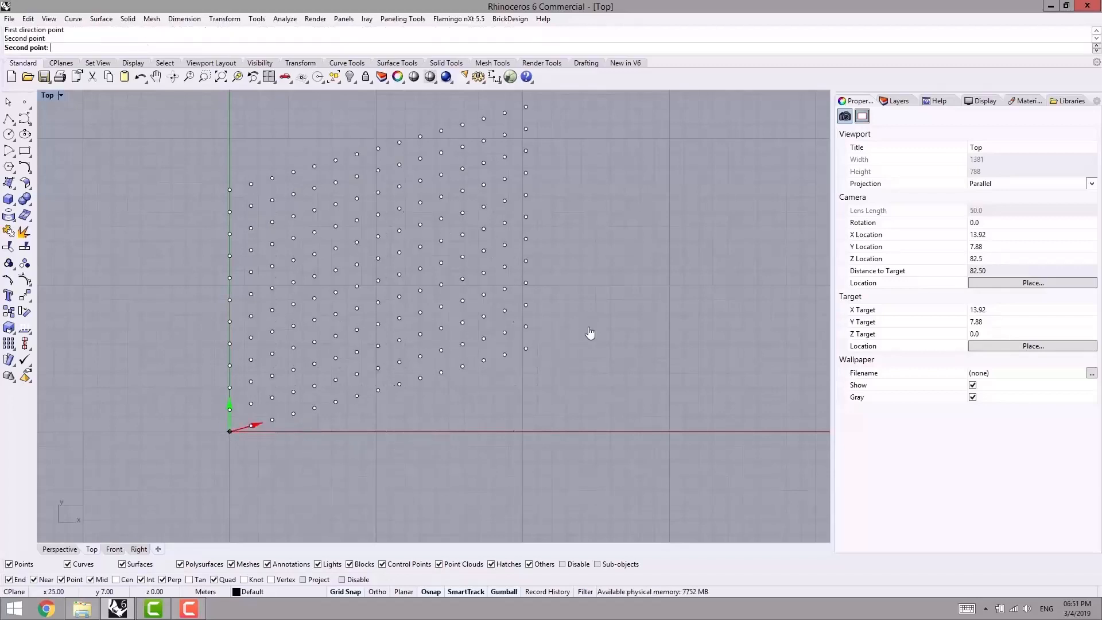
- Try redefining the grid's V direction as a slanted line from the origin to about (-6, 17)
right_drag(598, 303, 601, 330)
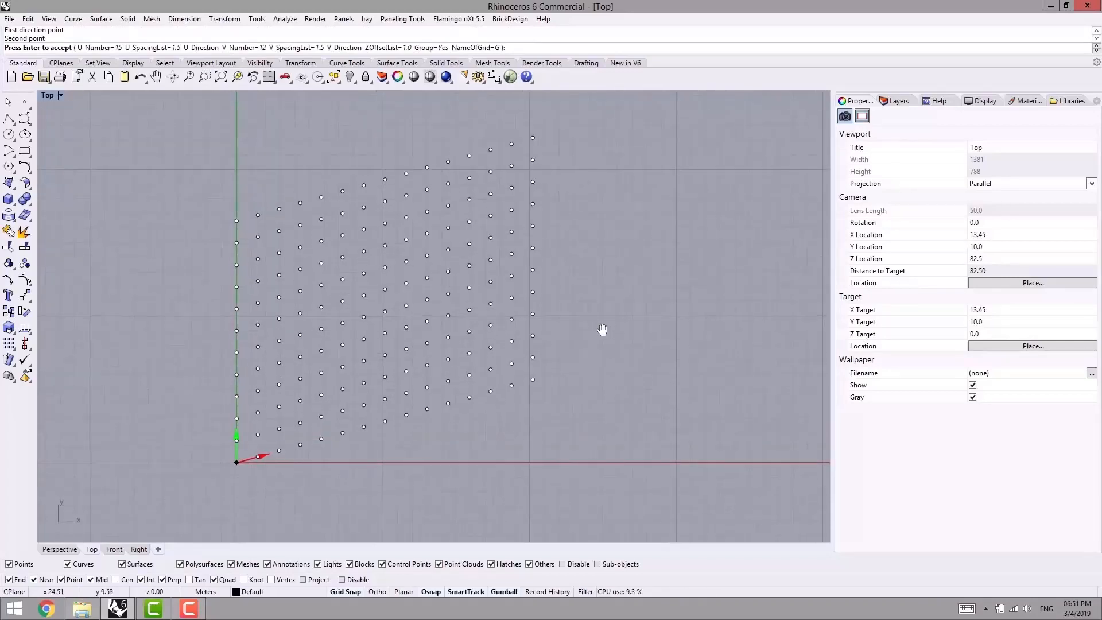
click(344, 48)
click(236, 462)
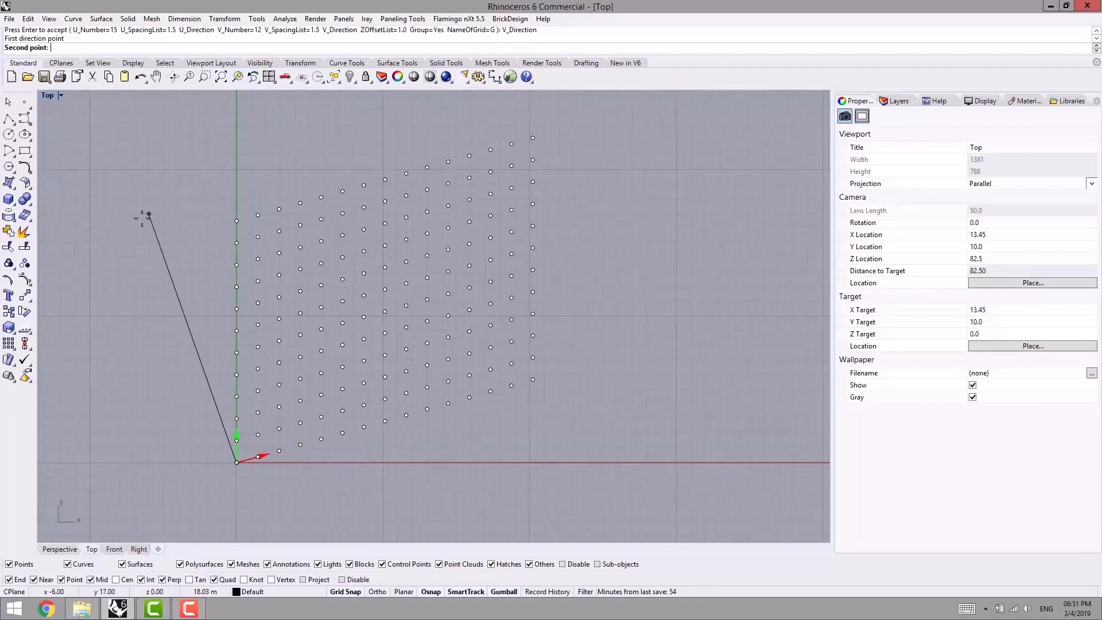
click(175, 319)
right_drag(212, 447, 261, 422)
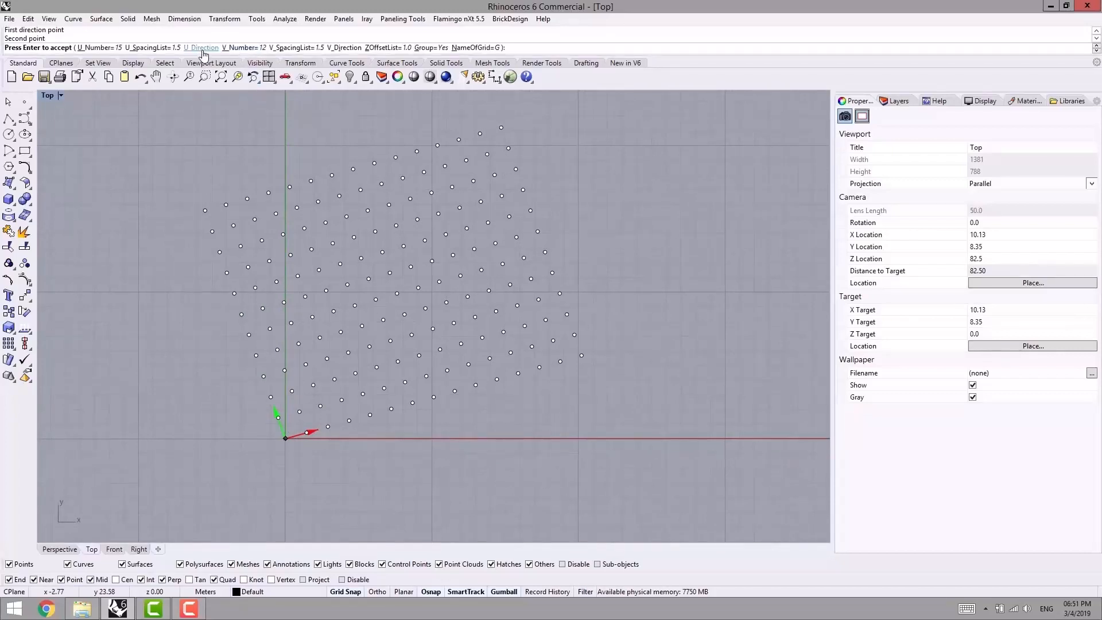
- Try slanting the grid's V direction toward positive X and Y, starting from the grid's base point
click(344, 47)
click(286, 438)
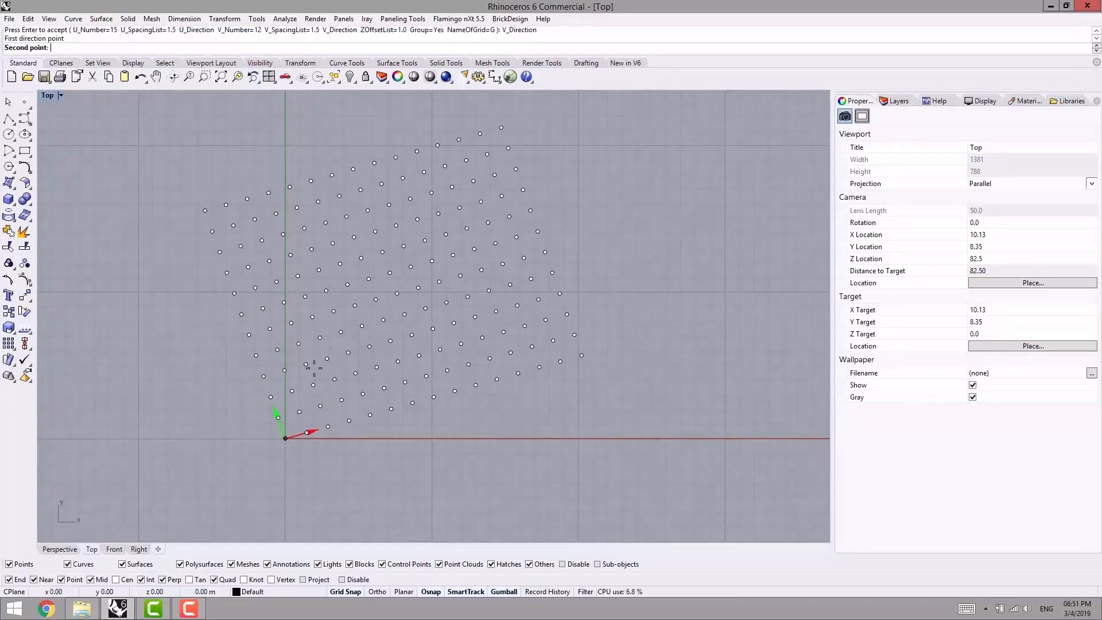
click(445, 182)
right_drag(278, 432, 247, 415)
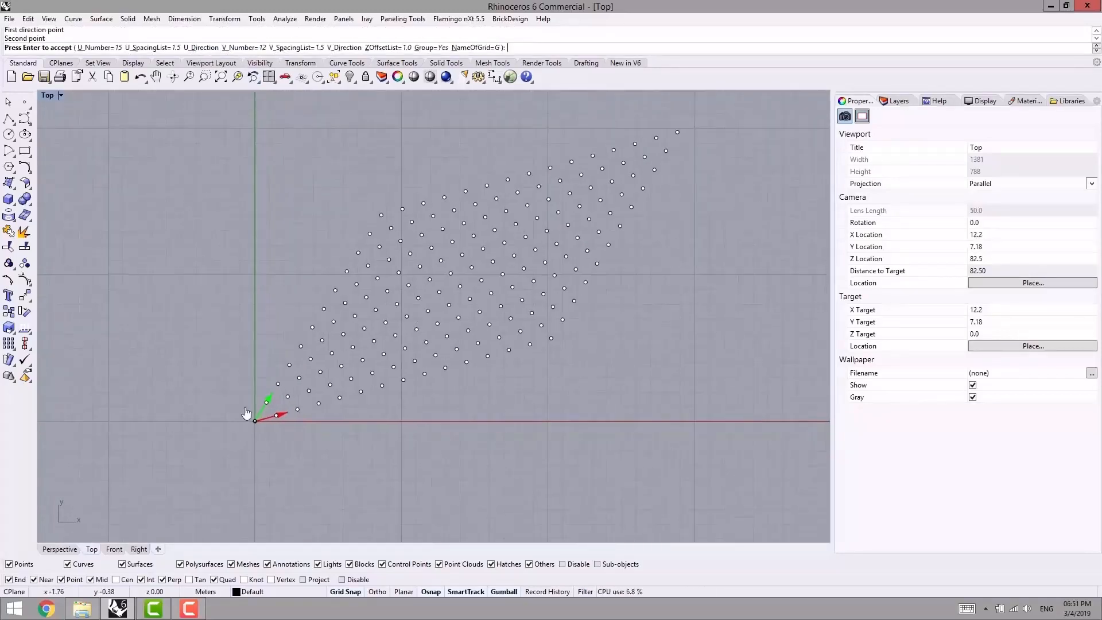
- Redefine the grid's U direction along the X axis and its V direction along the Y axis, both from the origin
scroll(299, 411, up, 2)
scroll(267, 417, up, 2)
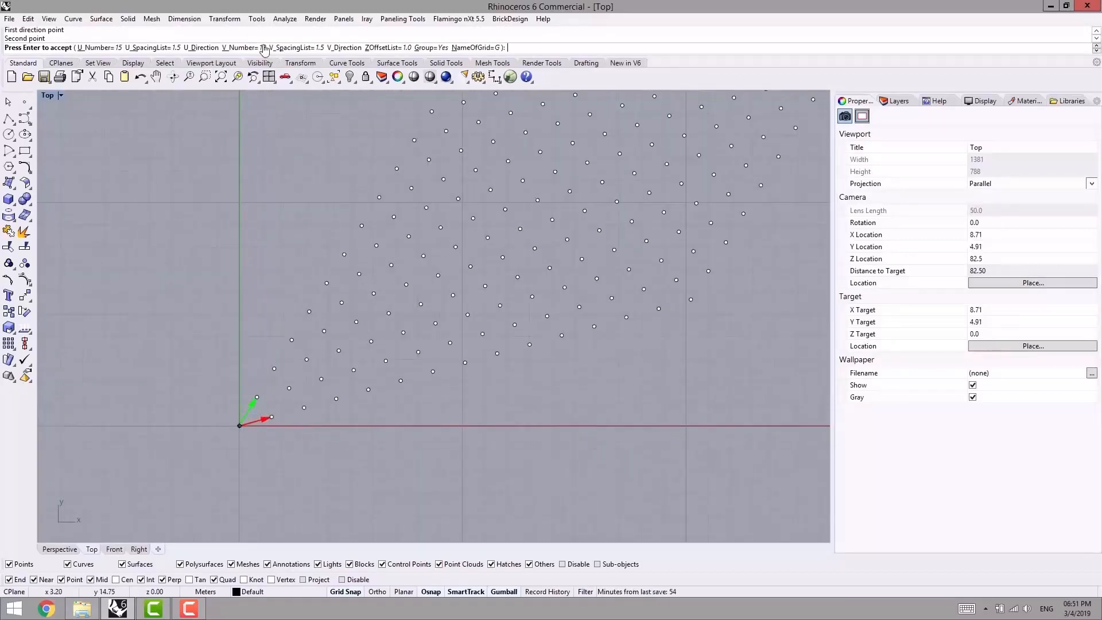
click(189, 49)
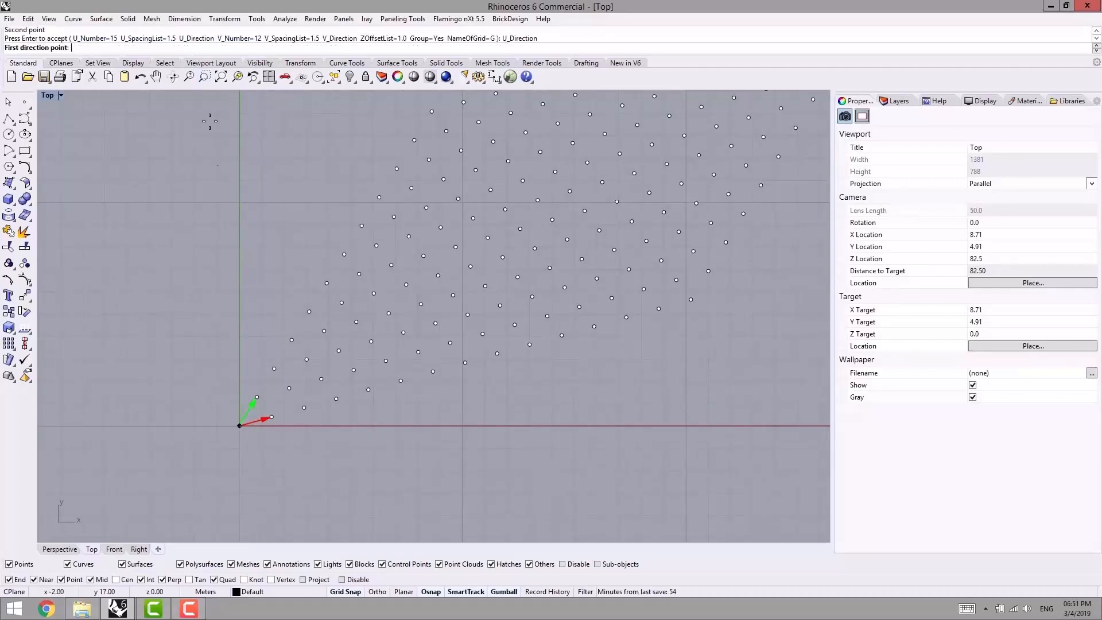
click(239, 425)
click(446, 428)
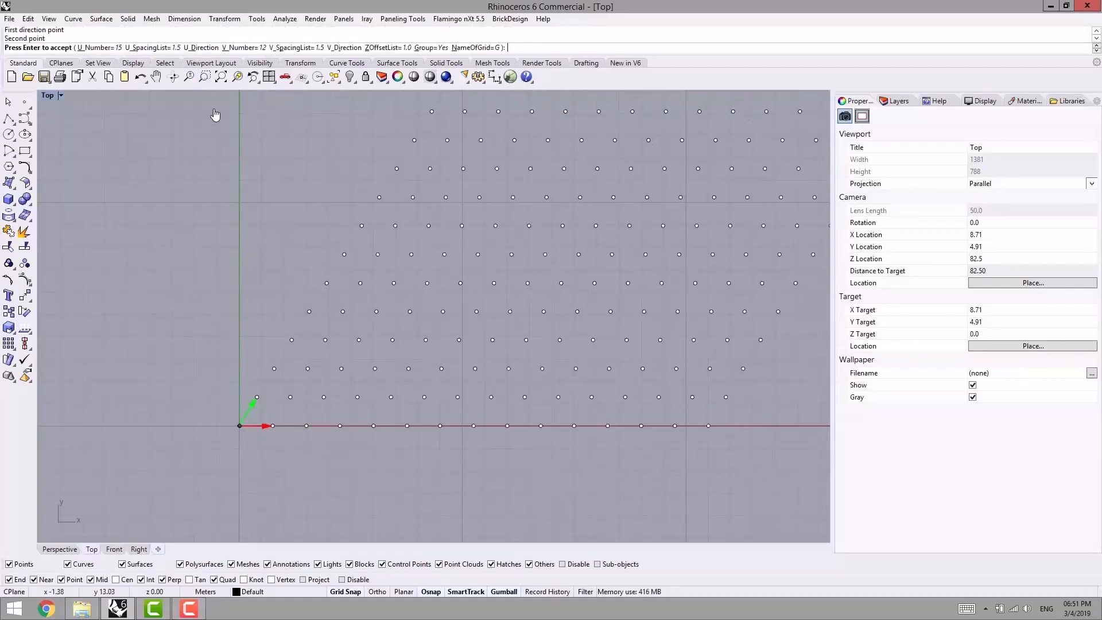
click(343, 48)
click(239, 425)
click(238, 175)
scroll(251, 364, down, 5)
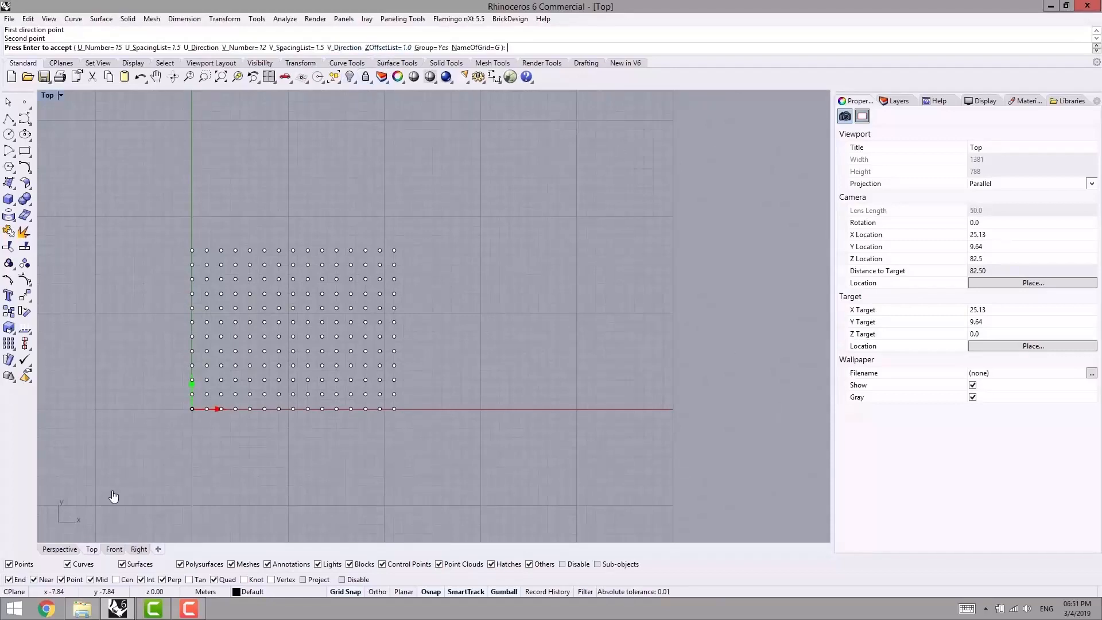
- In the Perspective view, set the grid's Z offset list to 0
click(61, 549)
right_drag(403, 352, 352, 364)
right_drag(441, 337, 401, 298)
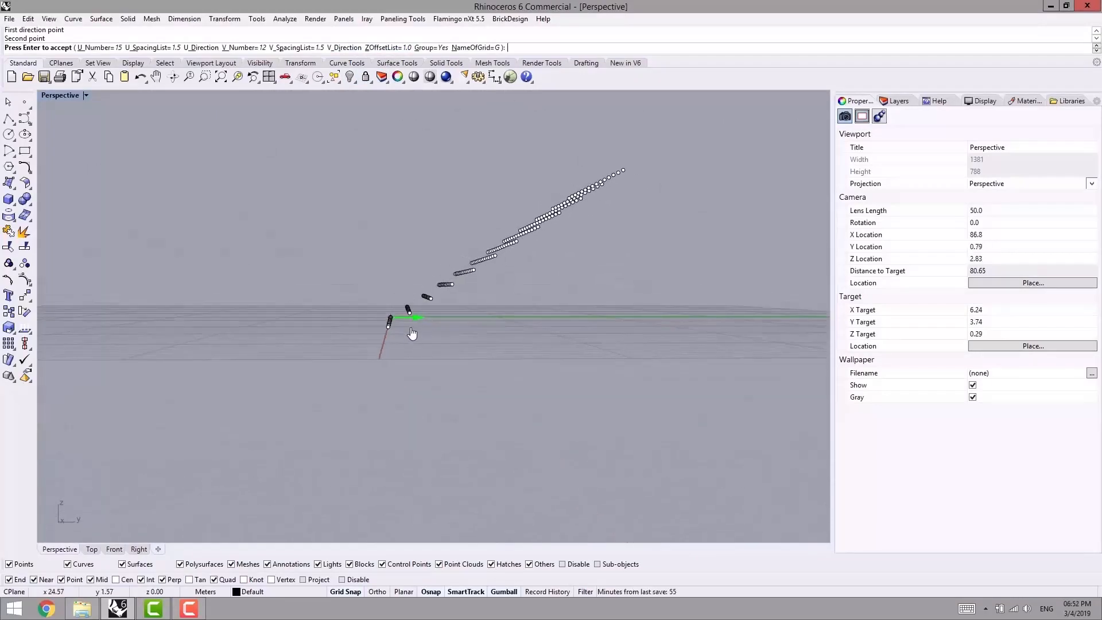
right_drag(548, 230, 565, 204)
click(388, 47)
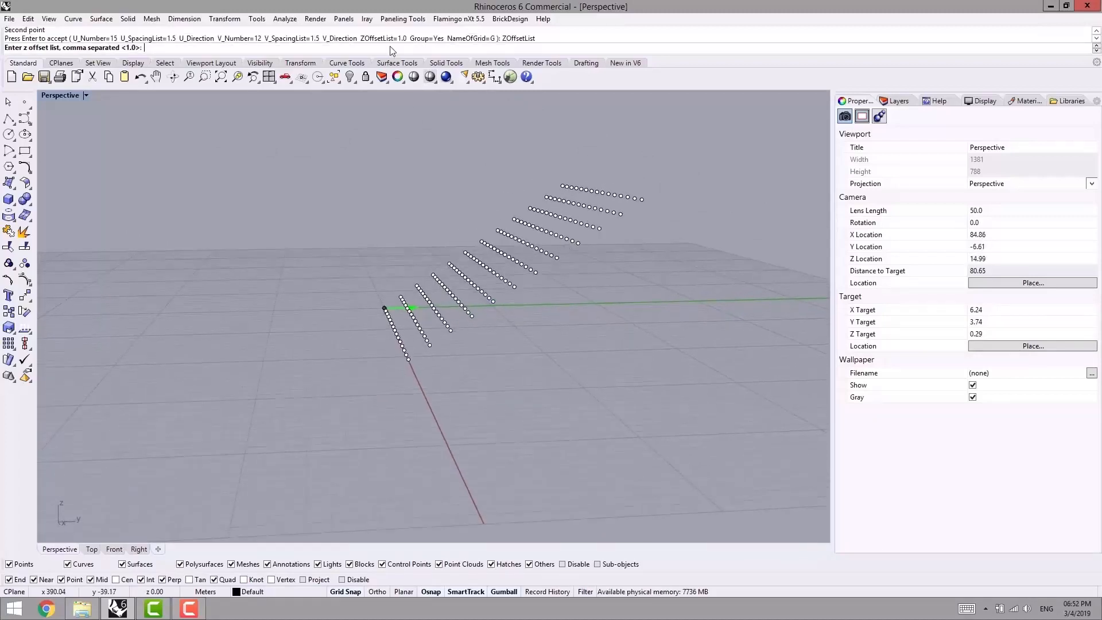
text(0)
key(Return)
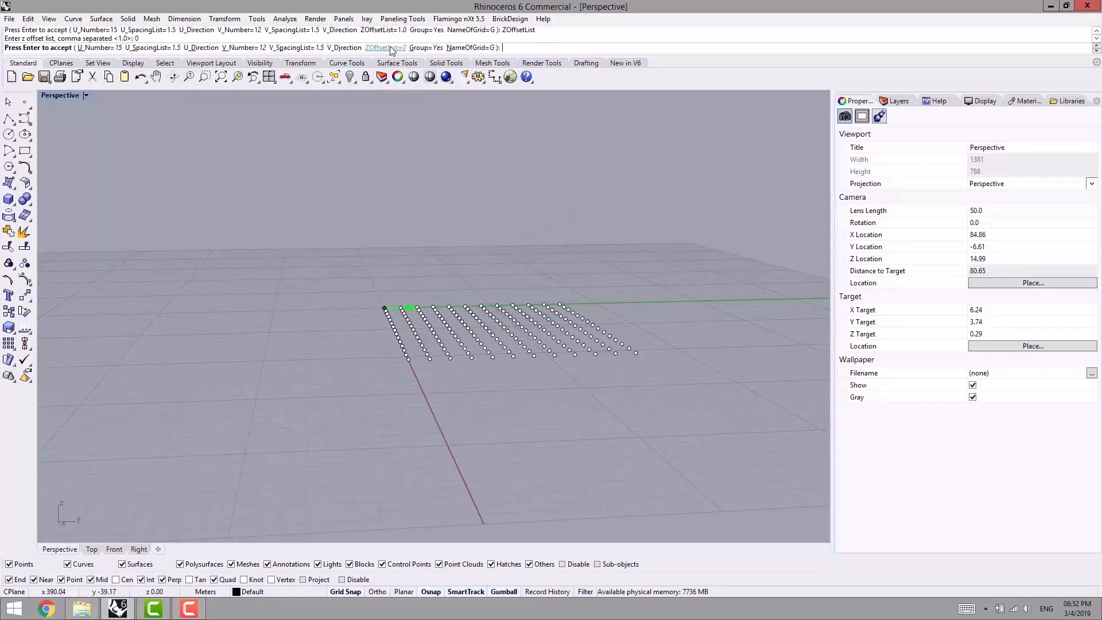
- Try a Z offset of .25 for the grid points
right_drag(480, 243, 536, 376)
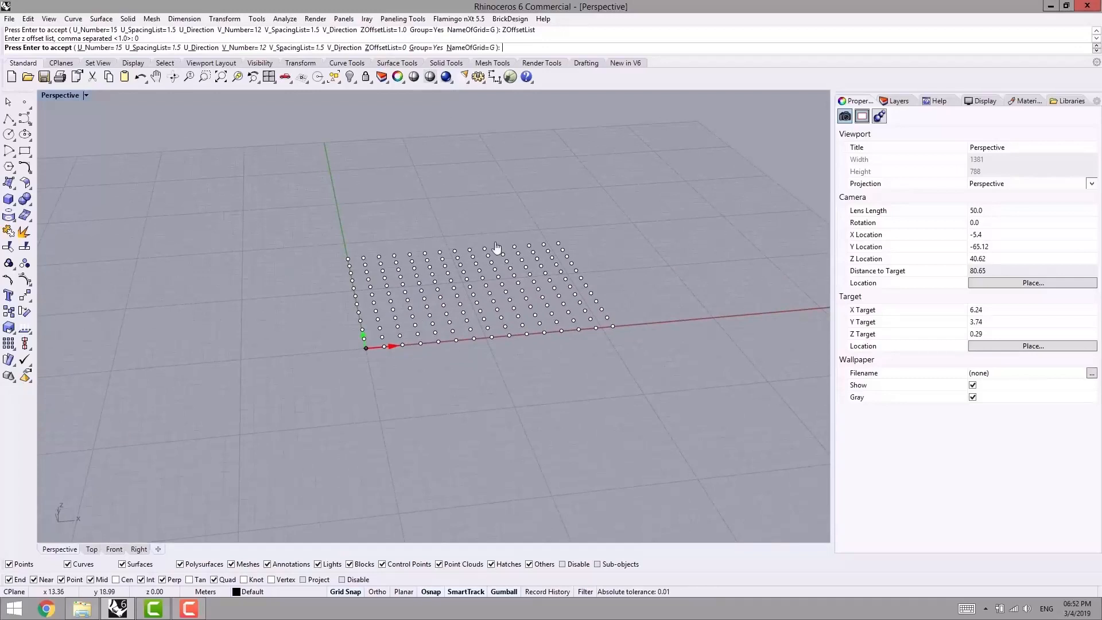
click(378, 48)
text(.25)
key(Return)
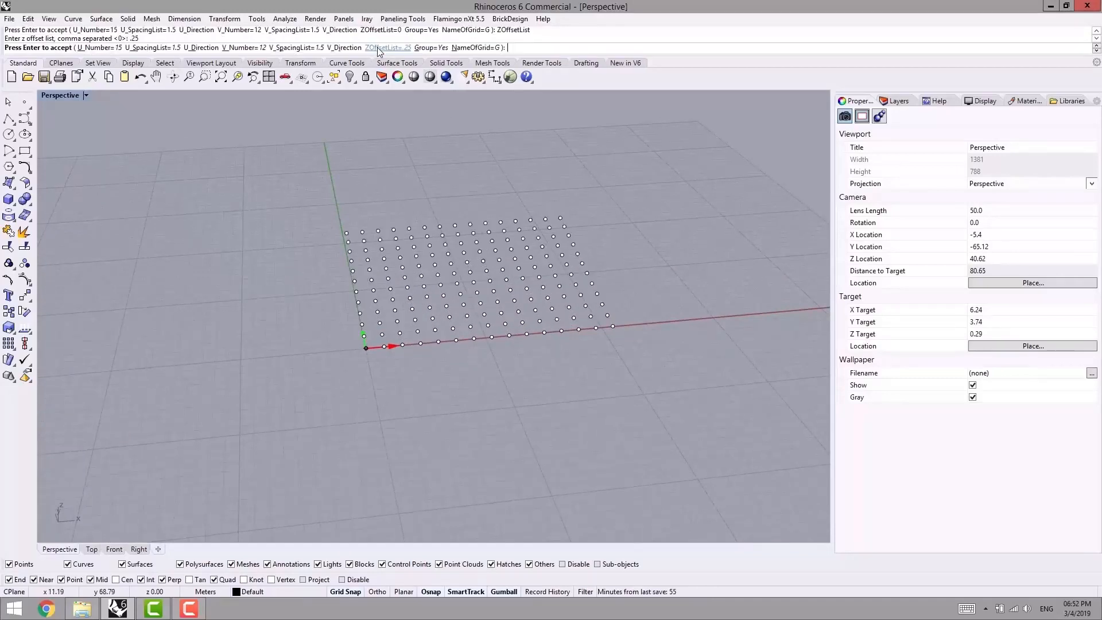
- Examine how the Z offset raises successive grid rows in the Perspective and Right views
right_drag(644, 251, 460, 201)
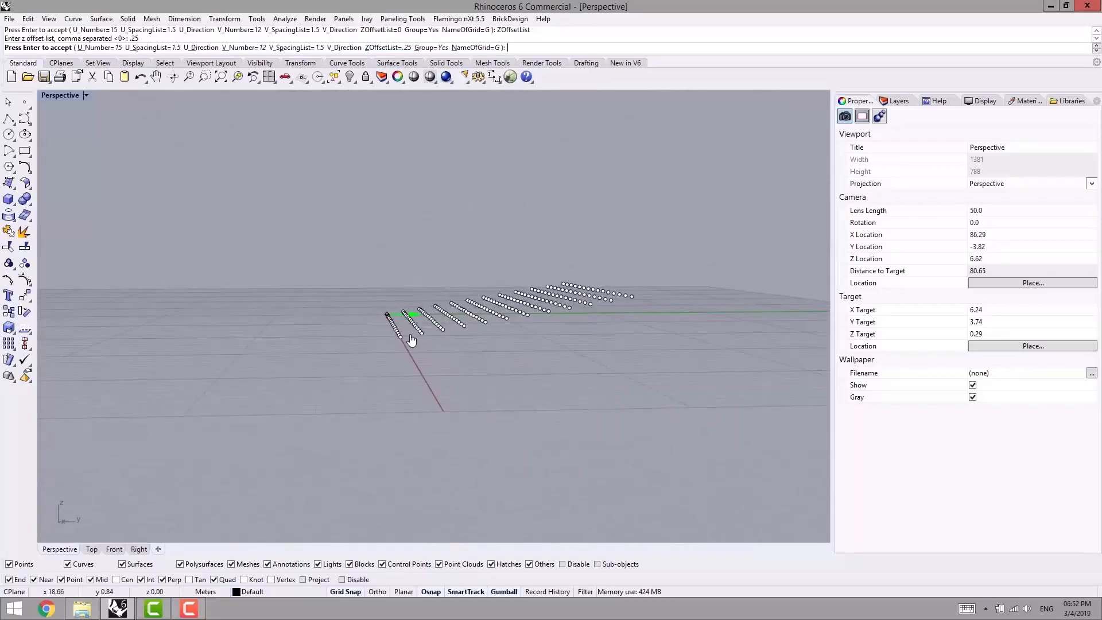
scroll(409, 336, up, 8)
right_drag(376, 355, 376, 349)
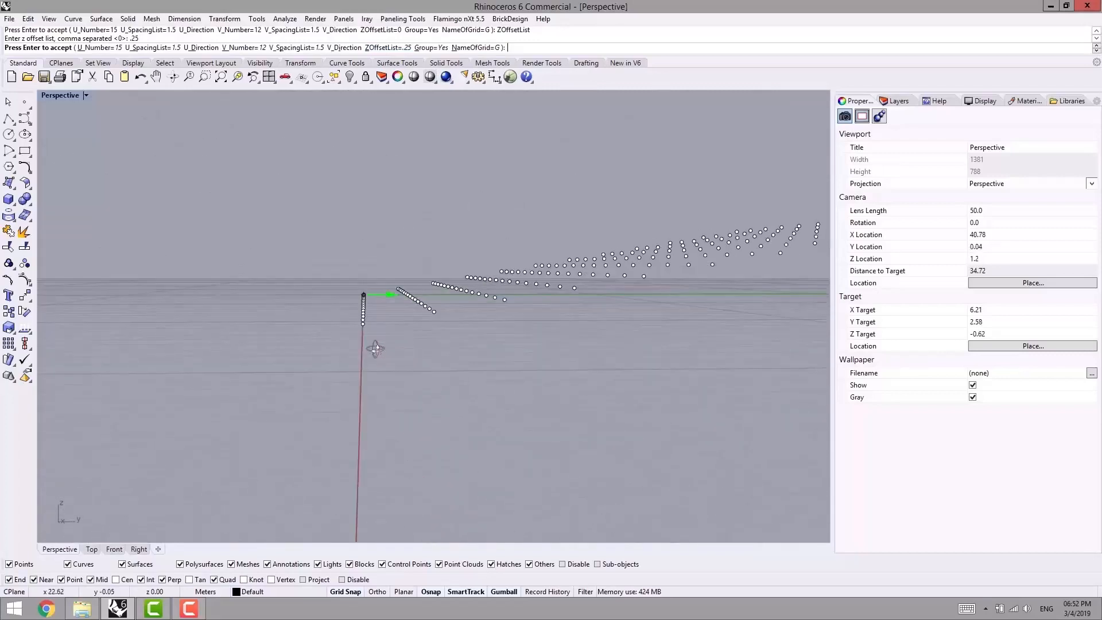
click(138, 550)
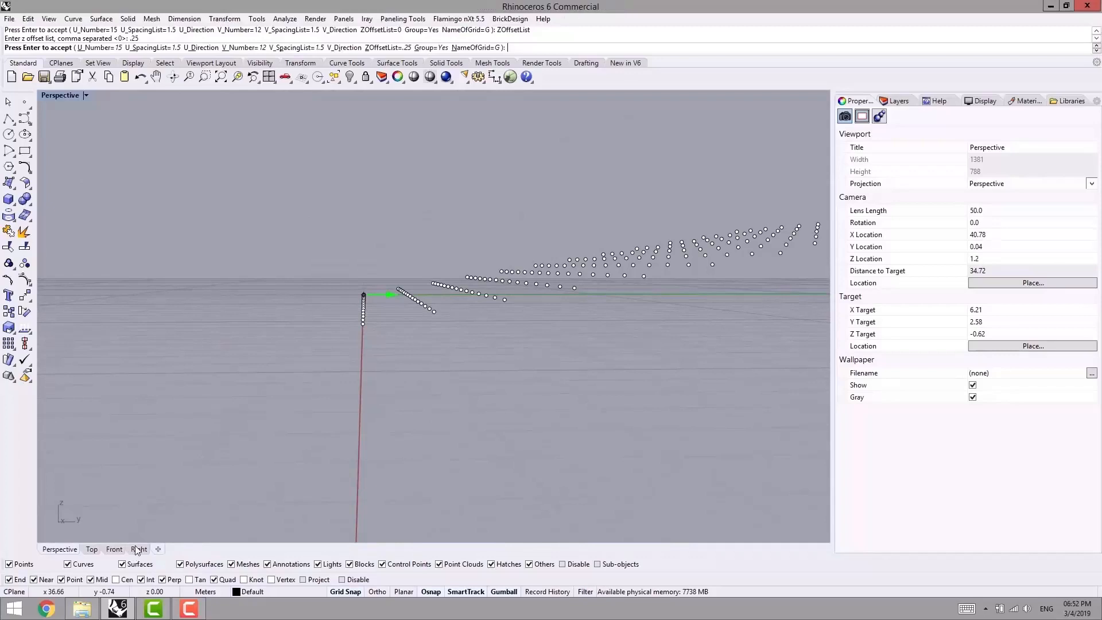
scroll(399, 315, up, 5)
scroll(399, 316, up, 1)
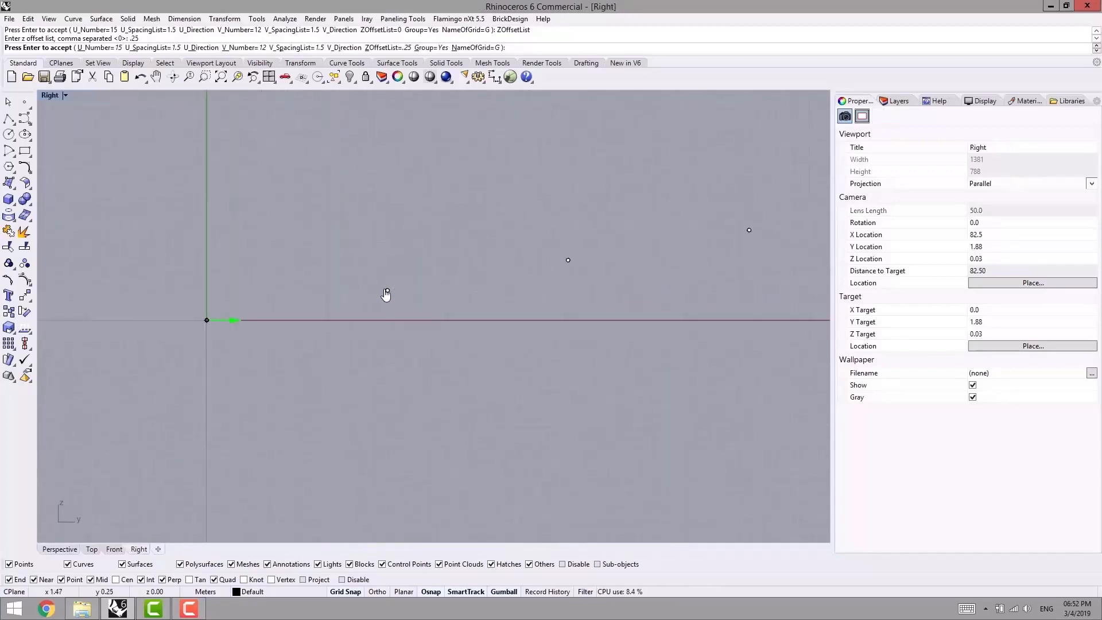
right_drag(393, 287, 341, 328)
scroll(622, 247, down, 4)
right_drag(581, 262, 452, 274)
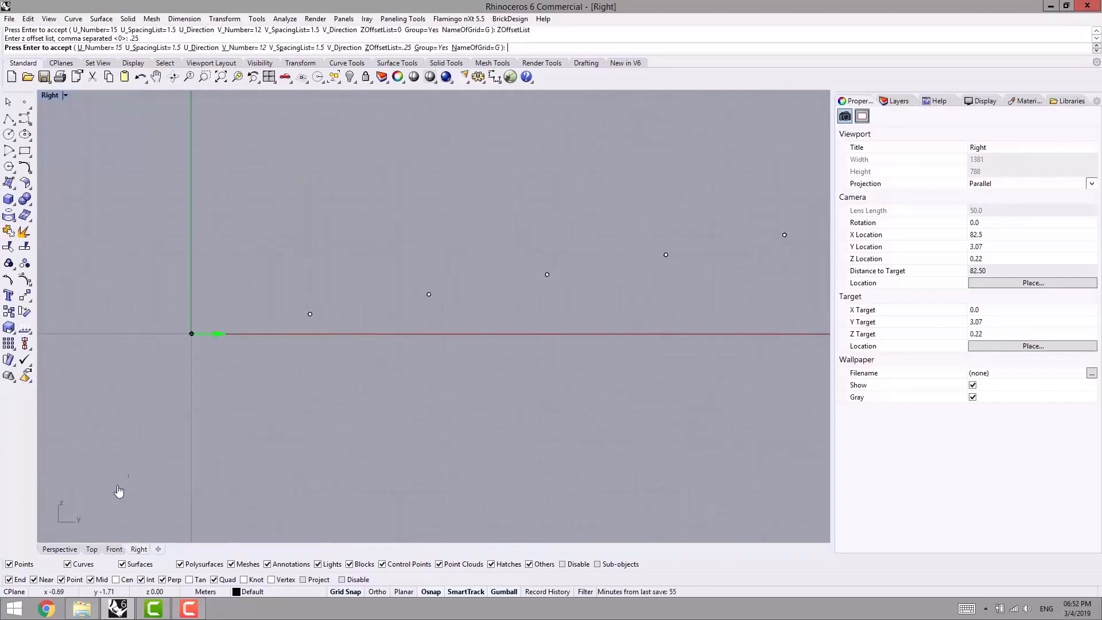
- Return the grid's Z offset list to 0 and switch back to the Top view
click(394, 48)
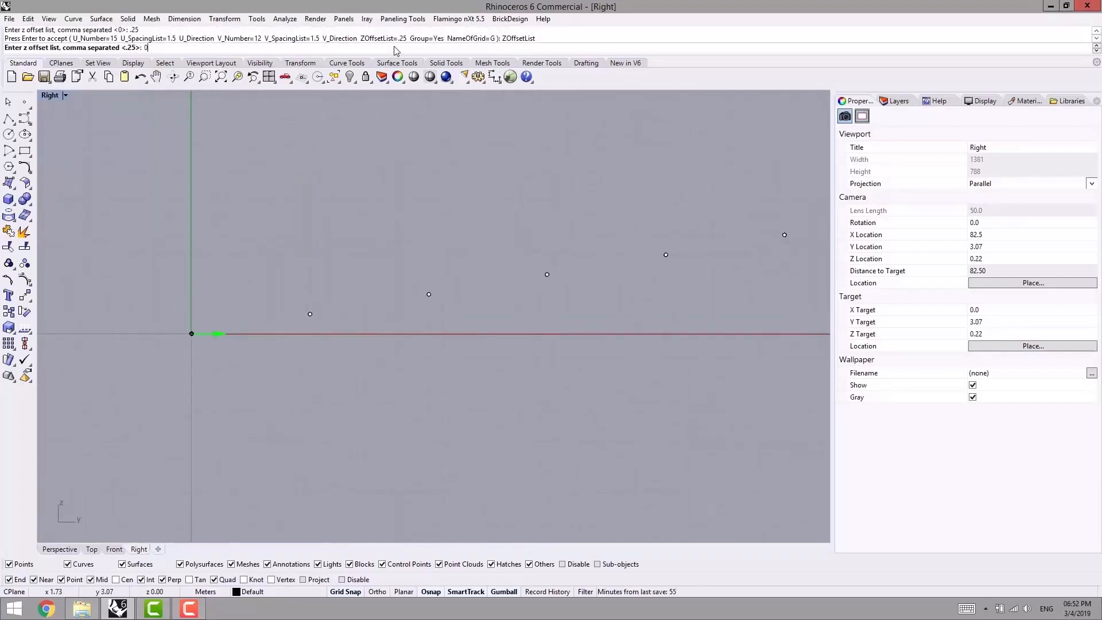
text(0)
key(Return)
click(63, 549)
right_drag(326, 370, 617, 445)
click(91, 550)
scroll(456, 364, down, 3)
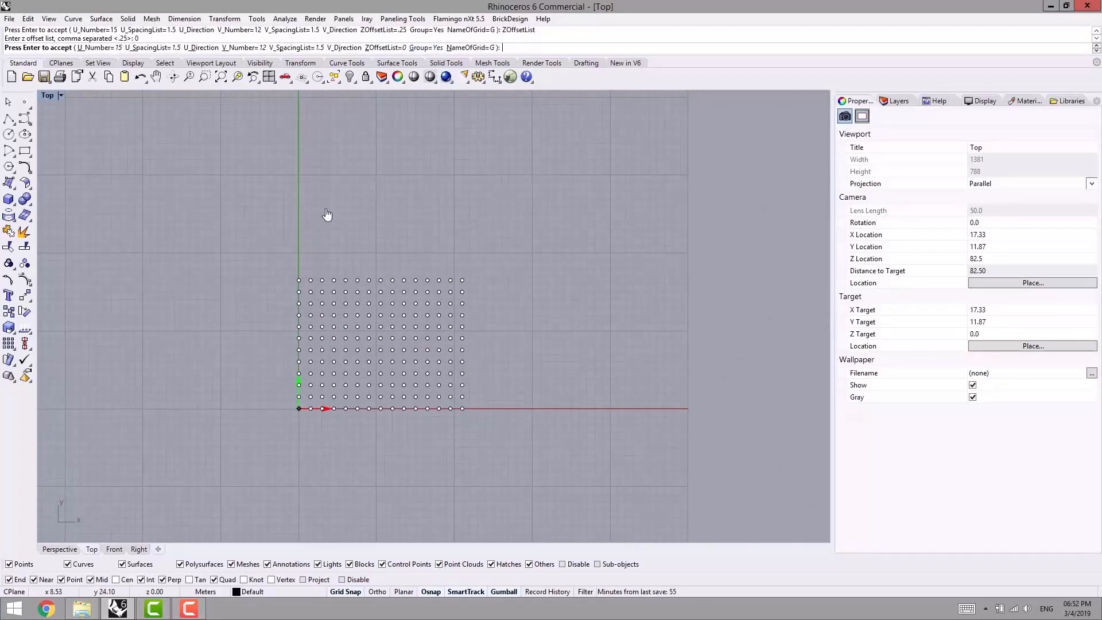
- Accept the grouped grid and move all its points diagonally away from the origin, toward positive X and Y
key(Return)
key(Return)
key(Escape)
click(380, 294)
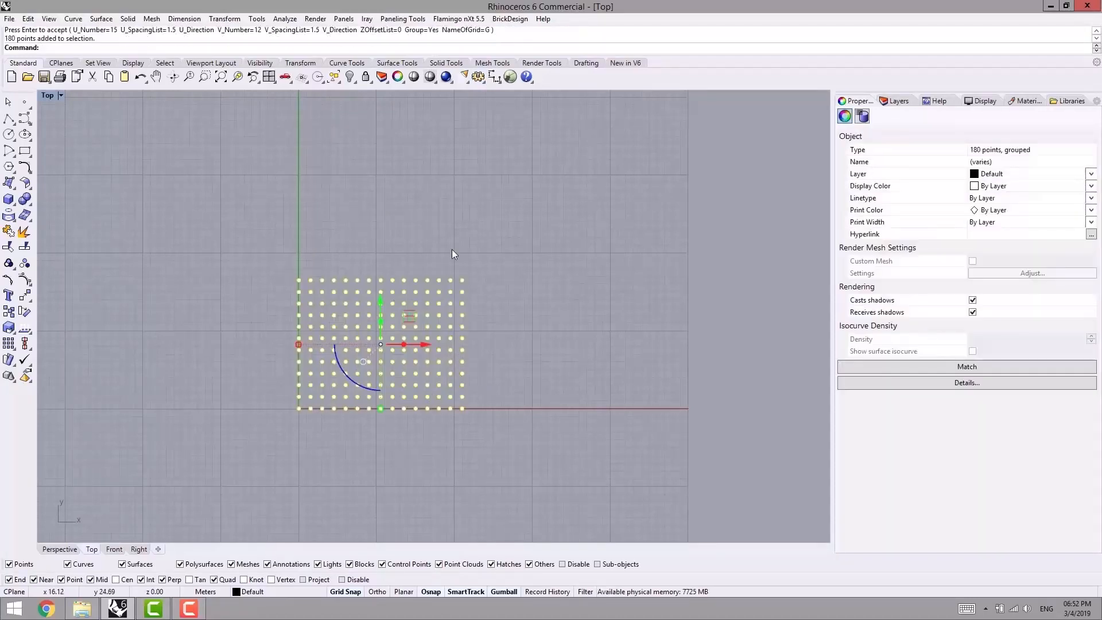
drag(415, 305, 602, 178)
click(364, 220)
- Create another array grid of 15 by 12 points at the origin with grouping set to No
right_click(322, 266)
click(299, 408)
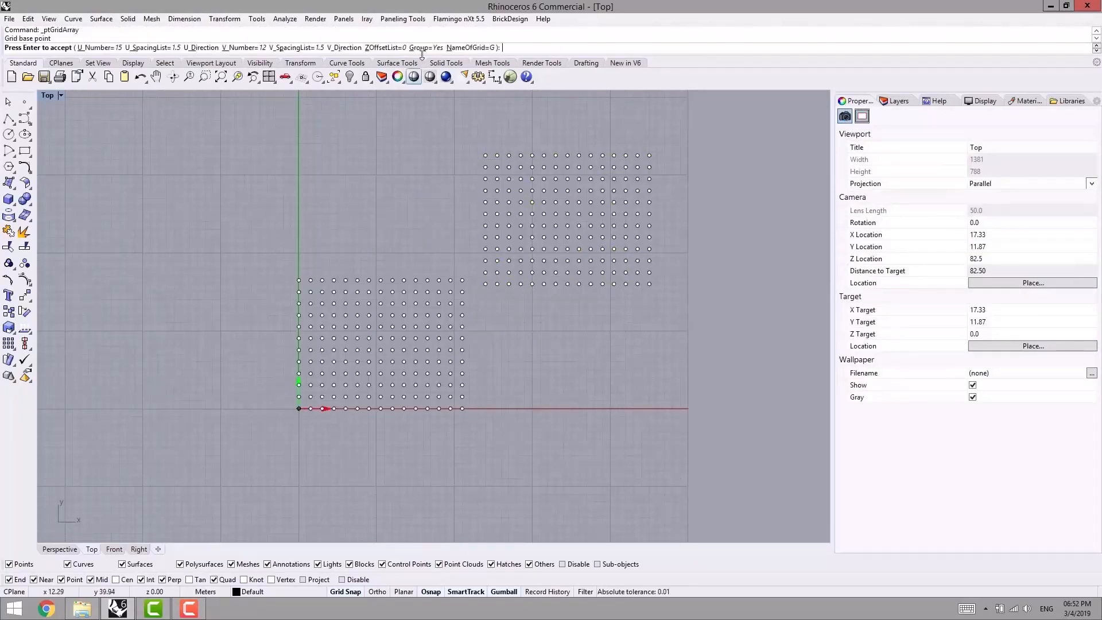
click(426, 48)
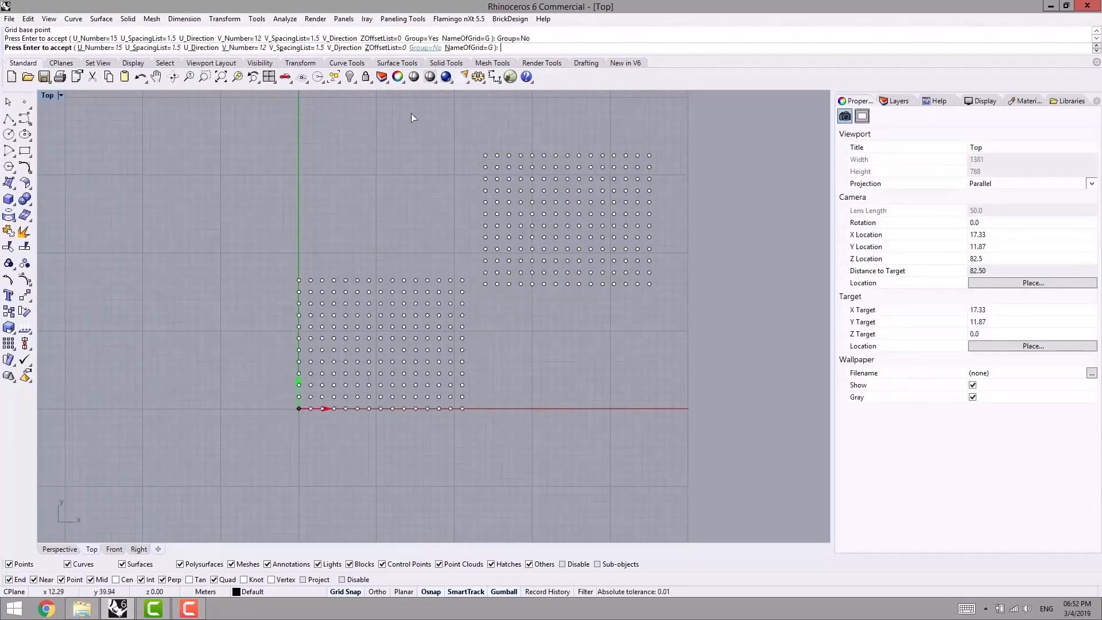
right_click(313, 226)
- Check the ungrouped grid by selecting several of its points one at a time
click(229, 274)
click(320, 292)
key(Escape)
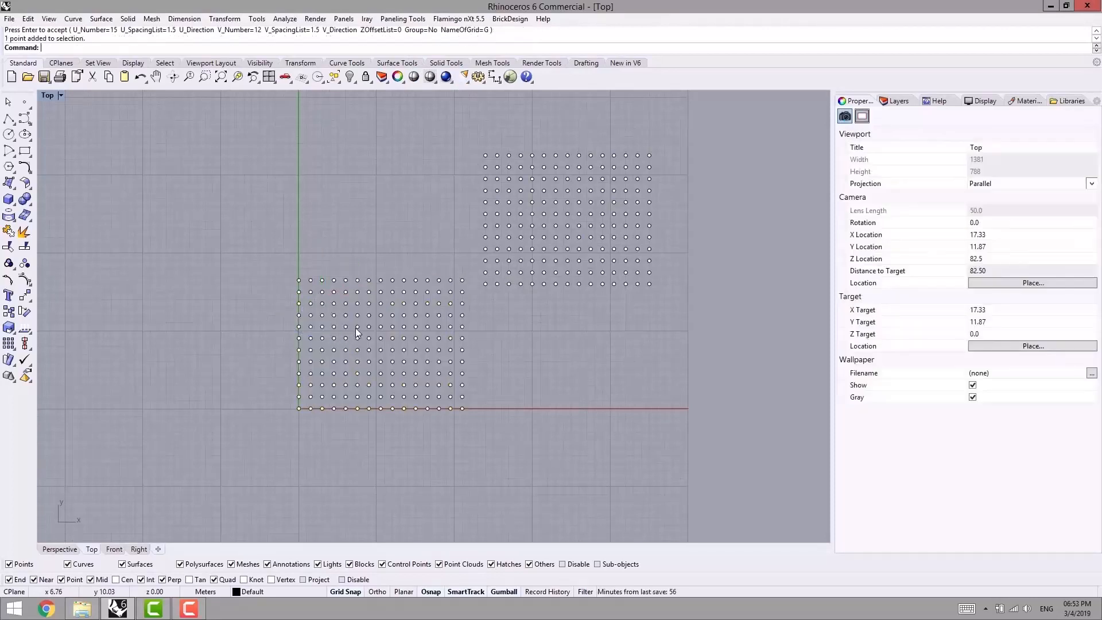
click(356, 327)
click(369, 350)
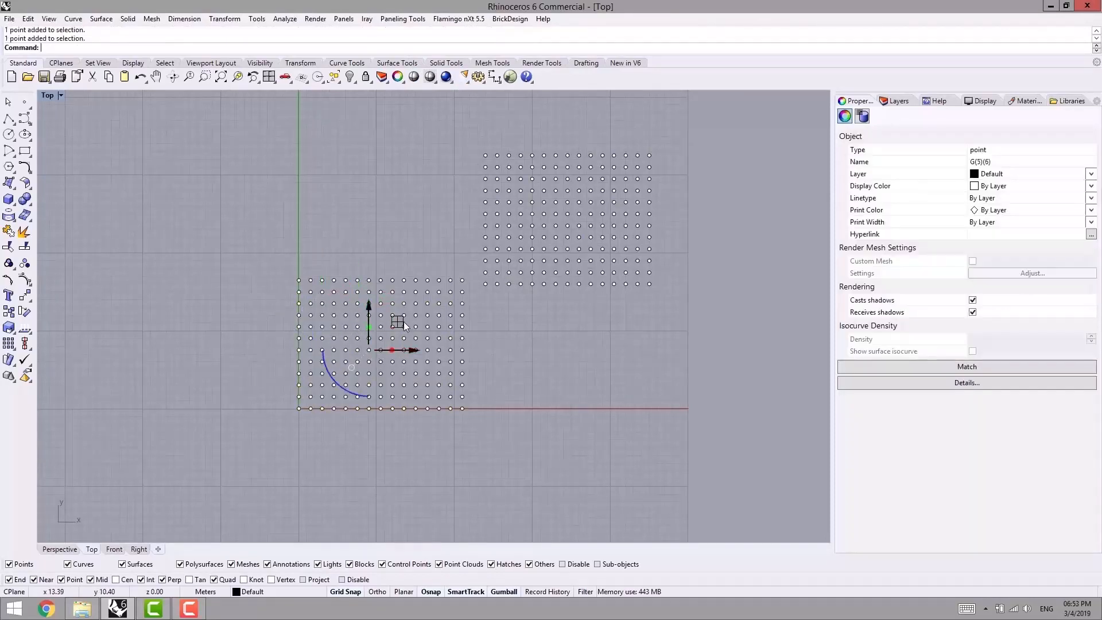
click(417, 306)
click(283, 258)
- Delete all the points of the ungrouped grid at the origin
right_drag(283, 259, 251, 236)
drag(239, 234, 437, 440)
key(Delete)
- Start a new array grid based at the origin and set its grouping to Yes
right_drag(271, 256, 271, 233)
right_click(272, 239)
click(268, 365)
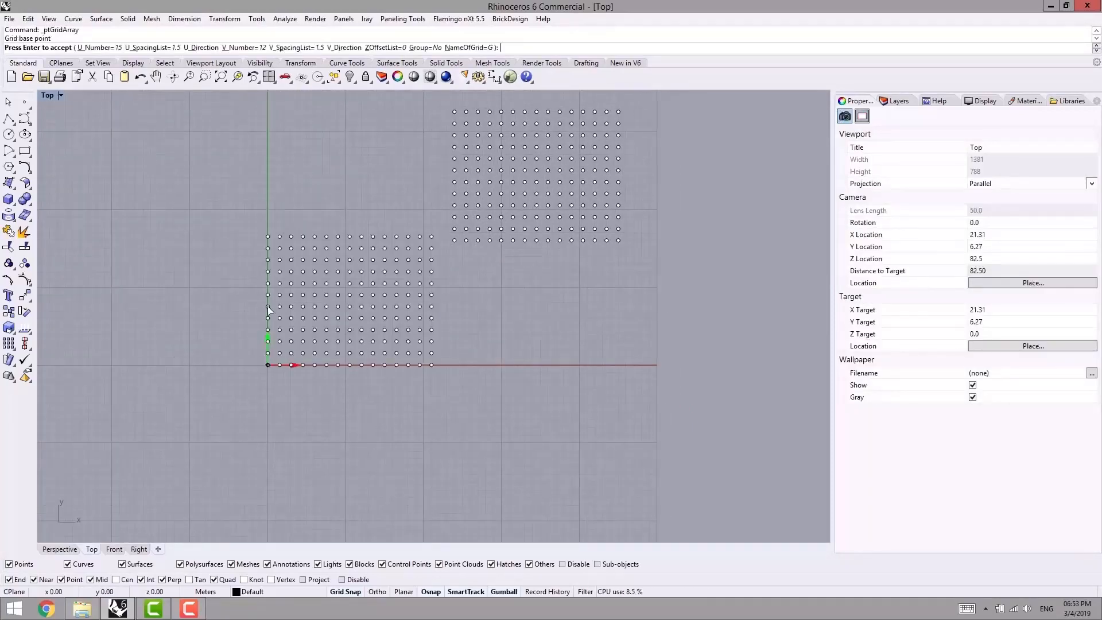
click(425, 48)
right_drag(356, 181, 286, 209)
scroll(404, 253, up, 3)
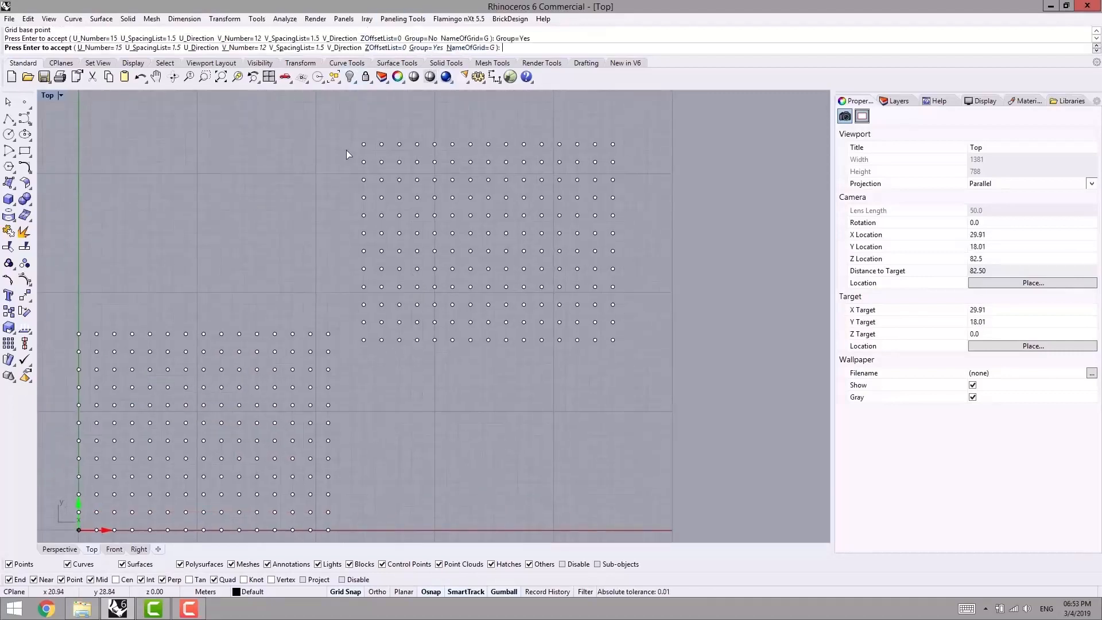
- Keep the grid name G and accept the new grouped grid
right_drag(437, 360, 561, 280)
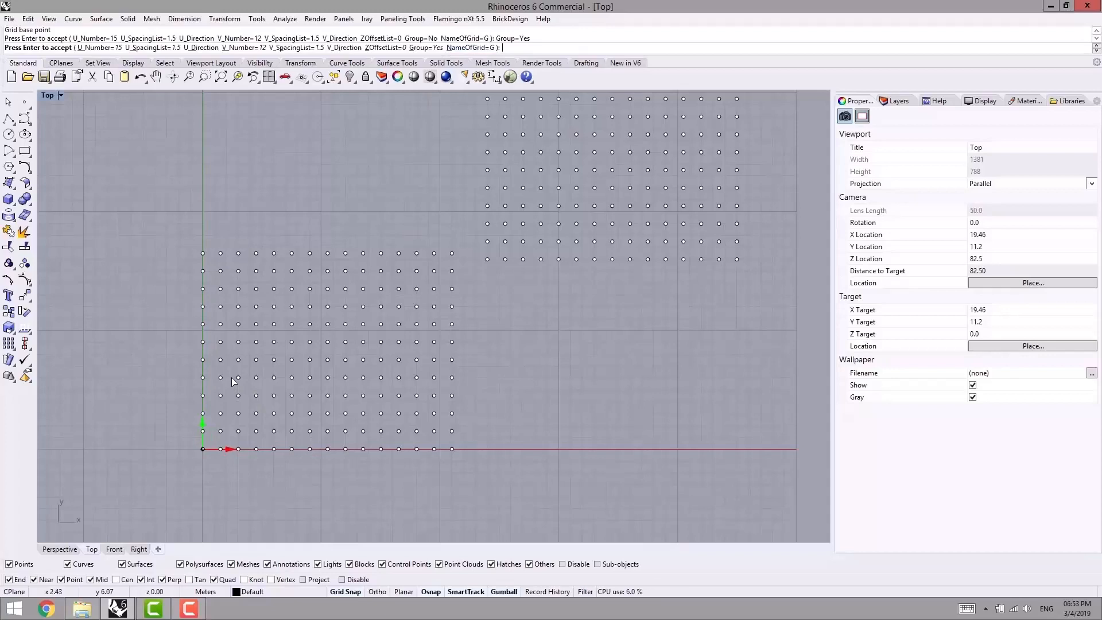
click(469, 48)
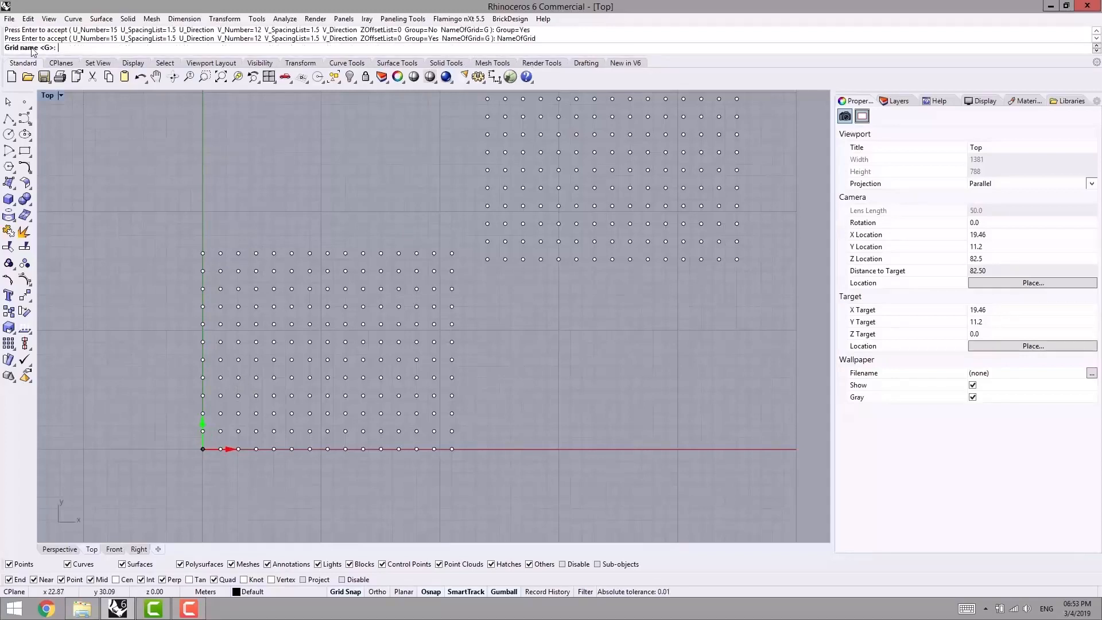
key(Return)
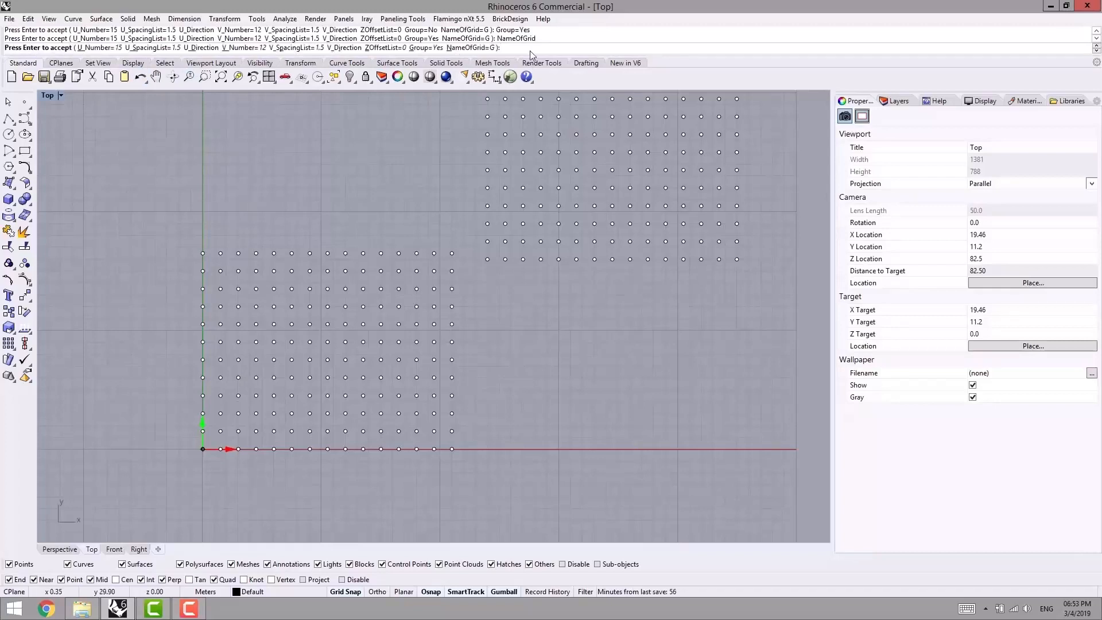
right_click(336, 177)
click(259, 204)
right_drag(260, 206, 259, 186)
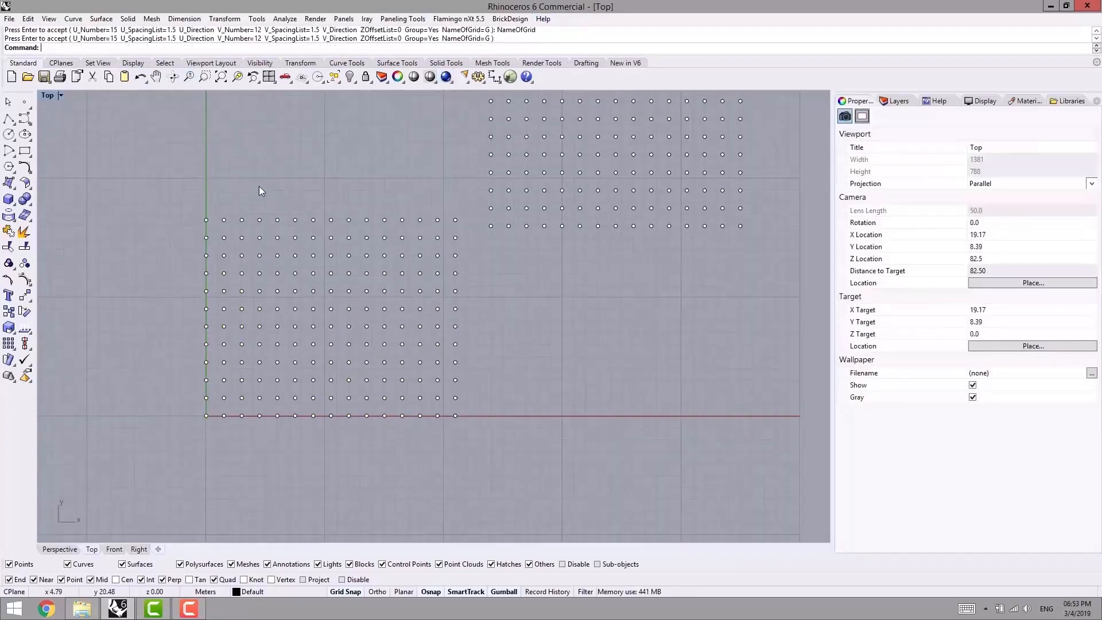
- Select the new grid at the origin and ungroup its points
click(259, 227)
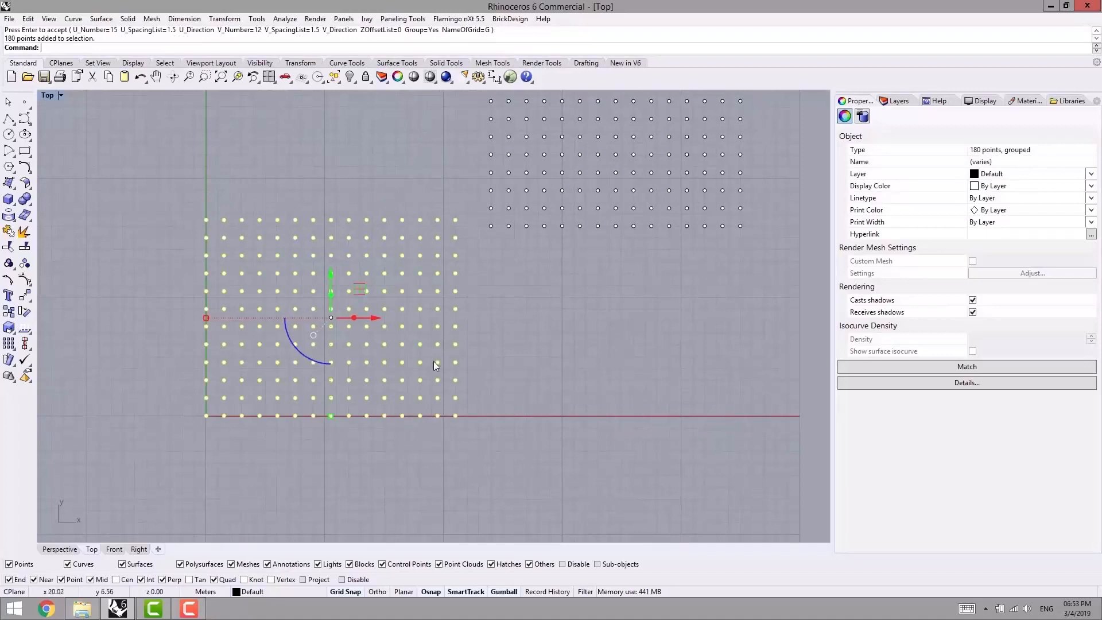
right_drag(257, 283, 303, 289)
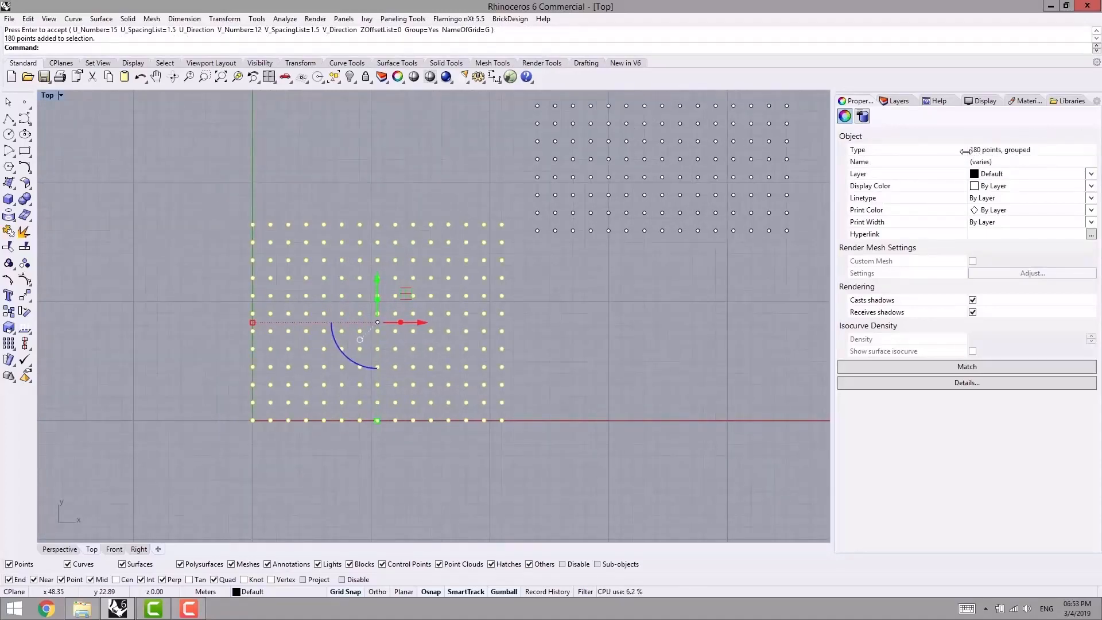
click(24, 264)
right_drag(309, 170, 307, 152)
click(307, 153)
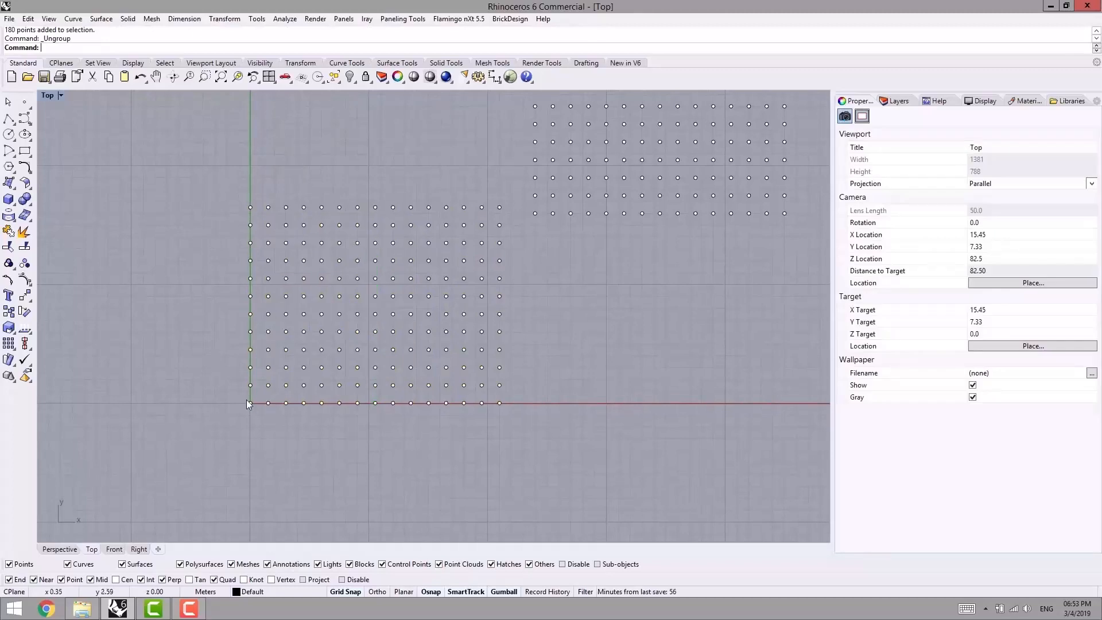
- Examine the object names of the origin grid's points along the X axis: the first, its neighbour and the fifth
scroll(246, 405, up, 5)
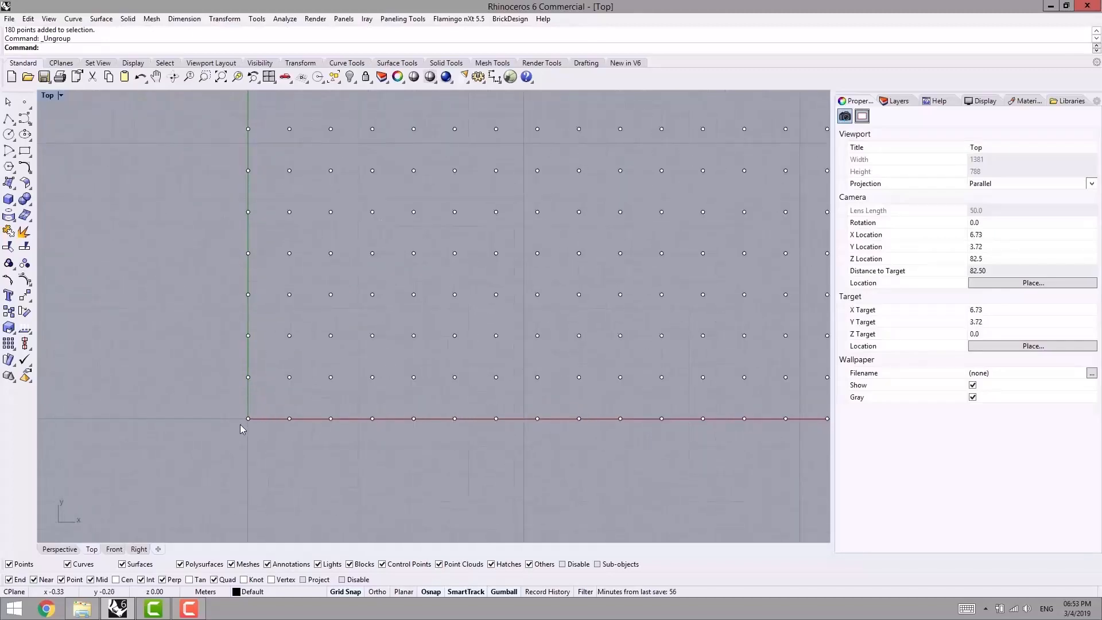
click(248, 419)
right_drag(237, 456, 219, 464)
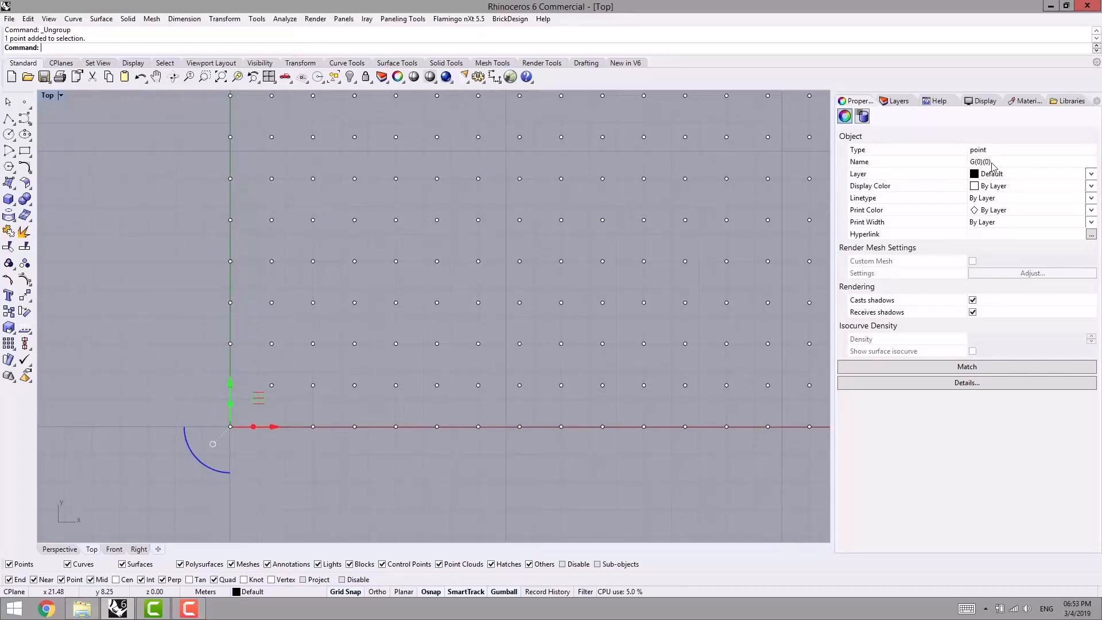
right_drag(444, 327, 332, 322)
key(Escape)
click(164, 450)
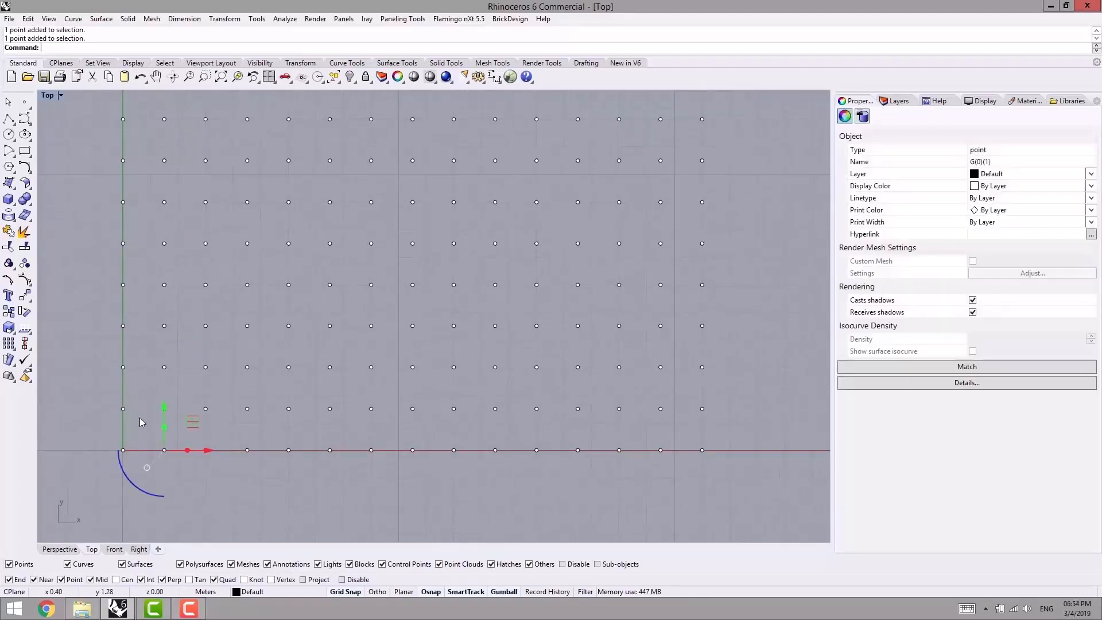
scroll(191, 395, down, 3)
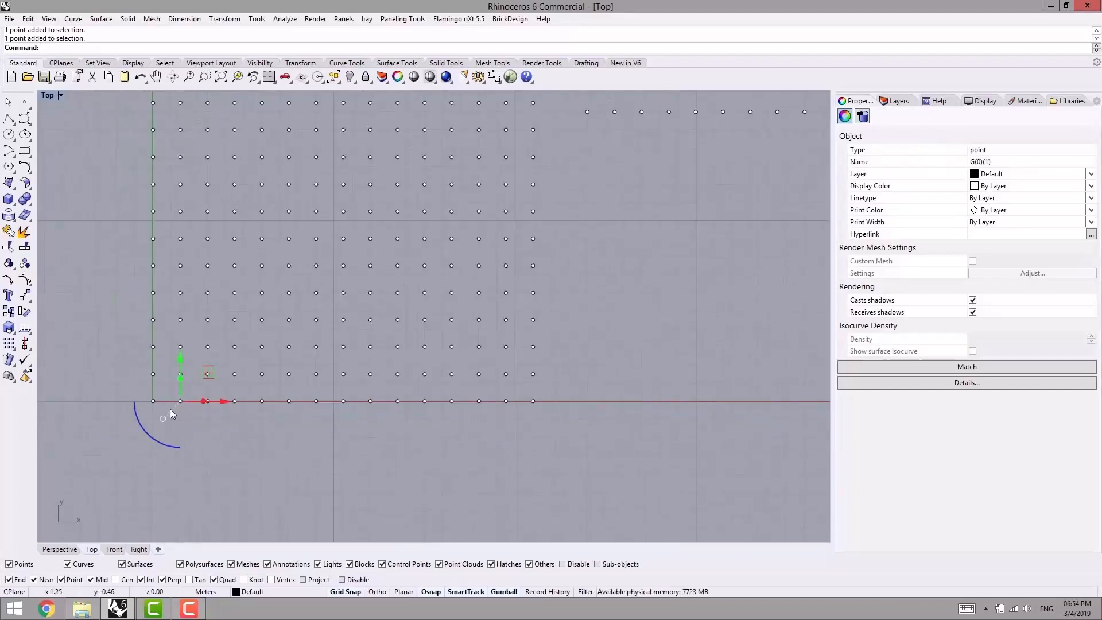
click(248, 408)
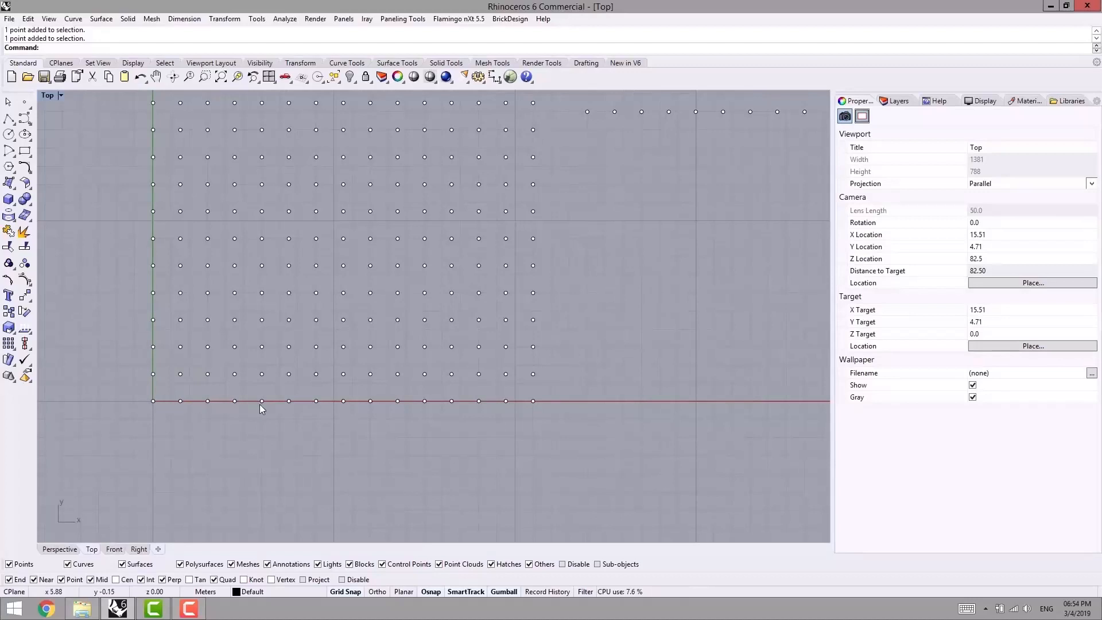
click(261, 402)
click(151, 429)
right_drag(187, 381, 212, 430)
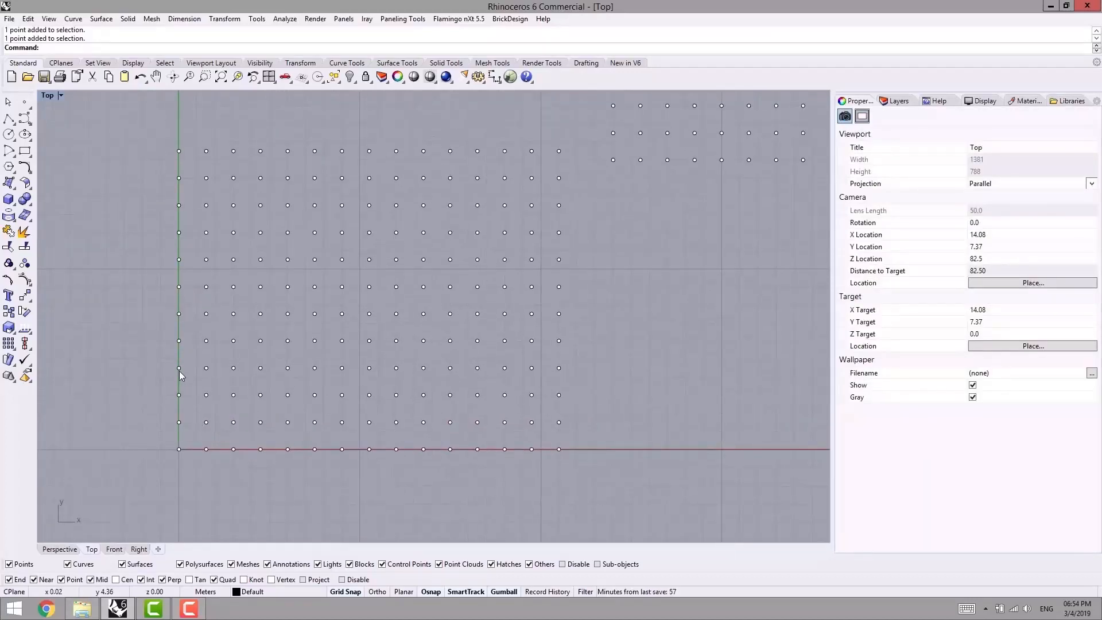
- Examine the object name of the fourth grid point up along the Y axis
click(180, 369)
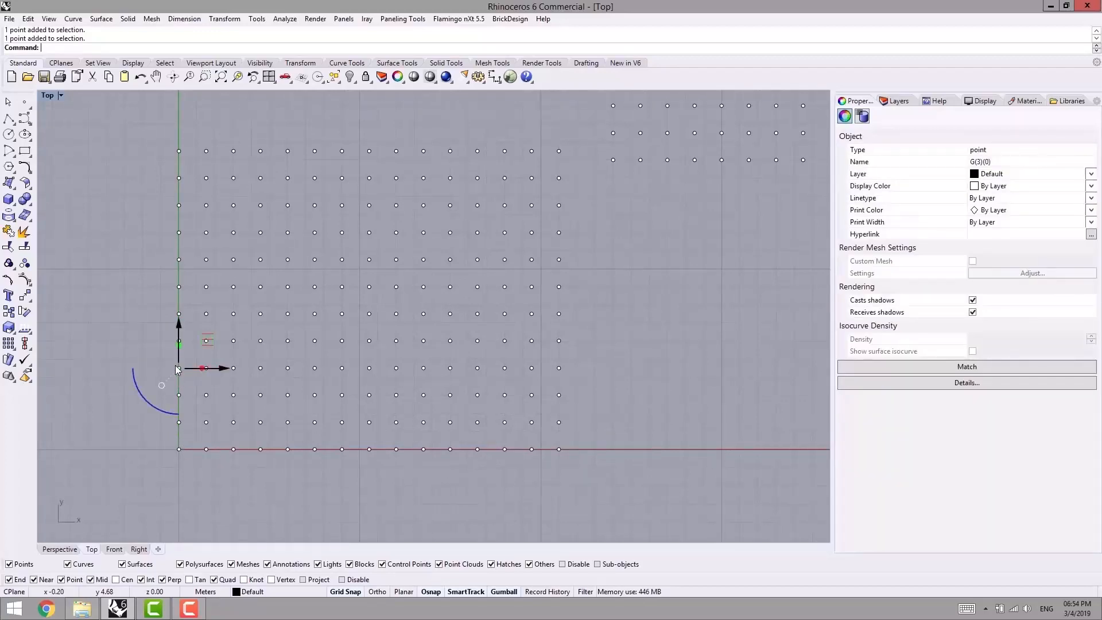
click(608, 301)
right_drag(616, 306, 571, 285)
scroll(551, 290, down, 4)
right_drag(497, 309, 455, 344)
scroll(335, 355, up, 2)
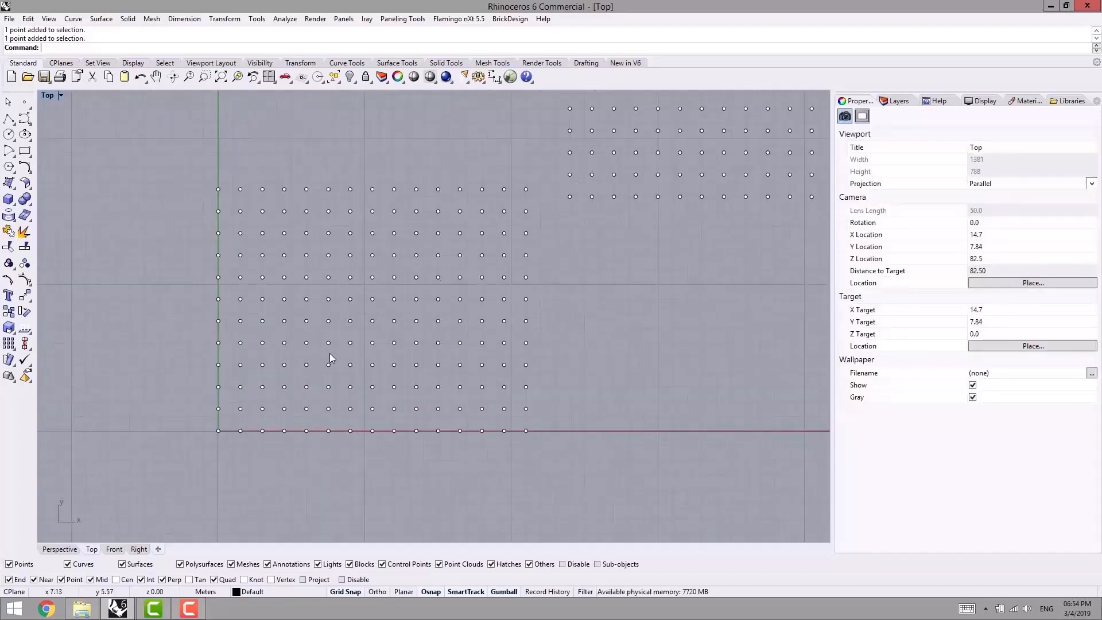
scroll(329, 353, up, 3)
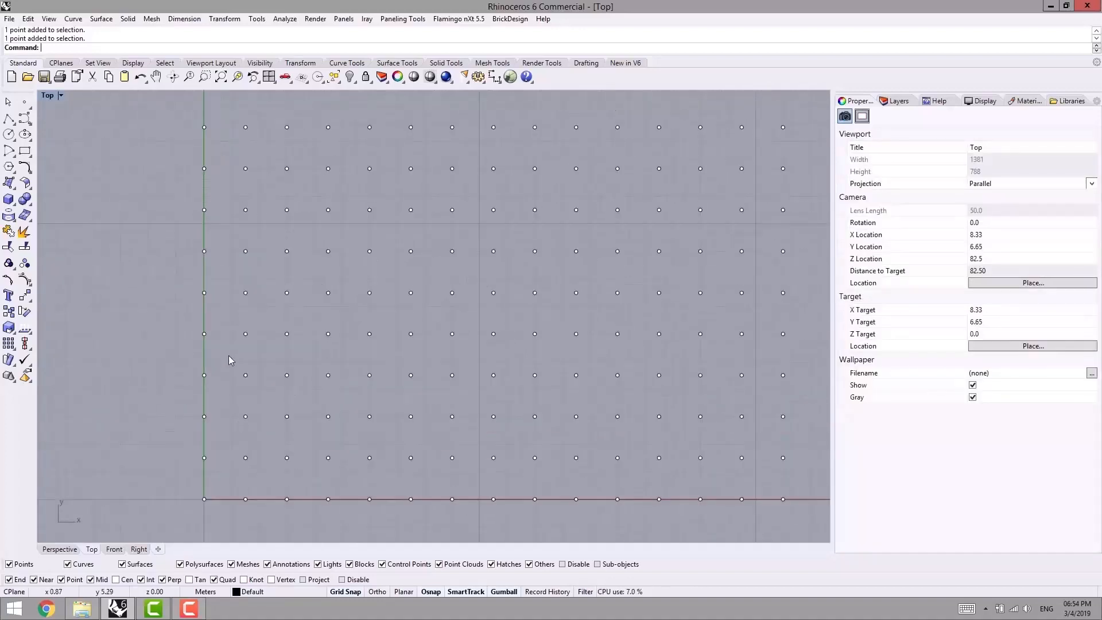
click(176, 380)
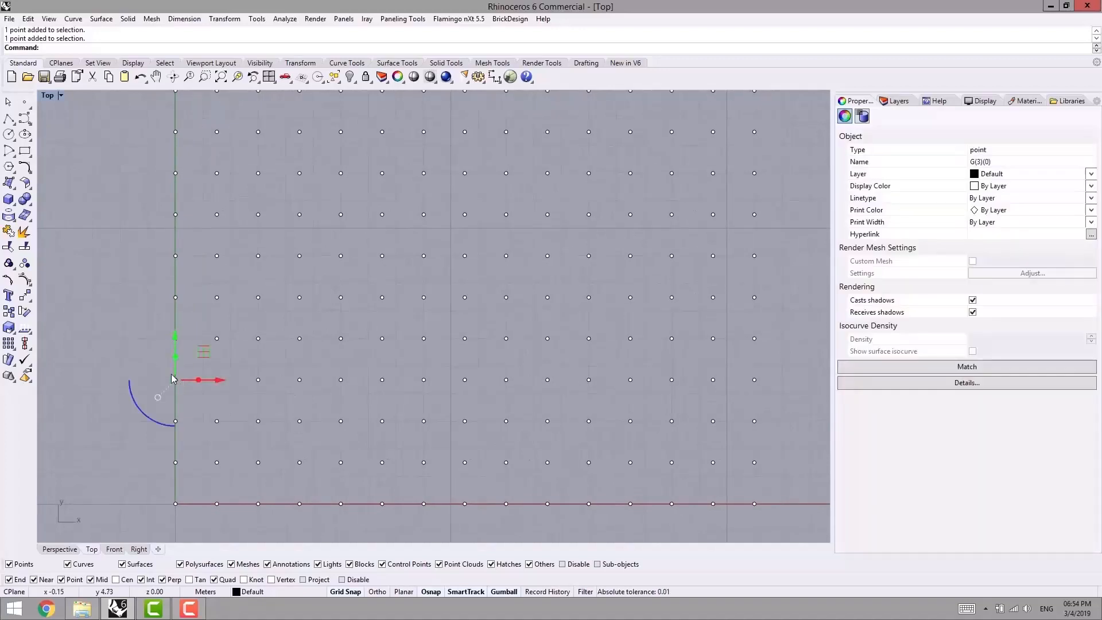
right_drag(704, 386, 664, 382)
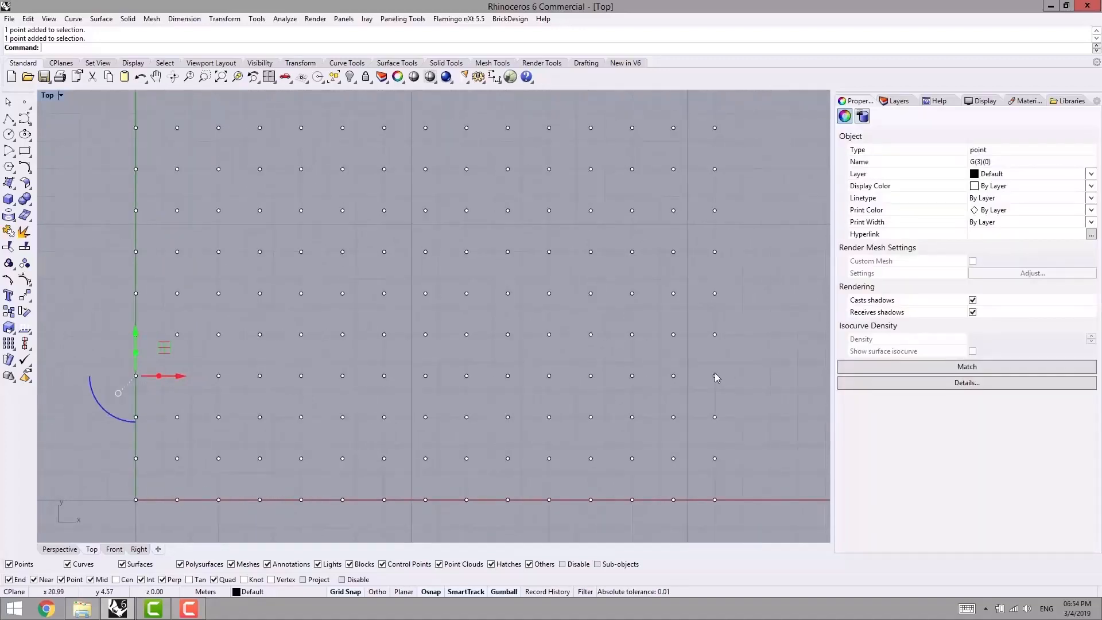
click(748, 359)
right_drag(587, 407, 553, 331)
scroll(298, 338, down, 4)
- Examine the object name of the interior grid point in the third column and fourth row from the origin
right_drag(296, 337, 356, 354)
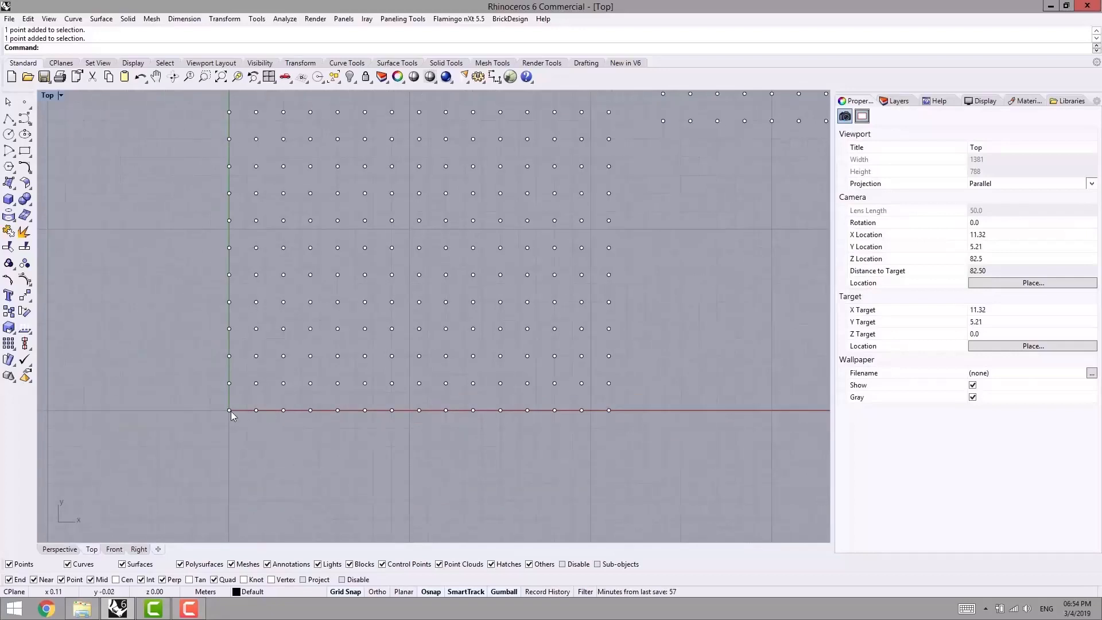
right_drag(212, 255, 213, 316)
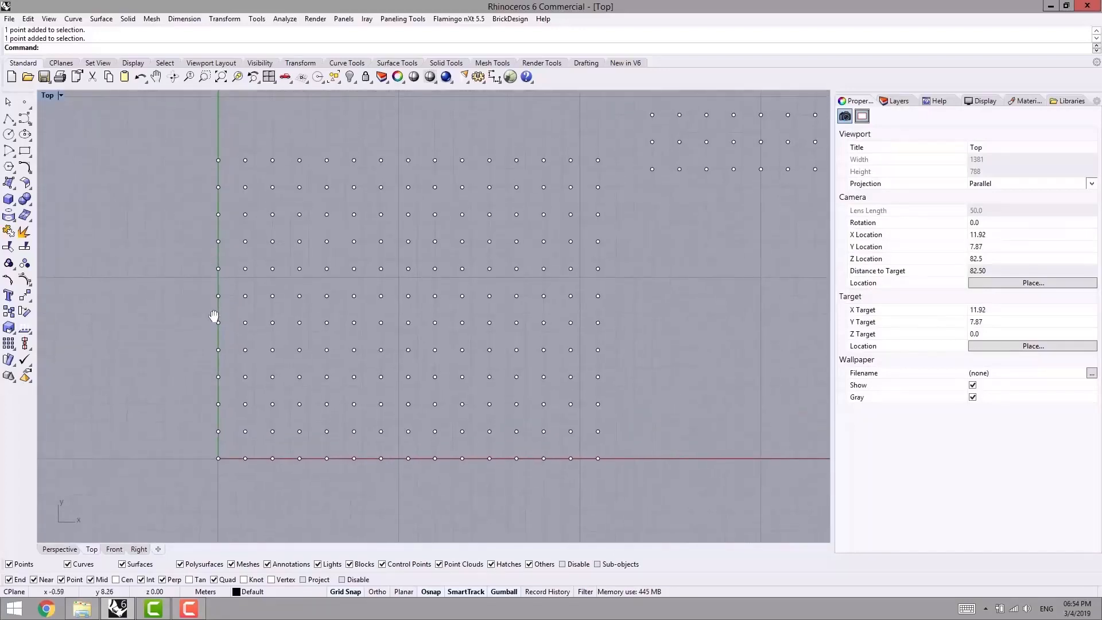
scroll(227, 456, up, 2)
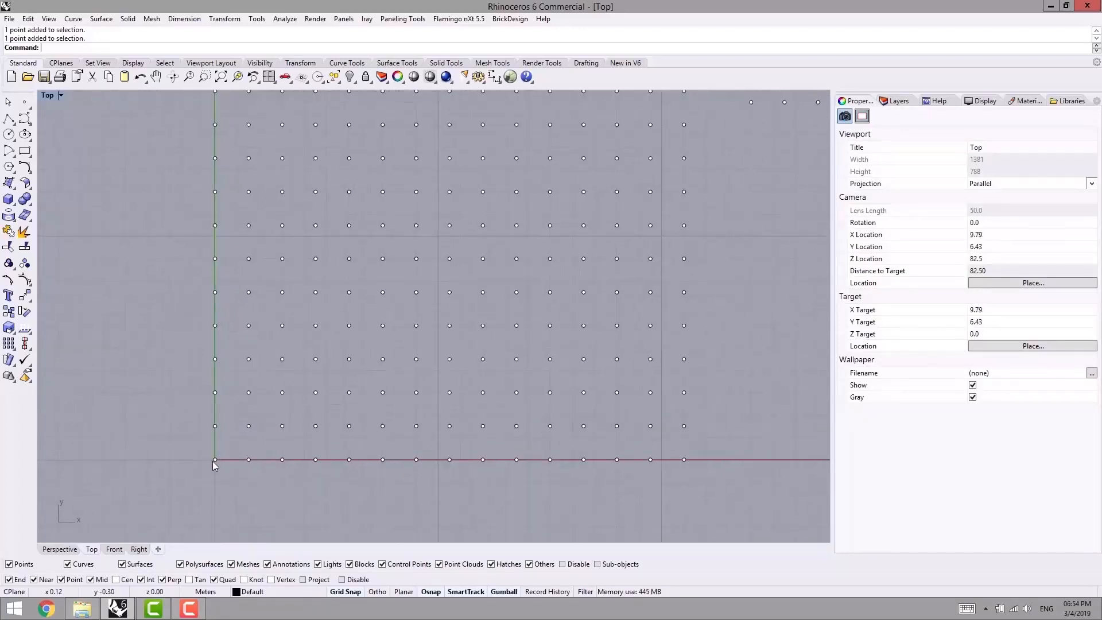
right_drag(236, 458, 202, 462)
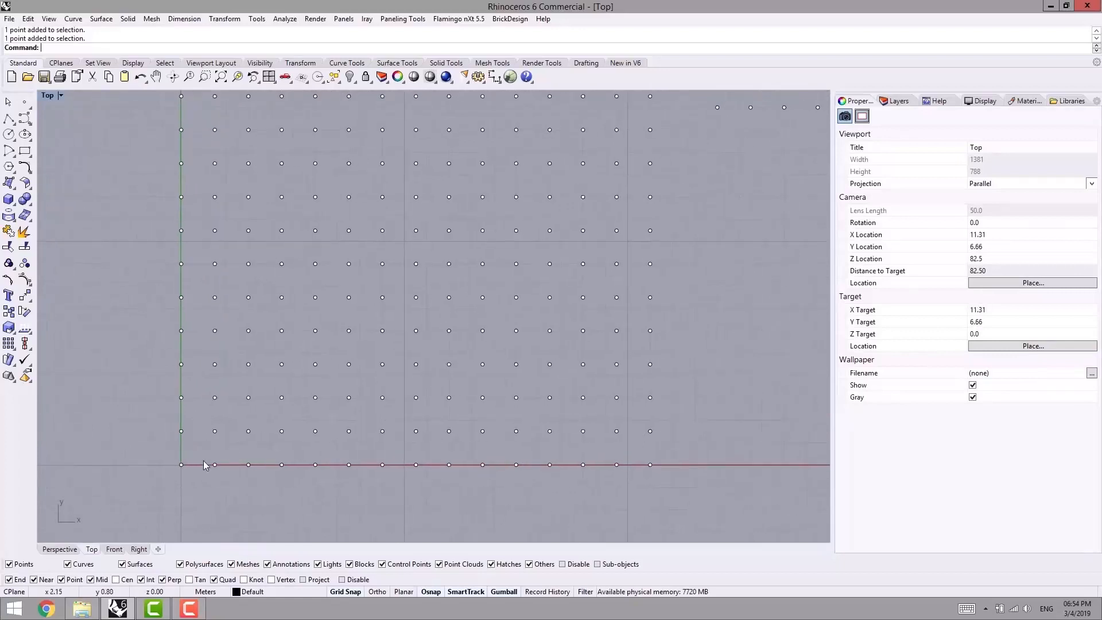
click(249, 365)
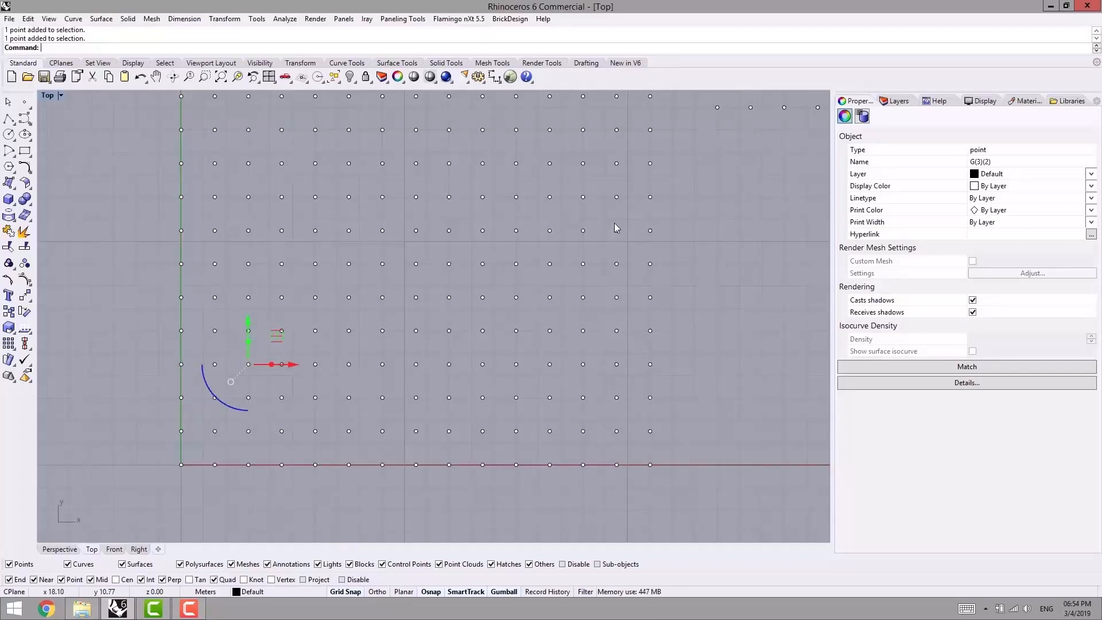
click(700, 227)
scroll(537, 304, down, 7)
scroll(345, 261, up, 4)
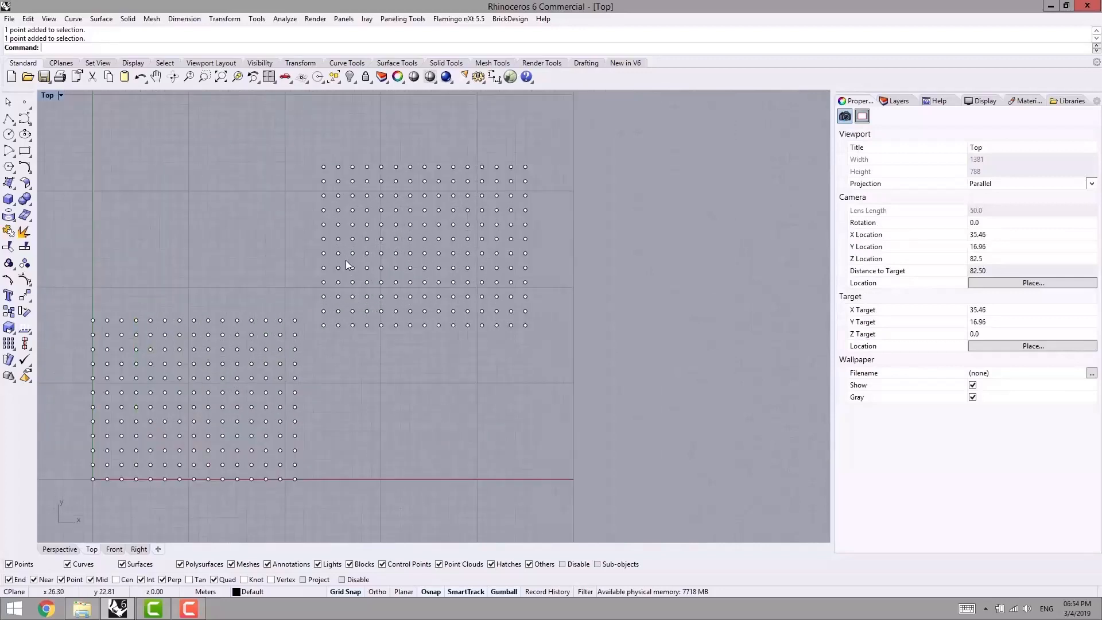
- Start Panel 2D Grid on the point grid away from the origin, without a base surface
click(396, 19)
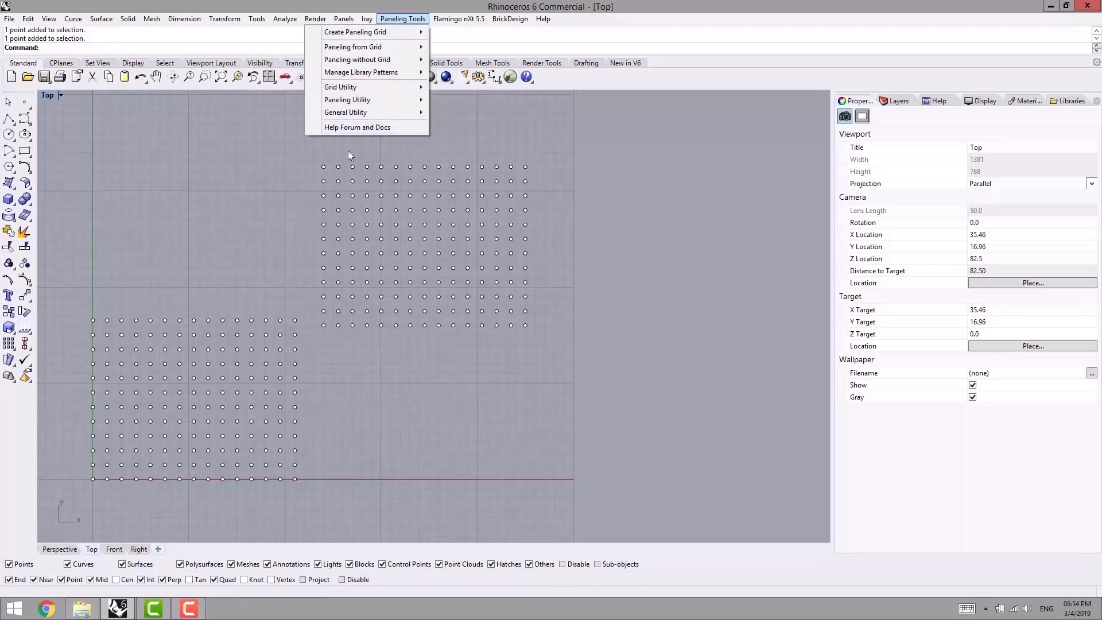
mouse_move(356, 46)
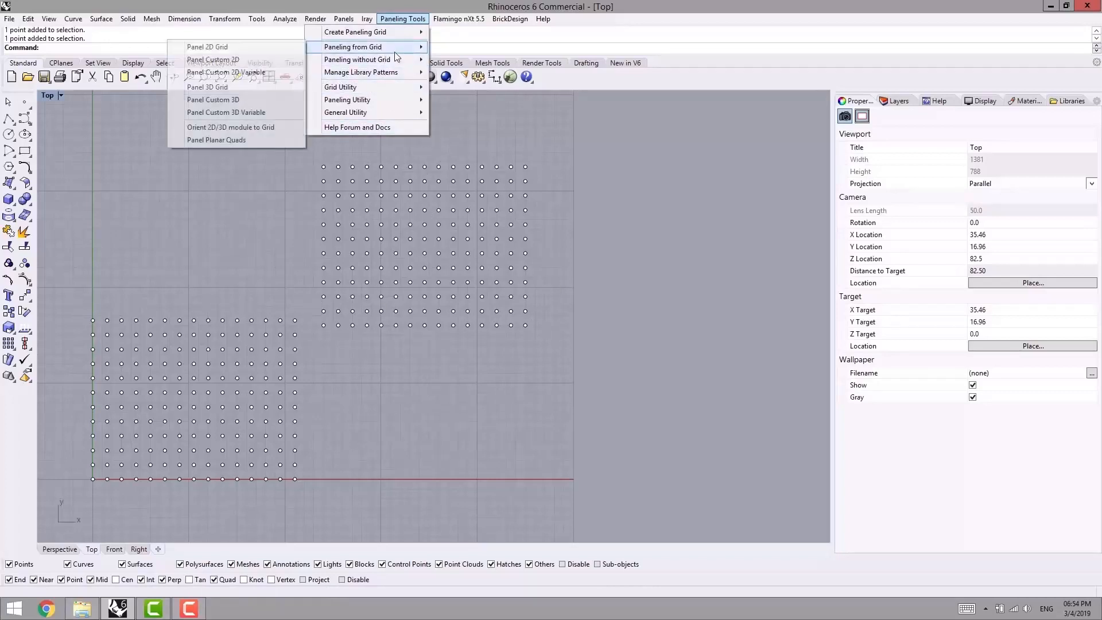
click(235, 43)
click(352, 250)
key(Return)
key(Return)
scroll(339, 169, up, 2)
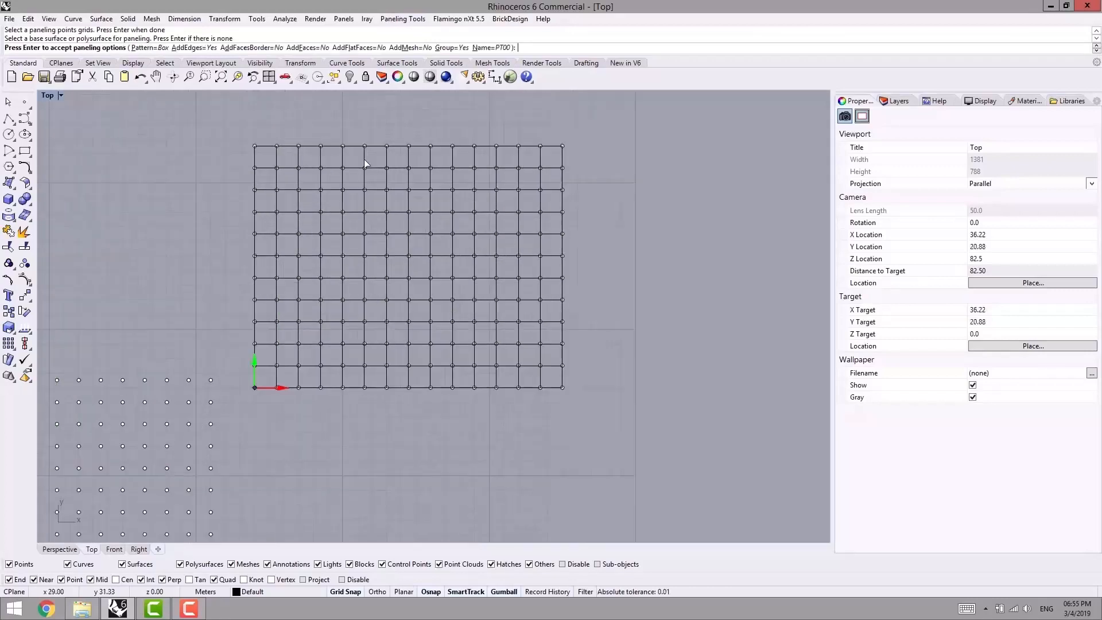
- Try the Diamond panel pattern, switch it to Hexagon and accept the paneling options
click(157, 49)
click(108, 50)
right_drag(288, 209, 237, 194)
click(156, 47)
click(154, 48)
right_drag(333, 238, 422, 230)
scroll(410, 220, down, 6)
right_drag(329, 205, 370, 182)
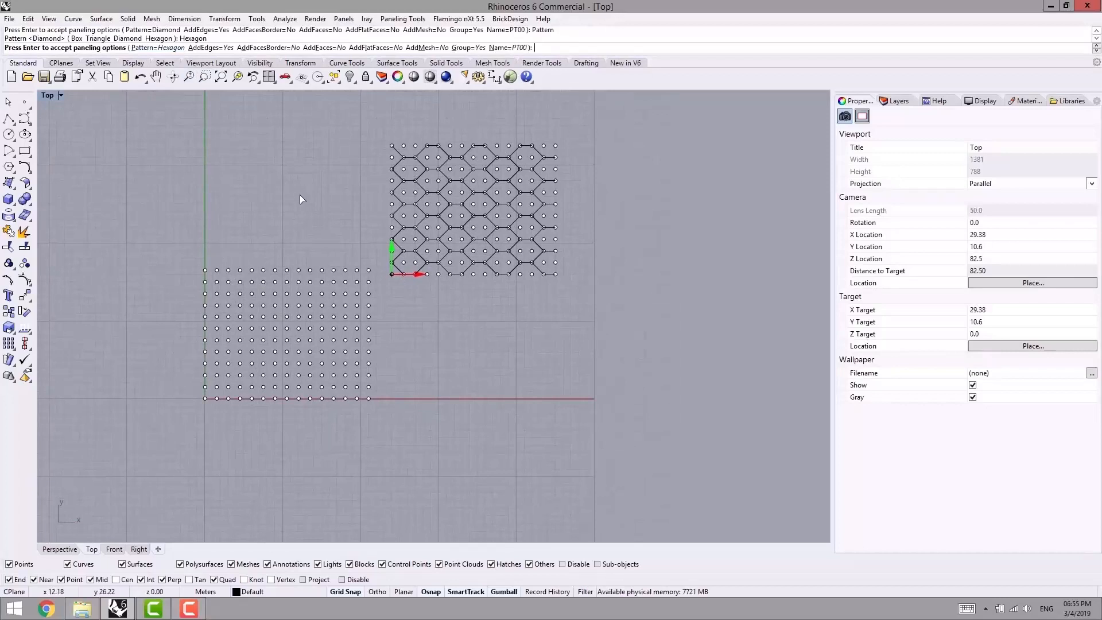
key(Return)
- Delete both point grids together with the hexagonal panel curves
right_drag(465, 247, 494, 243)
drag(619, 173, 236, 441)
key(Delete)
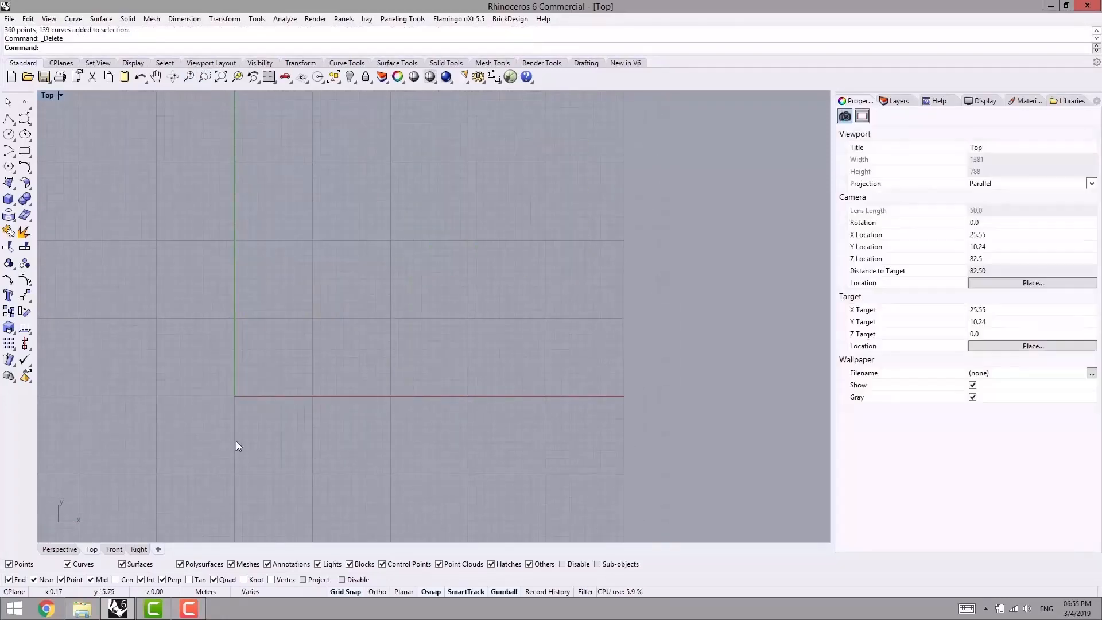
click(59, 549)
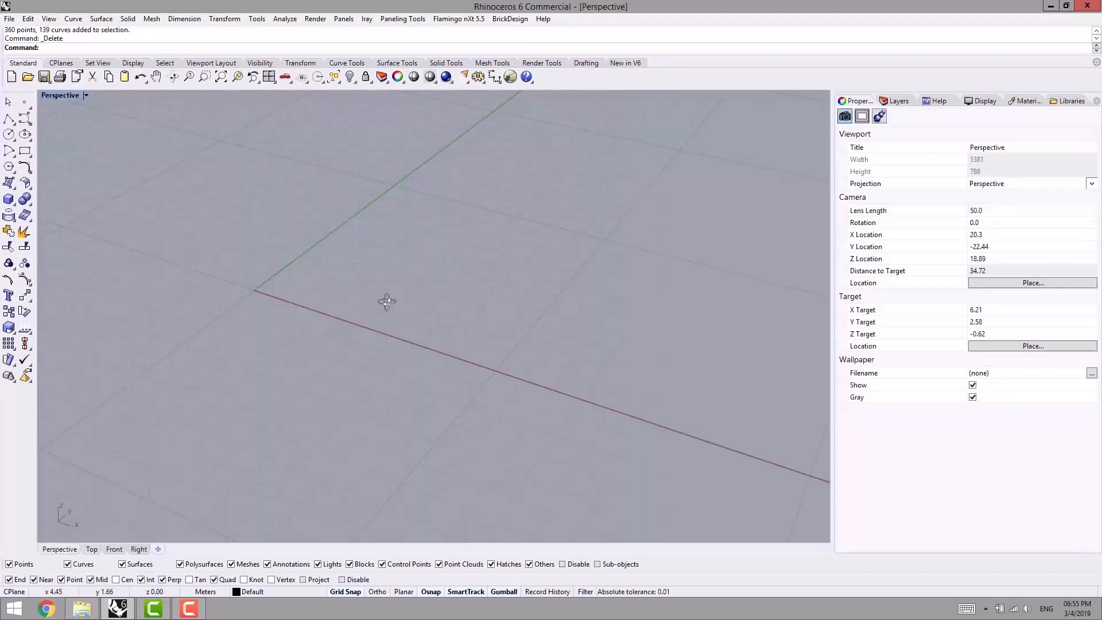
right_drag(386, 300, 414, 298)
click(399, 19)
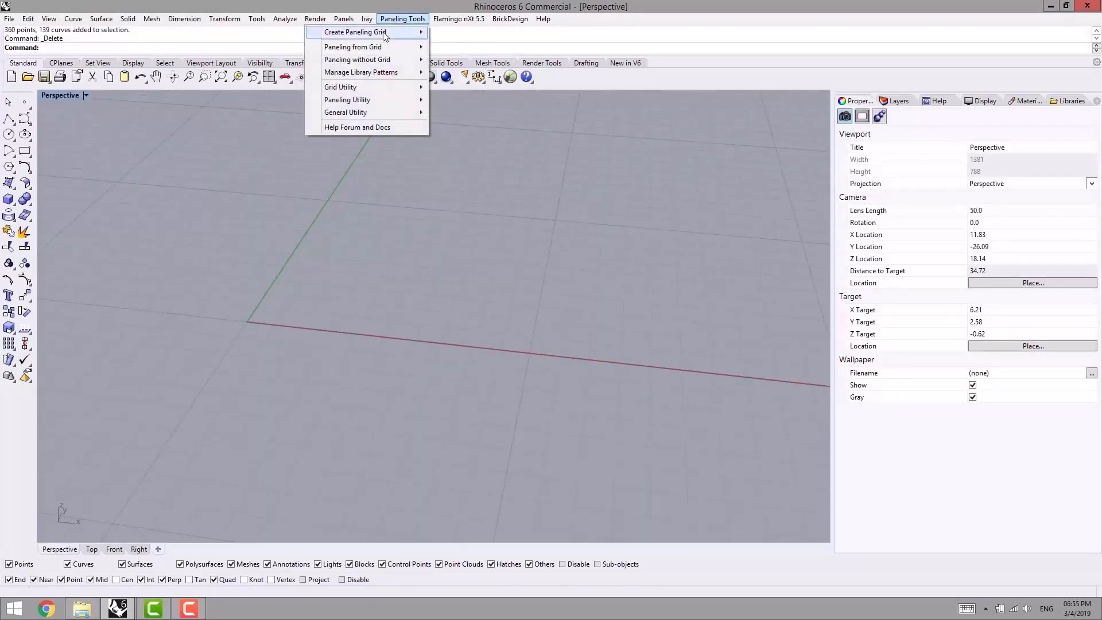
mouse_move(385, 36)
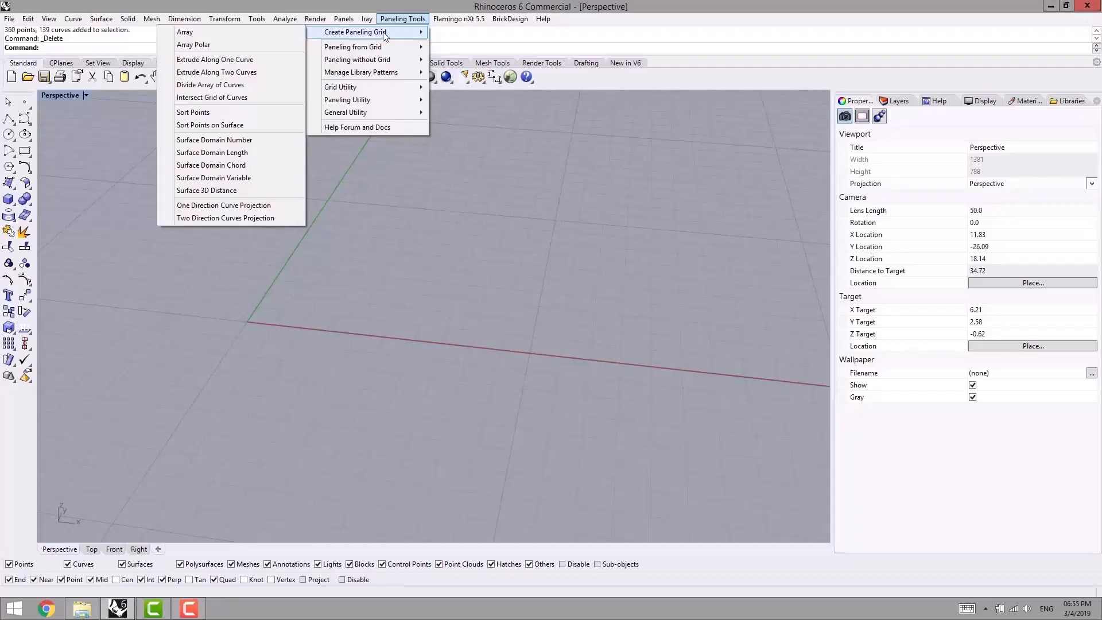
click(340, 198)
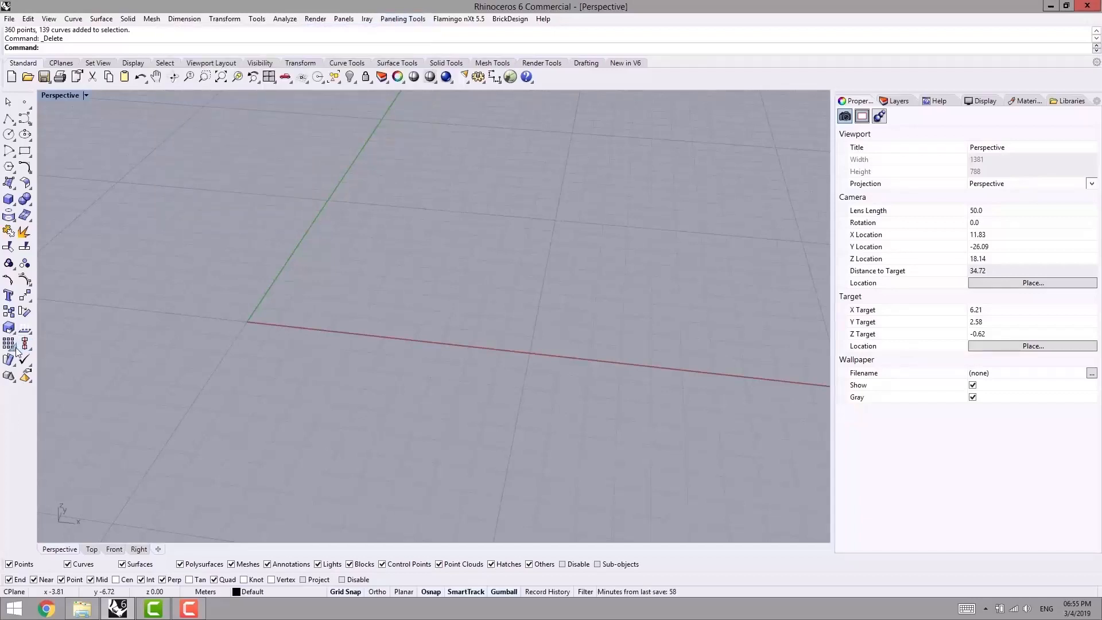
click(14, 347)
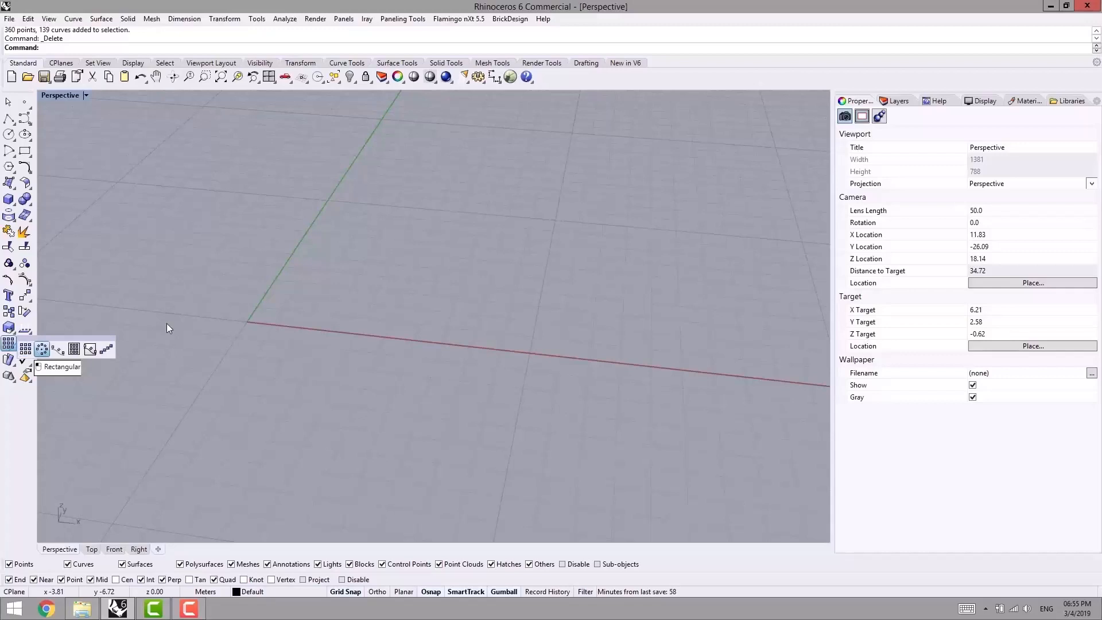
right_drag(222, 311, 324, 359)
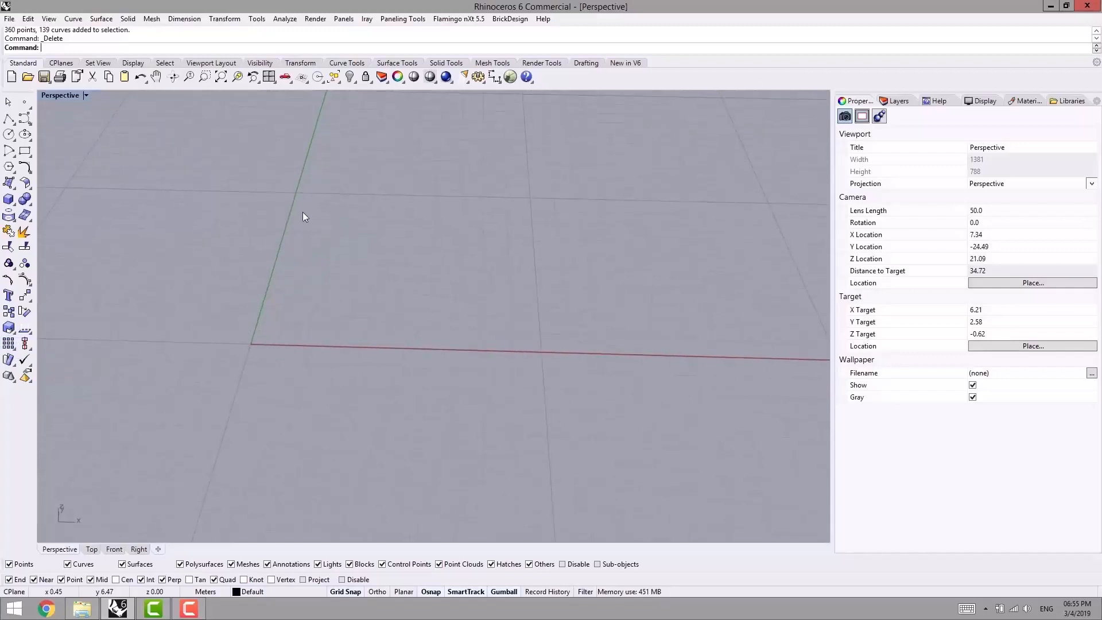
click(90, 550)
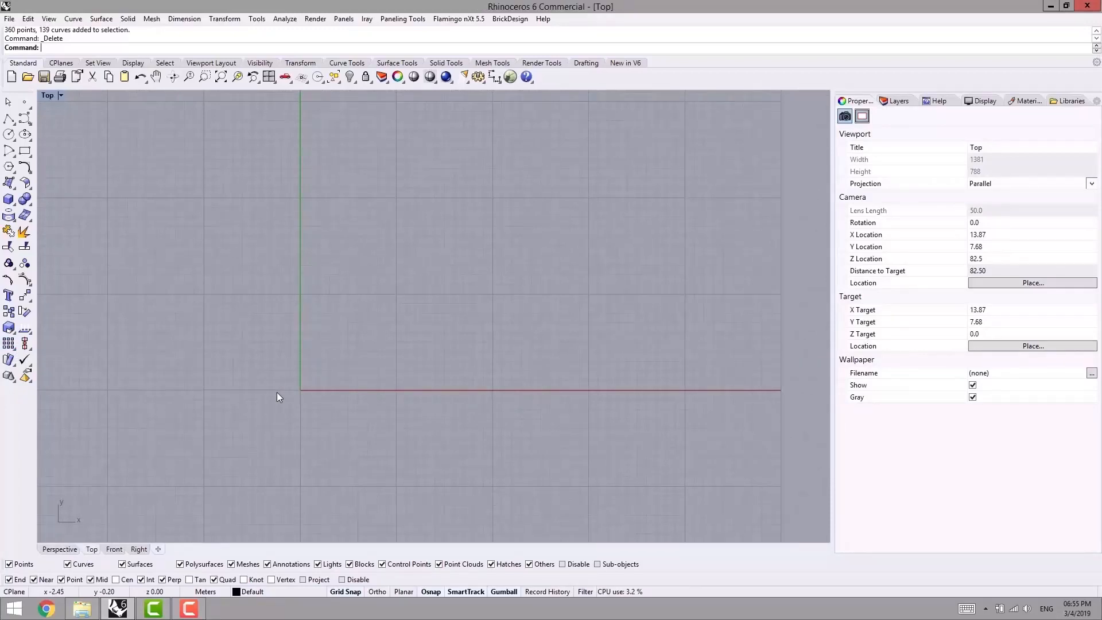
click(414, 21)
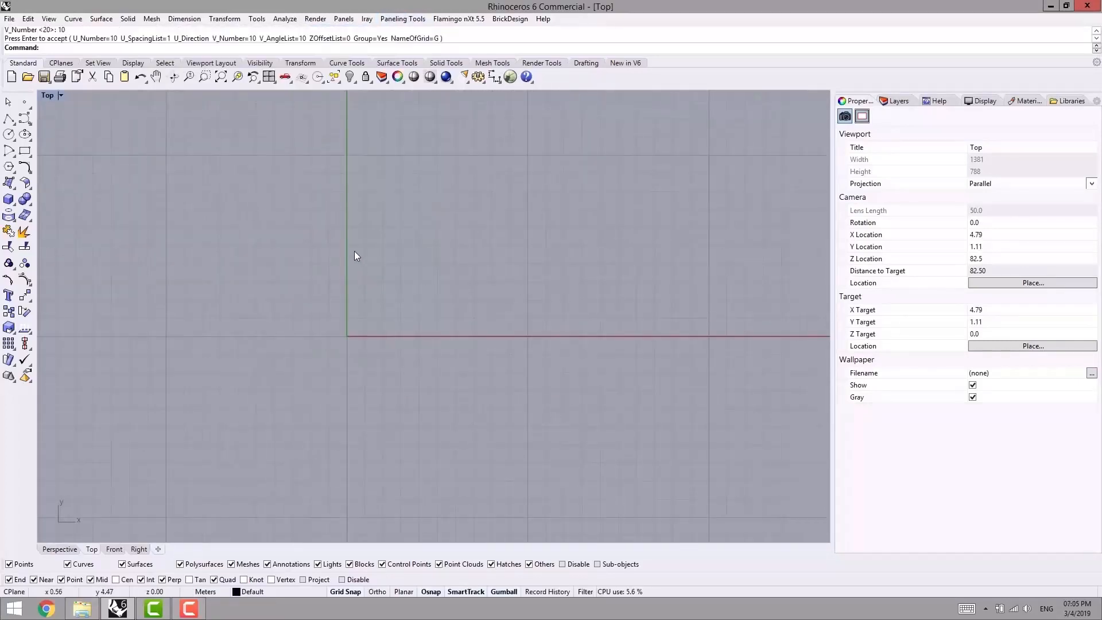
- Start an Array Polar grid in the Perspective view with its rotation axis running 12 m from the origin along the X axis
click(402, 19)
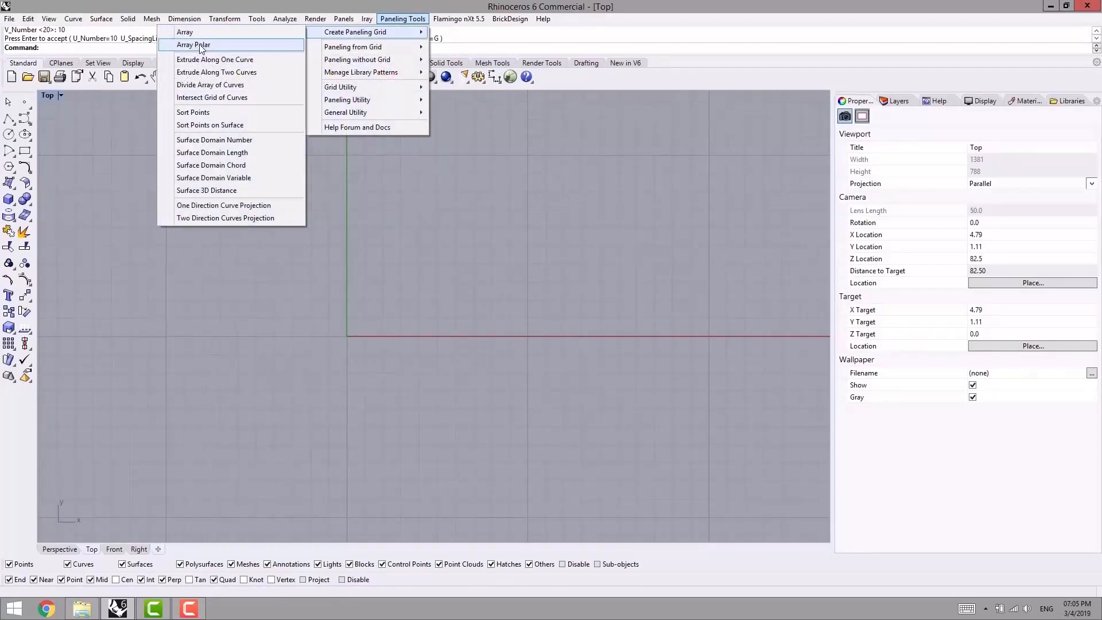
click(198, 45)
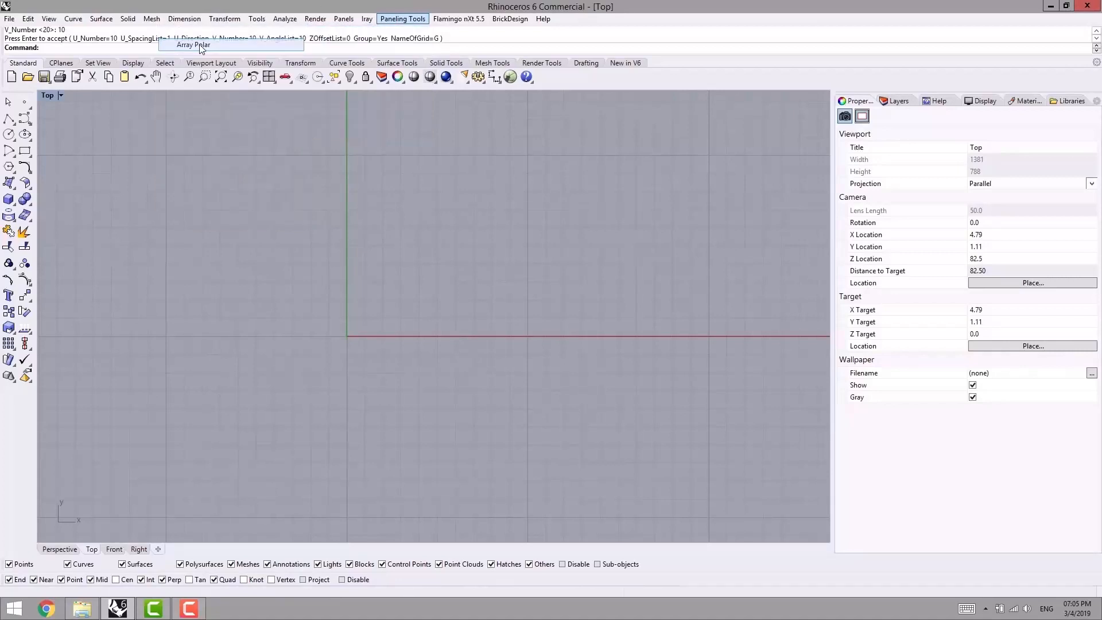
click(63, 549)
right_drag(264, 246, 283, 283)
scroll(277, 303, up, 6)
scroll(303, 379, up, 2)
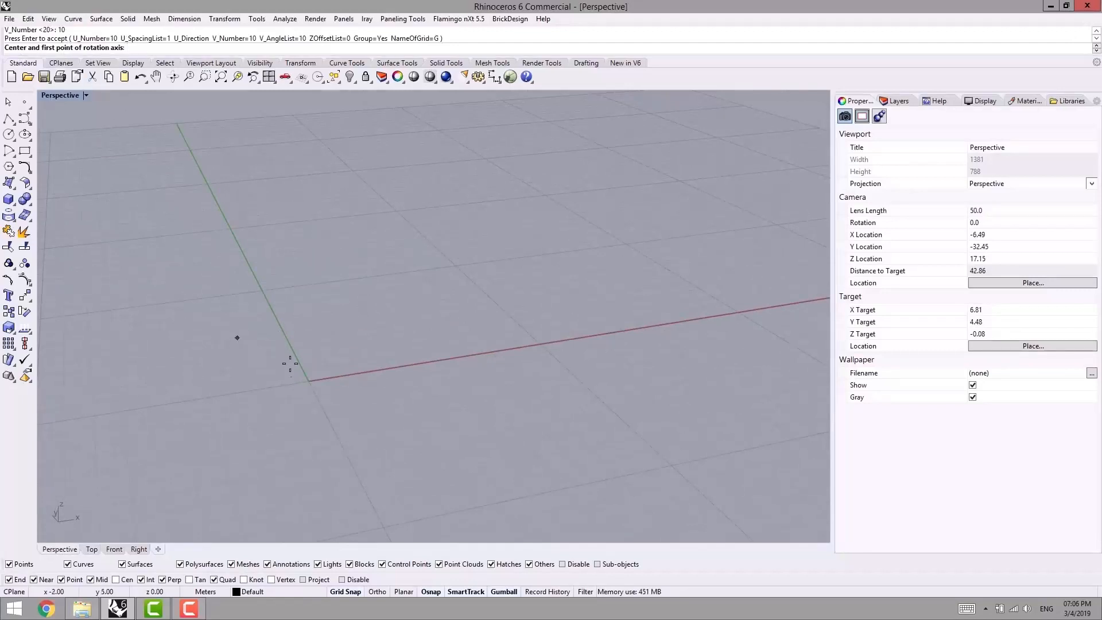
click(305, 379)
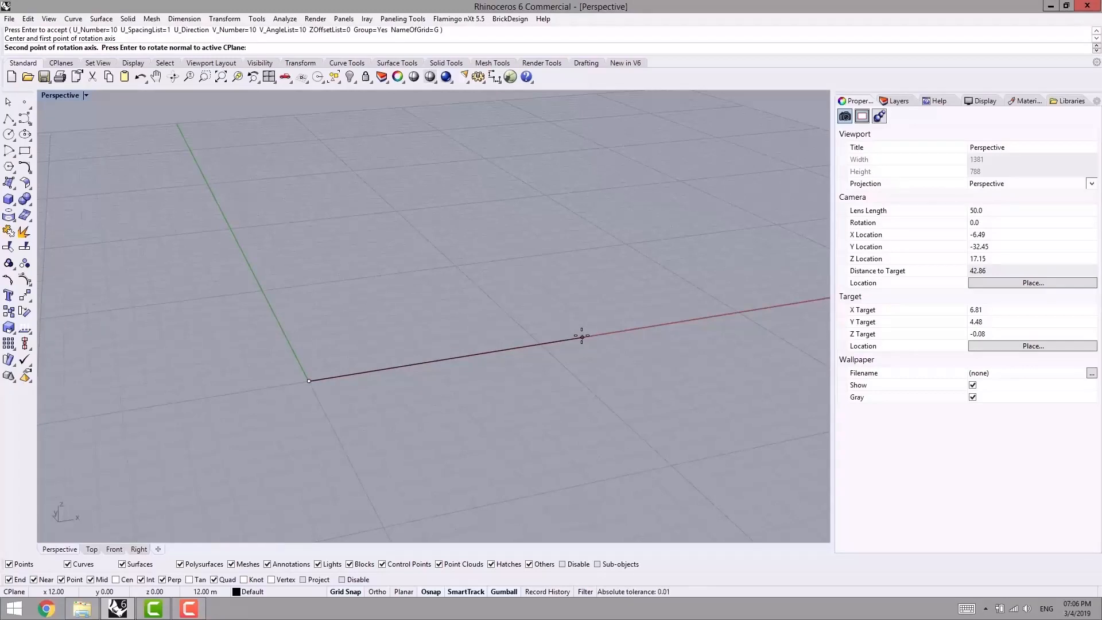
click(580, 336)
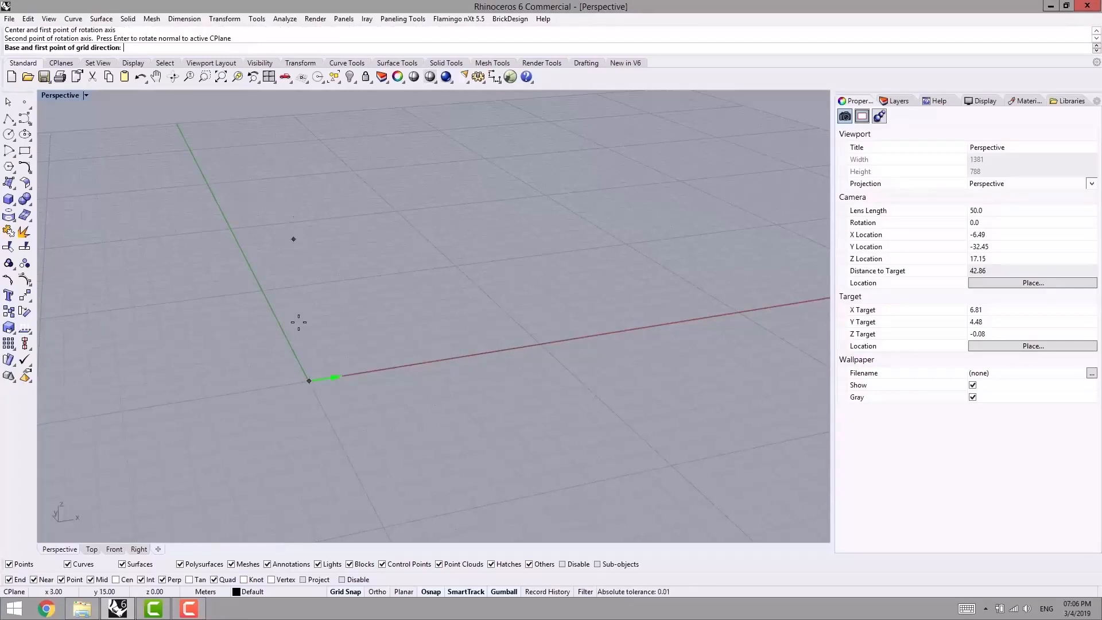
- Define the polar grid's direction from the origin to a point about 6 m straight up along the Z axis
mouse_move(290, 381)
right_down()
mouse_move(312, 386)
mouse_move(299, 387)
right_up()
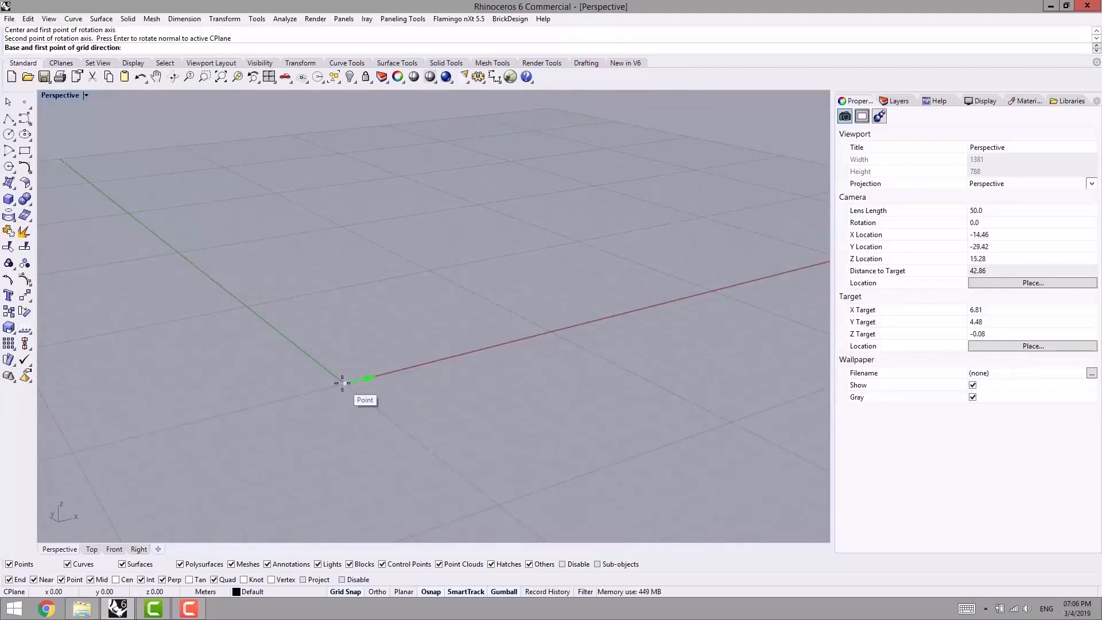
click(342, 383)
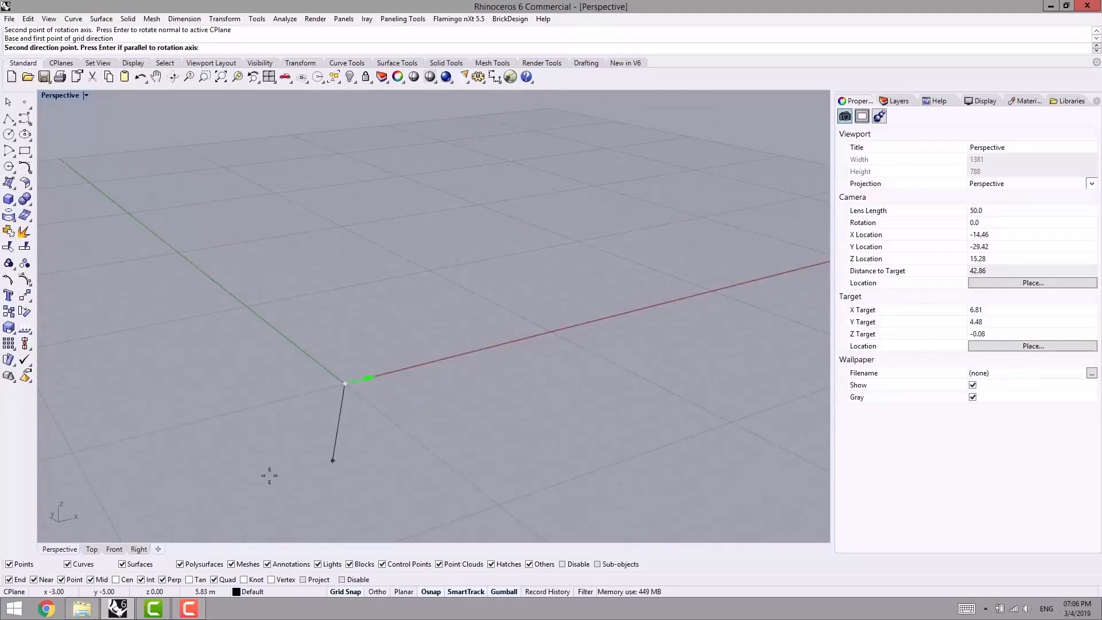
ctrl+click(347, 384)
right_drag(345, 211, 312, 179)
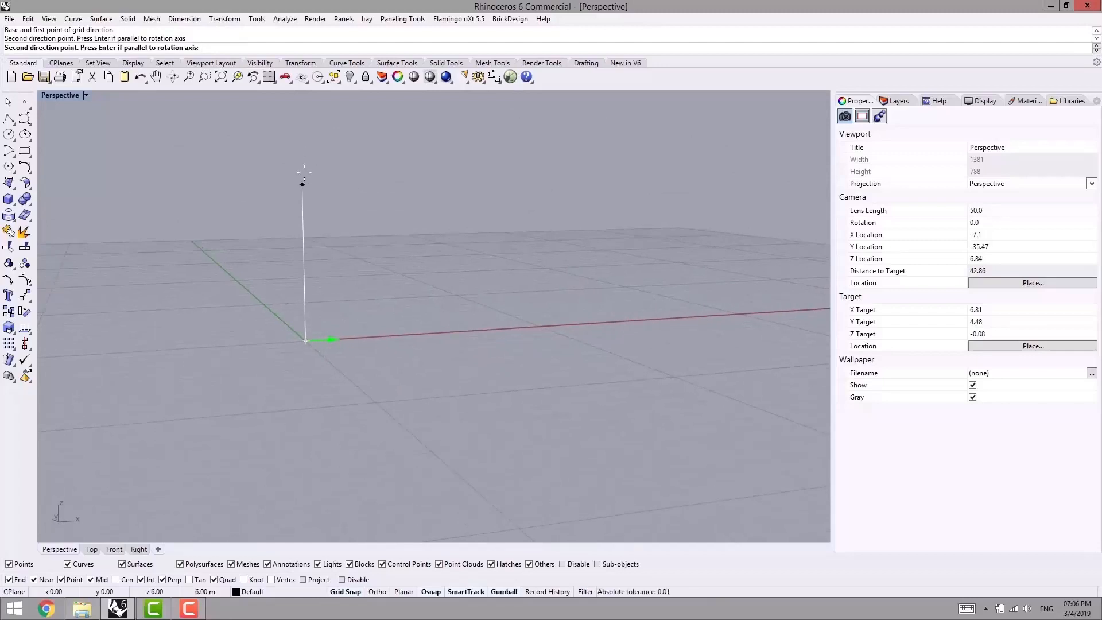
click(298, 168)
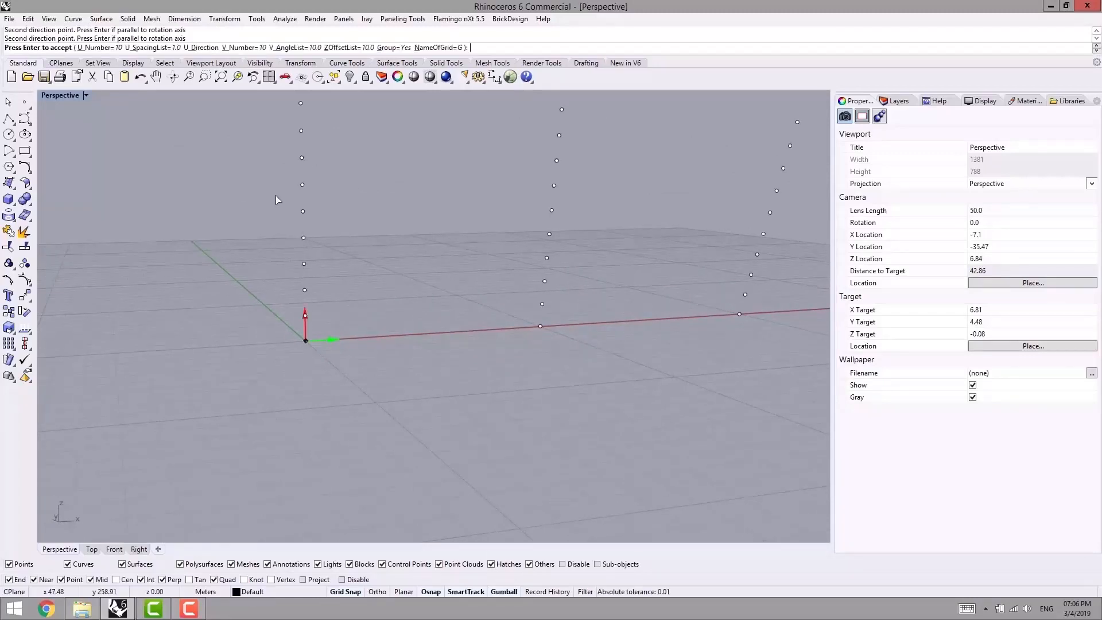
- Set the polar grid's Z offset list to 0 and check the flat fan of points in the Right view
click(347, 48)
text(0)
key(Return)
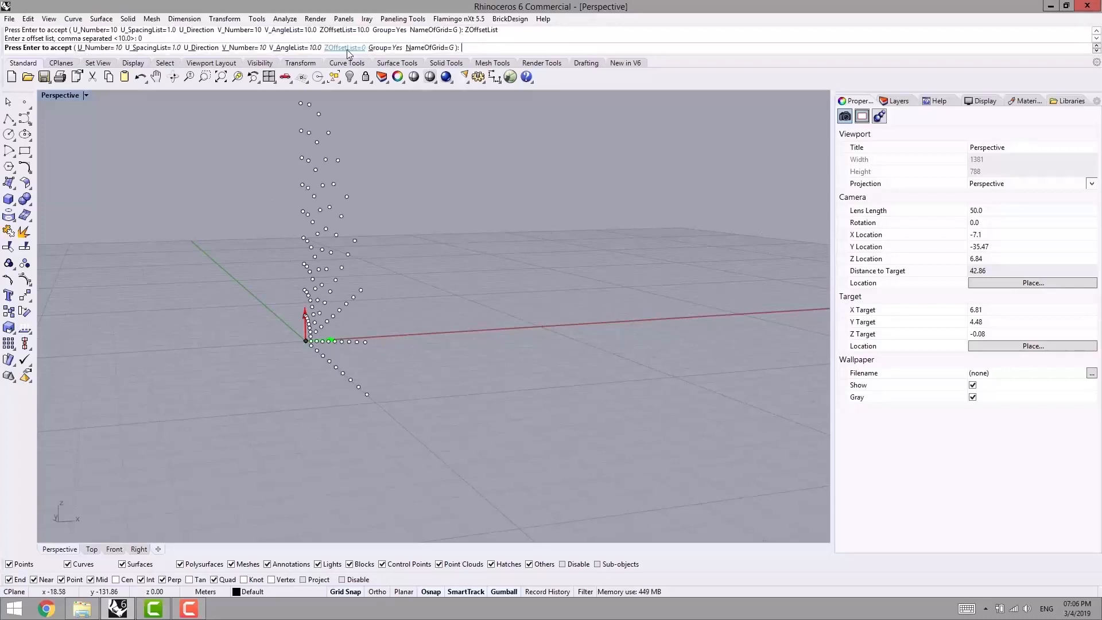
right_drag(407, 284, 451, 302)
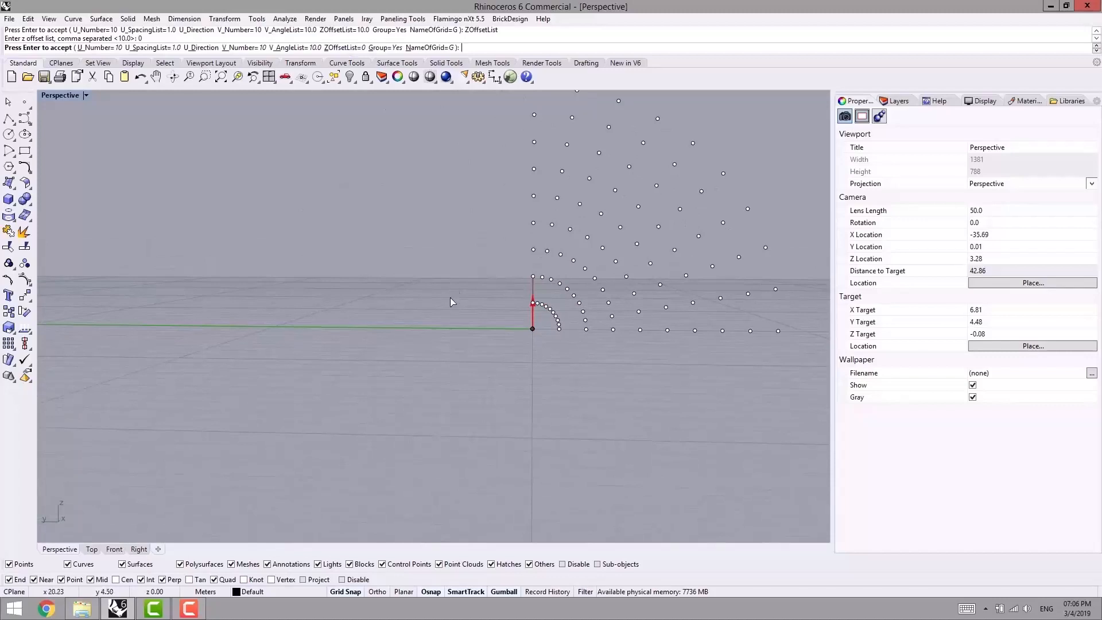
click(144, 547)
right_drag(227, 362, 462, 368)
right_drag(453, 254, 468, 294)
right_drag(393, 380, 419, 390)
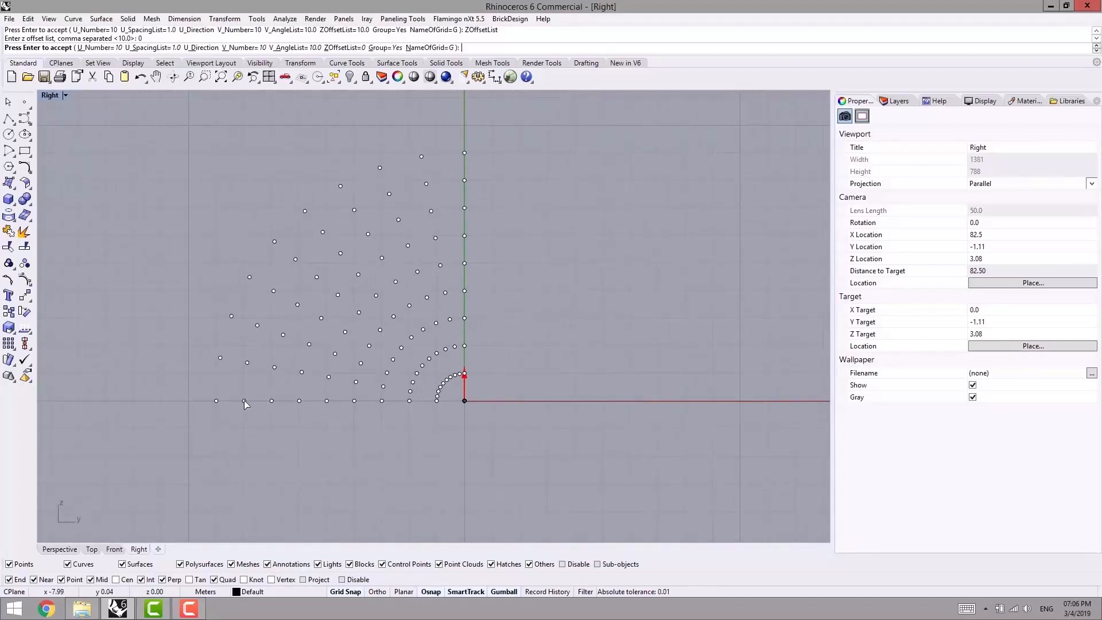
right_drag(320, 298, 398, 292)
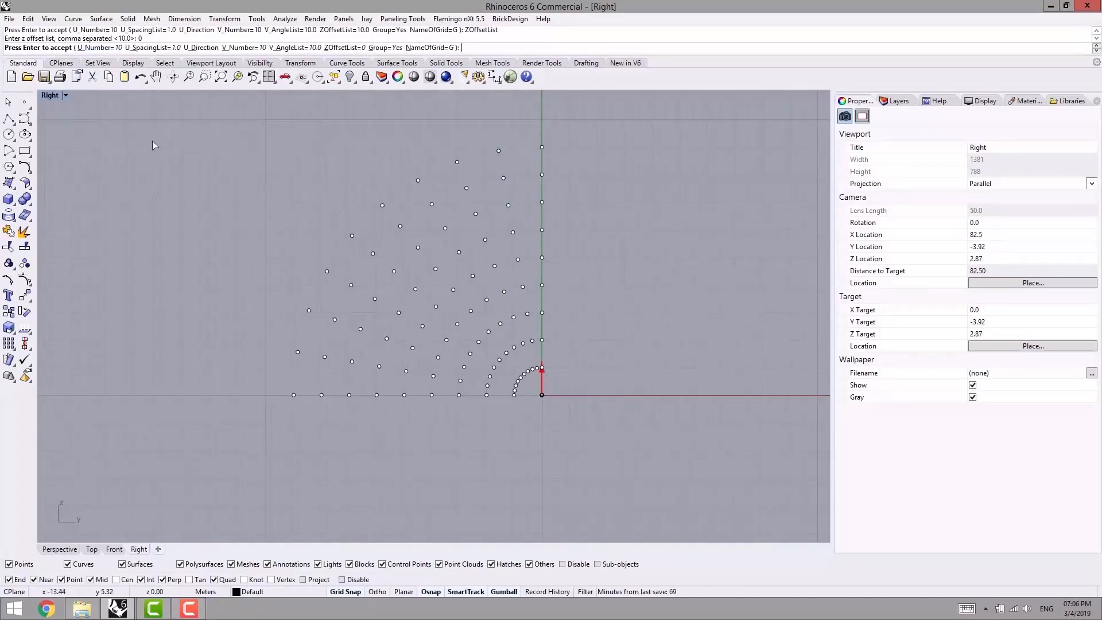
- Set the polar grid's U number to 14
click(92, 48)
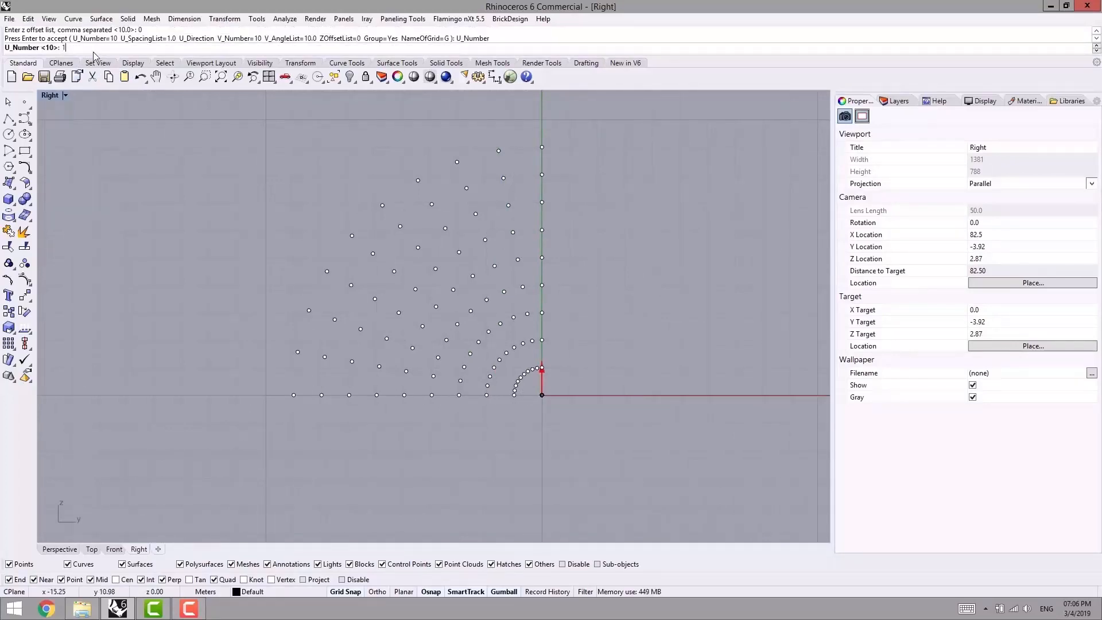
key(Return)
right_drag(249, 289, 358, 298)
right_drag(490, 397, 376, 418)
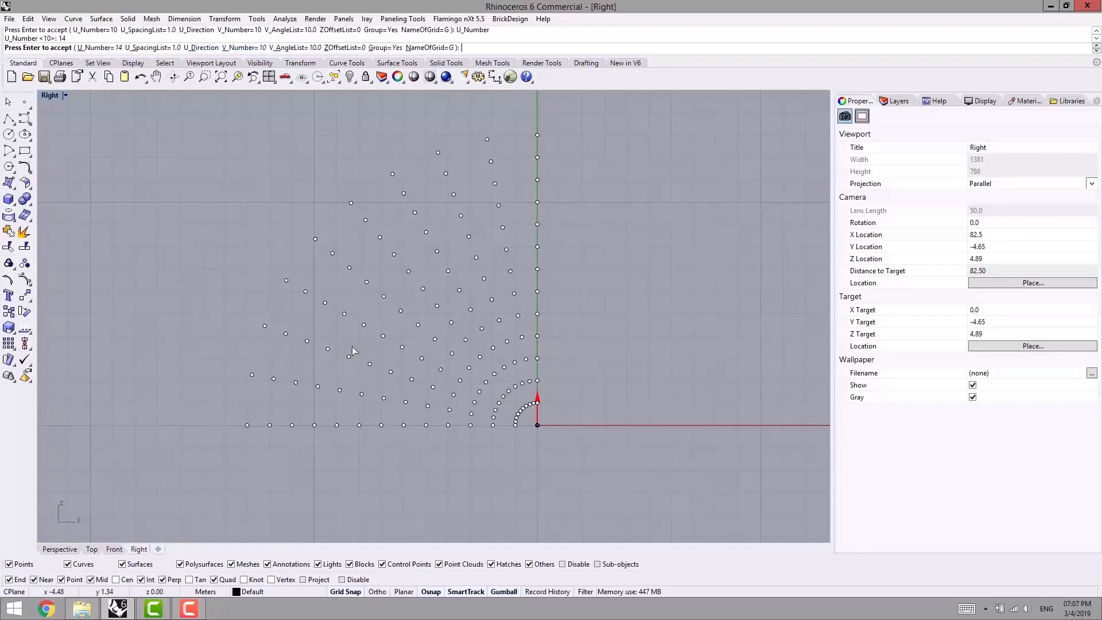
- Try a V number of 5 for the polar grid, then raise it to 20
click(241, 48)
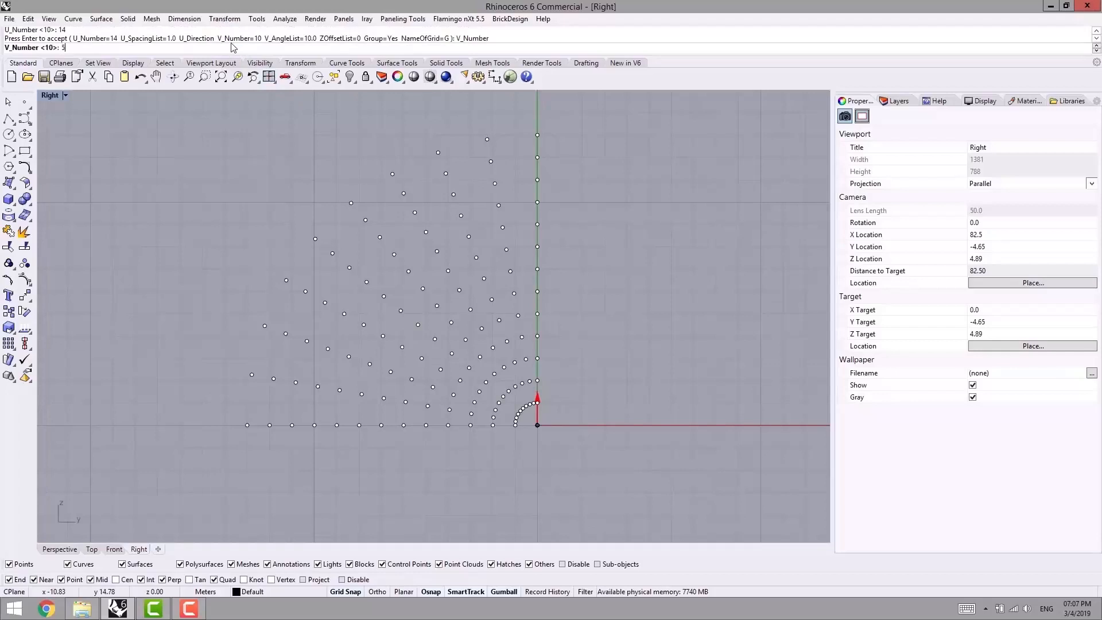
key(Return)
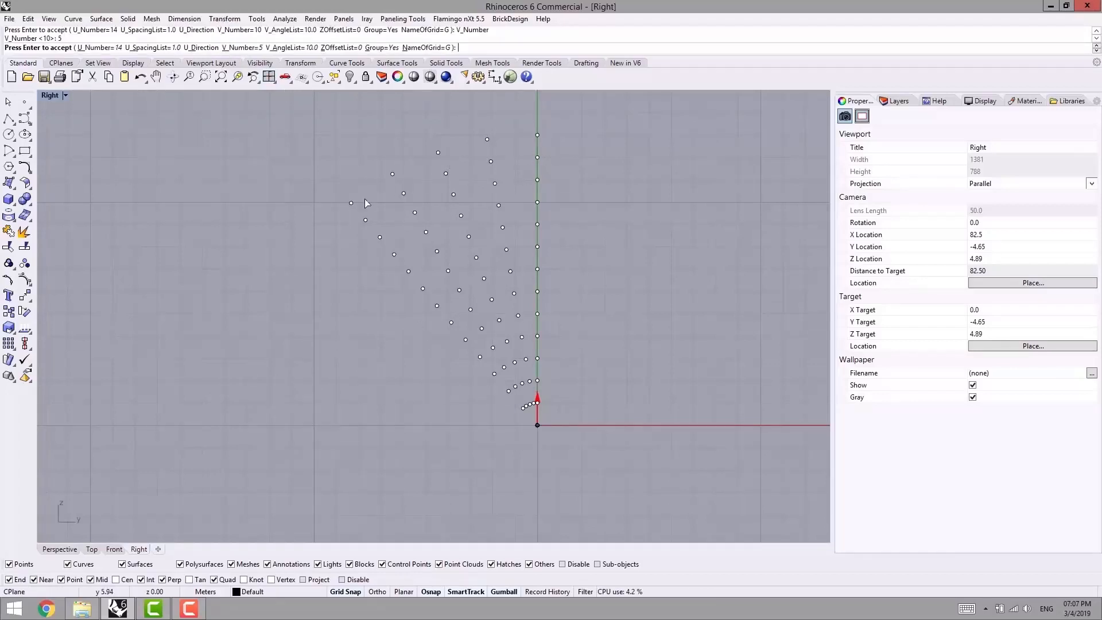
click(238, 48)
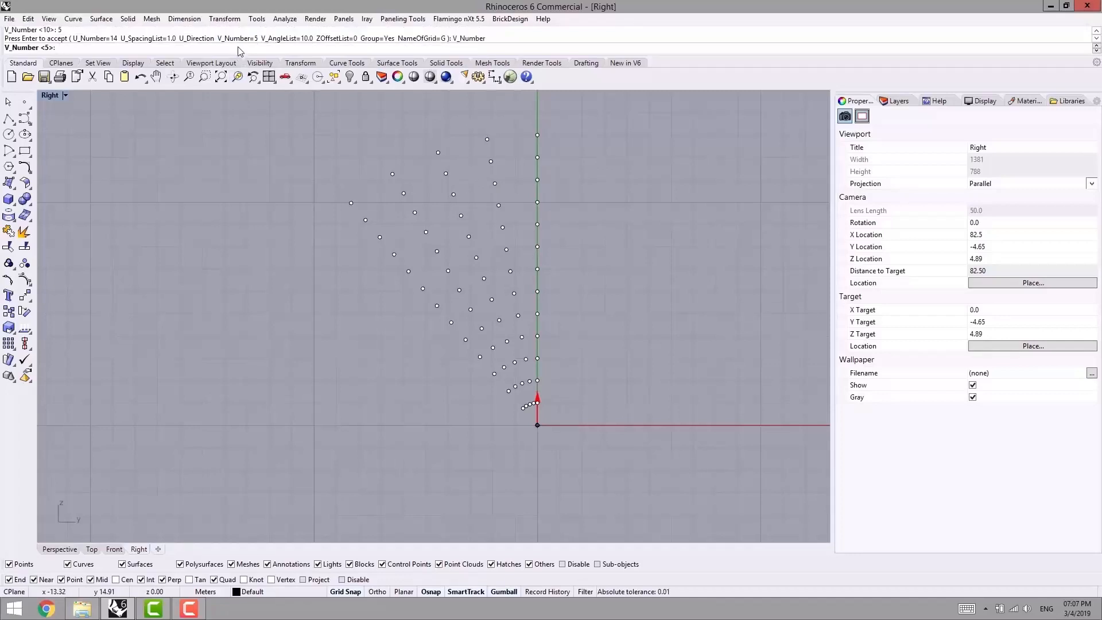
text(20)
key(Return)
scroll(327, 261, down, 3)
scroll(421, 254, up, 3)
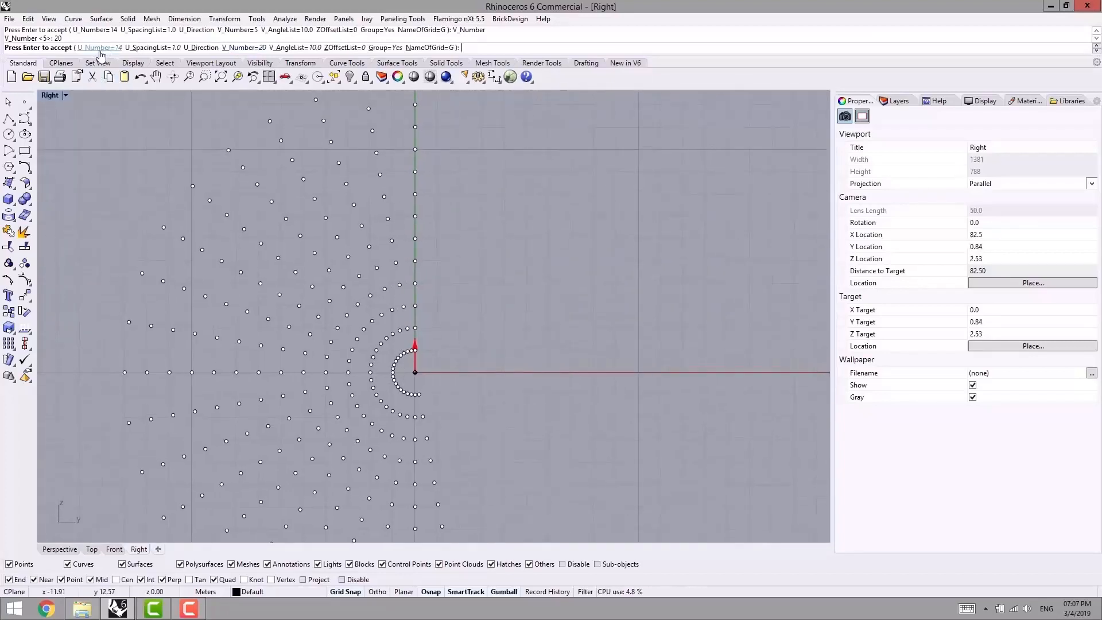
scroll(431, 246, down, 2)
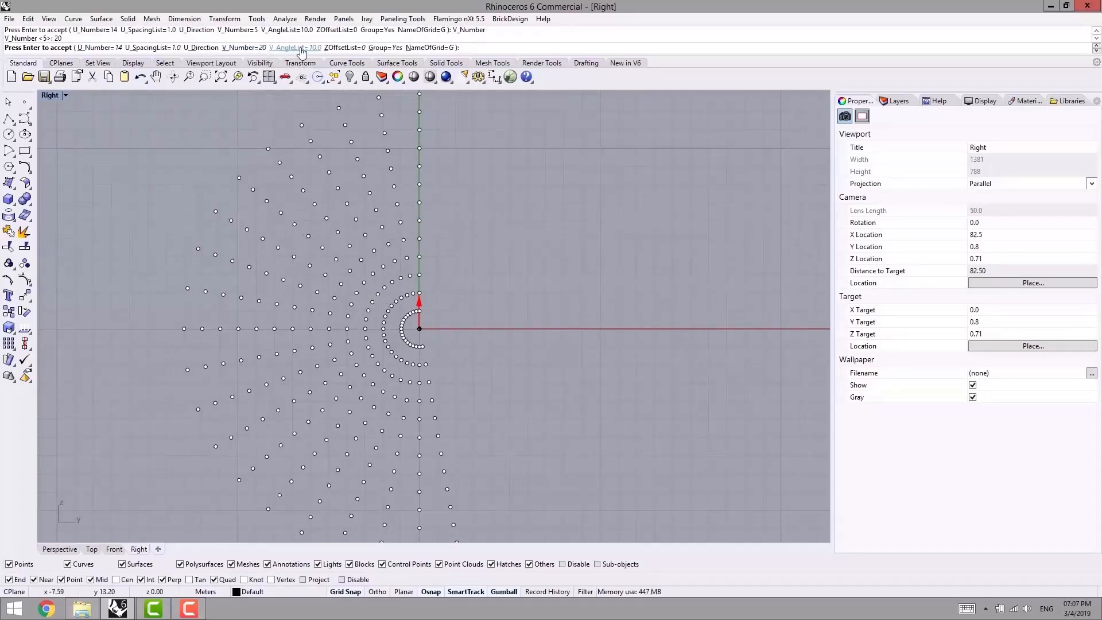
right_drag(347, 257, 346, 281)
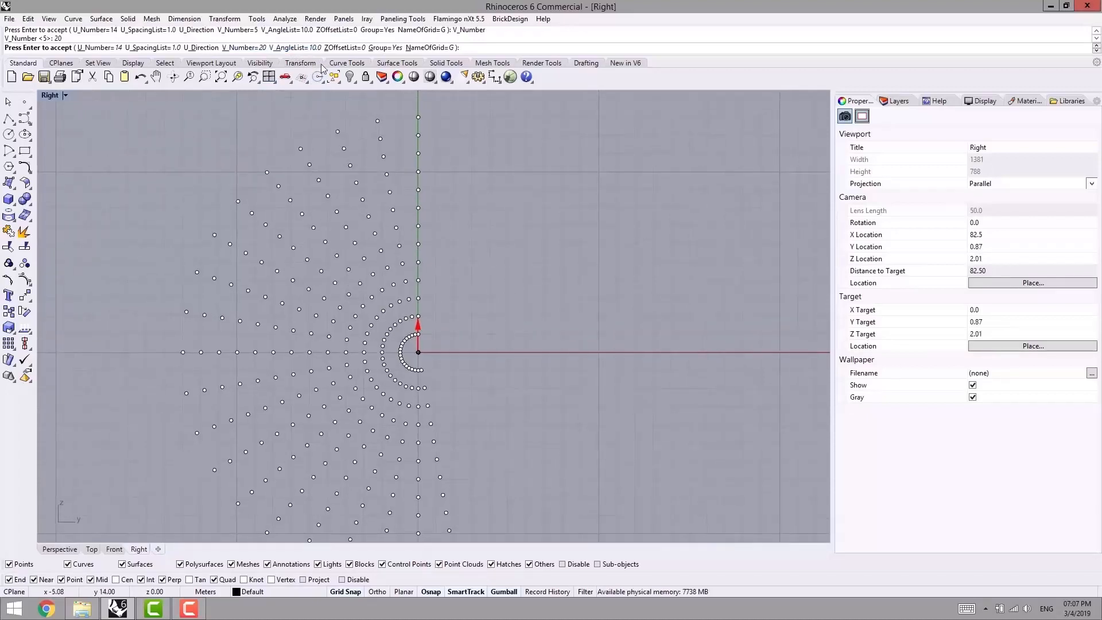
right_drag(287, 193, 301, 177)
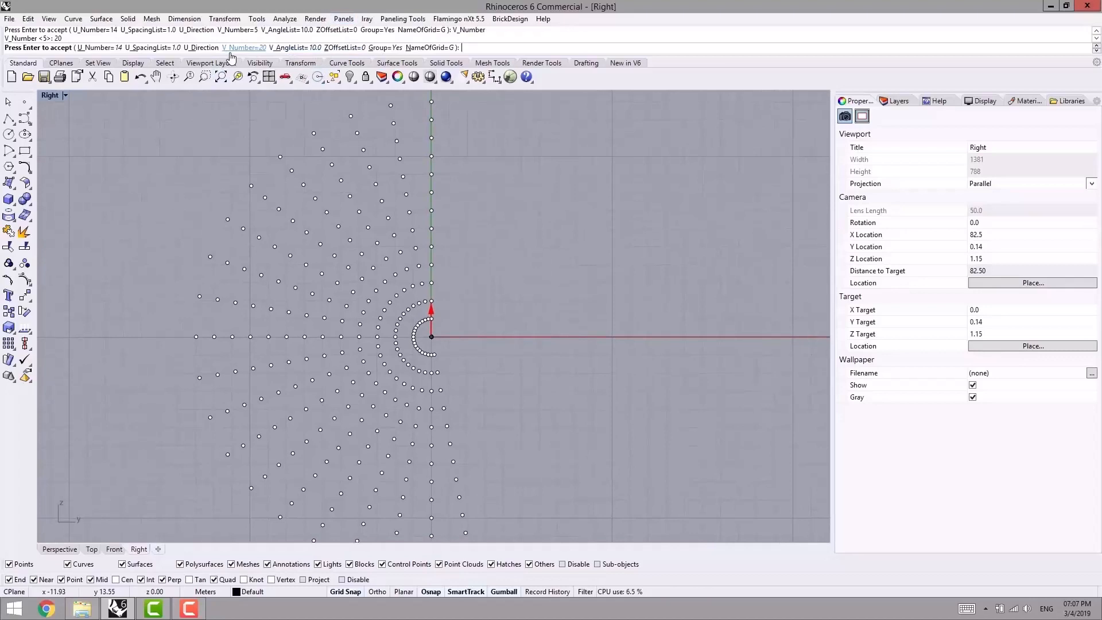
scroll(377, 246, down, 3)
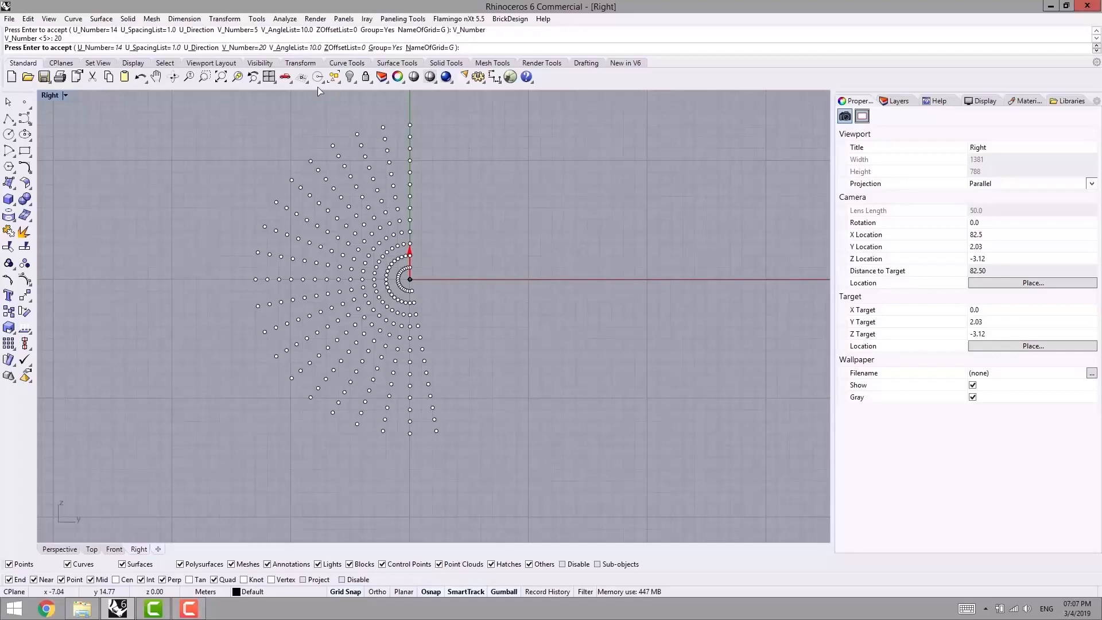
- Set the polar grid's V angle list to 18 and inspect the full circle of points in the Perspective view
click(303, 48)
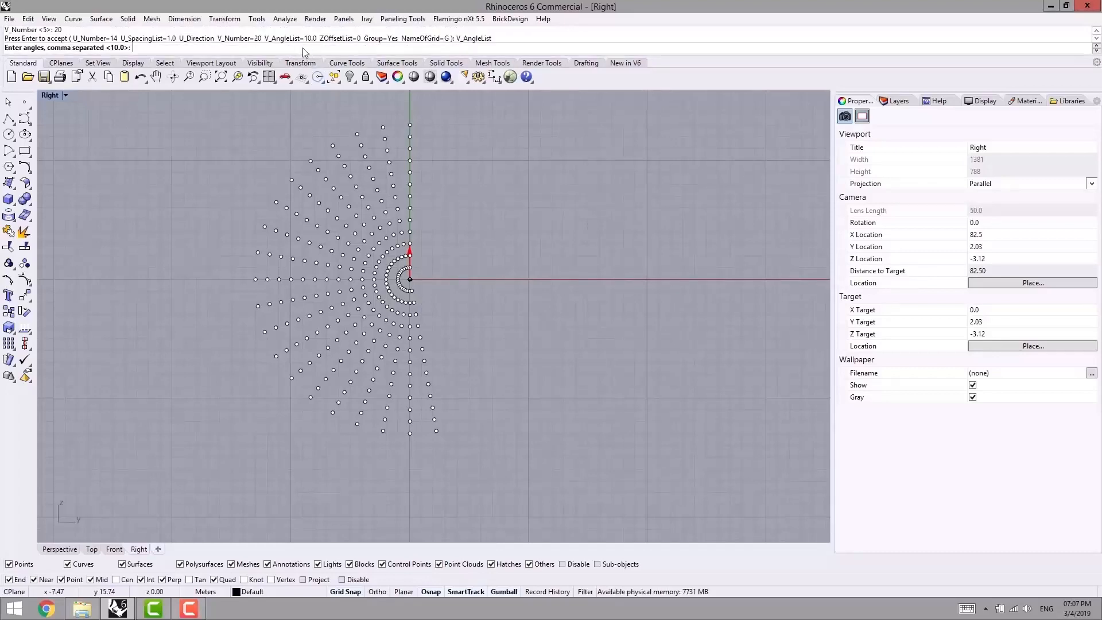
text(18)
key(Return)
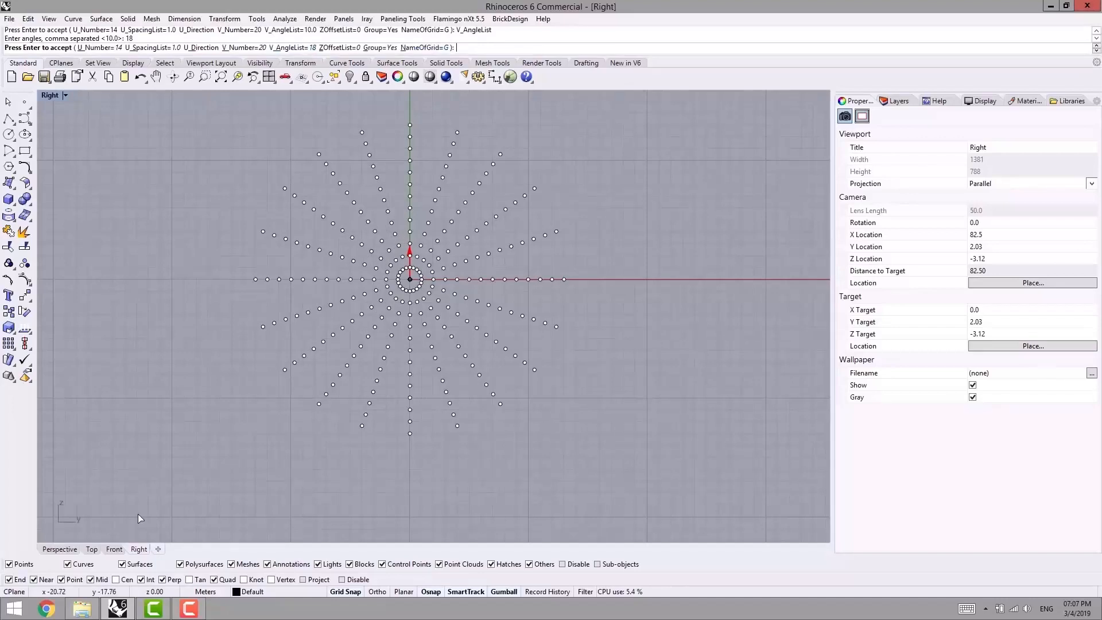
click(57, 550)
right_drag(418, 310, 351, 317)
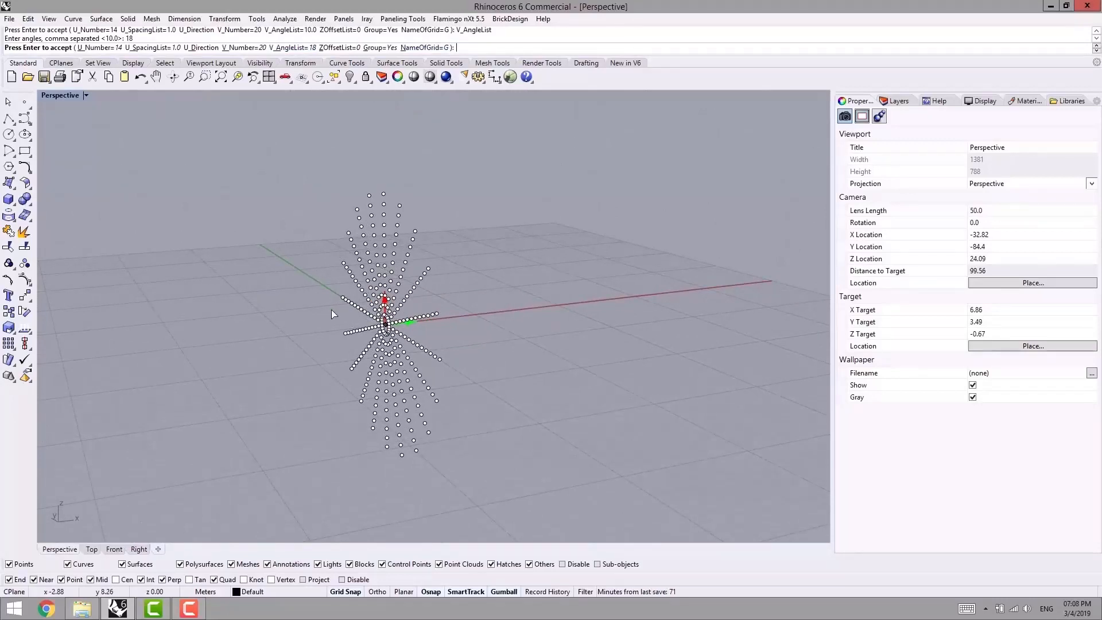
right_drag(374, 325, 330, 312)
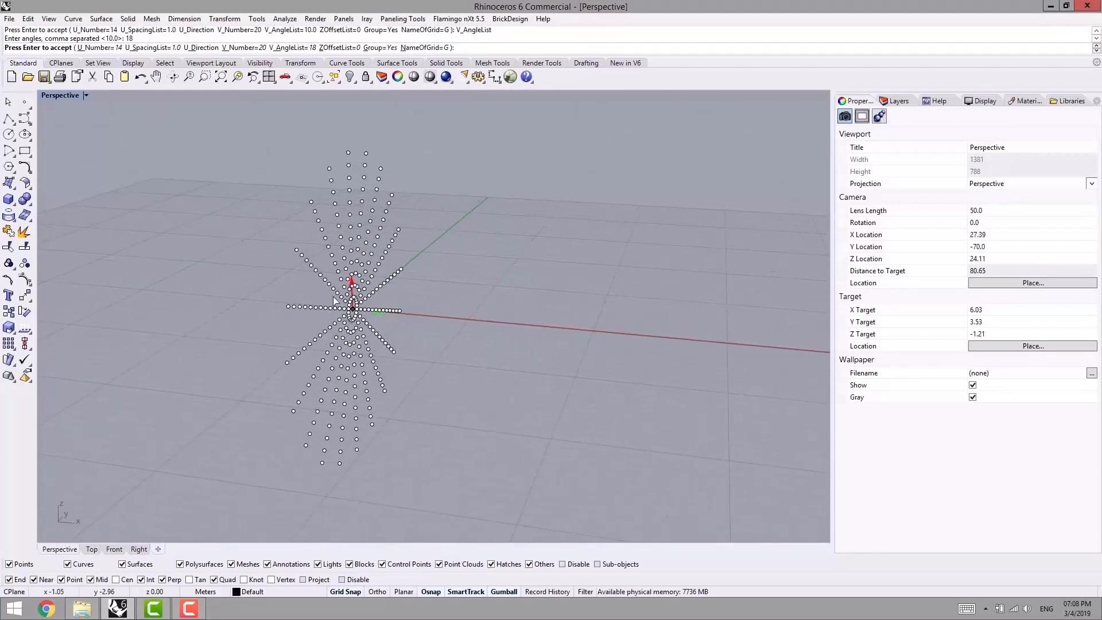
mouse_move(408, 281)
right_down()
mouse_move(470, 289)
mouse_move(427, 287)
right_up()
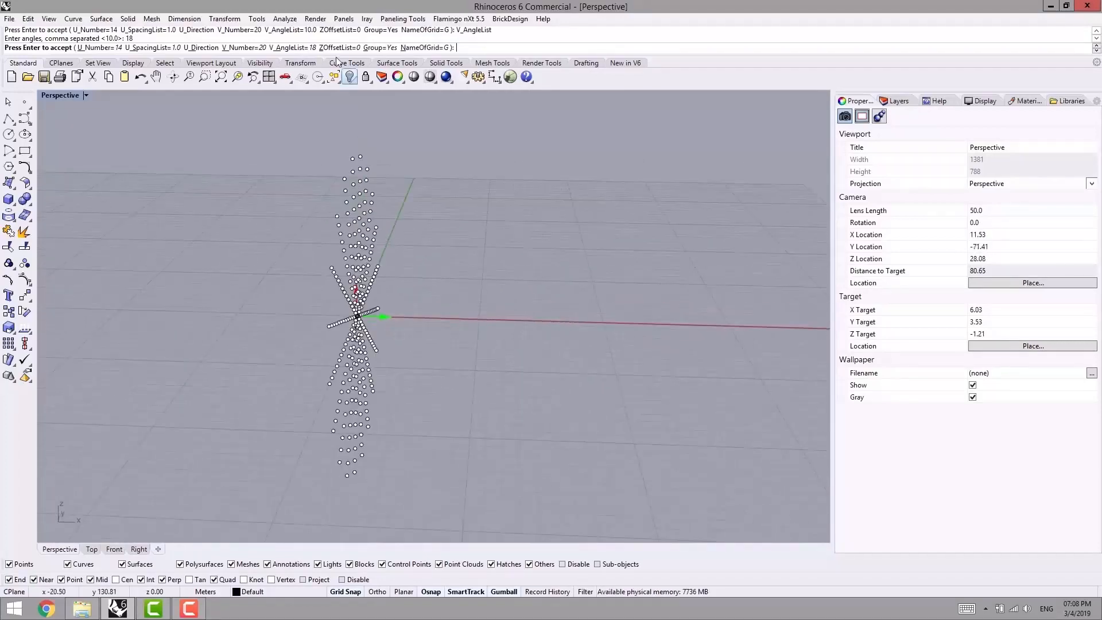
- Try a Z offset list of 2 for the polar grid, then set it to 5 and view the spiral
click(335, 49)
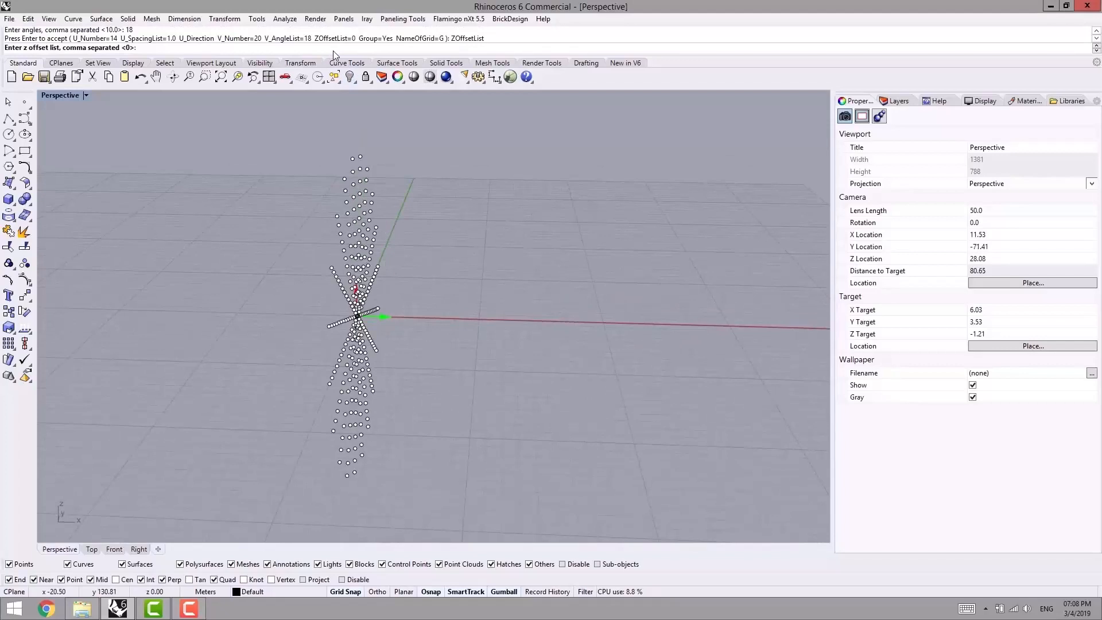
text(2)
key(Return)
right_drag(418, 110, 449, 331)
click(344, 47)
text(5)
key(Return)
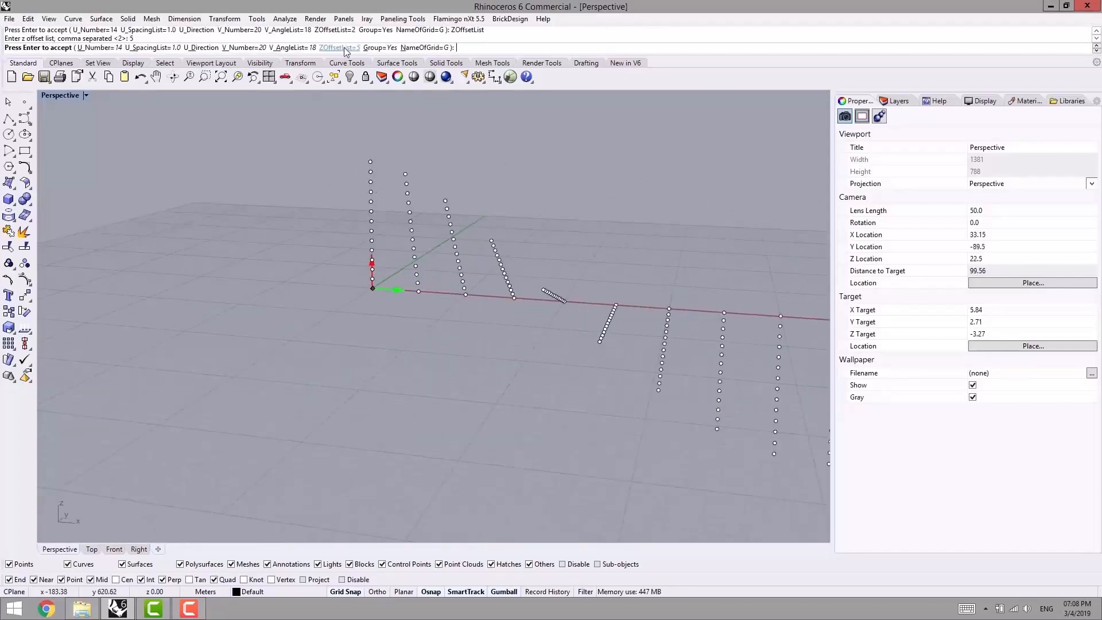
right_drag(467, 267, 394, 281)
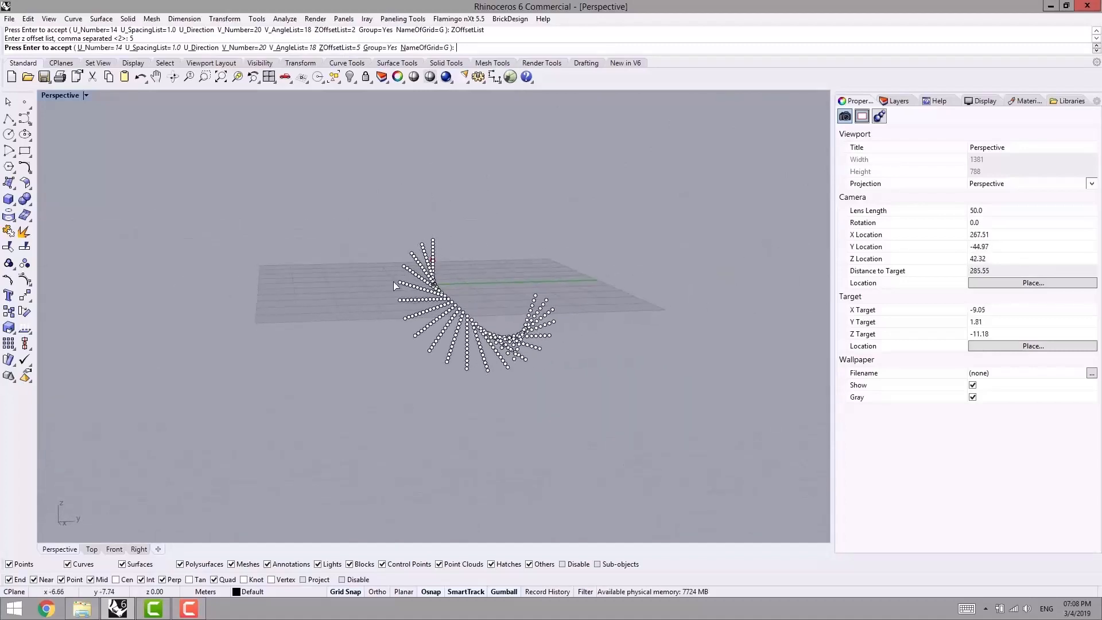
- Try a V angle list of 36 on the spiral point grid and view the result
click(288, 47)
text(36)
key(Return)
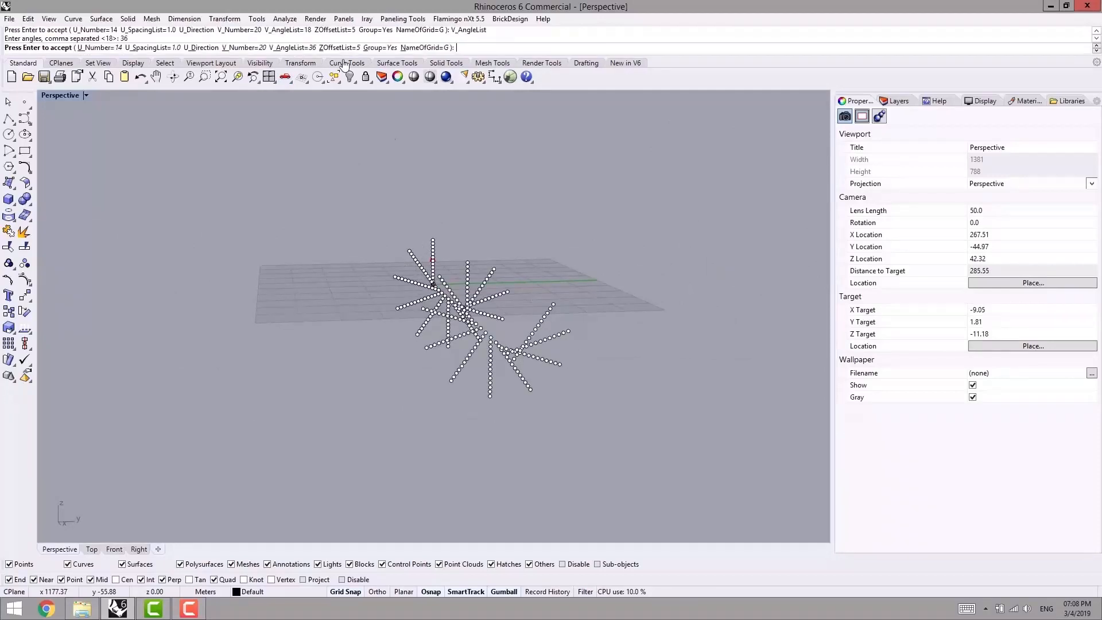
right_drag(289, 160, 689, 221)
- Set the spiral grid's V angle list to 9 and accept the Array Polar grid
click(305, 48)
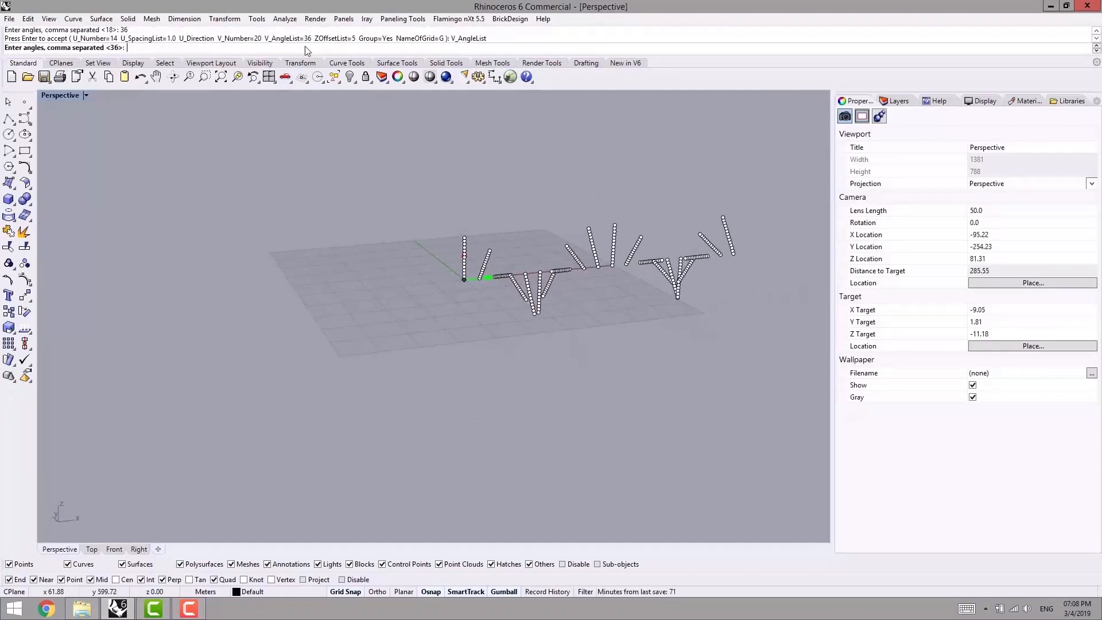
text(9)
key(Return)
right_drag(603, 241, 529, 244)
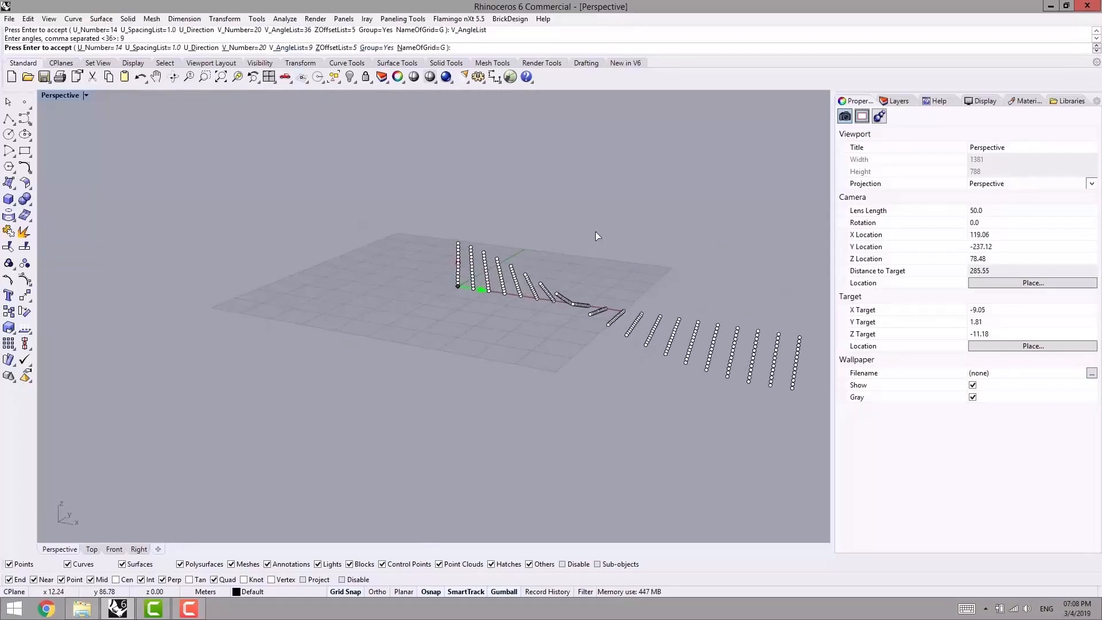
key(Return)
shift+right_drag(595, 232, 468, 204)
click(468, 202)
- Start Panel 2D Grid on the spiral point grid without a base surface
click(408, 18)
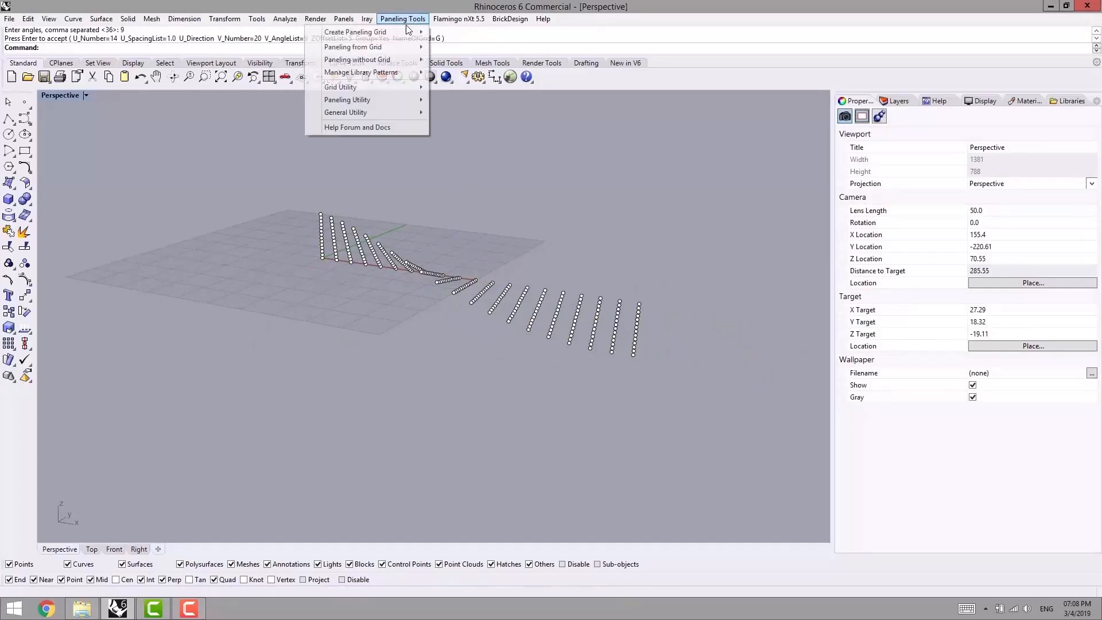
mouse_move(383, 43)
click(271, 48)
click(346, 256)
key(Return)
shift+right_drag(368, 220, 338, 262)
key(Return)
scroll(360, 254, up, 6)
- Choose the Diamond pattern for the spiral grid's paneling and accept the paneling options
click(150, 48)
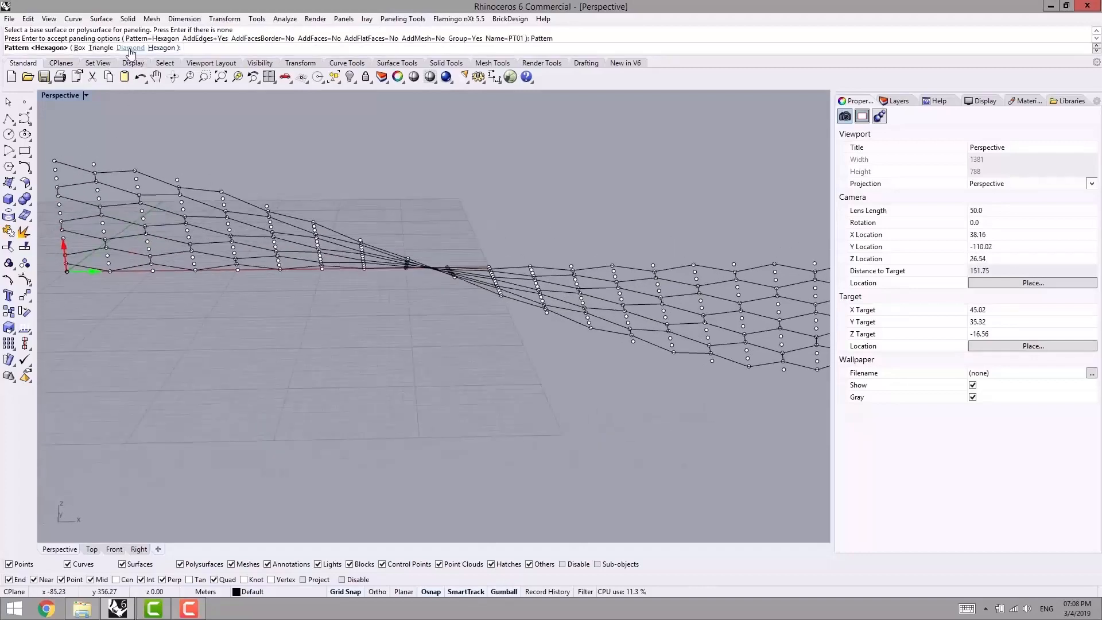
click(131, 50)
right_drag(339, 210, 252, 212)
right_click(207, 185)
scroll(206, 185, down, 8)
- Undo the diamond paneling and delete all points of the spiral grid
key(ctrl+z)
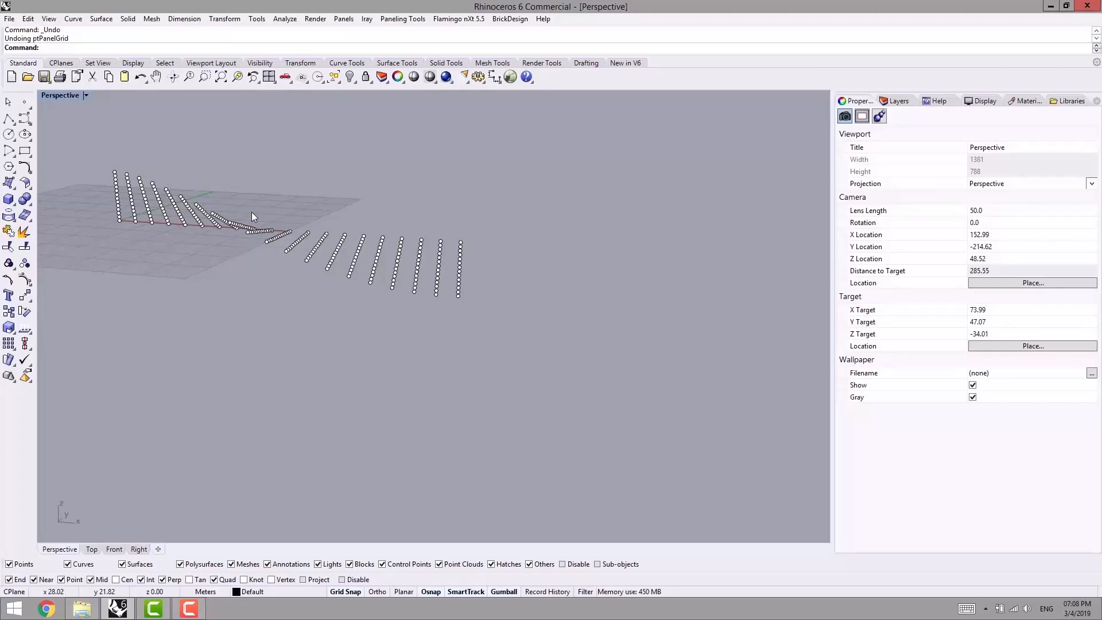
key(ctrl+a)
key(Delete)
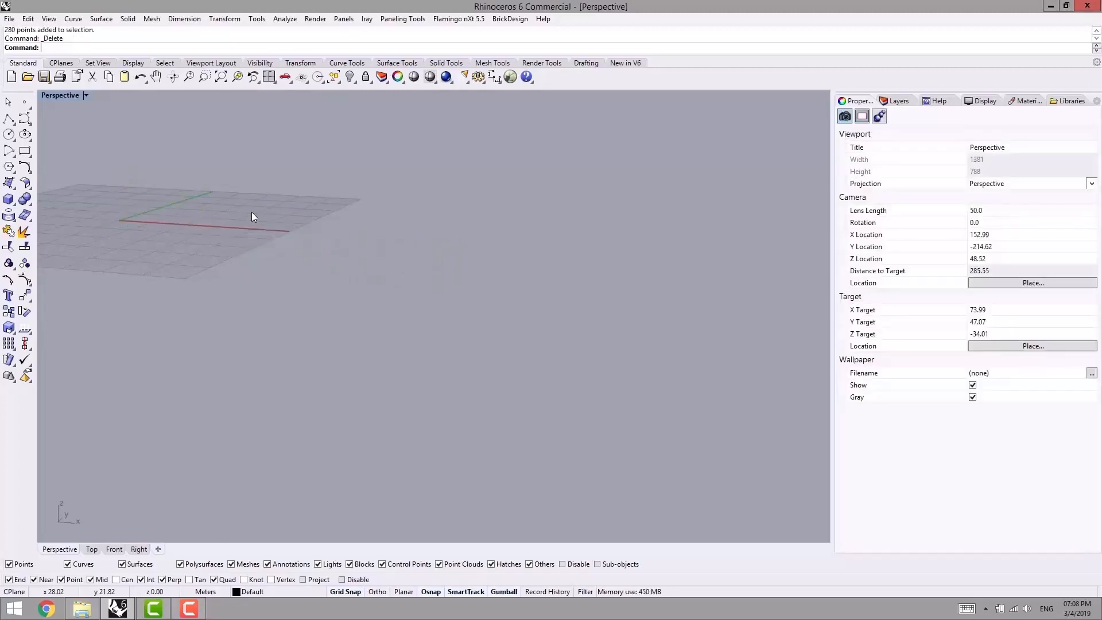
click(421, 22)
mouse_move(379, 34)
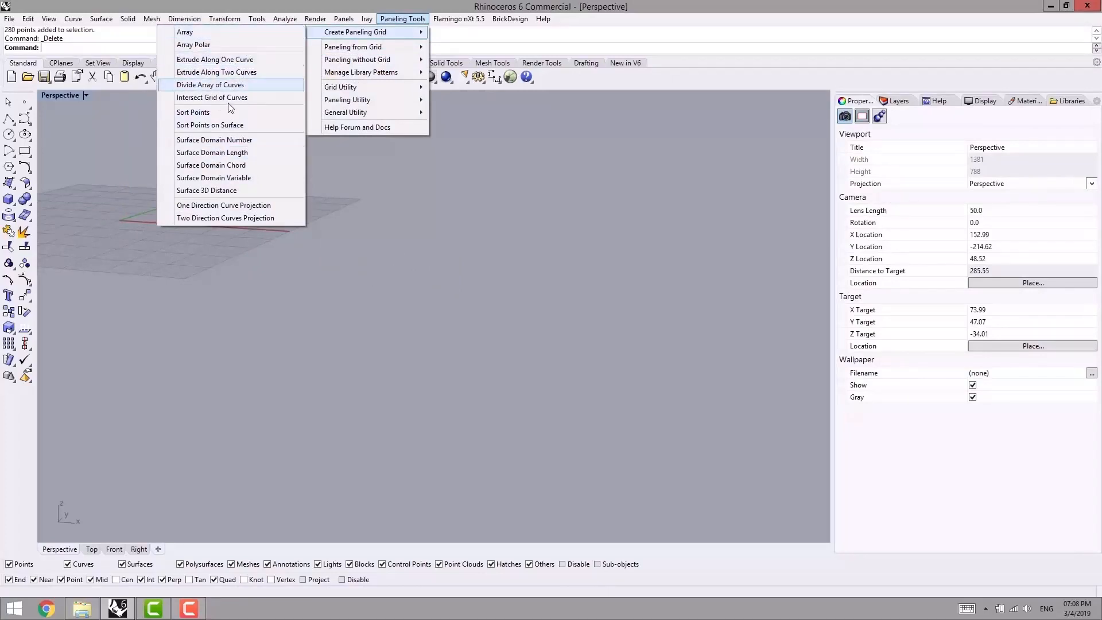
click(60, 502)
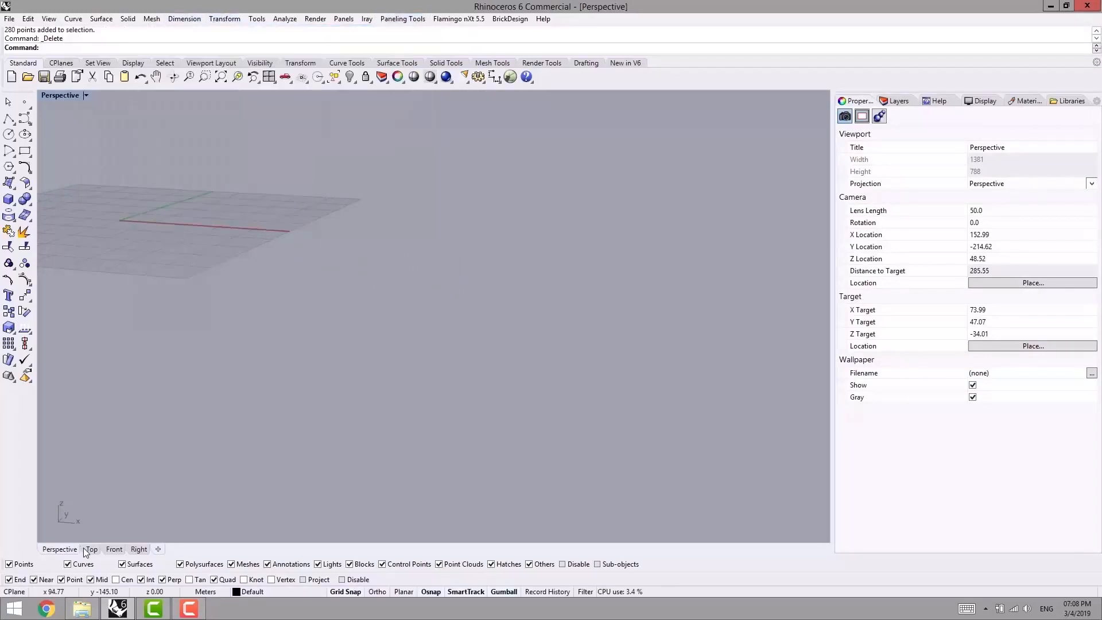
right_drag(295, 267, 467, 300)
right_drag(468, 299, 365, 321)
shift+right_drag(364, 321, 426, 344)
scroll(405, 337, up, 4)
right_drag(378, 225, 364, 382)
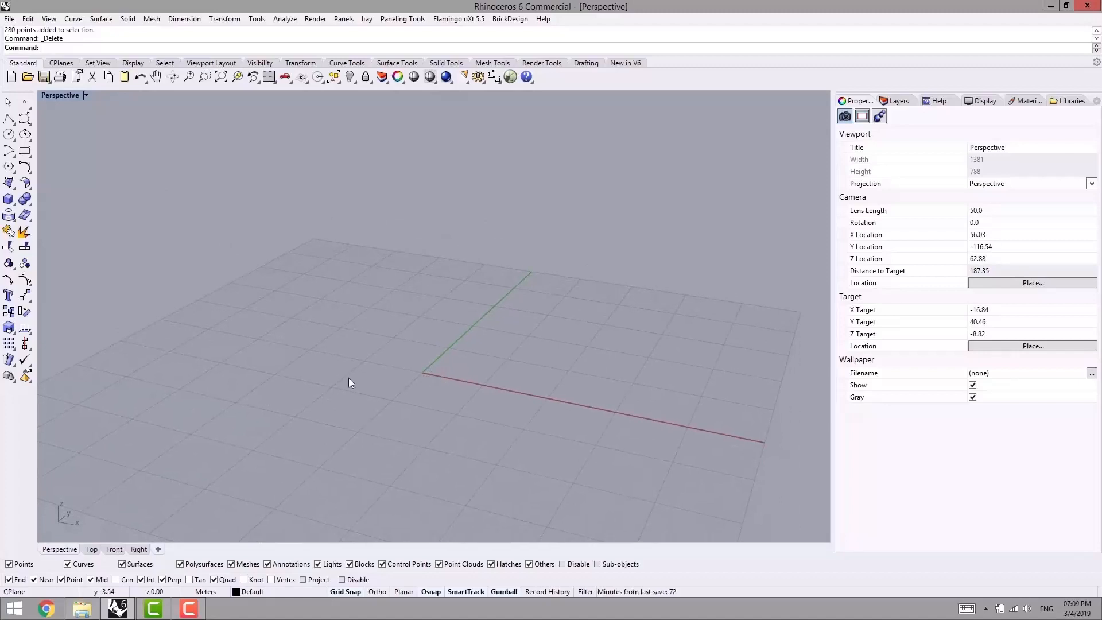
click(404, 20)
mouse_move(356, 32)
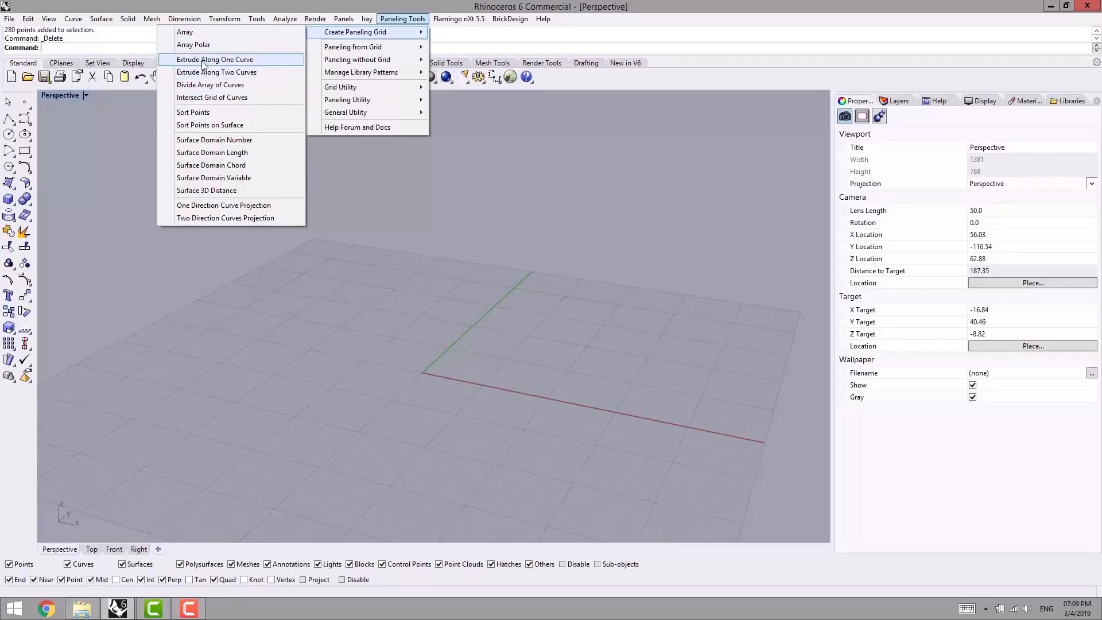
click(224, 60)
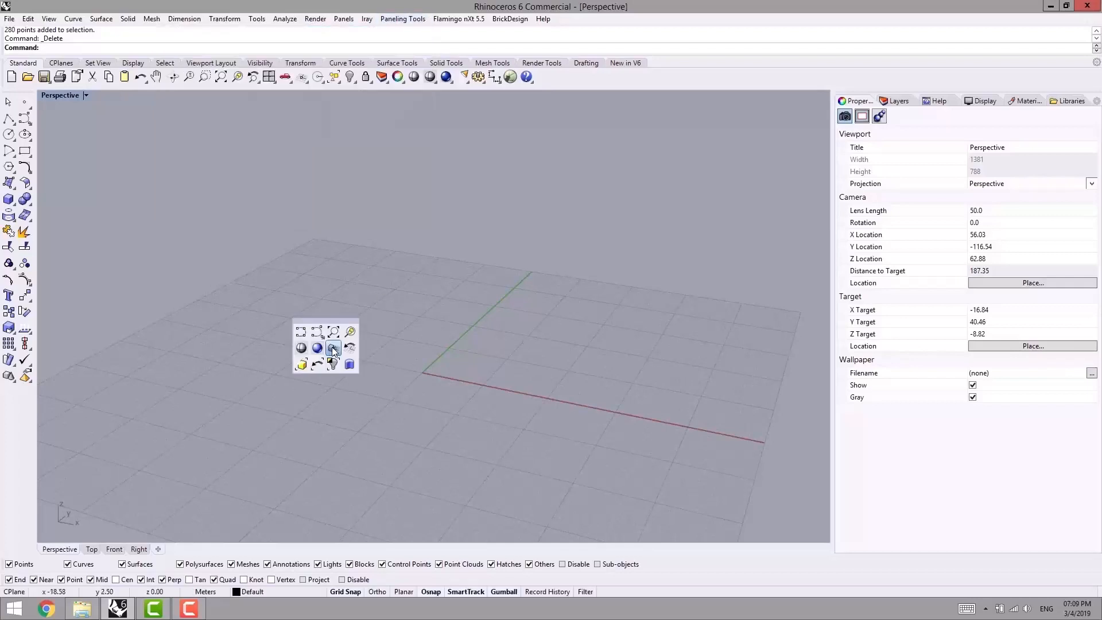
- Draw a three-point interpolated curve on the construction plane, bending near the origin
click(333, 348)
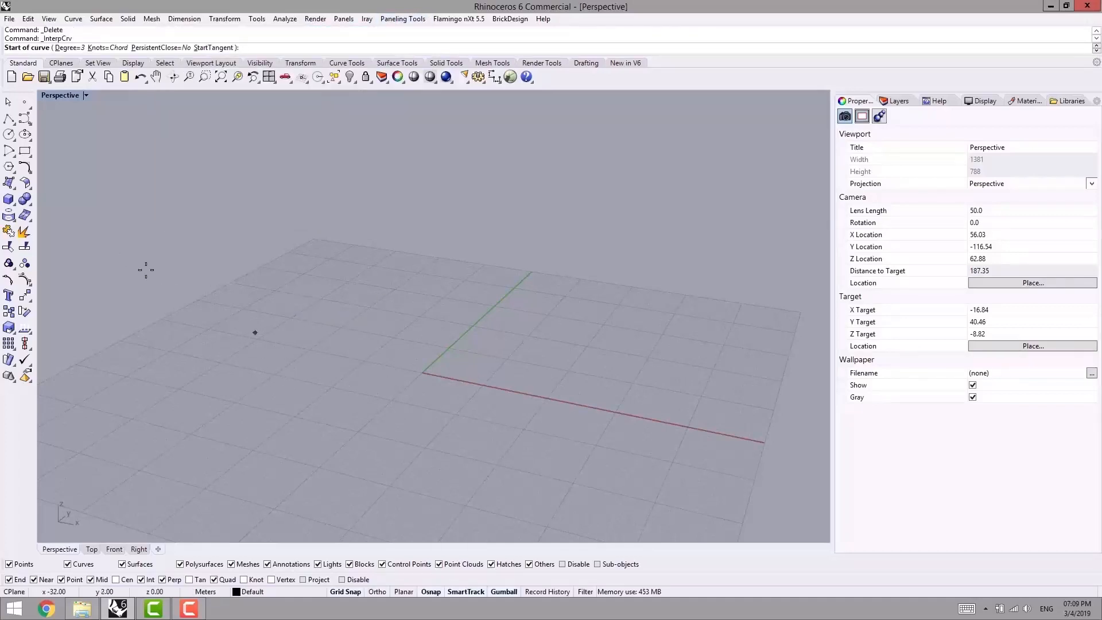
click(266, 366)
click(433, 362)
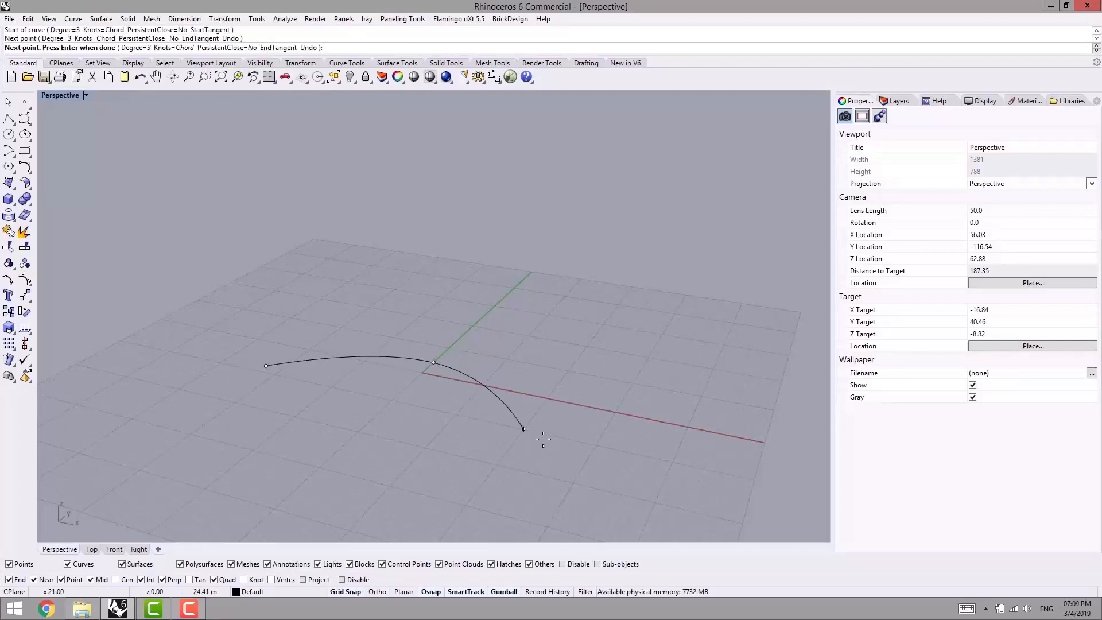
click(546, 443)
key(Return)
- Show the curve's control points and raise a middle one so the curve arches above the construction plane
right_drag(580, 413, 342, 373)
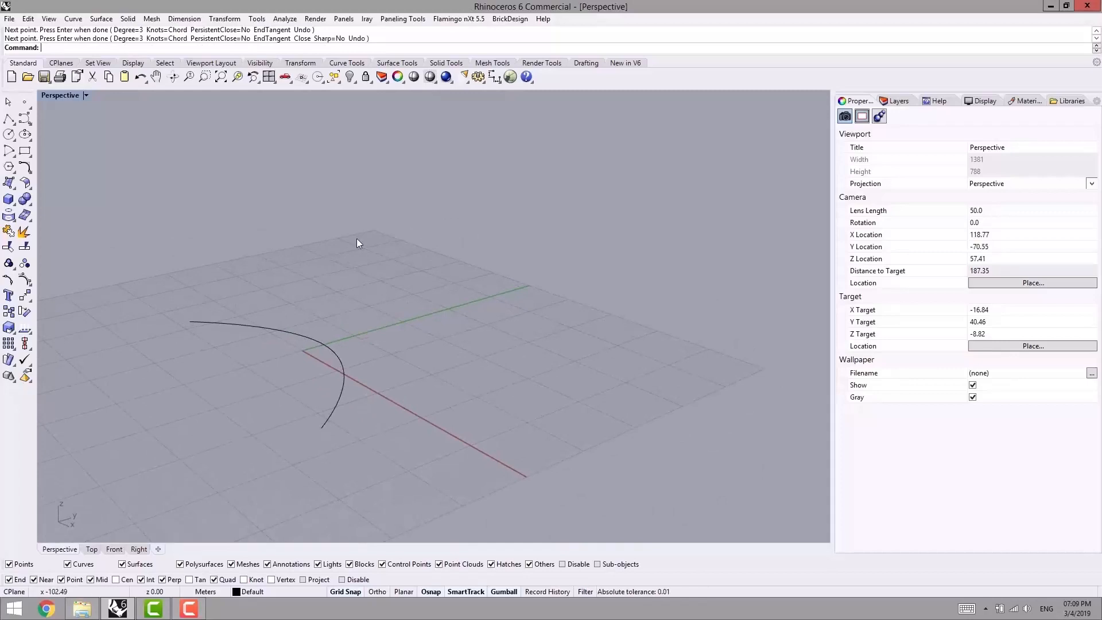
click(326, 343)
key(F10)
drag(321, 271, 377, 355)
drag(359, 302, 361, 246)
key(Escape)
key(Escape)
- Start an Extrude Along One Curve paneling grid using the arched curve as its base
mouse_move(409, 379)
right_down()
mouse_move(438, 352)
mouse_move(430, 375)
right_up()
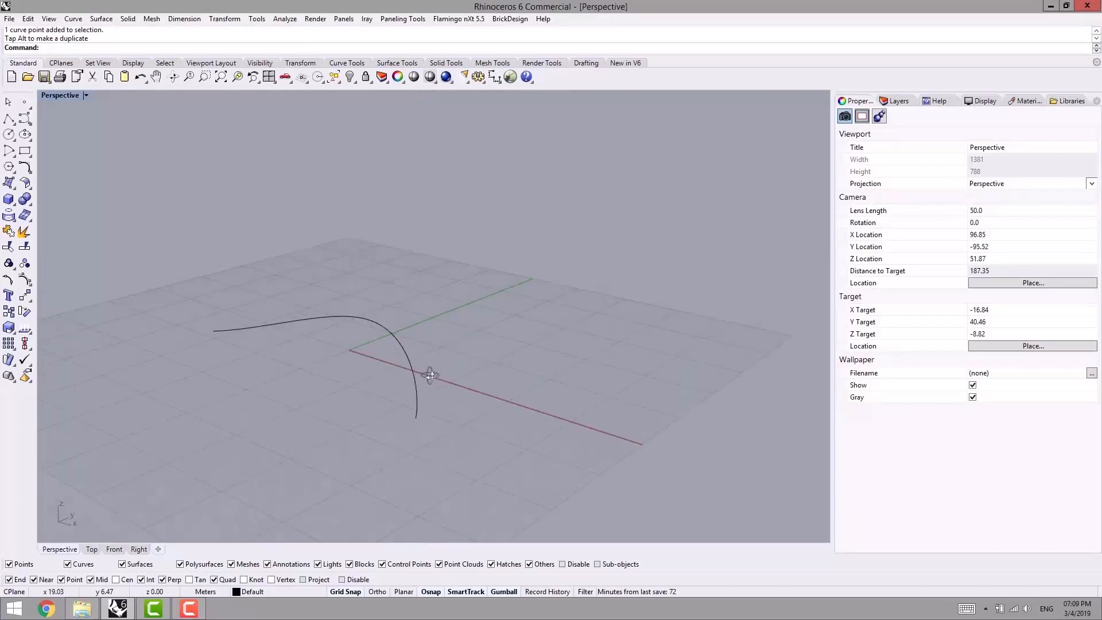
click(402, 19)
mouse_move(399, 33)
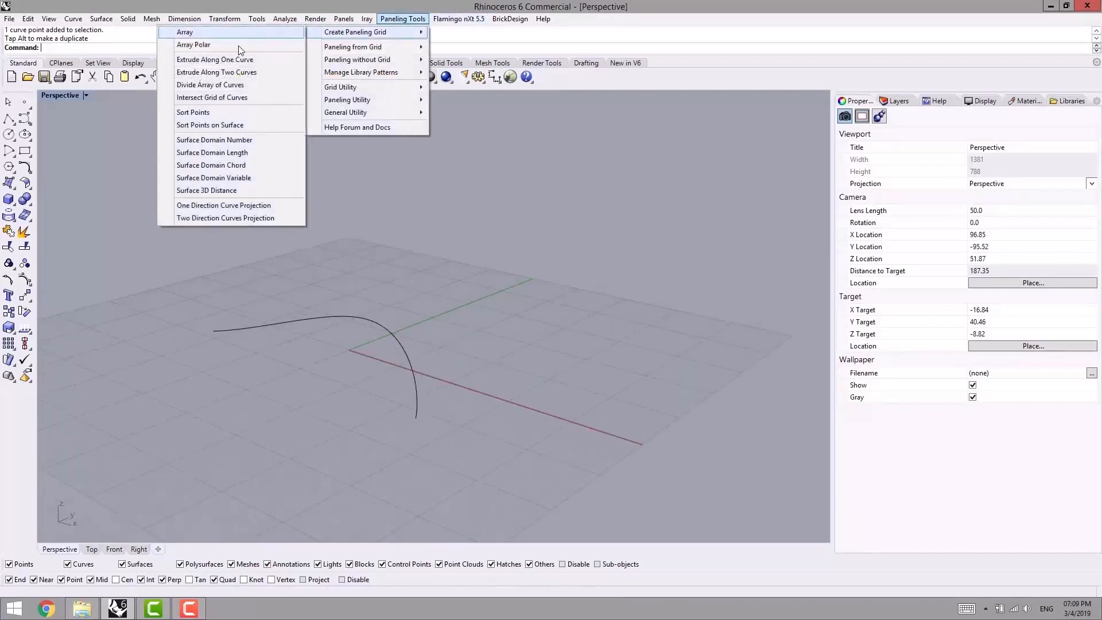
click(205, 61)
right_drag(281, 238, 298, 241)
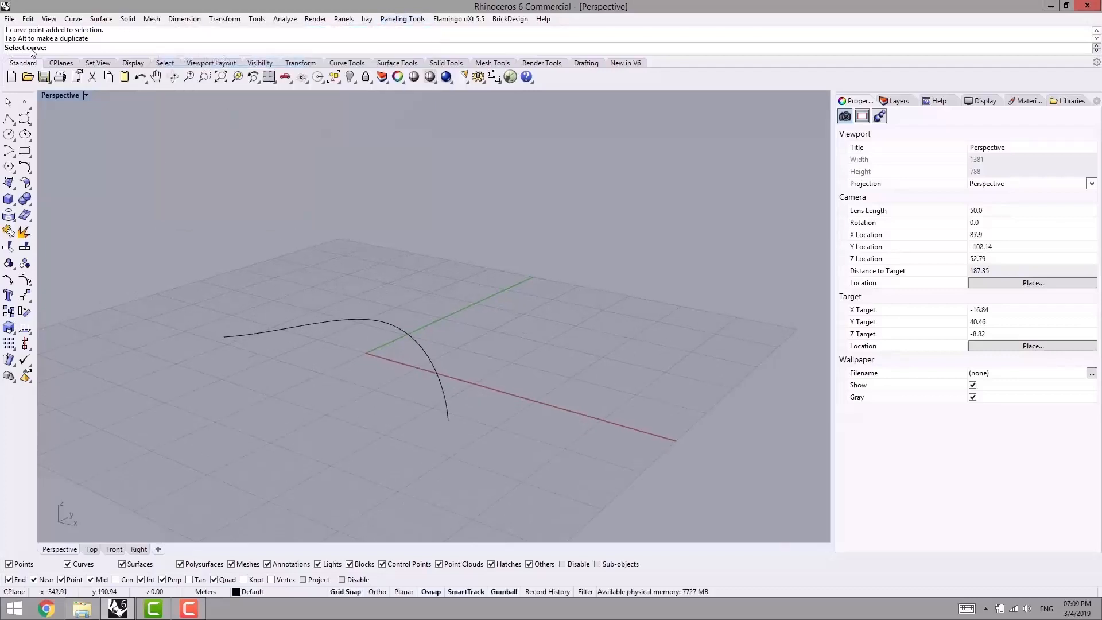
click(400, 329)
right_drag(467, 338, 284, 327)
scroll(289, 325, up, 3)
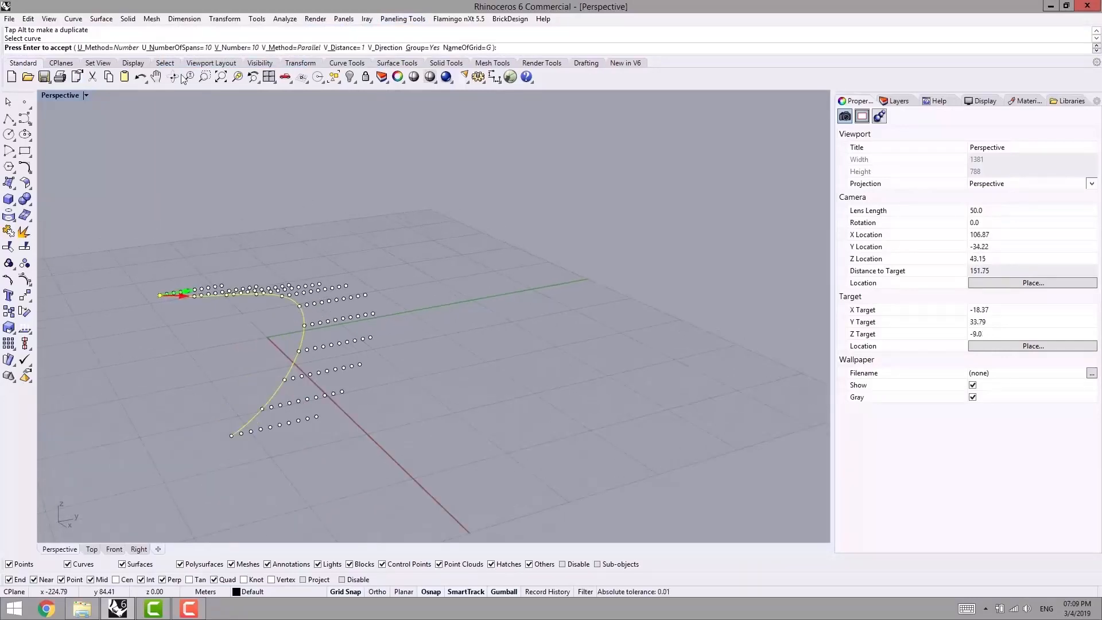
- Keep the U method as Number and set the grid's number of U spans to 20
click(103, 50)
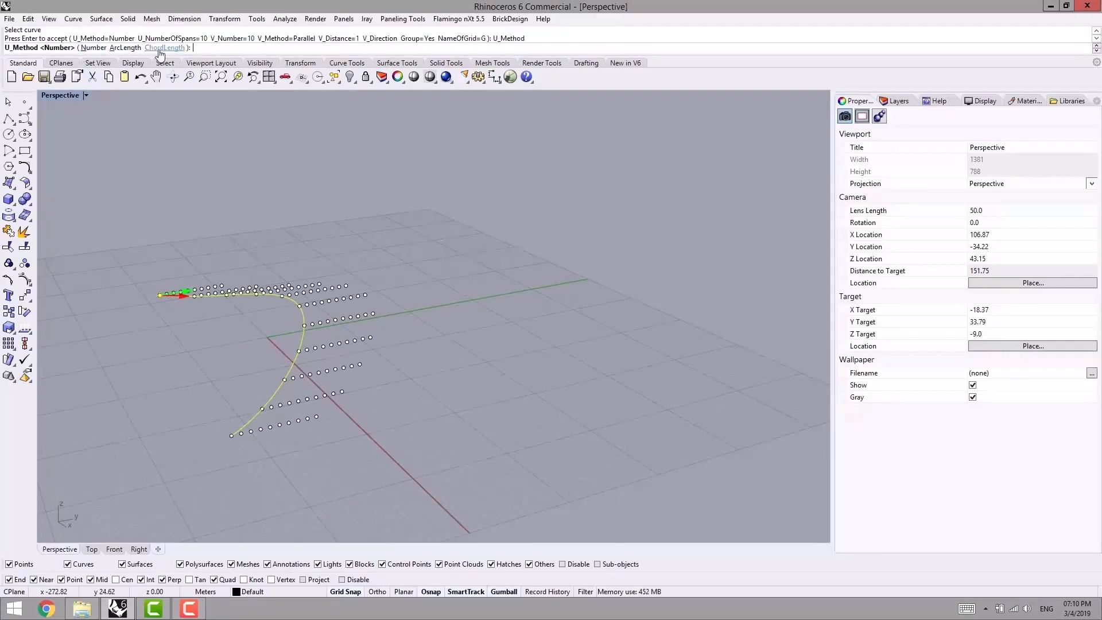
right_drag(233, 177, 284, 192)
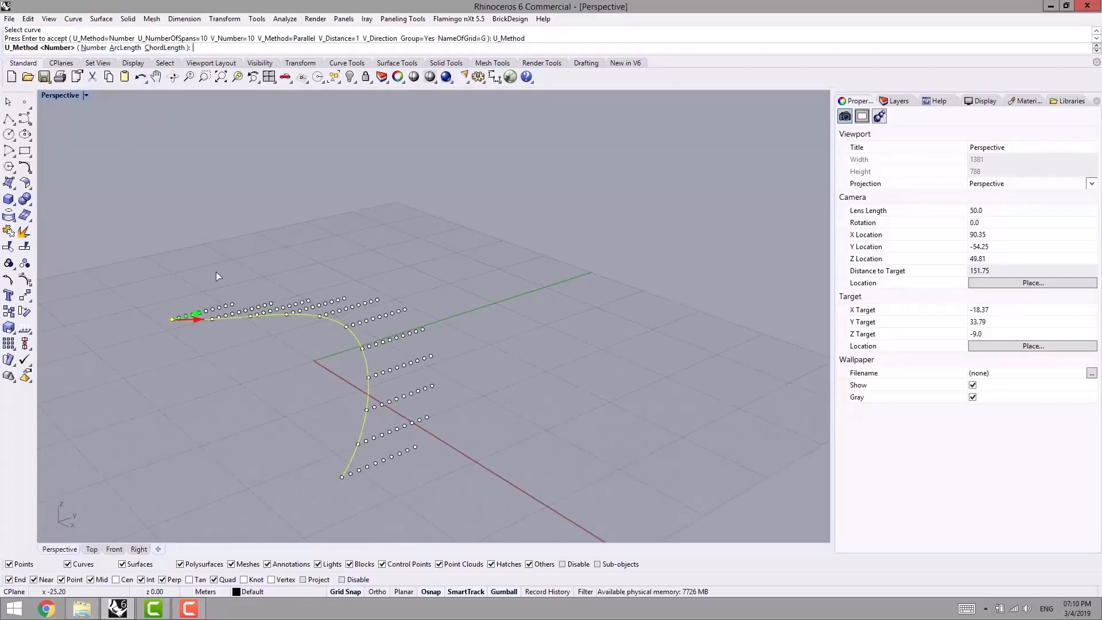
click(93, 48)
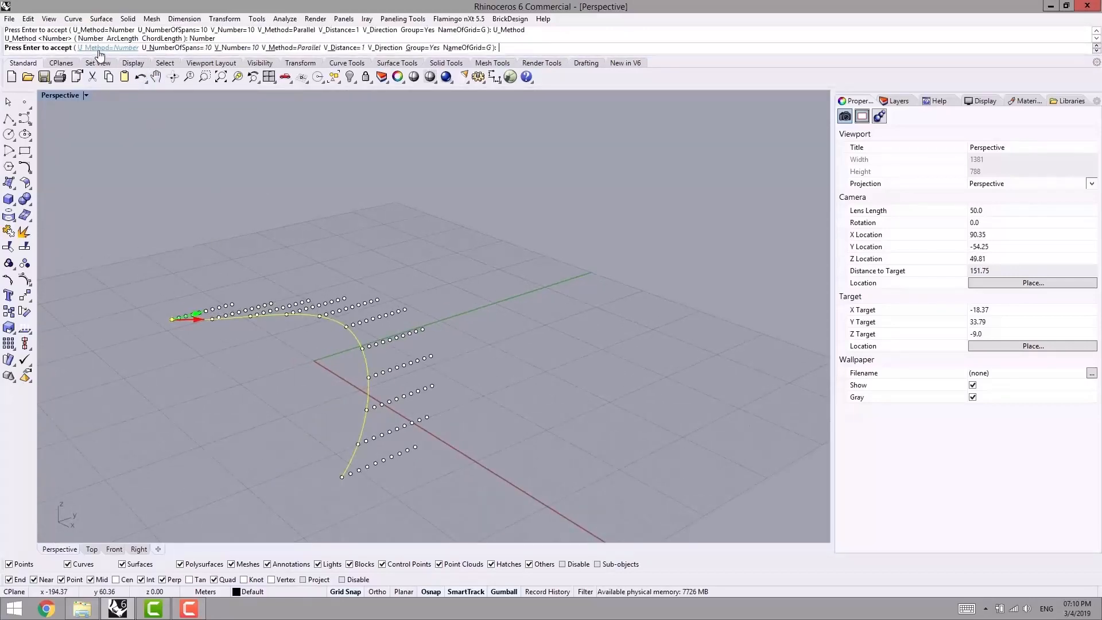
click(171, 49)
text(20)
key(Return)
right_drag(354, 487, 361, 486)
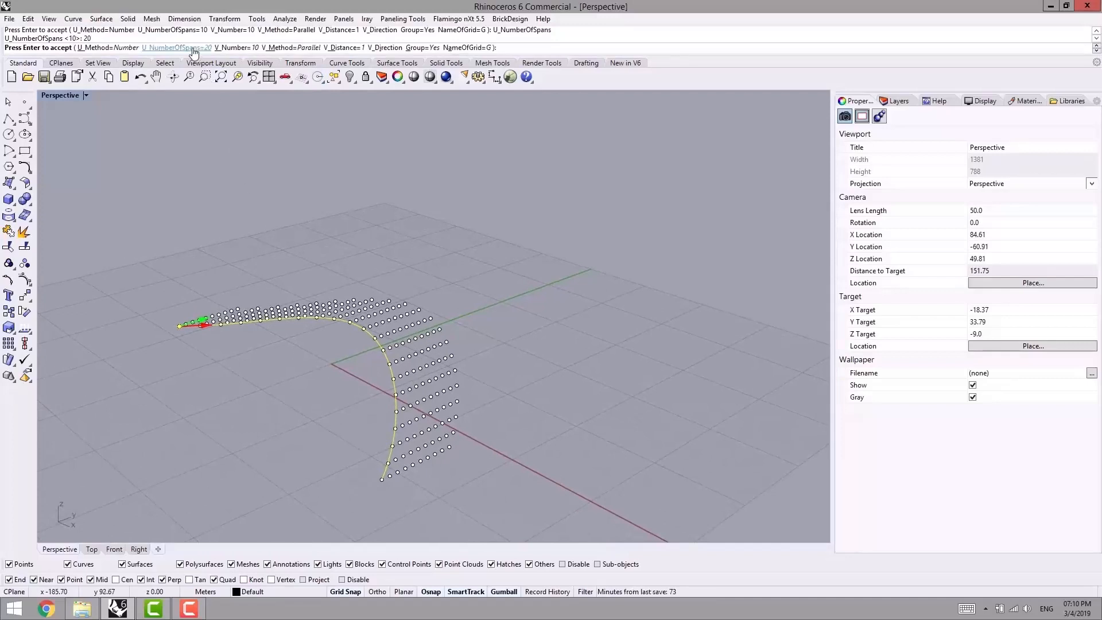
- Switch the U method to ArcLength, try an arc length of 4, and set it back to 1
click(118, 48)
click(127, 49)
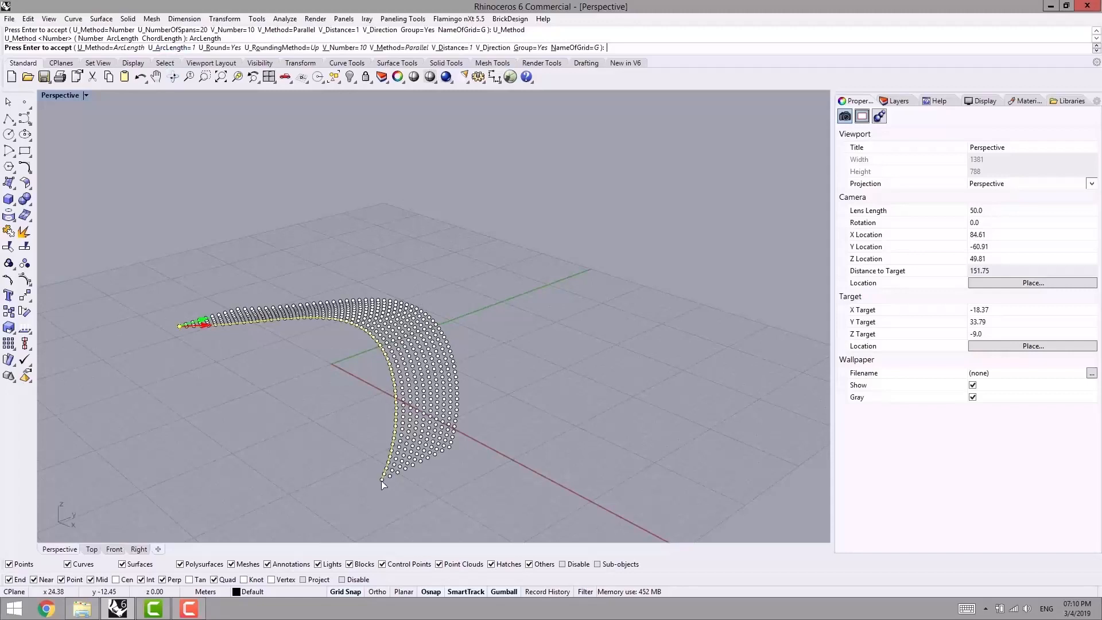
click(175, 48)
text(4)
key(Return)
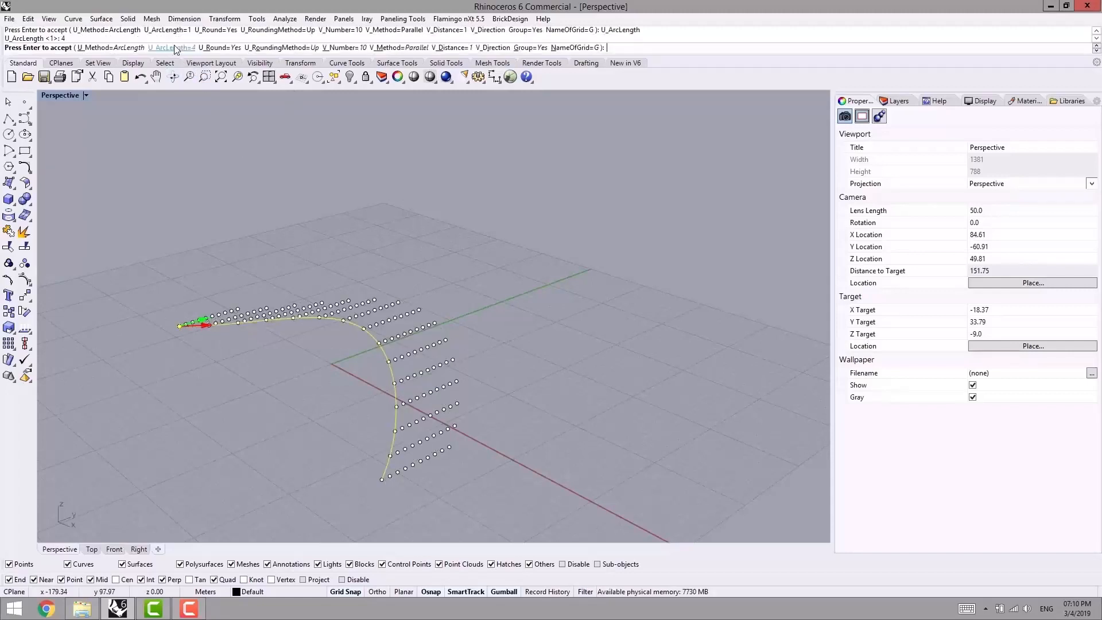
click(174, 46)
text(1)
key(Return)
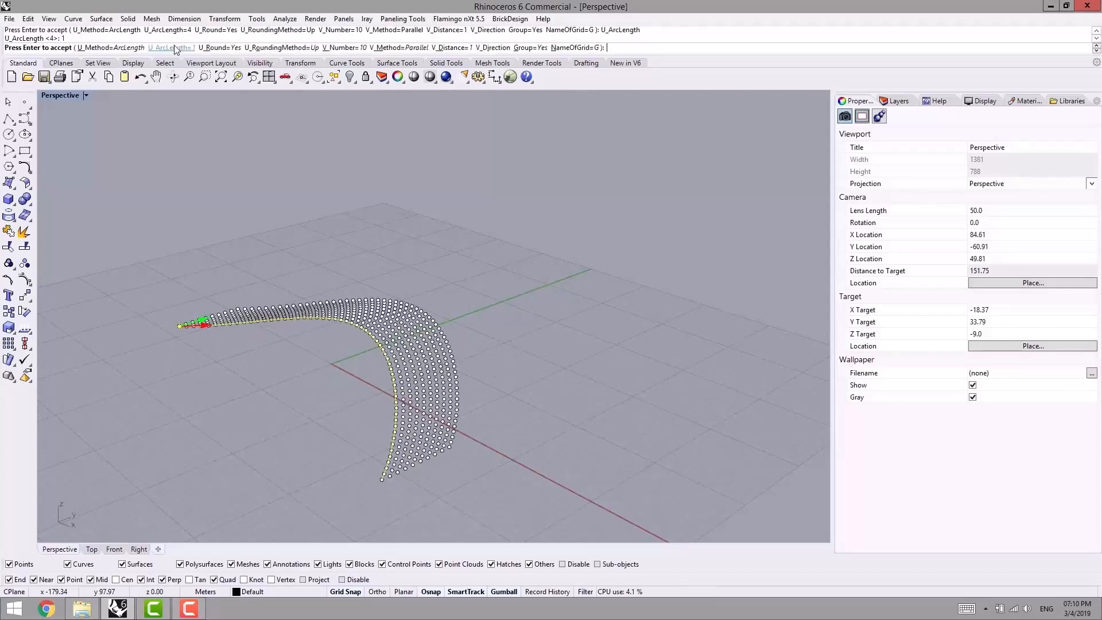
- Try the ChordLength U method on the grid and return the U method to Number
click(108, 50)
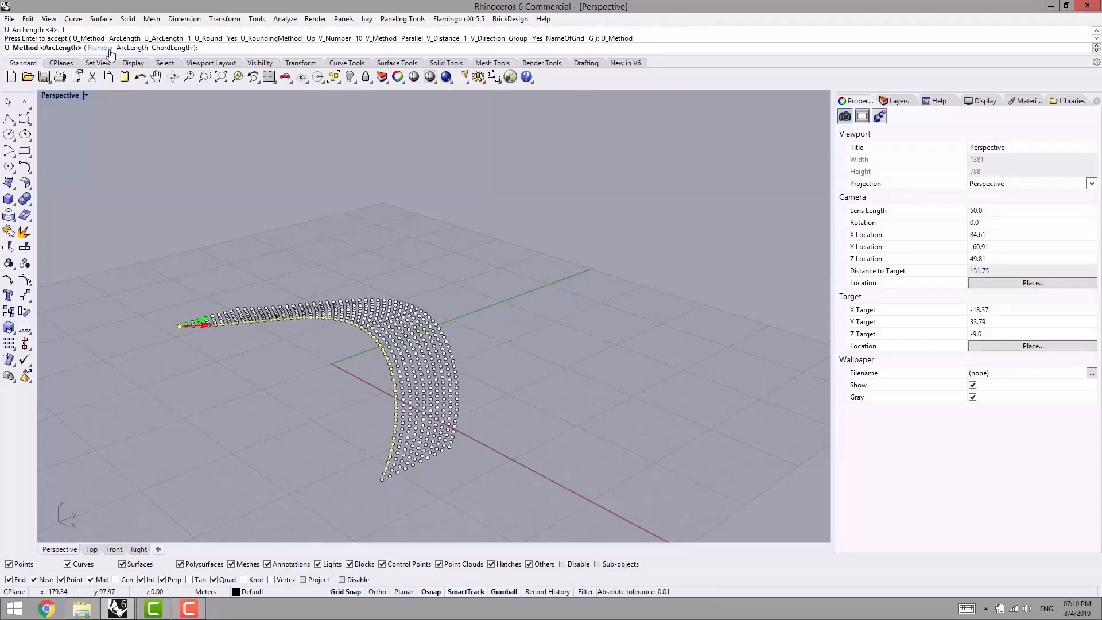
click(170, 48)
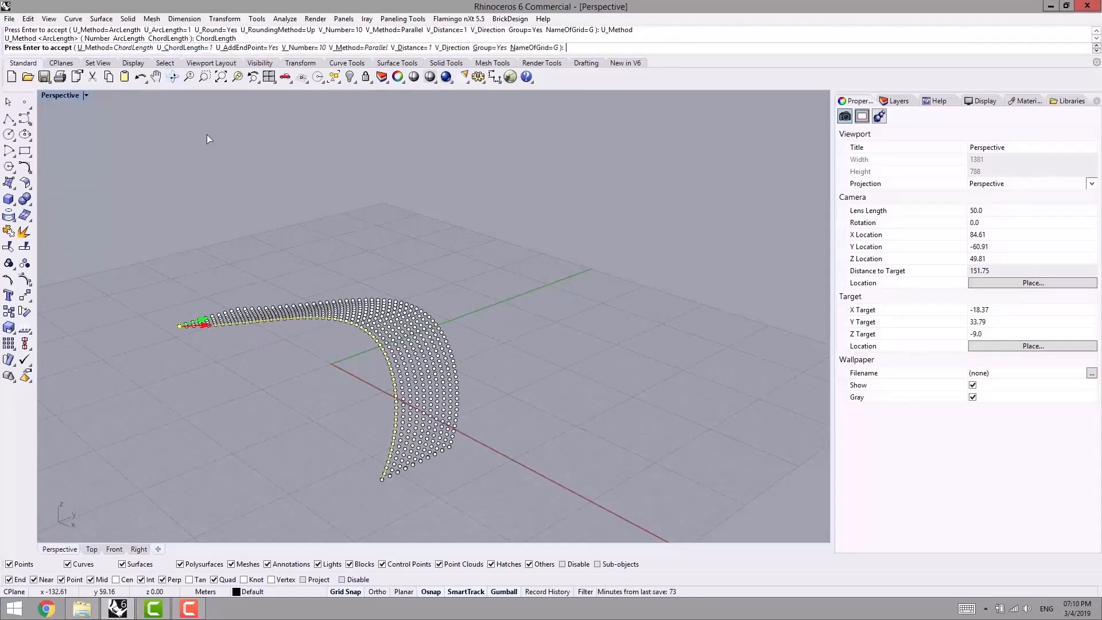
click(115, 48)
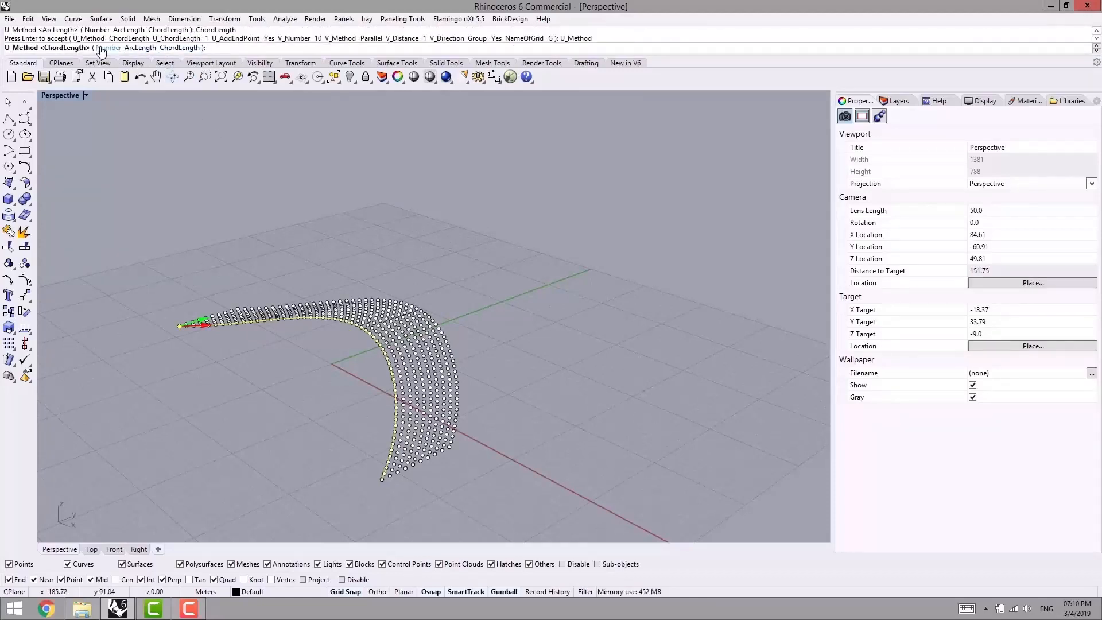
click(106, 48)
- Set the grid's V number to 20 and its number of U spans to 10
right_drag(320, 204, 318, 232)
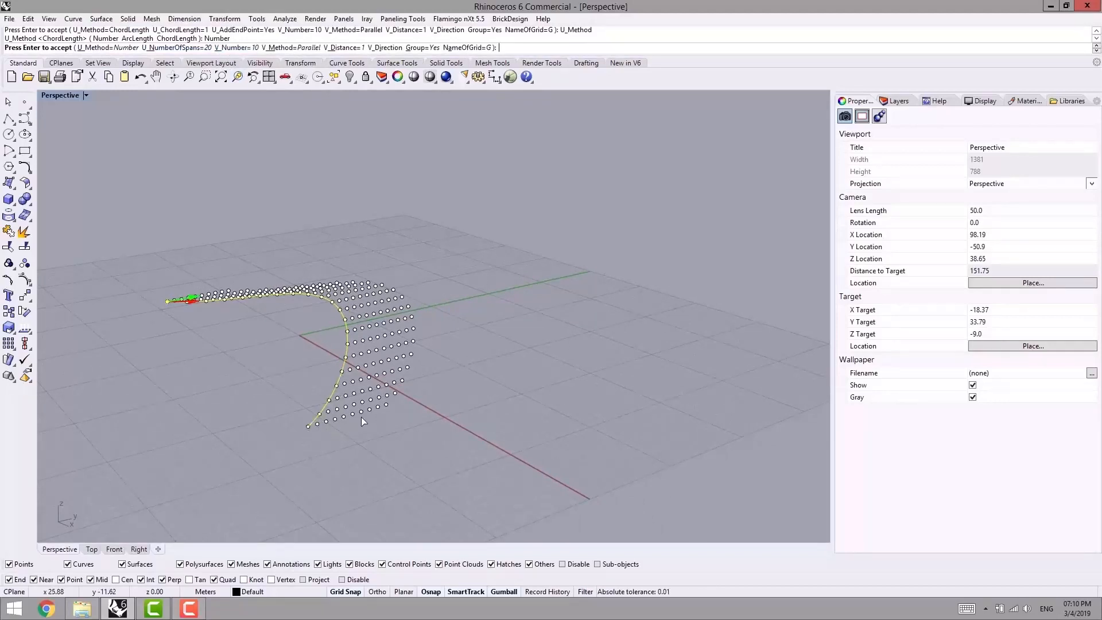
right_drag(362, 412, 328, 410)
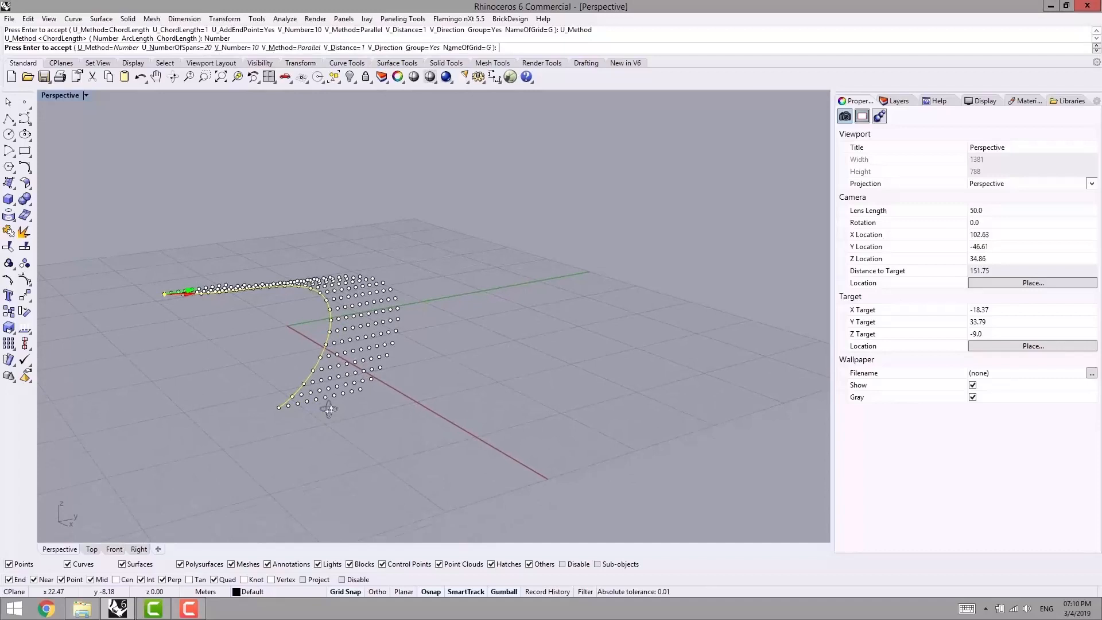
click(240, 48)
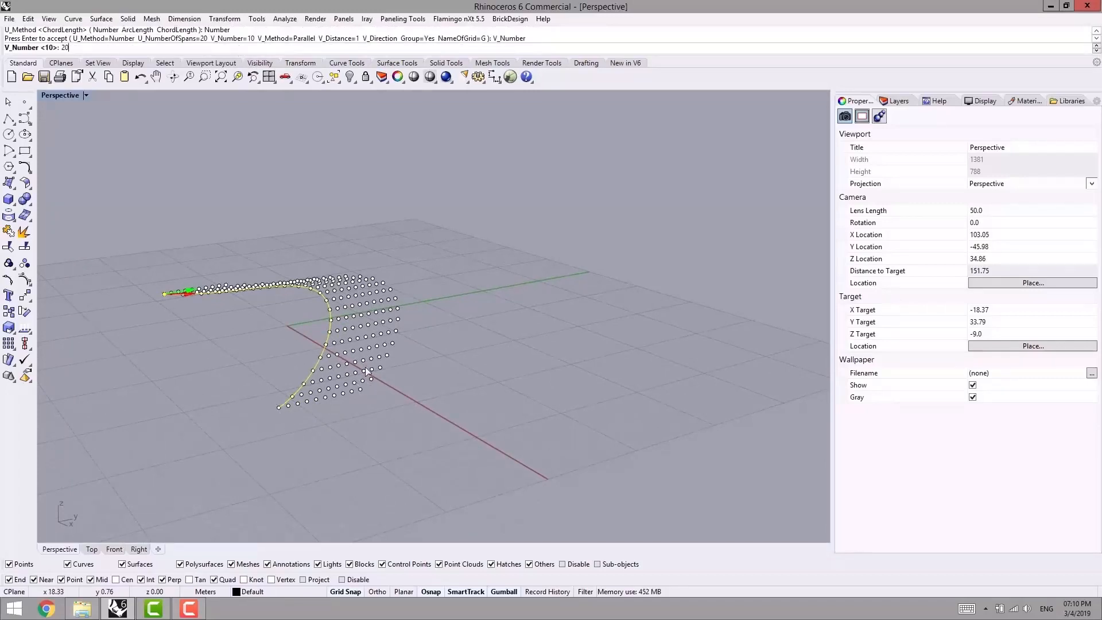
text(20)
key(Return)
click(178, 49)
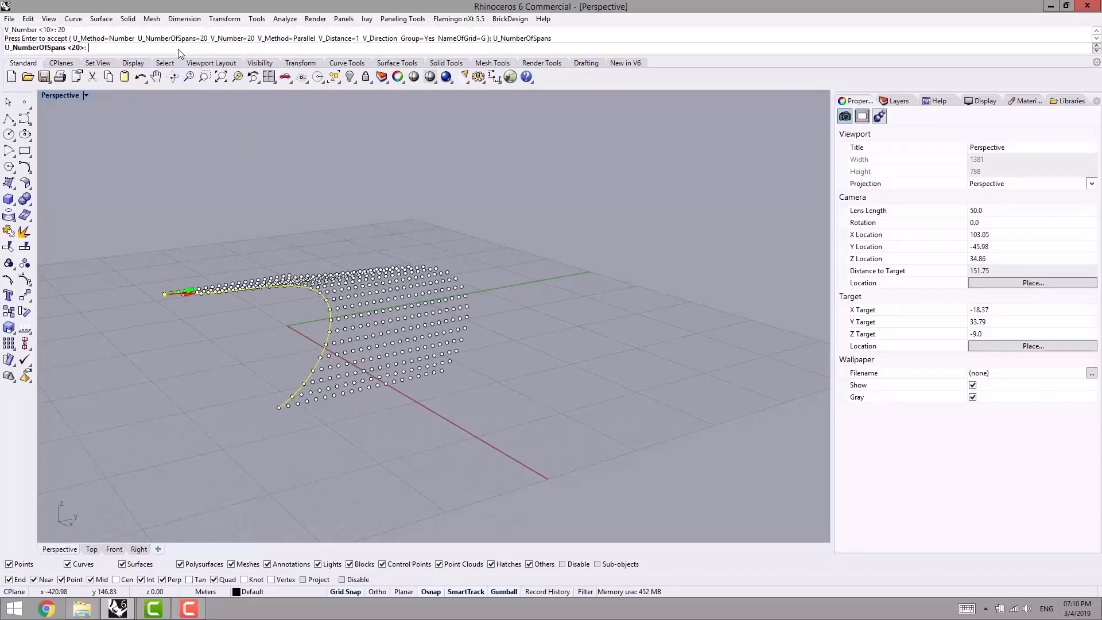
text(10)
key(Return)
- Redefine the V direction as vertical, starting from the curve's end point, so the point rows extrude upward
right_drag(408, 341, 397, 345)
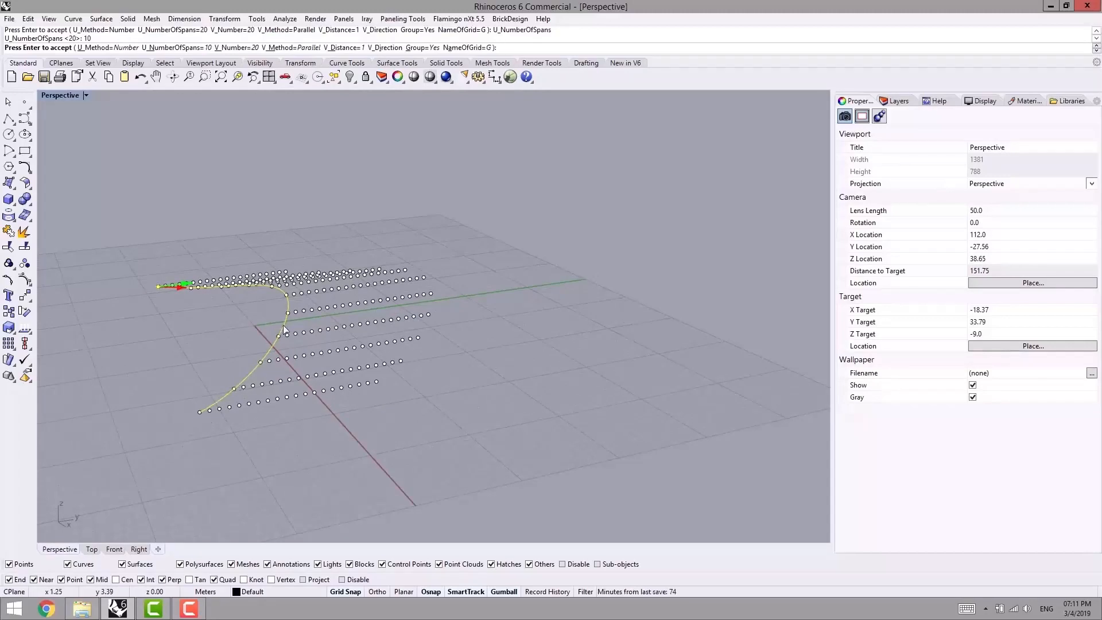
right_drag(267, 284, 253, 294)
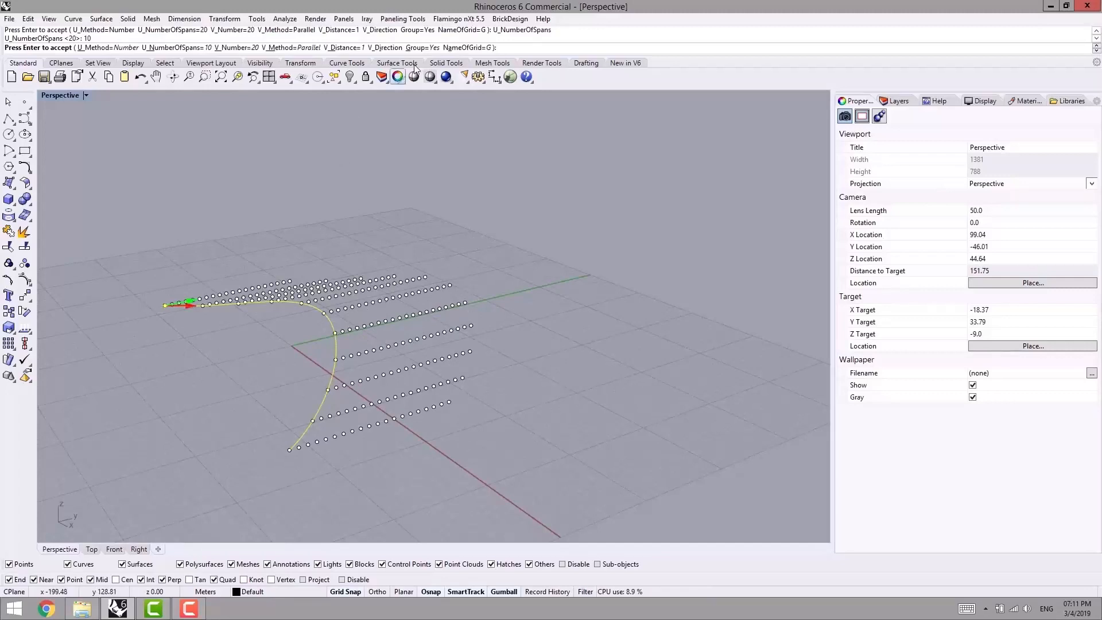
click(388, 48)
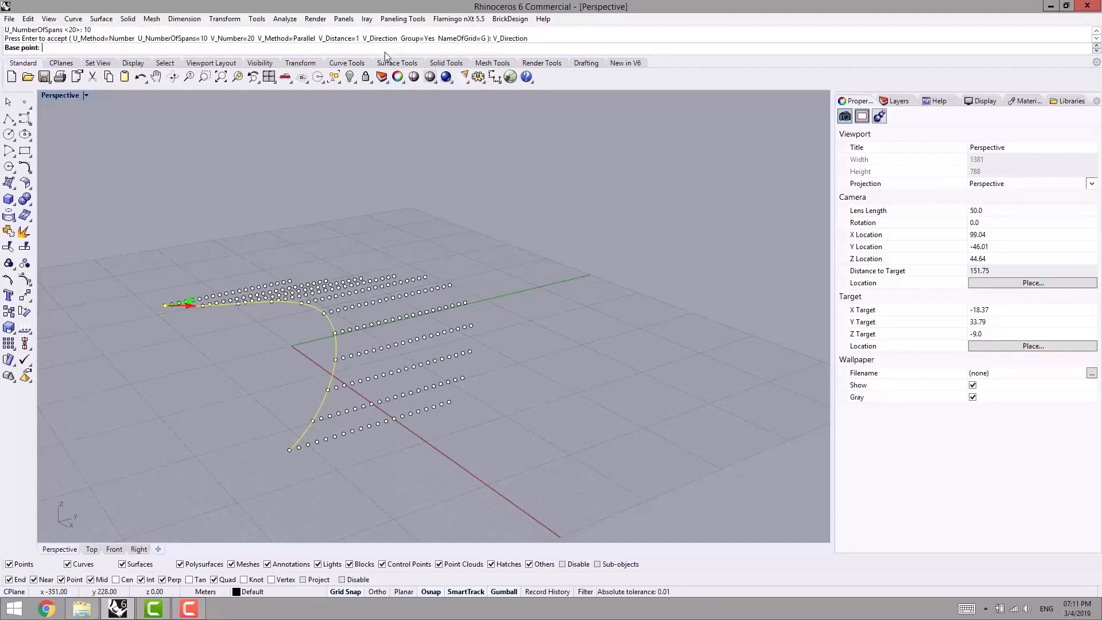
click(289, 450)
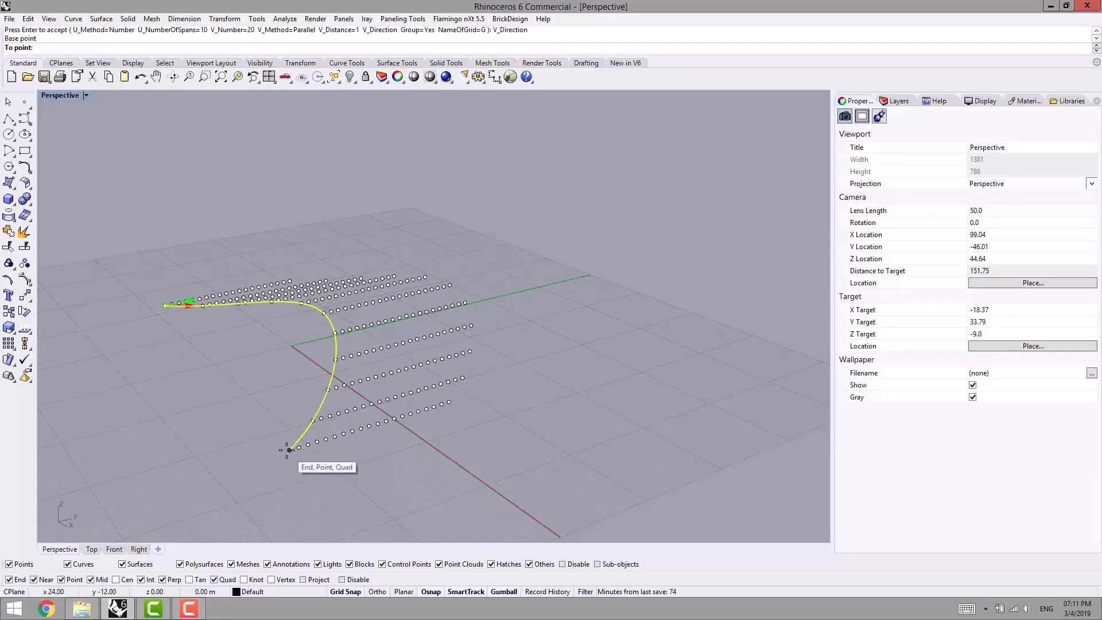
ctrl+click(289, 449)
click(273, 188)
- Try a V distance of 2 for the vertical grid and set it back to 1
right_drag(356, 313, 448, 310)
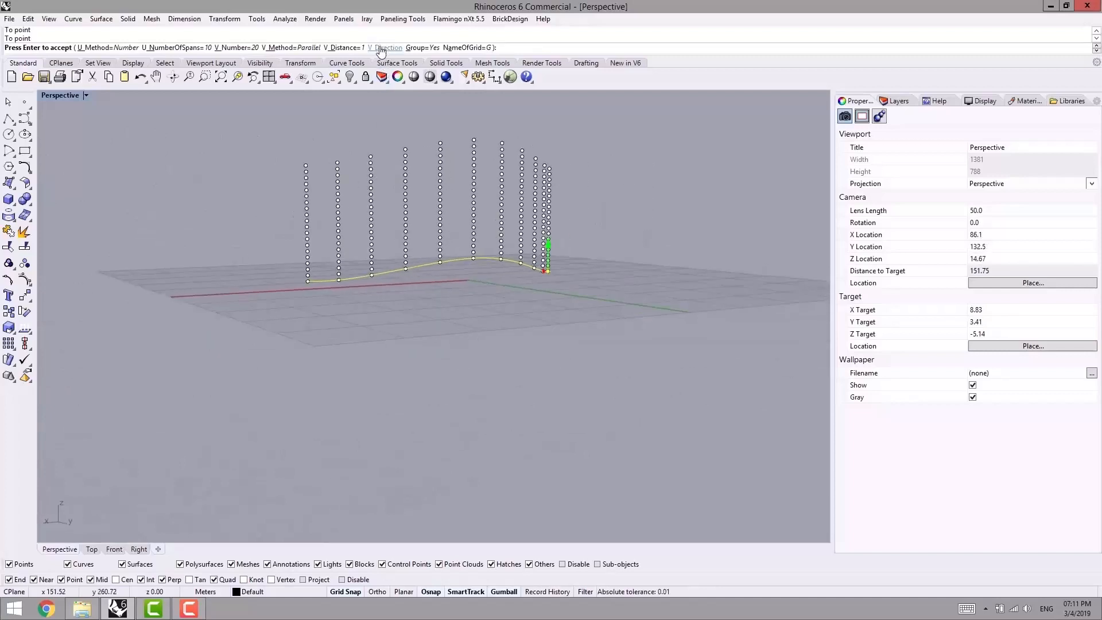
right_drag(447, 198, 478, 181)
right_drag(563, 241, 612, 273)
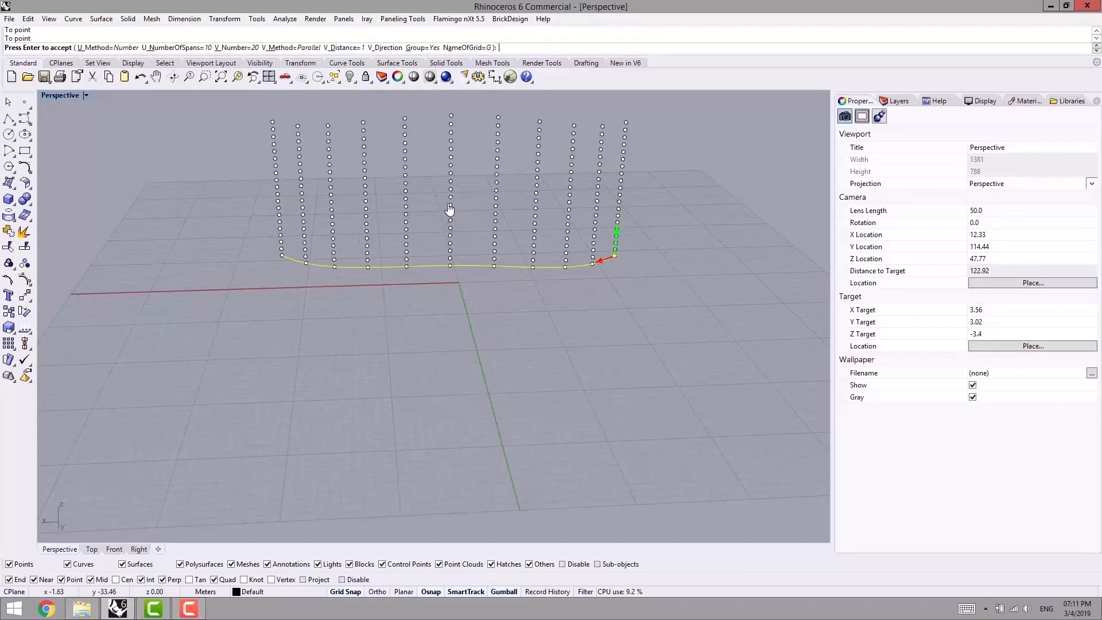
click(343, 48)
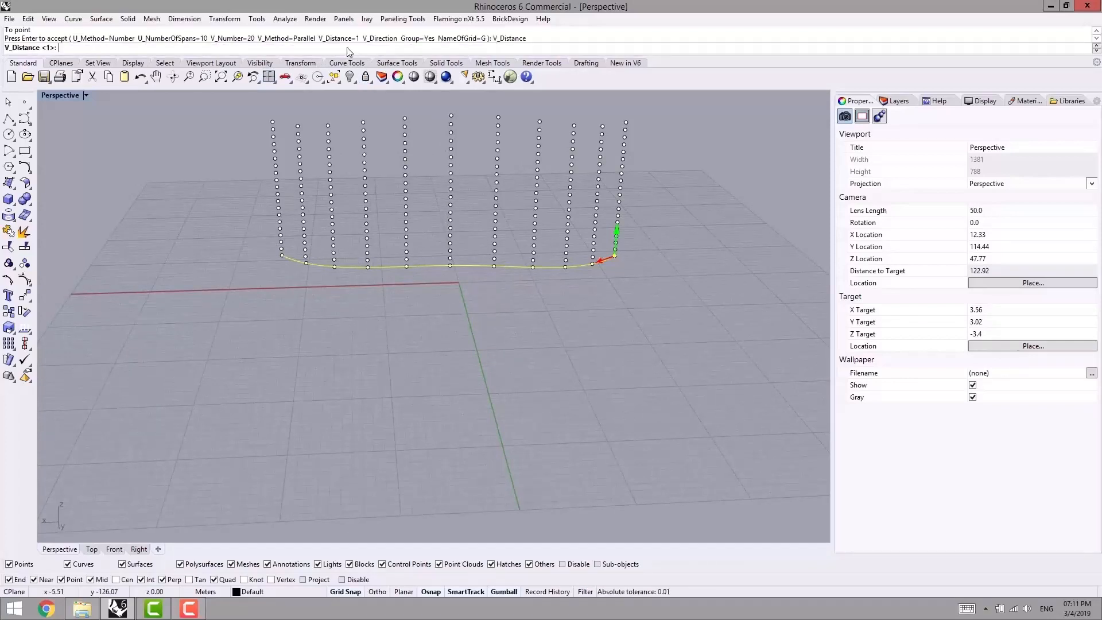
key(Return)
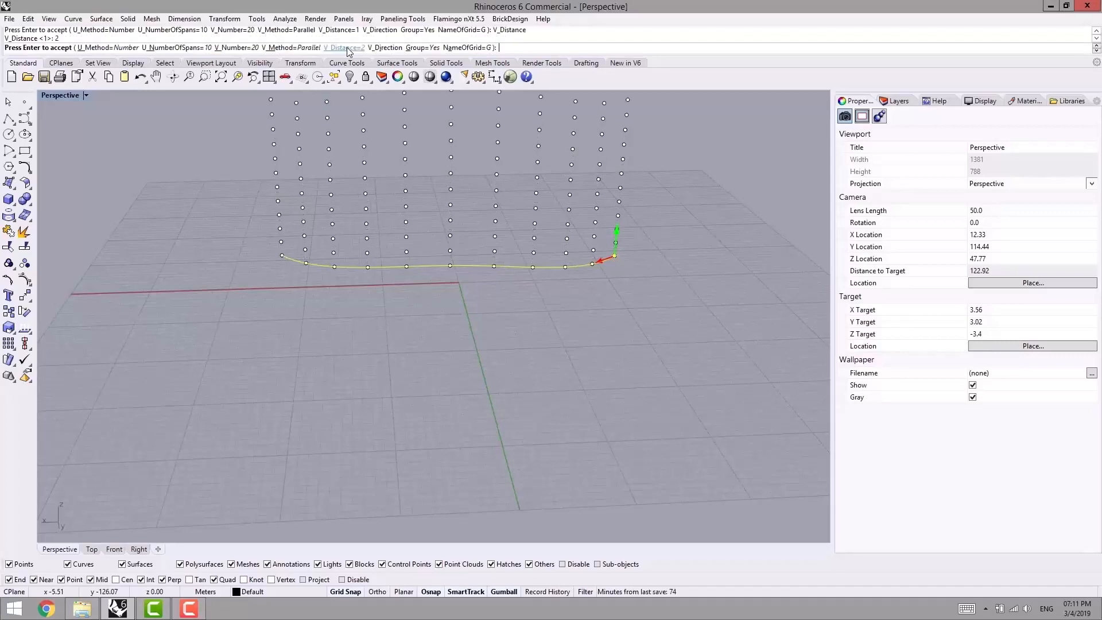
click(350, 49)
text(1)
key(Return)
- Change the V method to Polar and inspect the rotated point rows along the curve
right_drag(362, 128, 355, 163)
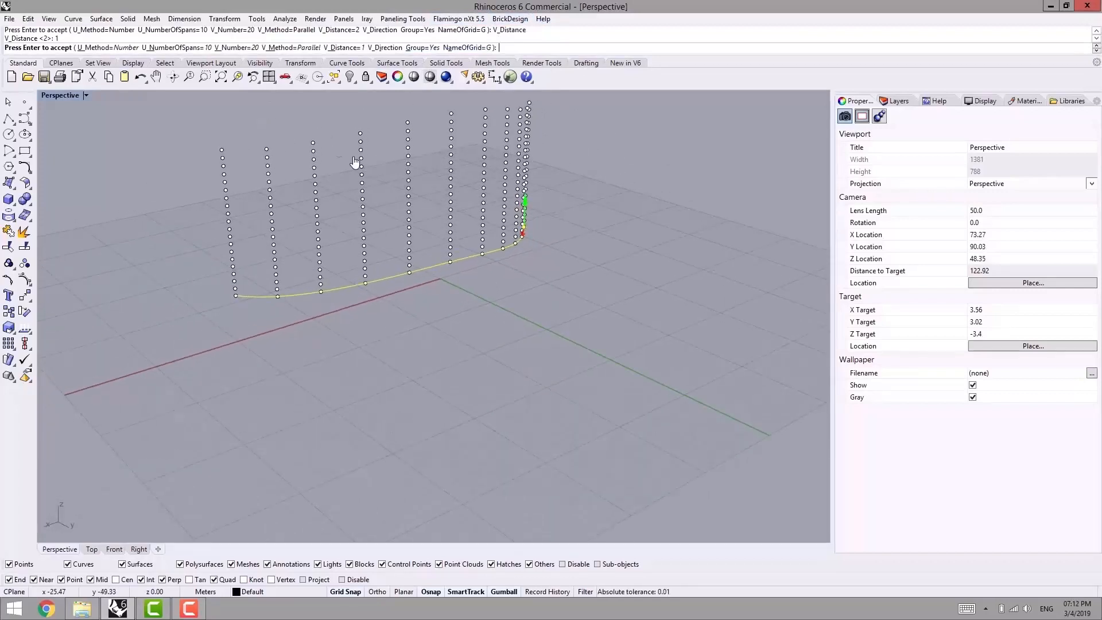
click(285, 49)
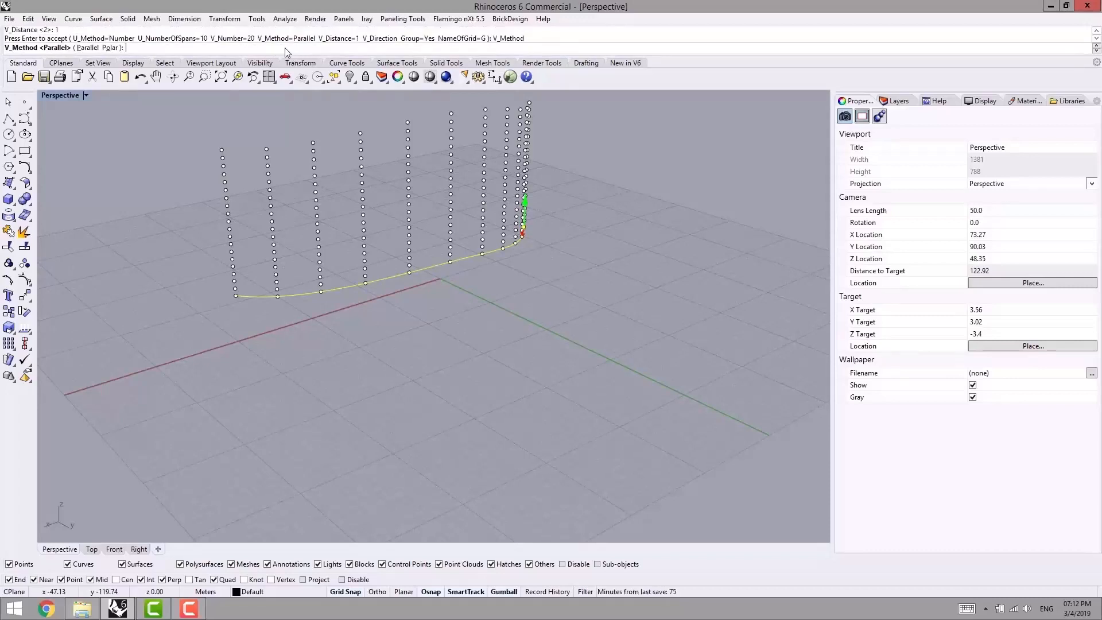
click(113, 49)
right_drag(345, 367, 309, 267)
scroll(260, 332, up, 10)
right_drag(265, 337, 310, 340)
scroll(448, 306, down, 6)
right_drag(448, 308, 234, 295)
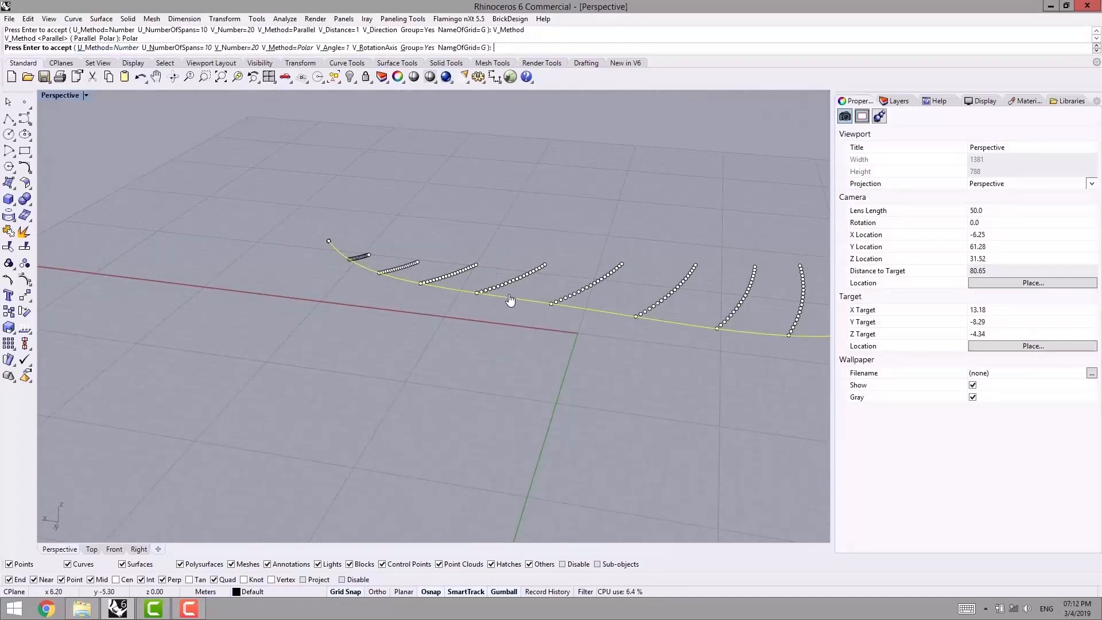
- Redefine the V rotation axis to run from the curve end marked by the direction arrows to a point above it
right_drag(529, 302, 448, 310)
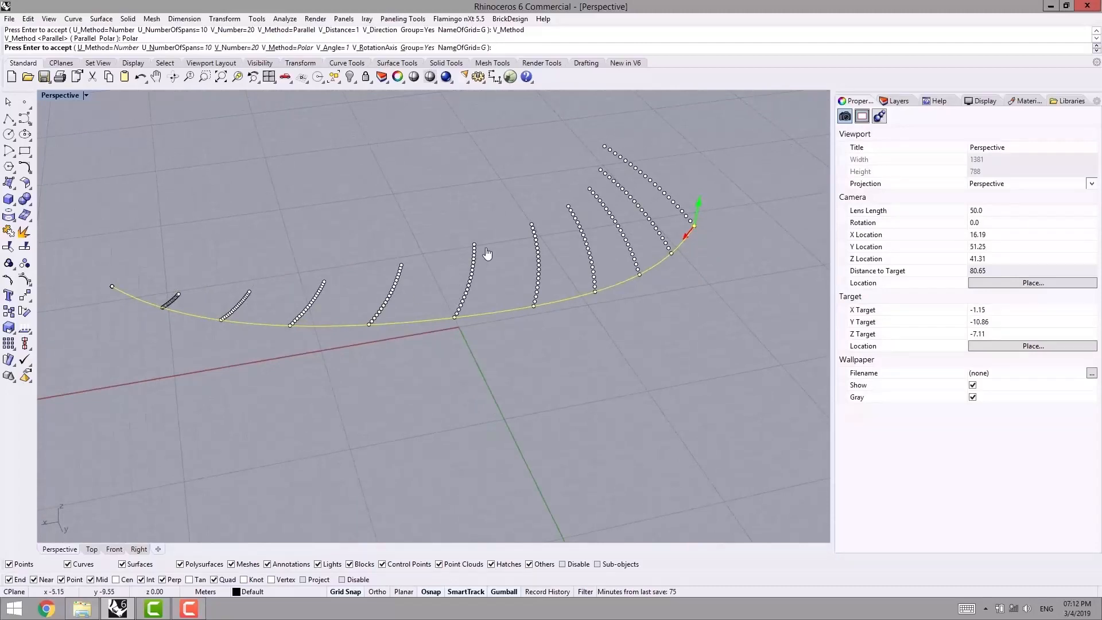
click(374, 47)
scroll(543, 277, down, 2)
right_drag(543, 277, 441, 207)
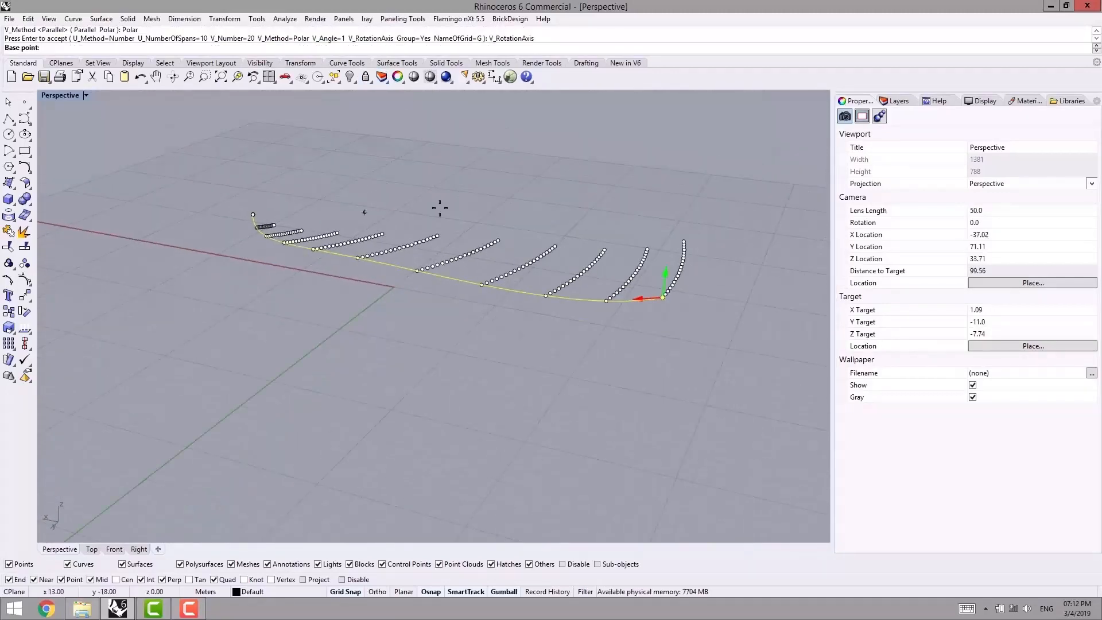
click(664, 299)
click(677, 137)
right_drag(635, 160, 339, 372)
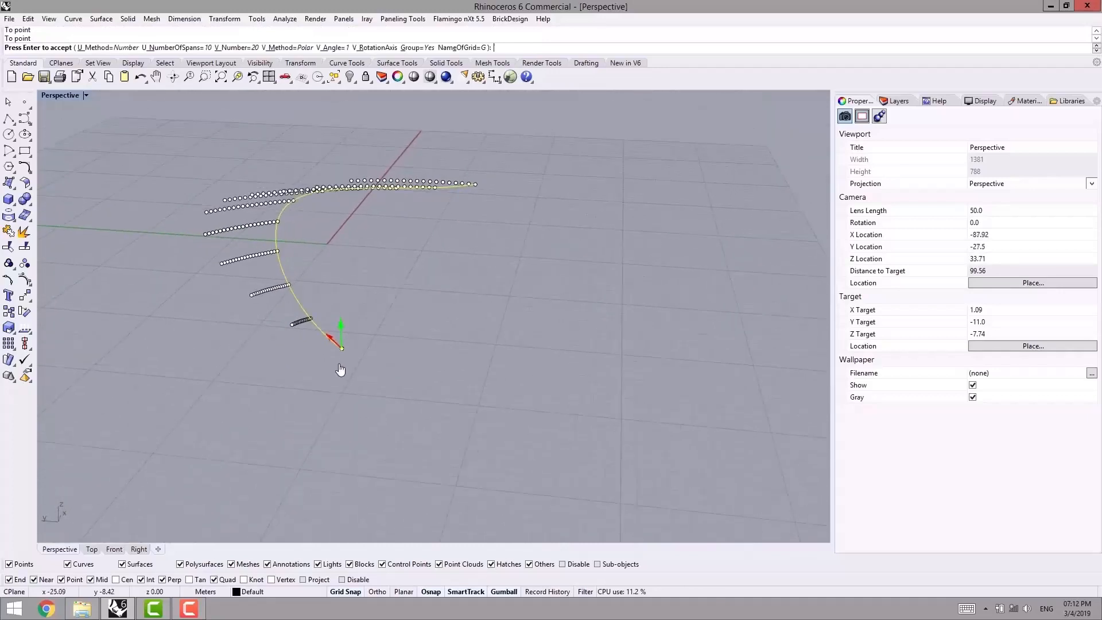
- Examine how the polar point rows rotate around the new axis at the curve's end and farther along the curve
shift+right_drag(388, 182, 564, 254)
right_drag(511, 304, 414, 321)
scroll(325, 362, up, 10)
shift+right_drag(279, 416, 299, 420)
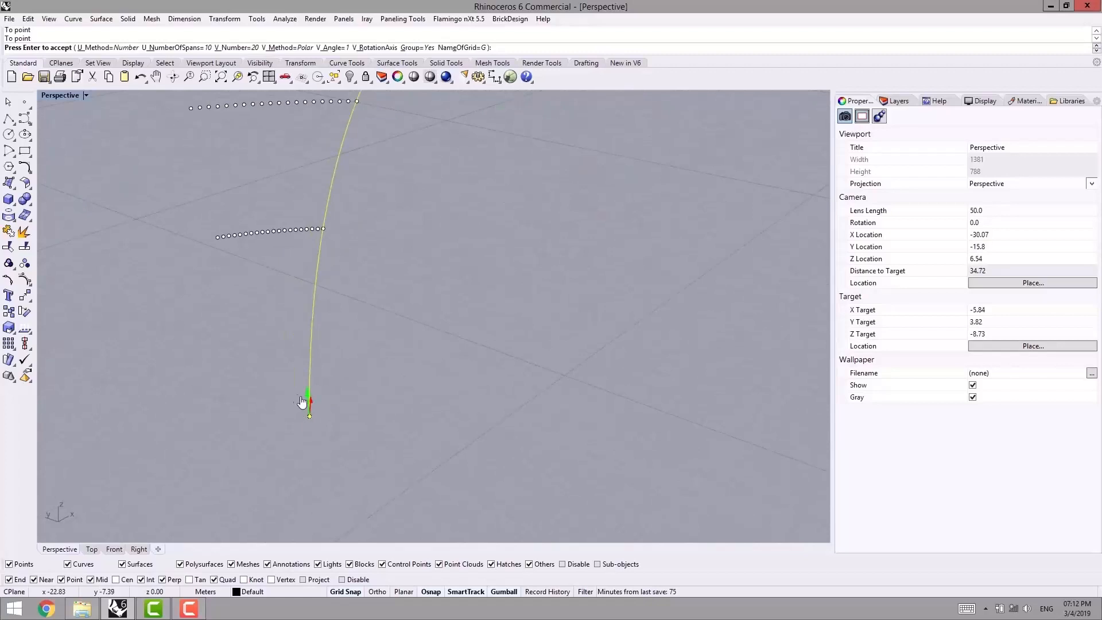
scroll(296, 345, down, 6)
mouse_move(297, 345)
right_down()
mouse_move(322, 362)
mouse_move(303, 356)
right_up()
scroll(327, 231, down, 4)
right_drag(554, 138, 565, 156)
scroll(411, 165, down, 2)
right_drag(346, 215, 435, 201)
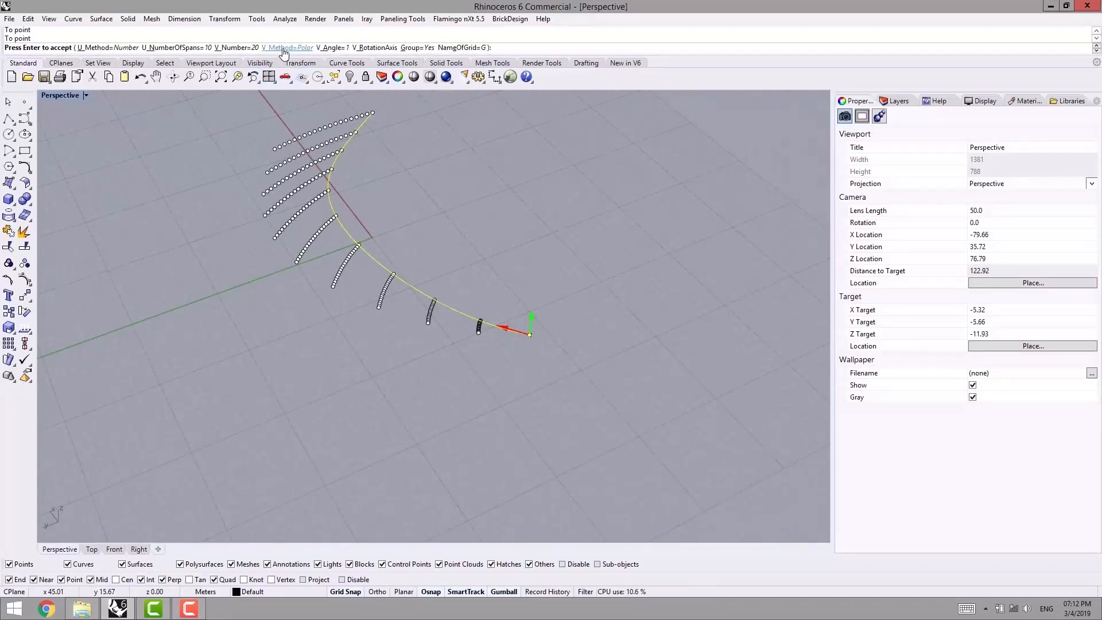
- Change the grid's V method back to Parallel and accept the vertical point grid
click(285, 48)
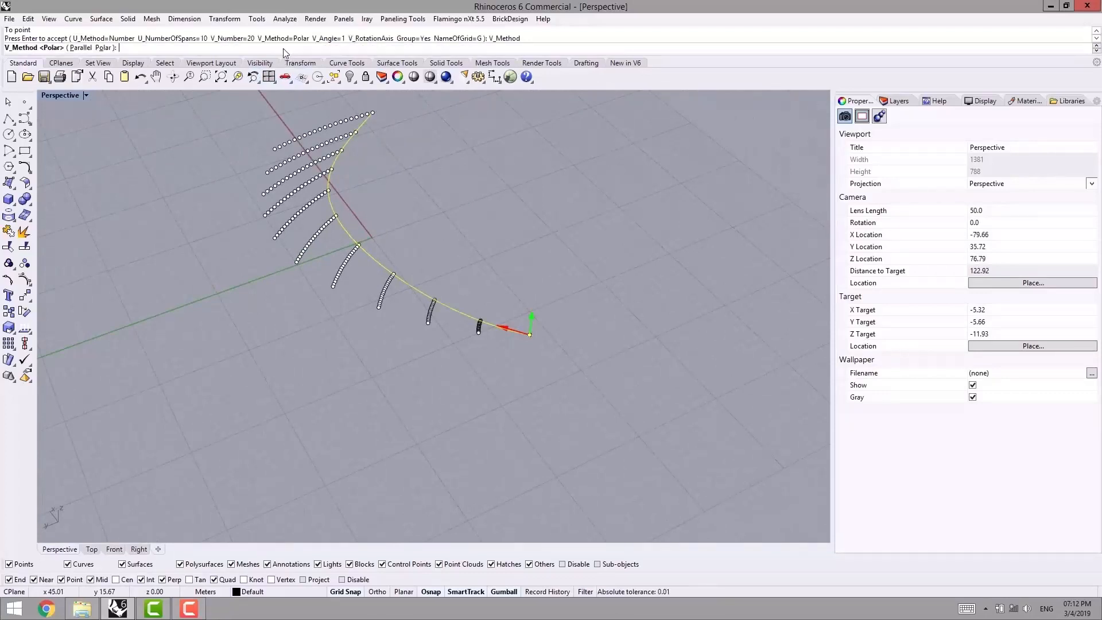
click(80, 48)
right_drag(357, 298, 275, 319)
right_drag(543, 221, 570, 218)
right_drag(243, 272, 307, 269)
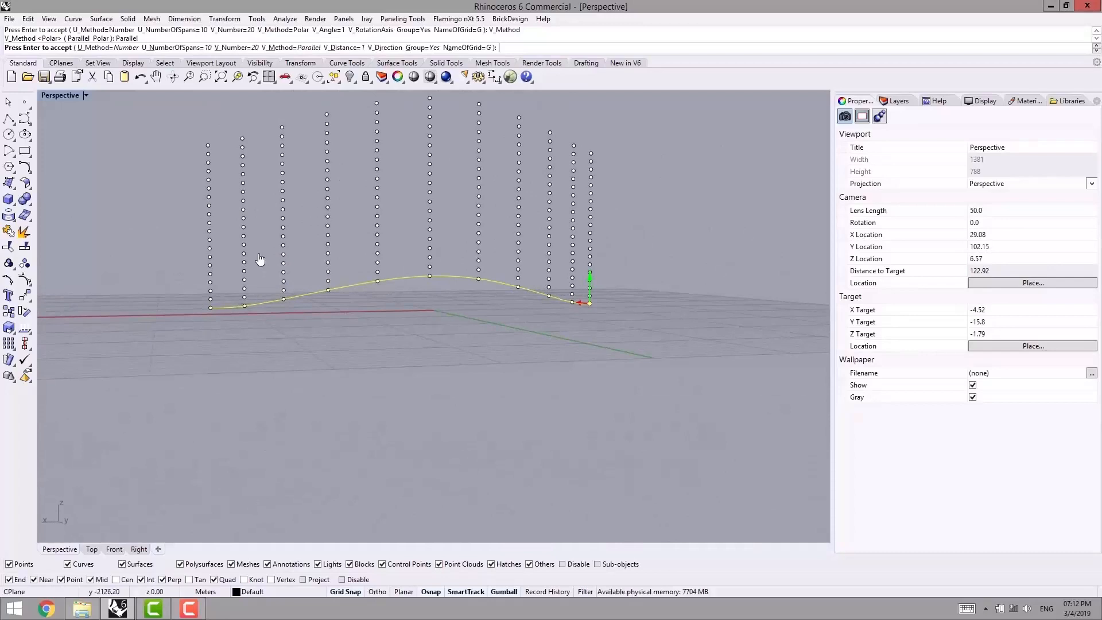
key(Return)
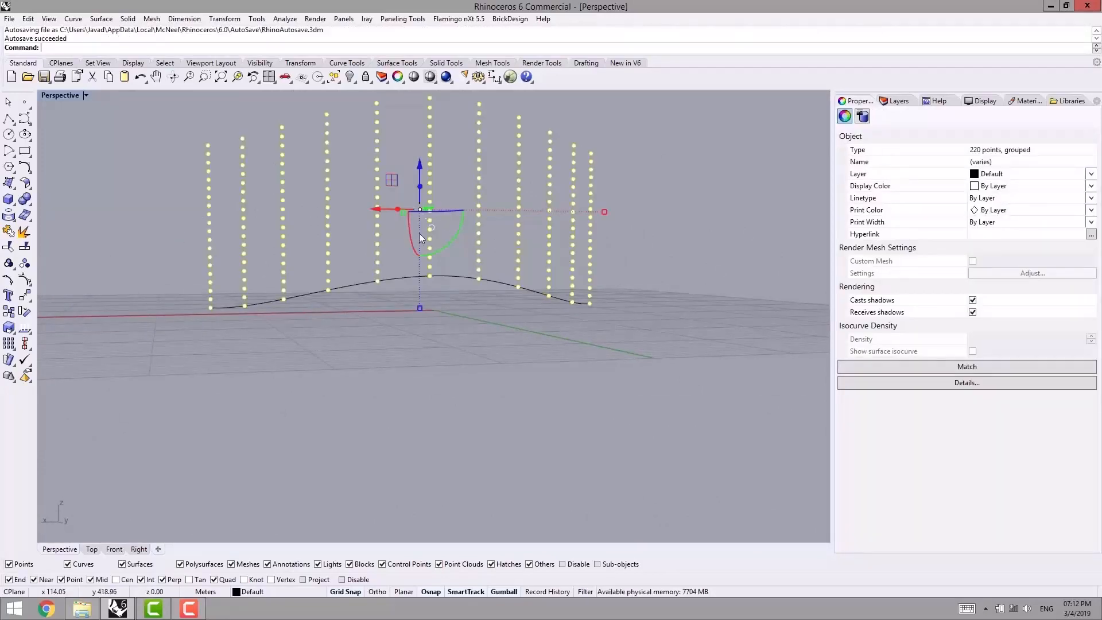
- Delete the finished point grid together with its base curve
scroll(375, 259, down, 7)
right_drag(375, 262, 401, 272)
drag(523, 181, 284, 354)
key(Delete)
- Draw a two-point interpolated curve along the X axis, running from the positive side past the origin
right_drag(336, 300, 310, 344)
scroll(331, 331, up, 4)
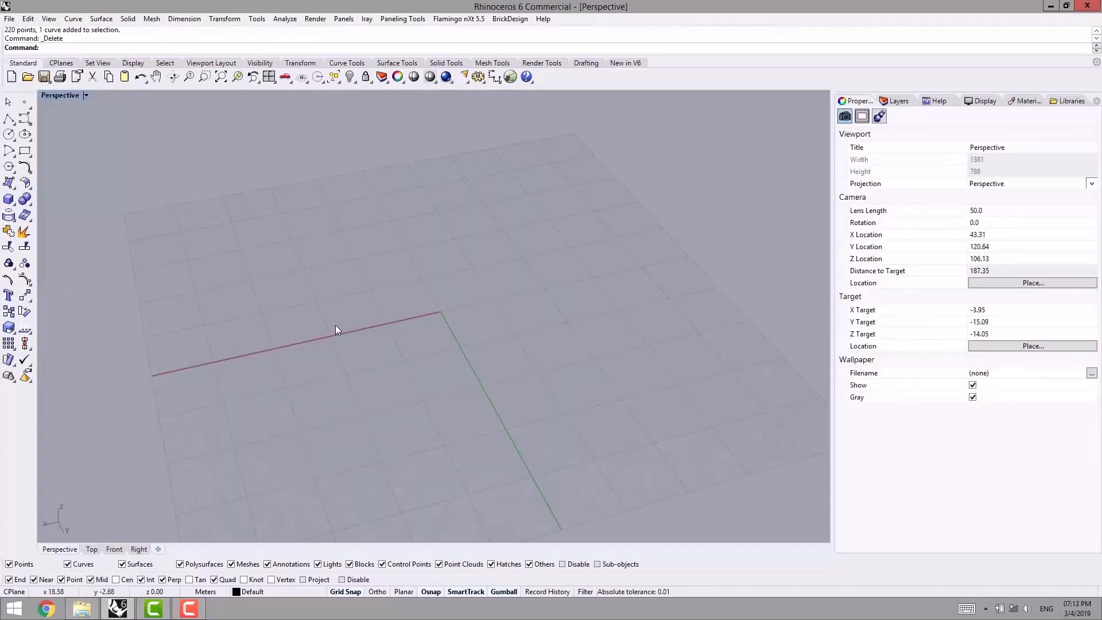
middle_click(336, 325)
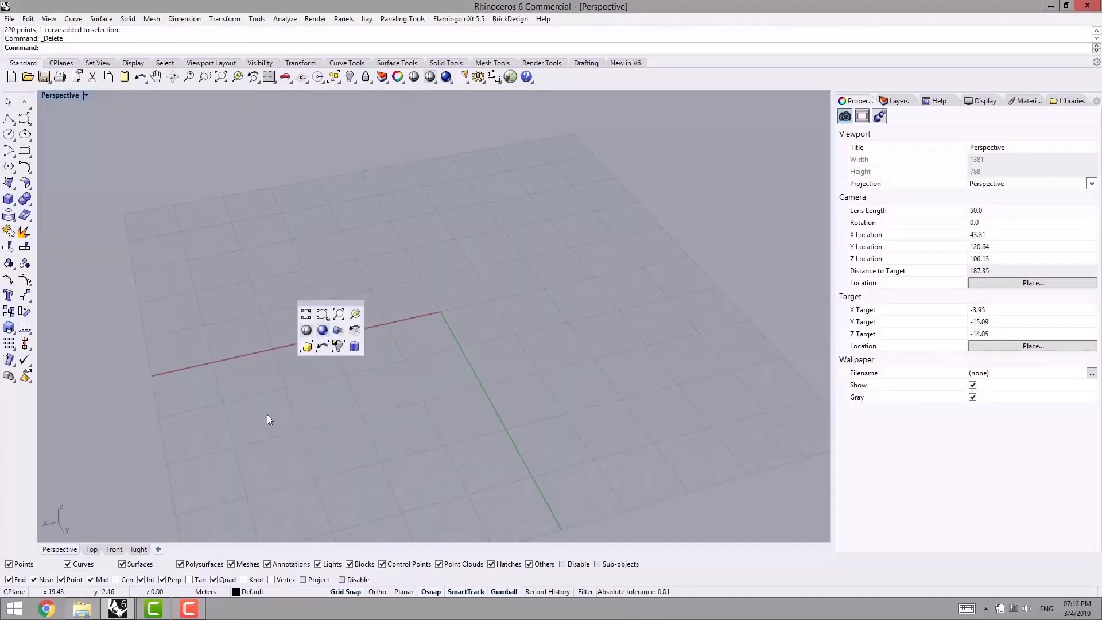
click(305, 314)
click(285, 347)
click(547, 290)
key(Return)
- Draw a second two-point interpolated curve rising from the first curve's starting end
key(Return)
click(274, 347)
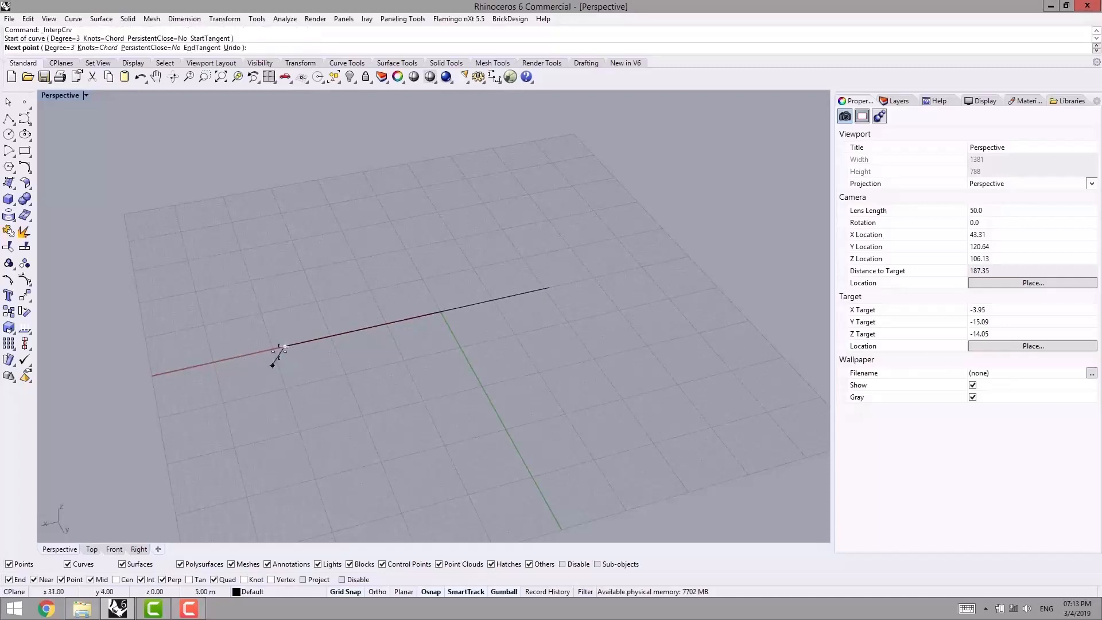
scroll(281, 186, down, 3)
right_drag(281, 190, 332, 269)
click(283, 162)
key(Return)
- Show the control points and move them to bend the ground curve outward and give the rising curve a gentle bend
scroll(327, 268, up, 3)
click(325, 267)
key(F10)
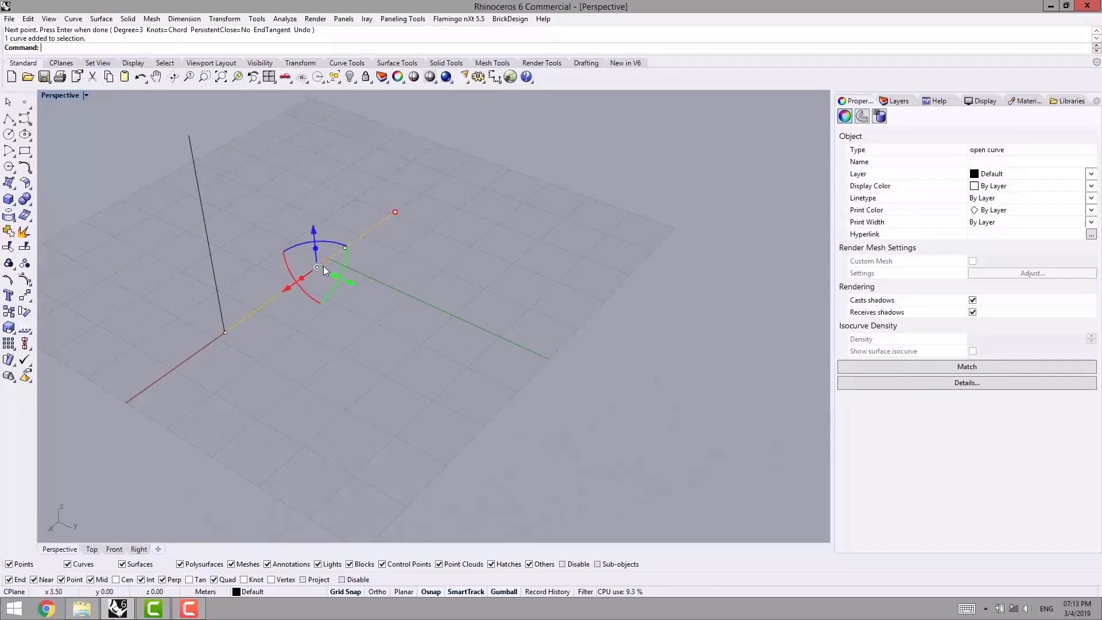
drag(265, 207, 384, 308)
shift+right_drag(246, 273, 336, 332)
click(341, 332)
drag(255, 406, 357, 292)
drag(377, 351, 355, 341)
drag(274, 264, 409, 330)
click(453, 273)
right_drag(452, 274, 390, 364)
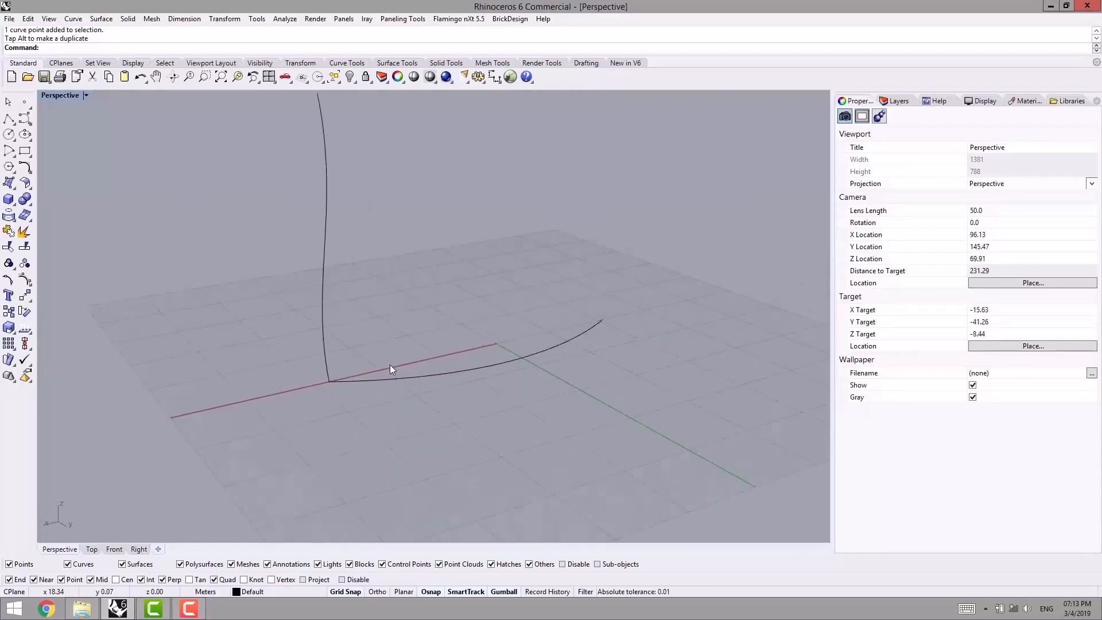
- Create an Extrude Along Two Curves paneling grid, picking the ground curve first and the rising curve second
right_drag(367, 298, 369, 309)
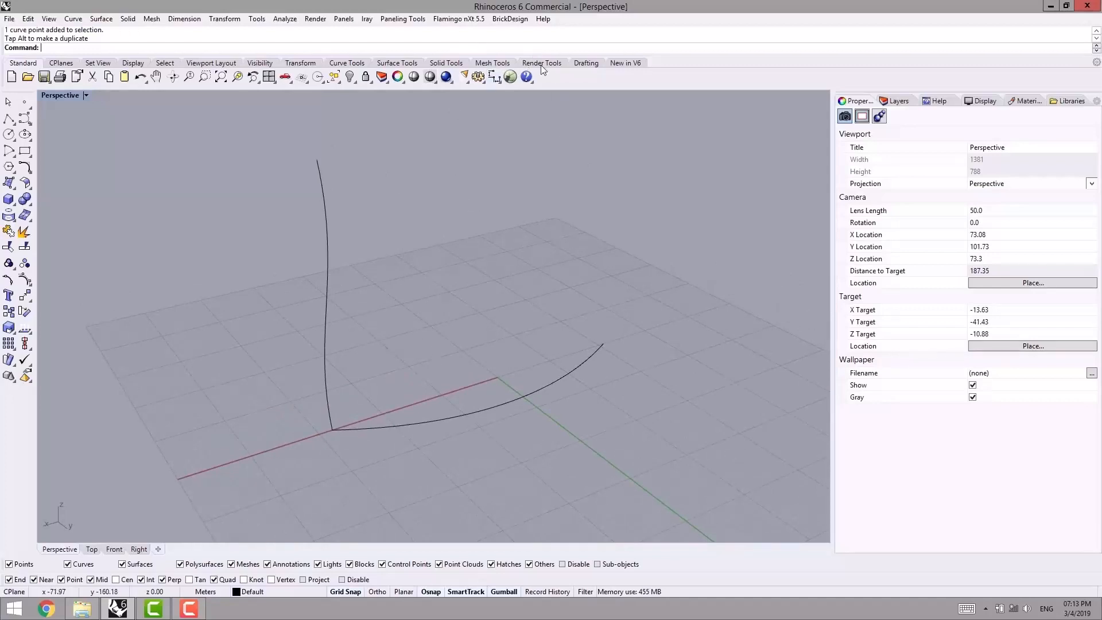
click(396, 21)
mouse_move(349, 36)
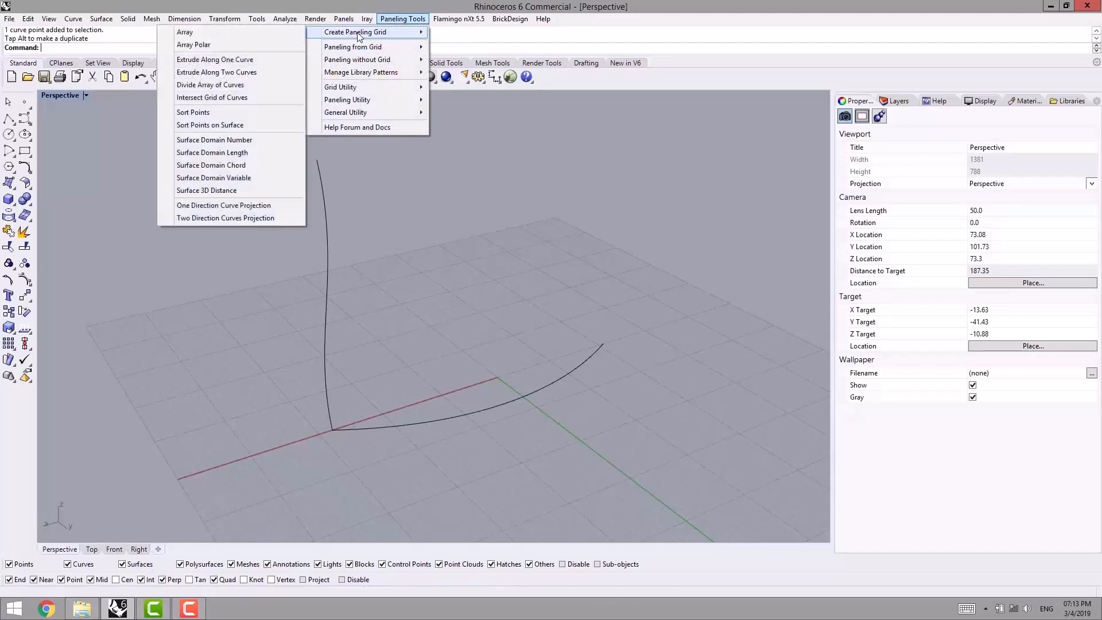
click(237, 75)
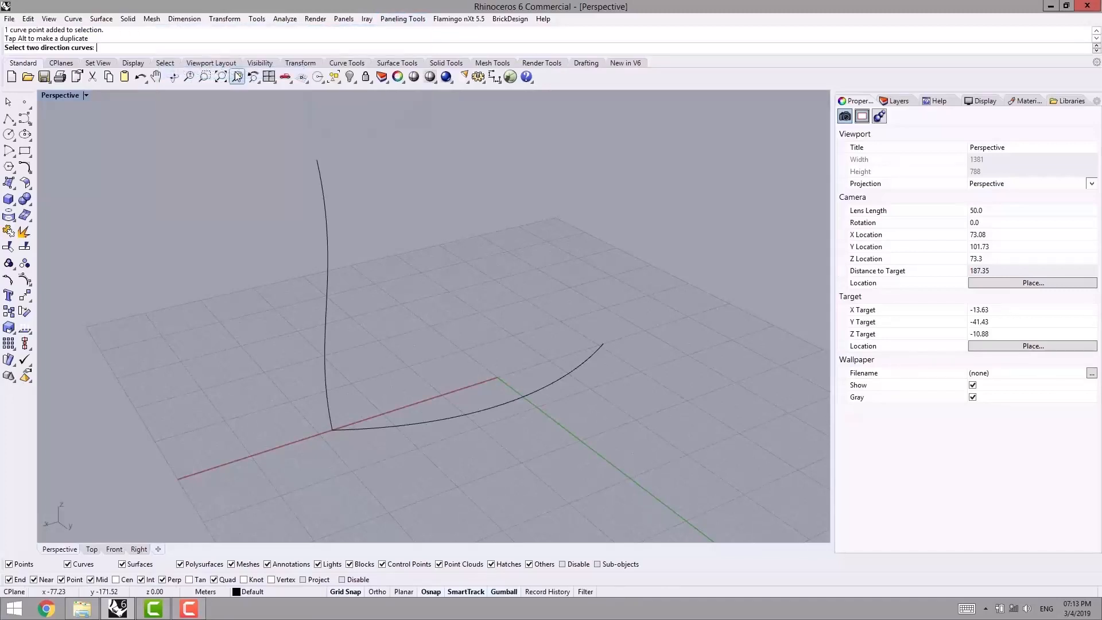
click(387, 427)
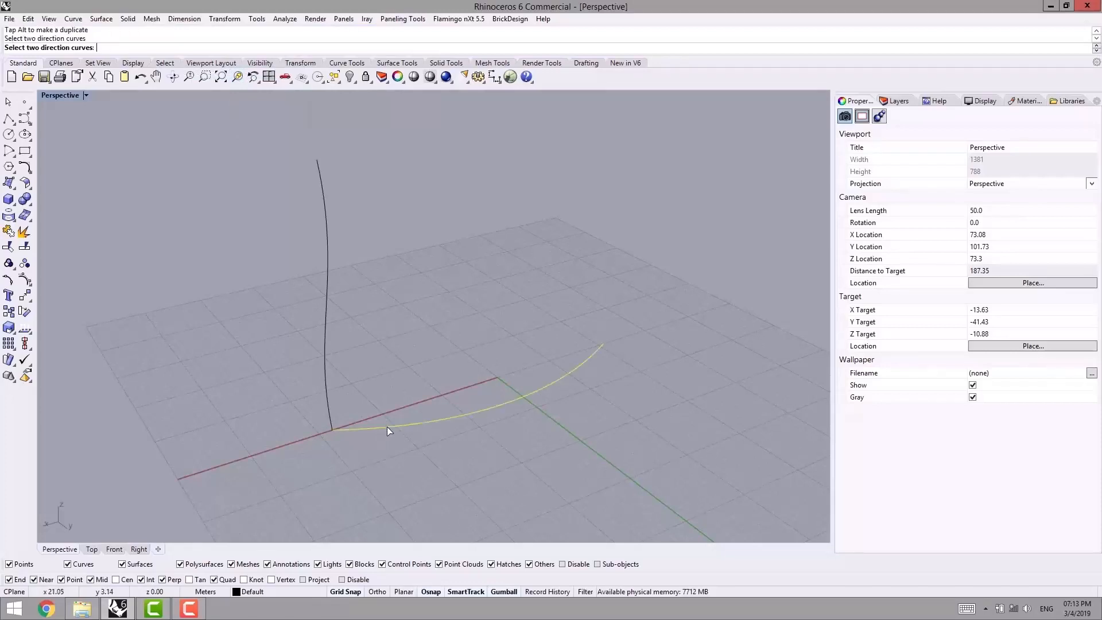
click(324, 360)
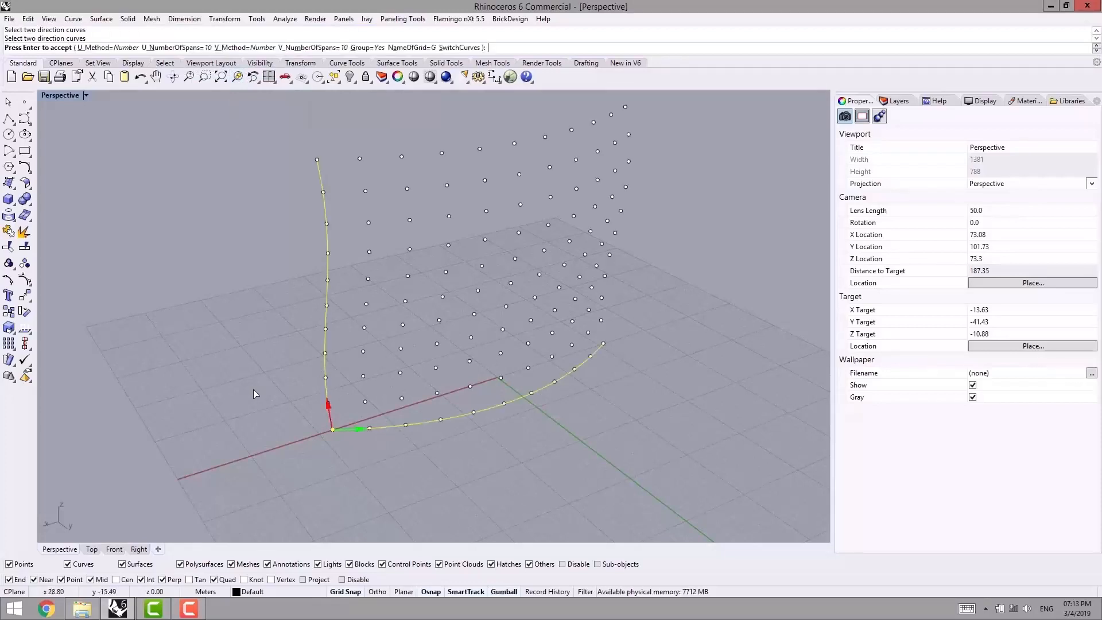
- Examine the two-curve grid preview, comparing the point spacing and U and V directions along both curves with the span options
scroll(398, 367, down, 6)
right_drag(398, 371, 451, 373)
scroll(474, 286, up, 4)
right_drag(474, 286, 460, 264)
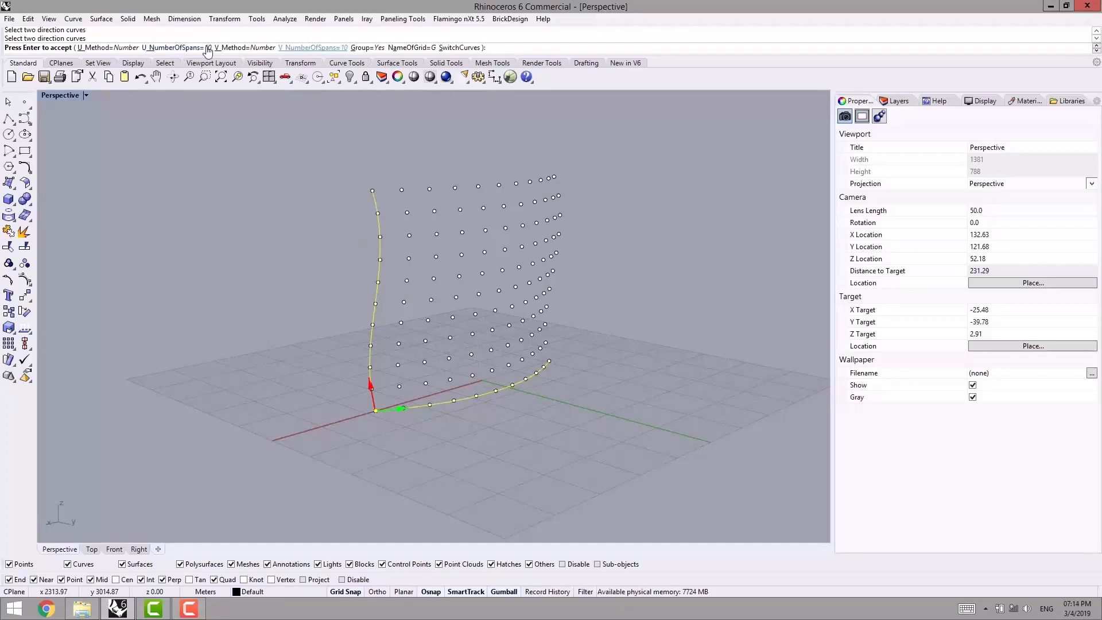
right_drag(249, 299, 222, 344)
right_drag(297, 193, 302, 189)
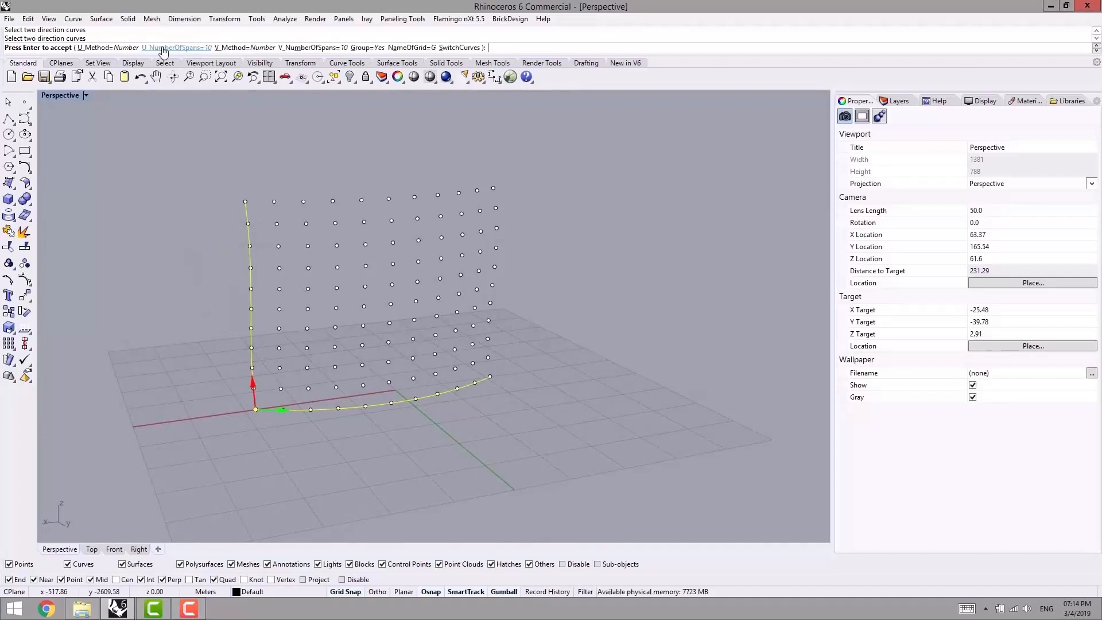
scroll(274, 331, up, 4)
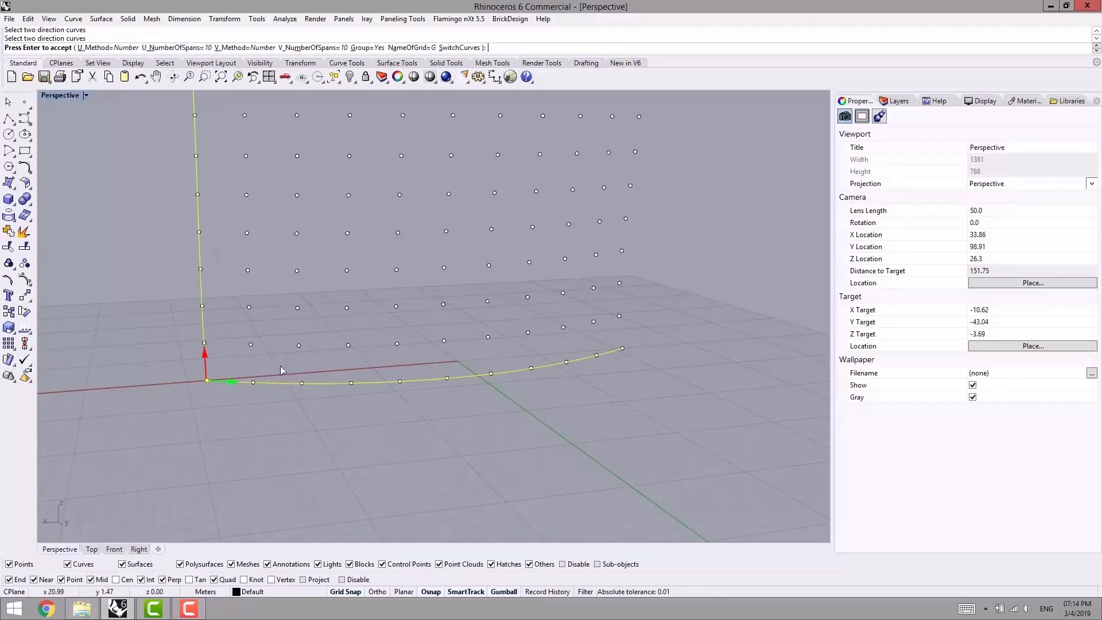
right_drag(517, 387, 541, 326)
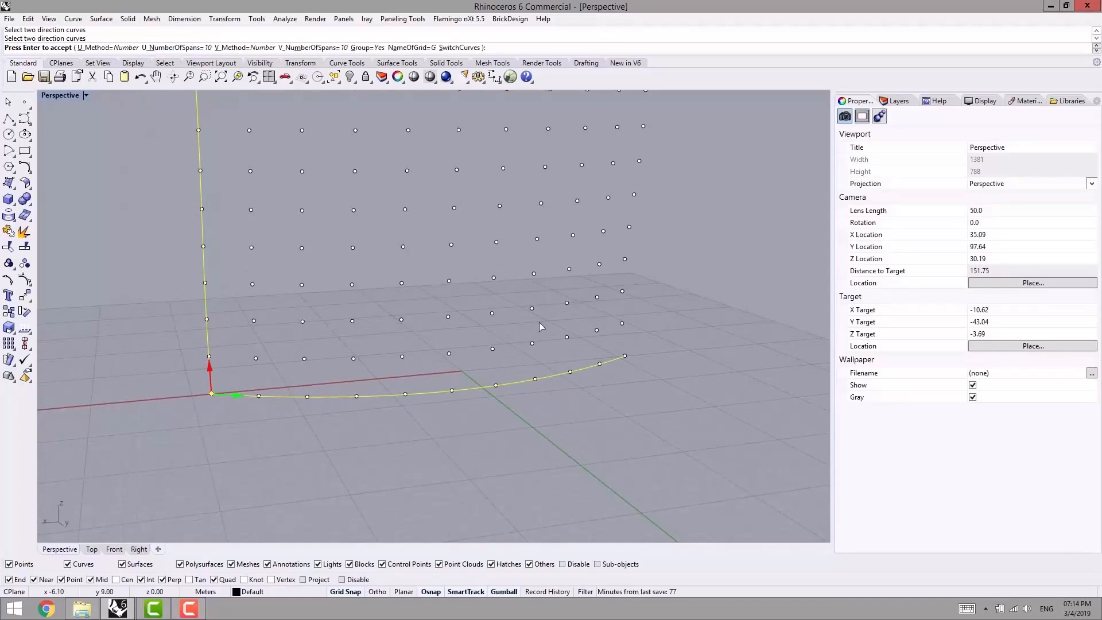
scroll(338, 276, down, 2)
right_drag(342, 283, 287, 296)
scroll(288, 276, down, 2)
right_drag(184, 216, 232, 218)
scroll(287, 252, up, 2)
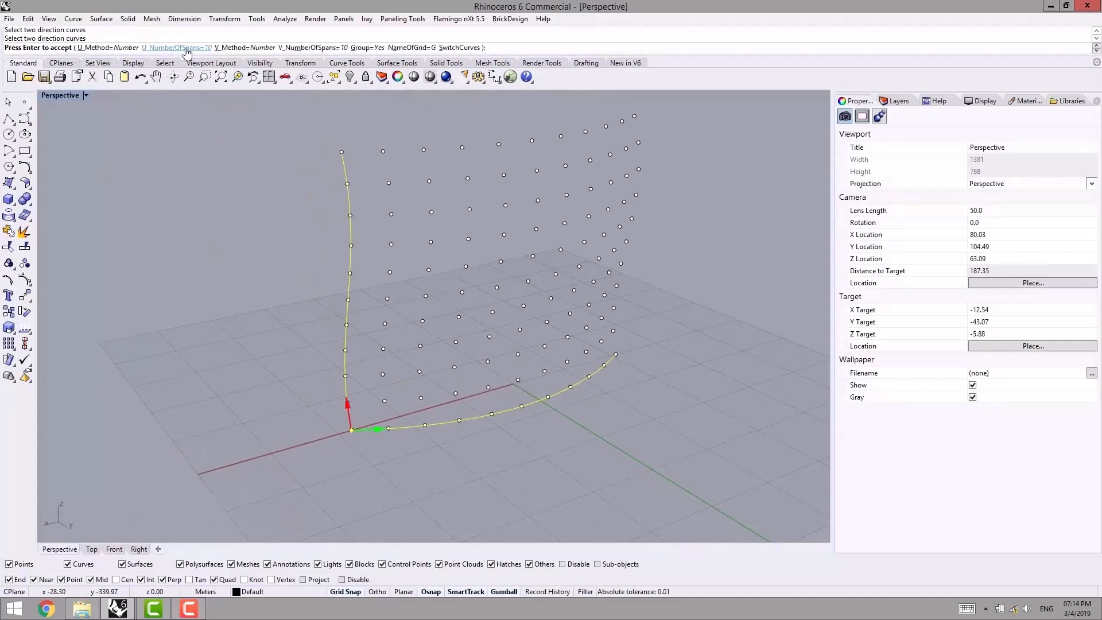
right_drag(308, 283, 301, 280)
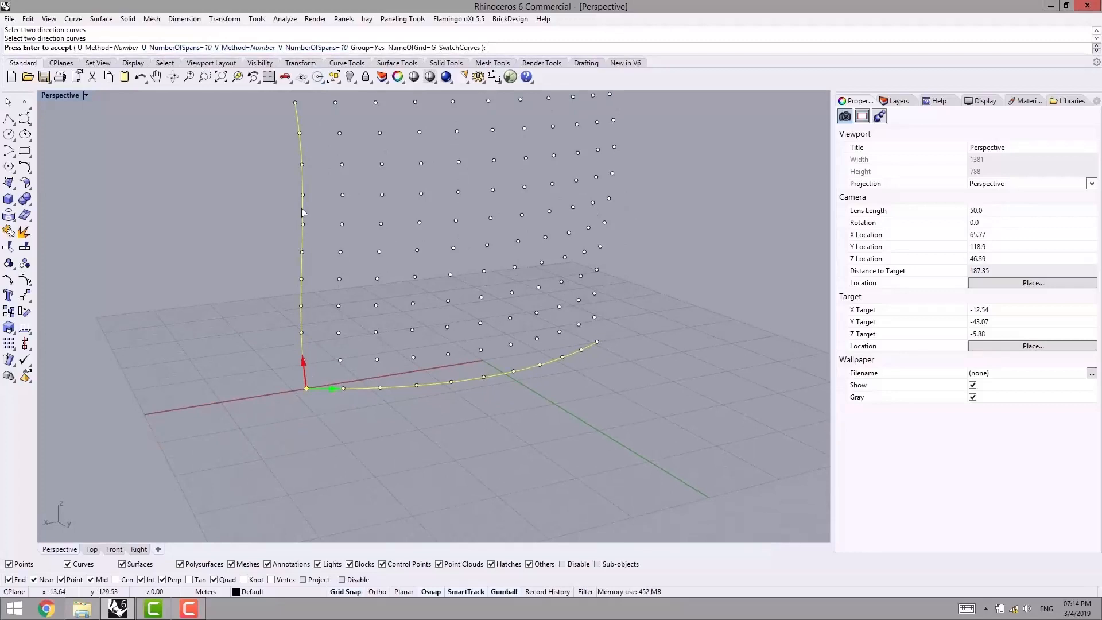
right_drag(402, 265, 180, 275)
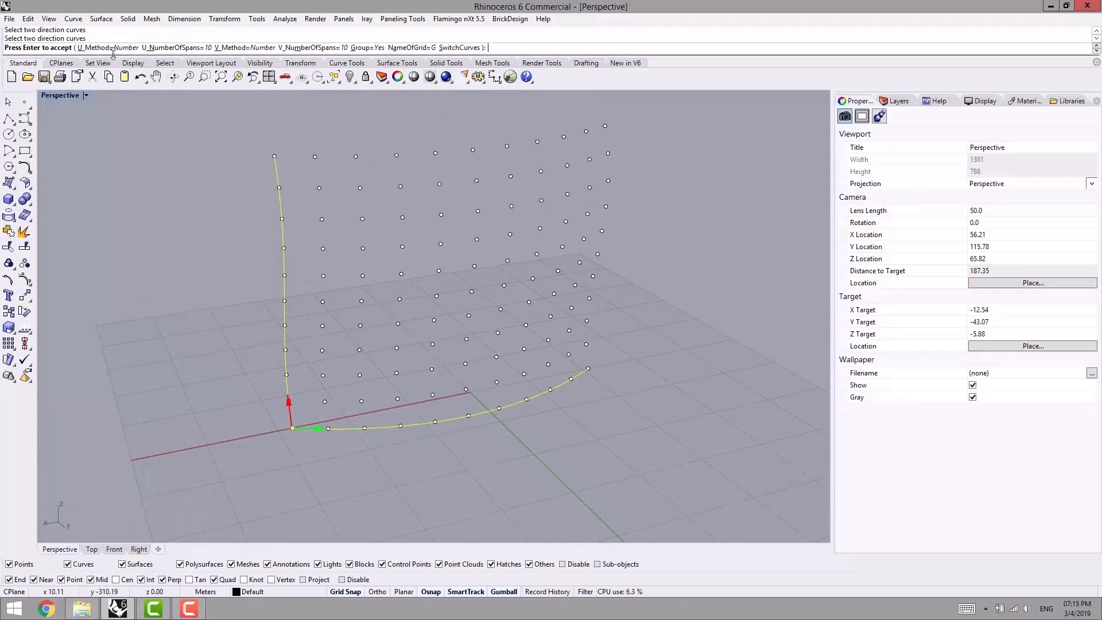
- Review the U method choices, keep Number and accept the two-curve grid
click(92, 49)
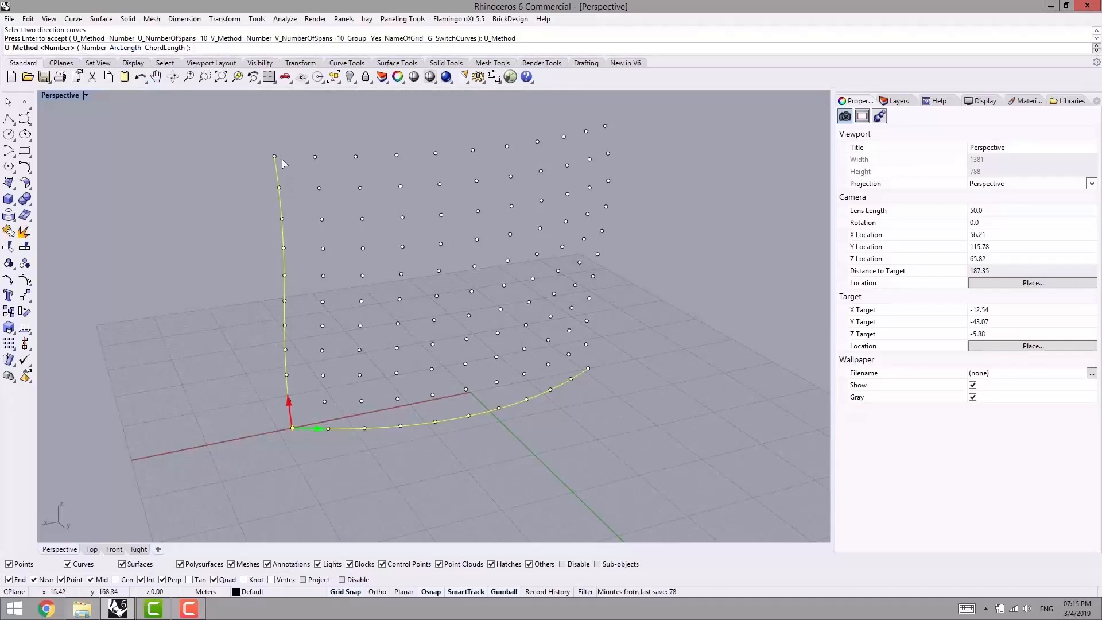
scroll(264, 311, down, 2)
shift+right_drag(263, 315, 224, 318)
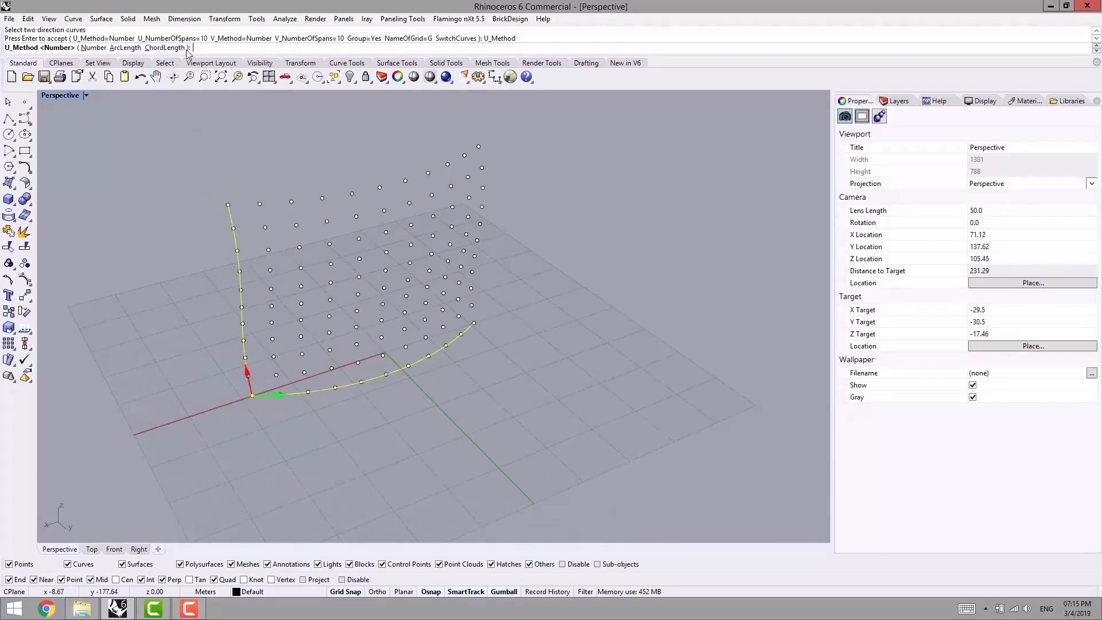
shift+right_drag(181, 292, 161, 257)
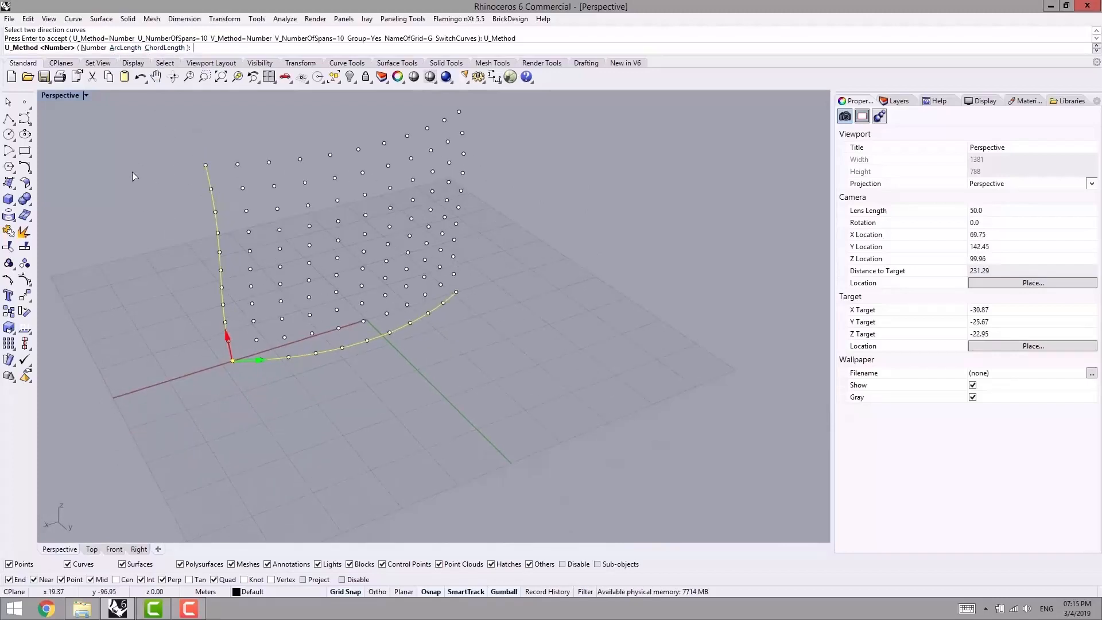
right_click(150, 231)
shift+right_drag(194, 407, 199, 348)
right_click(198, 348)
right_drag(235, 388, 225, 410)
click(91, 550)
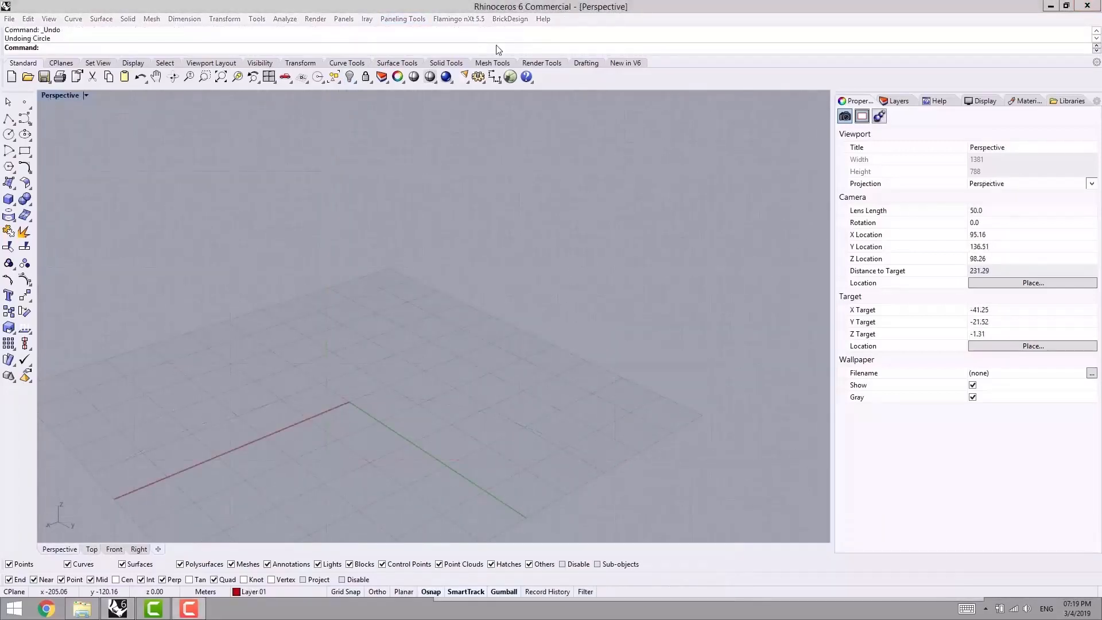
click(404, 19)
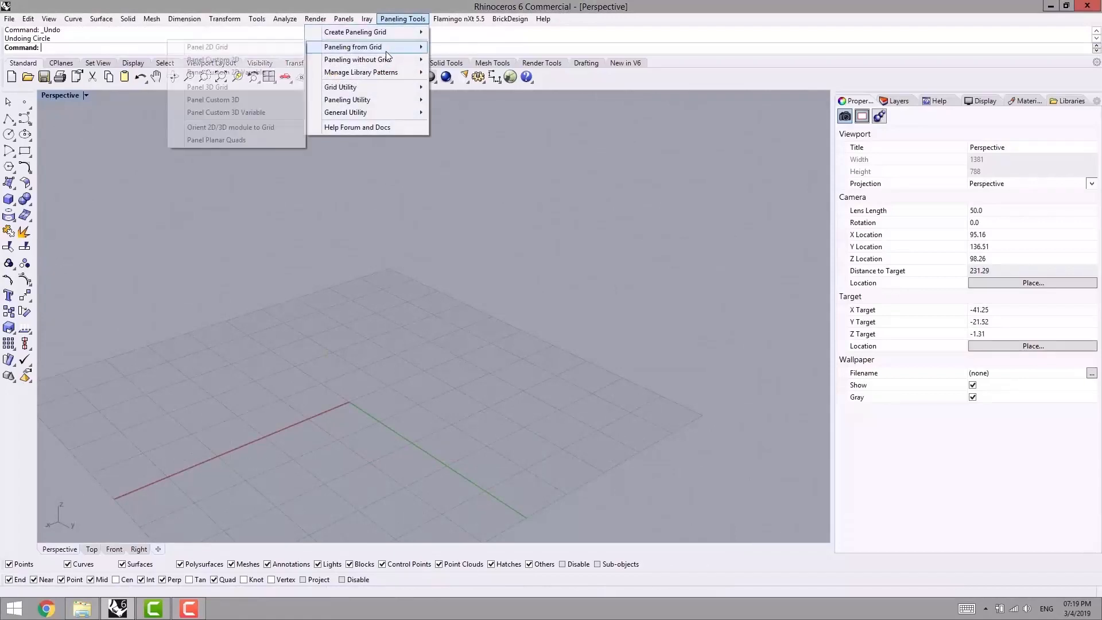
mouse_move(402, 19)
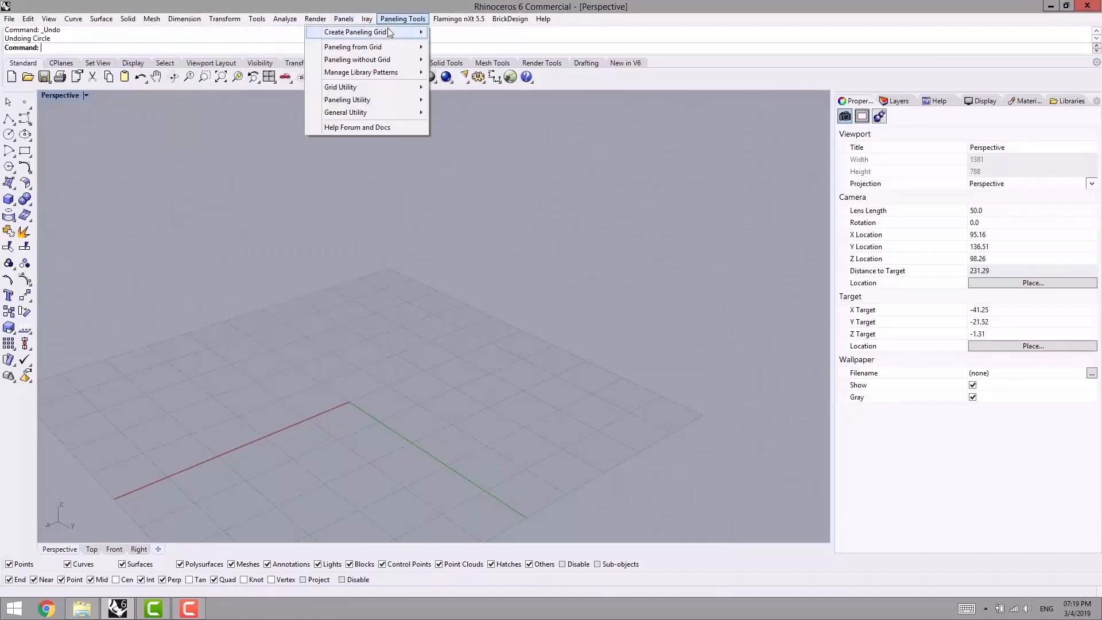
mouse_move(355, 32)
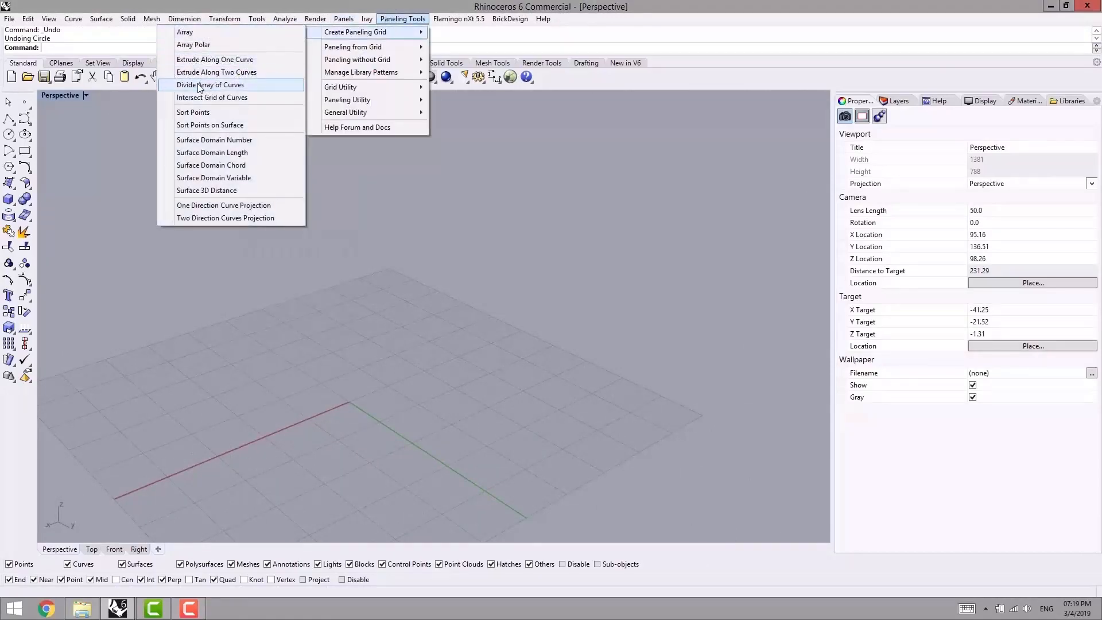
click(350, 378)
right_drag(351, 378, 395, 303)
- Draw a circle on the ground plane centred at the origin (0)
click(269, 593)
click(276, 505)
shift+right_drag(314, 372, 355, 397)
click(8, 133)
text(0)
key(Return)
click(373, 325)
- Create a linear array of the circle as a vertical stack of 12, using the origin (0) as the first reference point
right_drag(397, 376, 363, 362)
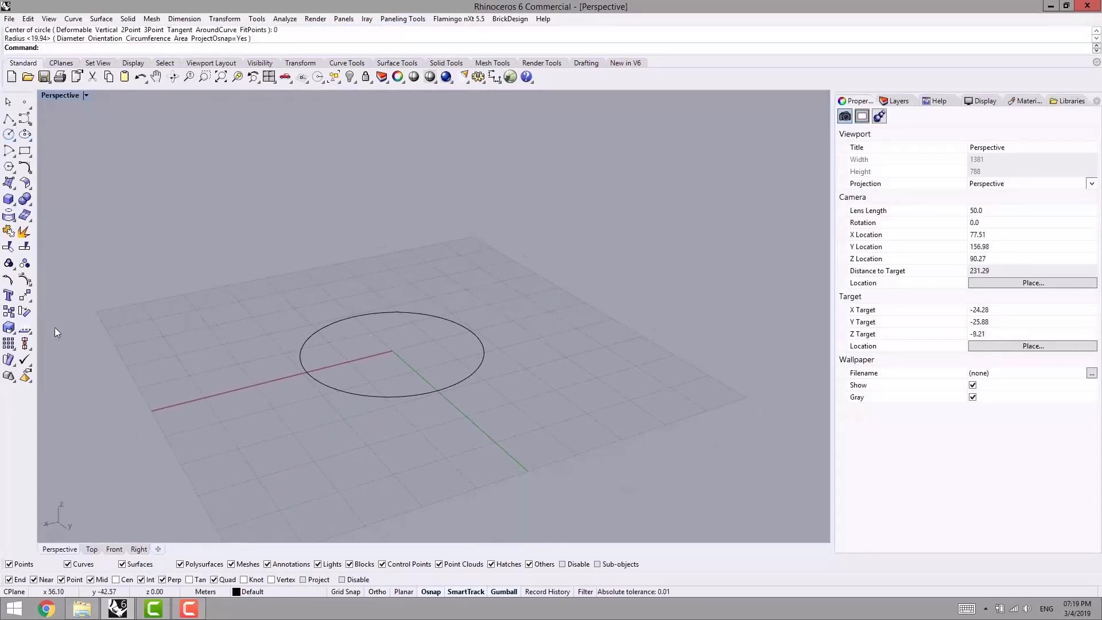
click(9, 345)
click(101, 350)
shift+right_drag(273, 308, 355, 369)
click(338, 338)
key(Return)
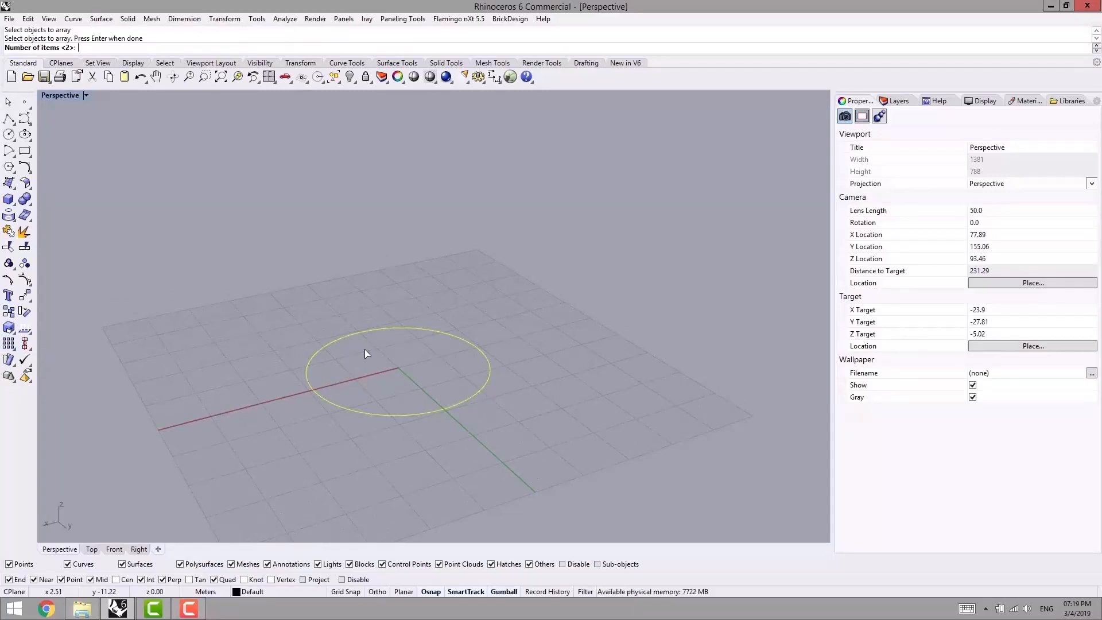
text(12)
key(Return)
text(0)
key(Return)
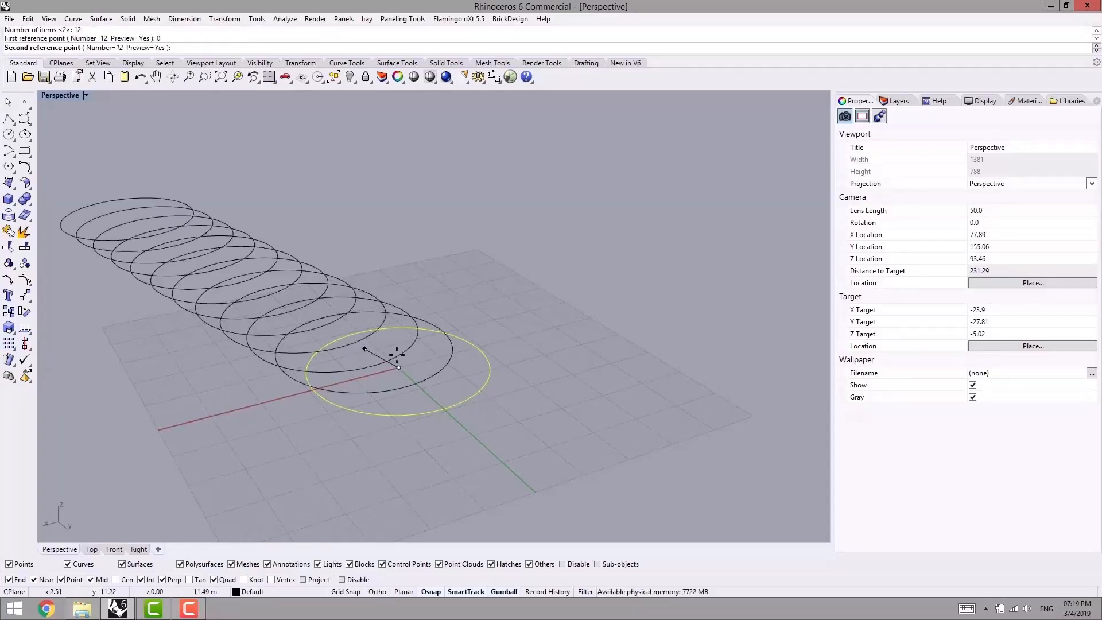
ctrl+click(398, 366)
scroll(398, 311, down, 6)
mouse_move(462, 319)
right_down()
mouse_move(480, 284)
mouse_move(468, 336)
mouse_move(454, 323)
right_up()
click(491, 302)
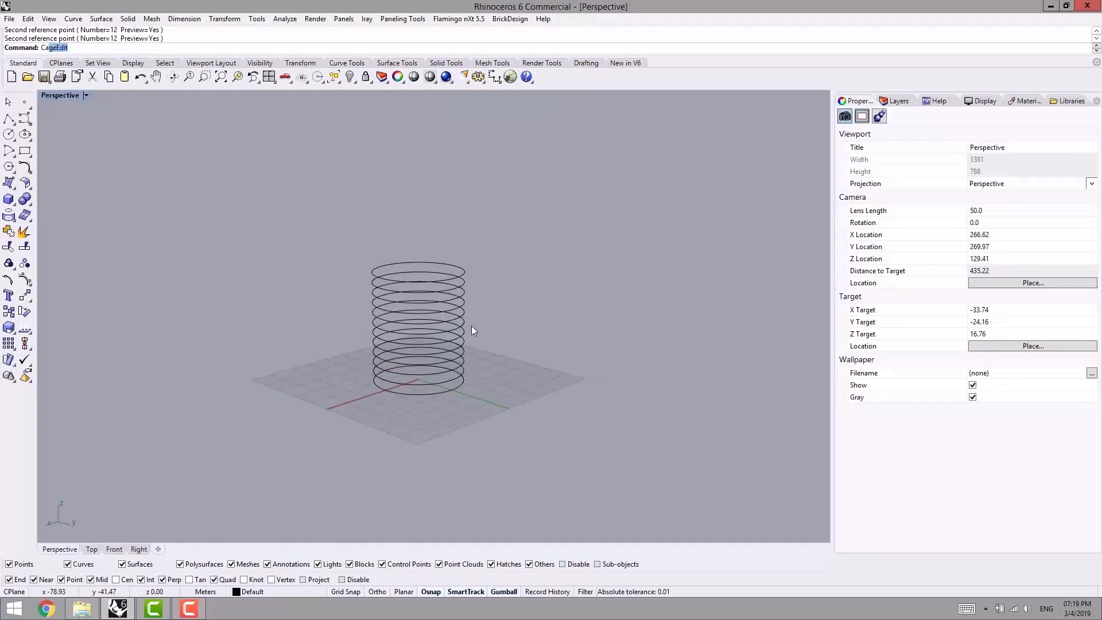
- Apply CageEdit to all the stacked circles with a bounding-box cage, accepting the default cage settings and the Global region
key(Return)
drag(474, 250, 395, 372)
key(Return)
right_drag(395, 373, 303, 290)
text(b)
key(Return)
key(Return)
key(Return)
key(Return)
- In the Front view, widen the lower-middle row of cage points to bulge the lower part of the stack
click(114, 549)
scroll(315, 360, down, 4)
drag(213, 313, 481, 297)
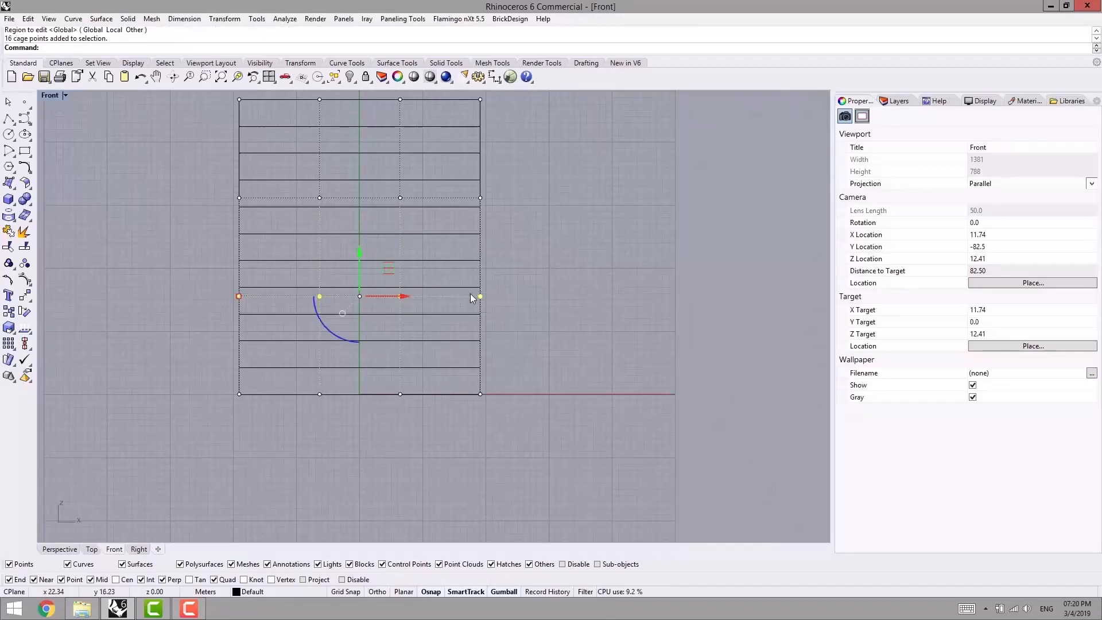
drag(240, 297, 160, 298)
right_drag(216, 244, 212, 399)
- Narrow the upper rows of cage points to form the vase's neck
drag(213, 234, 244, 265)
shift+drag(303, 220, 497, 269)
drag(234, 255, 280, 254)
drag(208, 345, 322, 352)
key(Escape)
- Delete the control cage in the Perspective view, leaving only the vase-shaped stack of circles
click(60, 549)
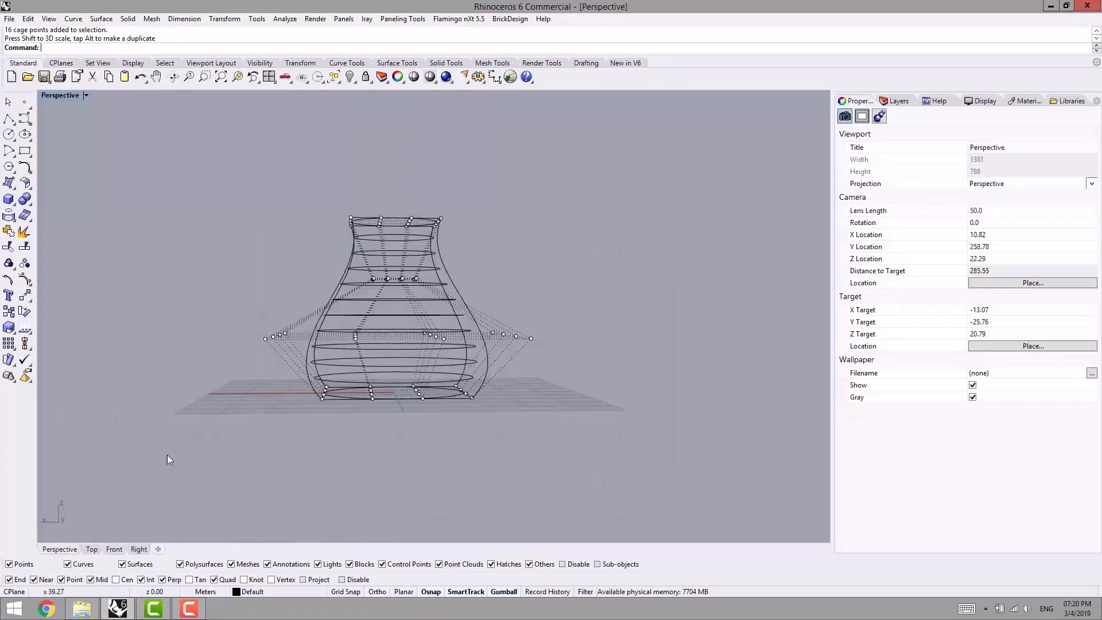
right_drag(167, 454, 275, 453)
drag(517, 277, 518, 277)
key(Delete)
right_drag(518, 277, 463, 362)
scroll(464, 362, up, 4)
right_drag(406, 407, 473, 388)
right_drag(448, 302, 383, 366)
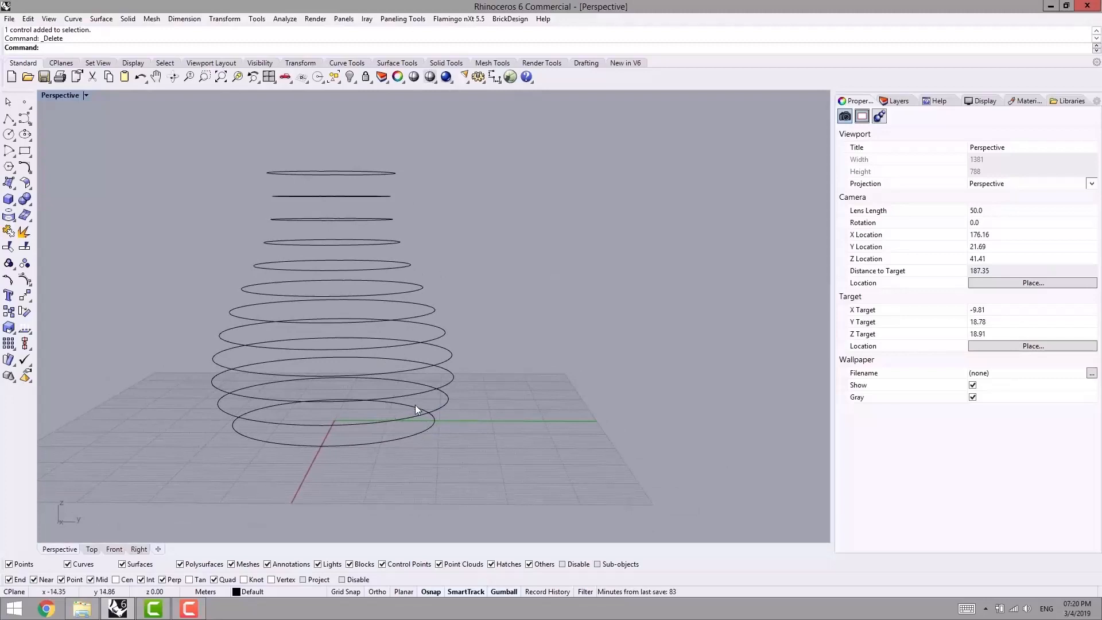
- Create a Divide Array of Curves paneling grid from all the vase circles, keeping SortCurvesOrder=Yes and SortMethod=StartPoint
right_drag(493, 256, 430, 237)
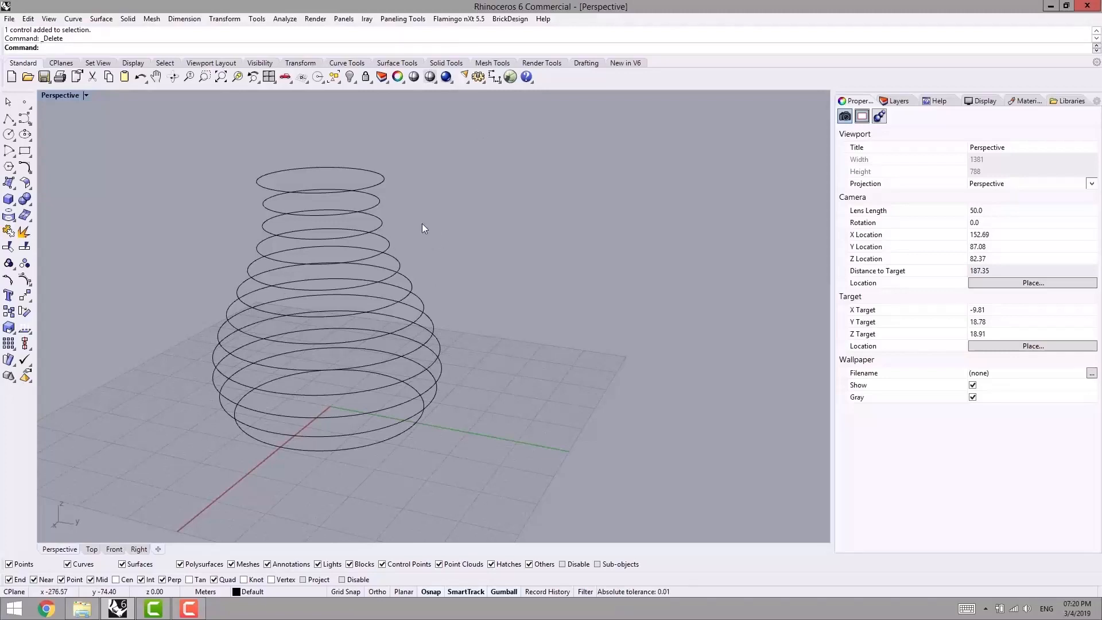
right_drag(474, 216, 395, 193)
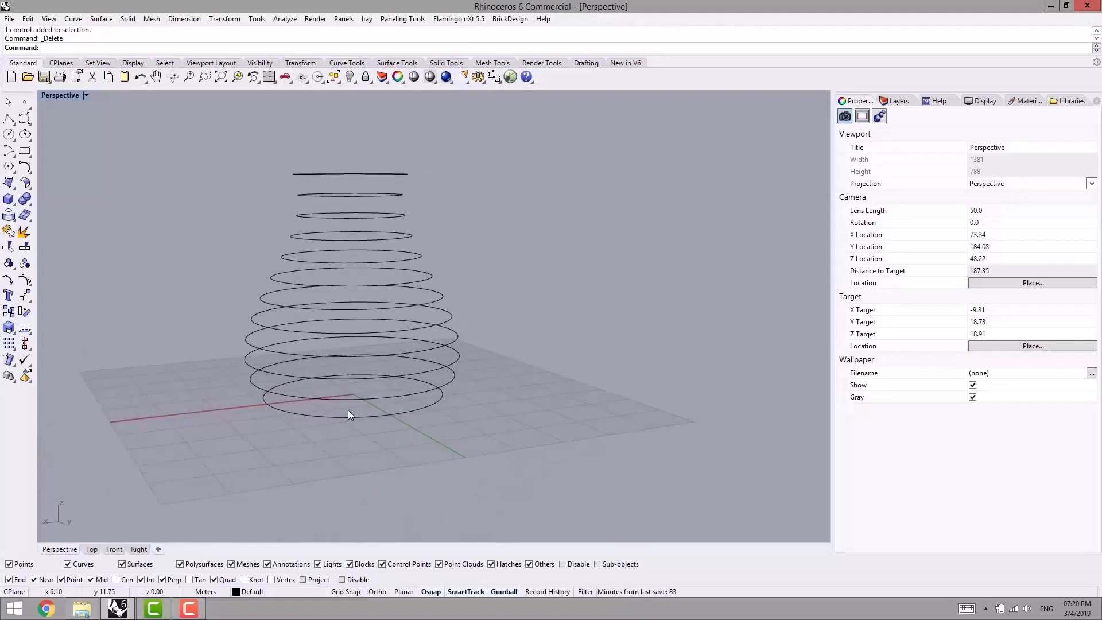
right_drag(347, 410, 357, 431)
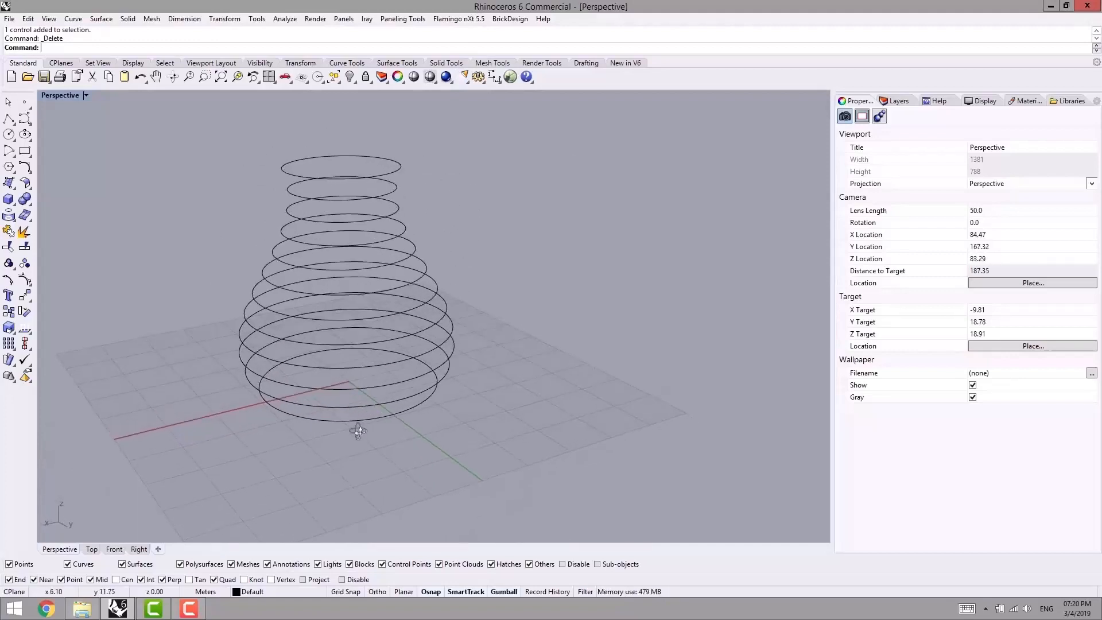
click(403, 19)
mouse_move(384, 36)
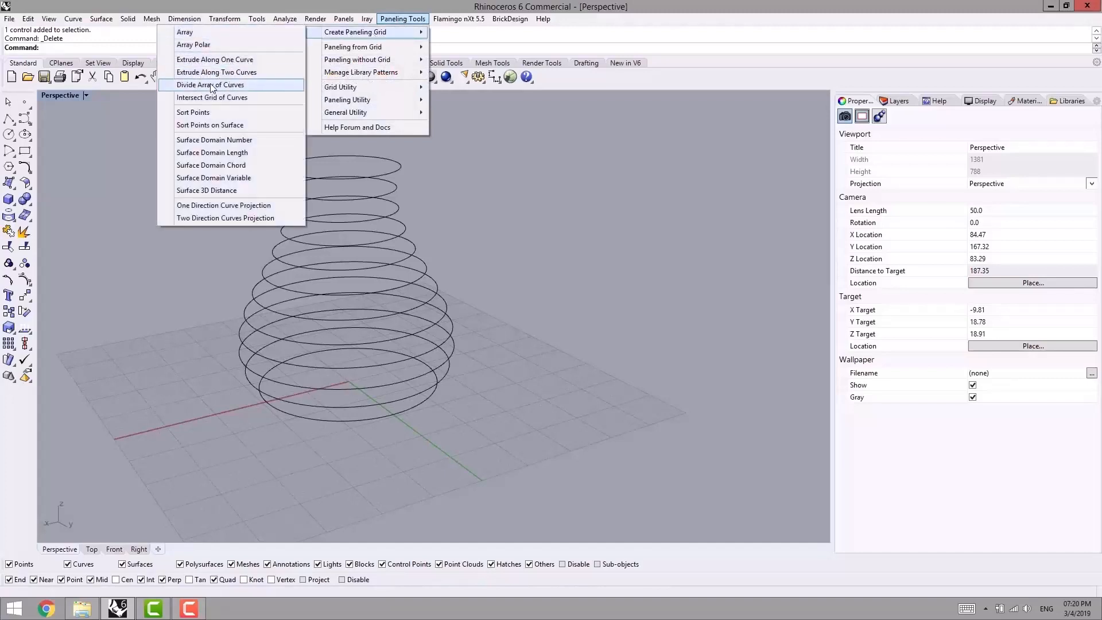
click(248, 87)
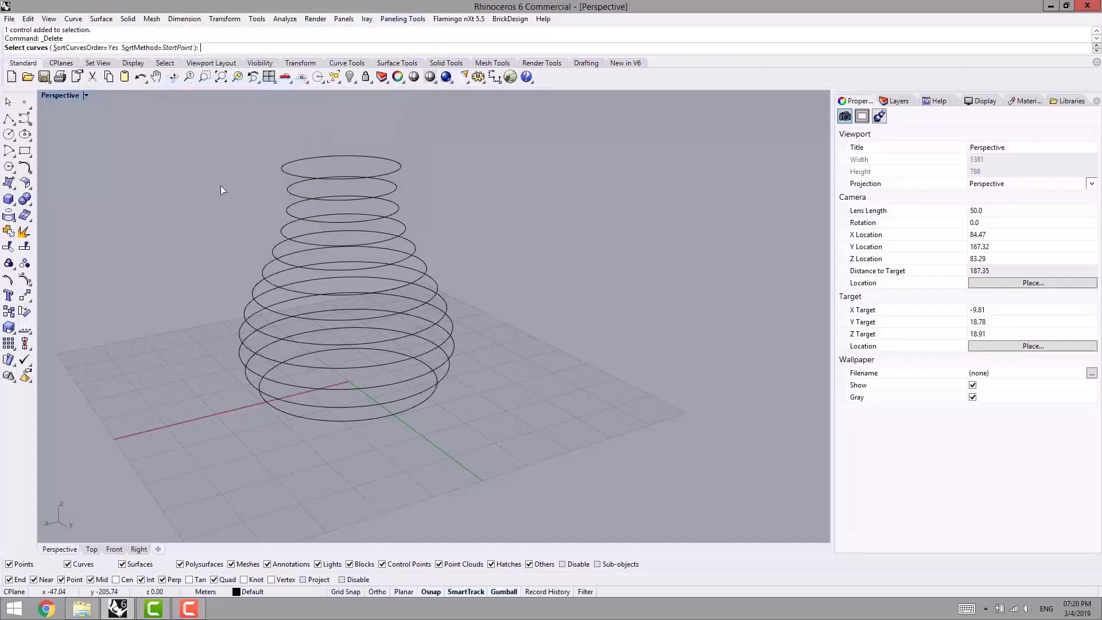
right_drag(221, 185, 228, 188)
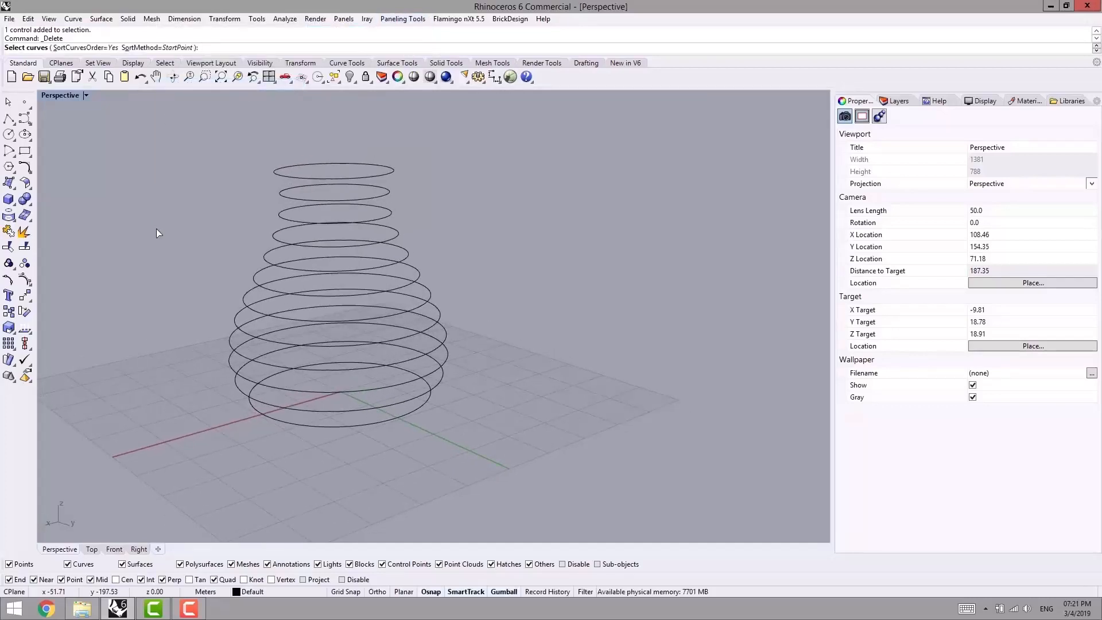
right_drag(103, 155, 326, 446)
drag(307, 208, 306, 151)
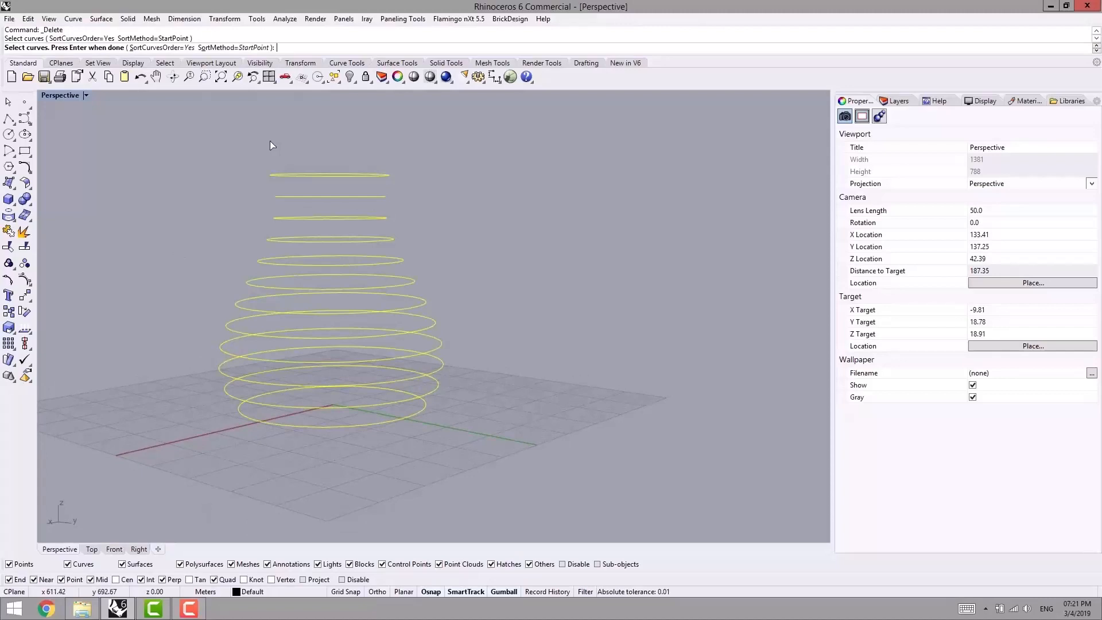
key(Return)
- Check the grid points and direction arrows around the vase and set the number of spans to 12
right_drag(264, 333, 414, 411)
right_drag(452, 294, 517, 305)
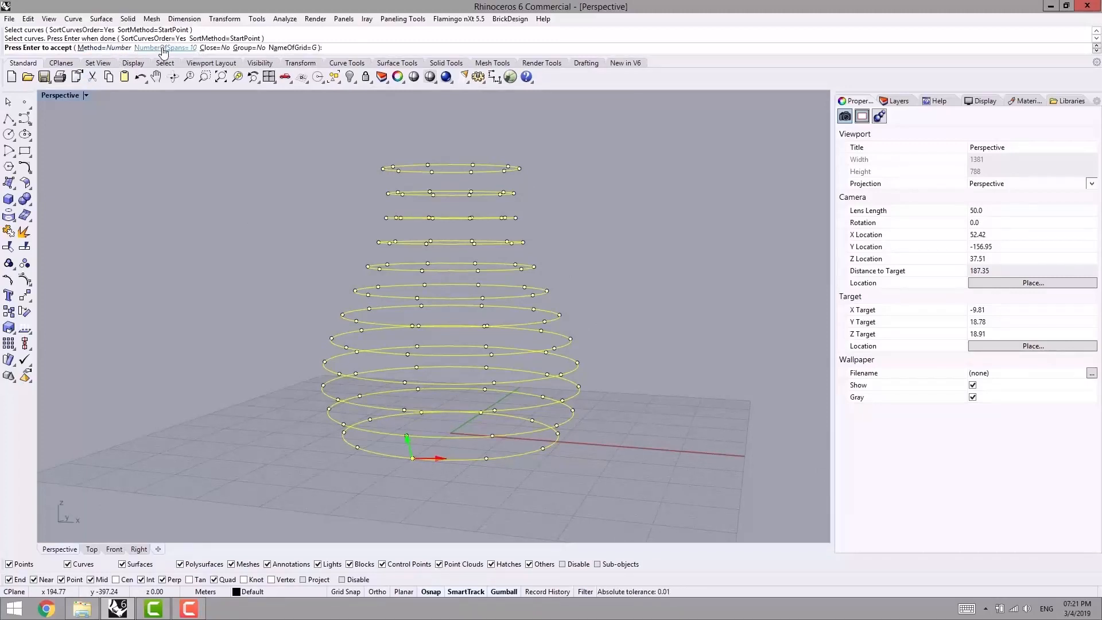
right_drag(355, 321, 348, 326)
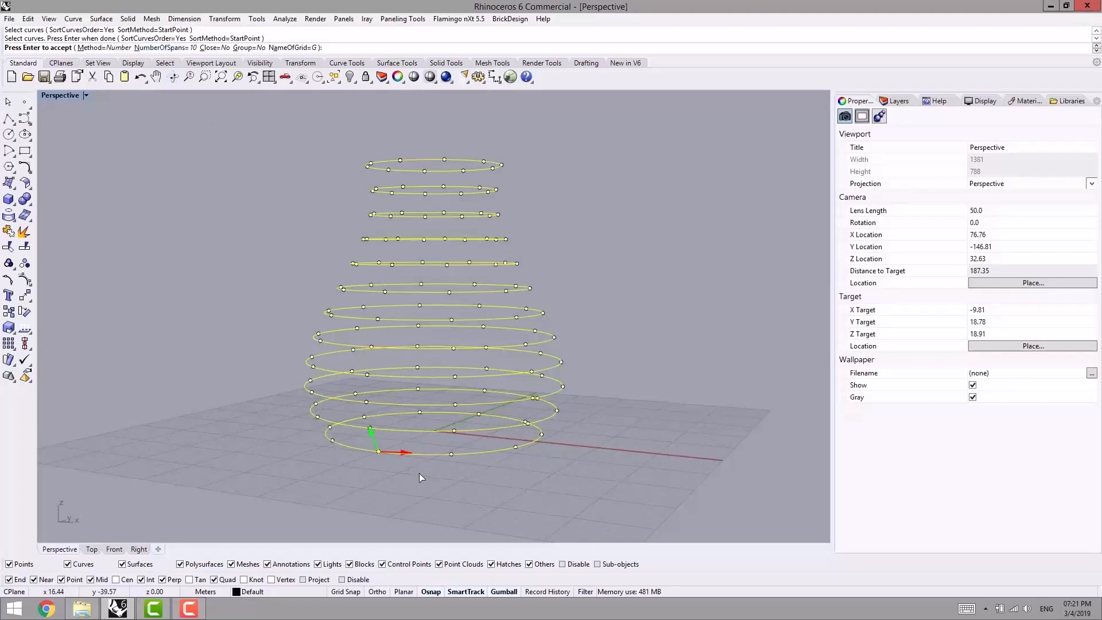
right_drag(553, 457, 508, 457)
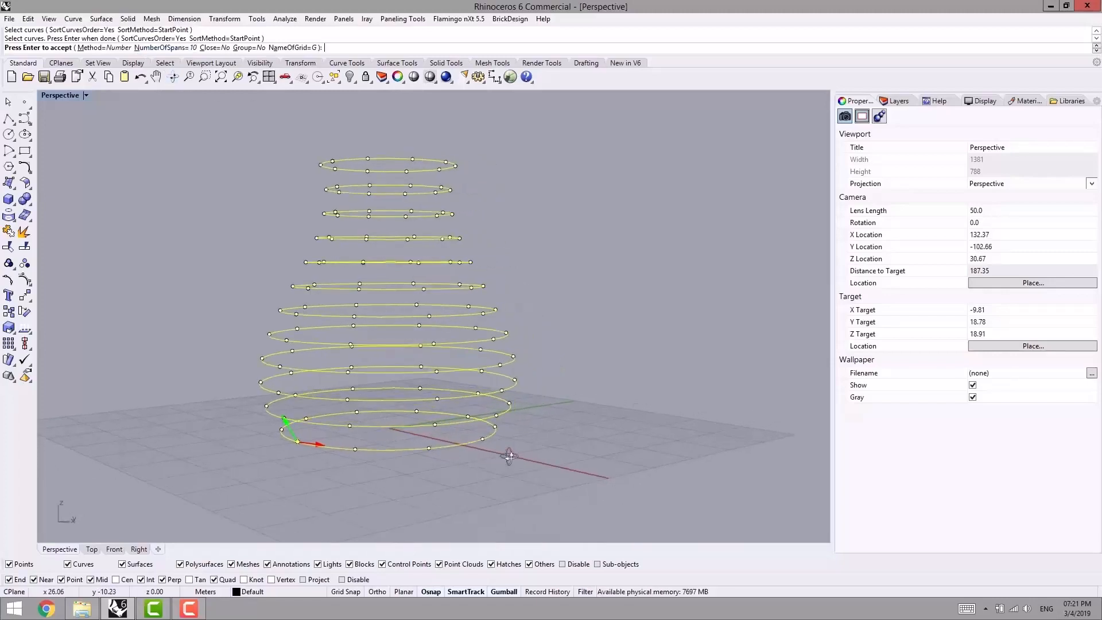
click(155, 48)
text(12)
key(Return)
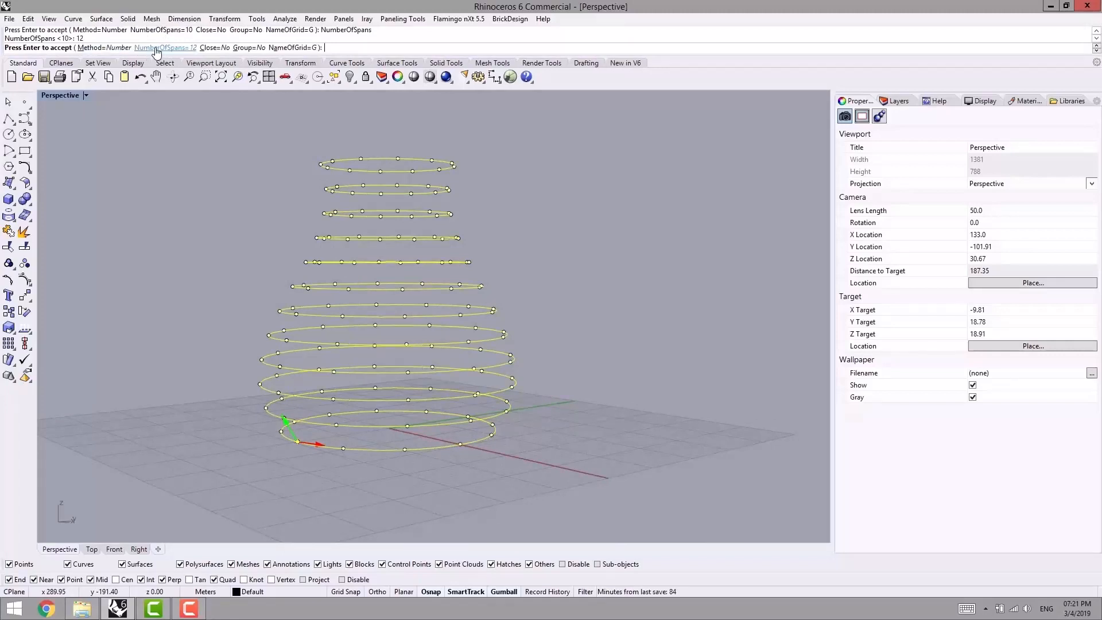
- Set the vase grid's number of spans to 20
click(156, 48)
text(20)
key(Return)
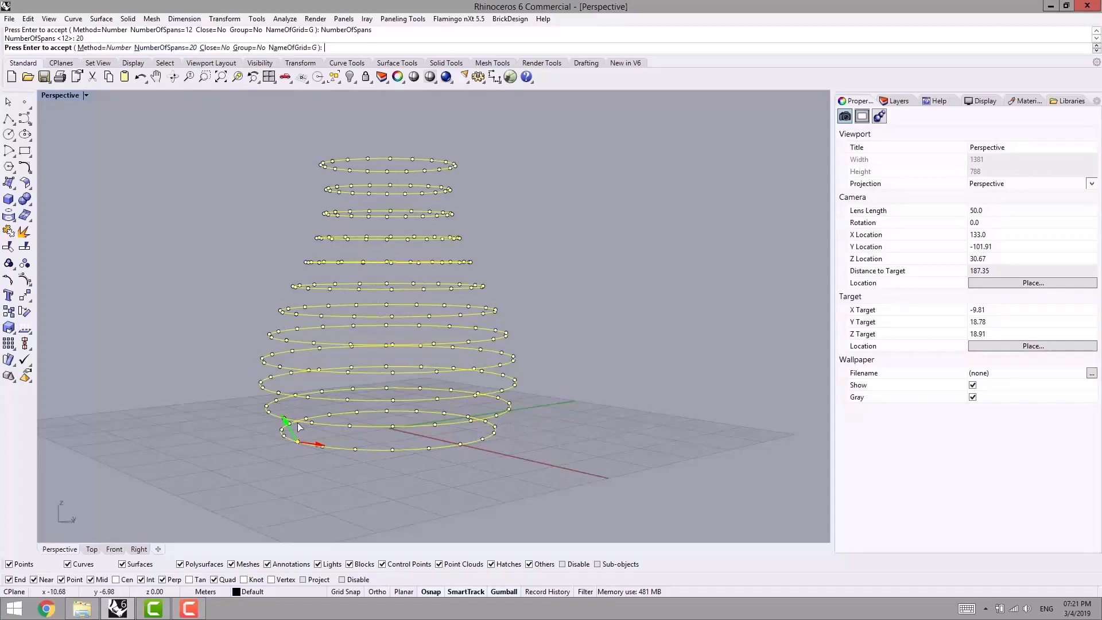
scroll(253, 229, down, 4)
right_drag(249, 284, 355, 296)
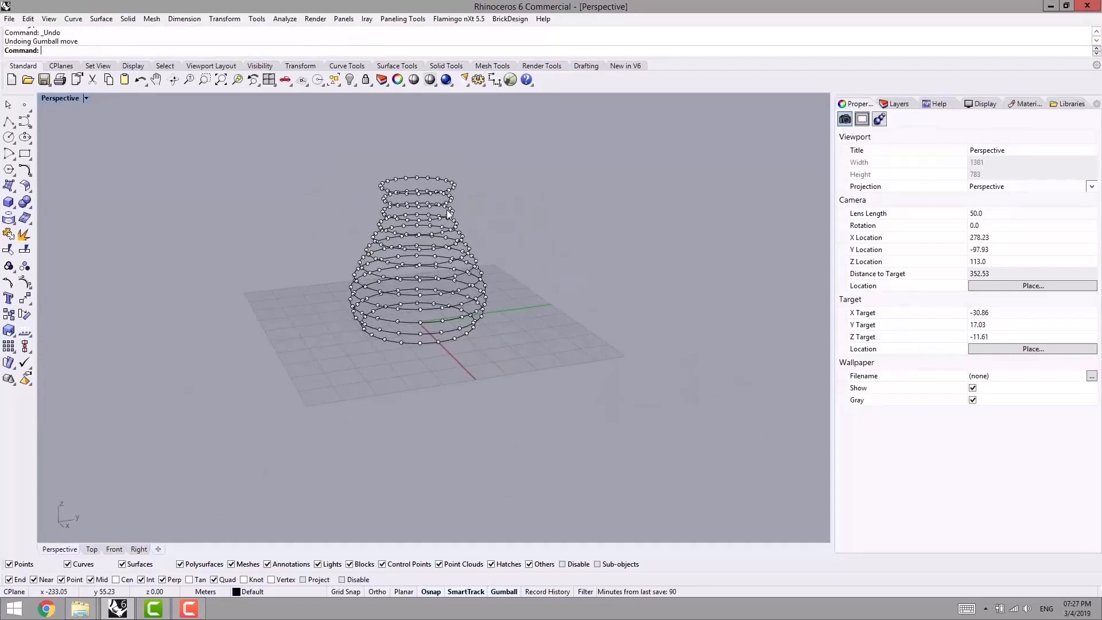
- Run Panel 2D Grid on all the points of the vase-shaped paneling grid
right_drag(397, 227, 412, 186)
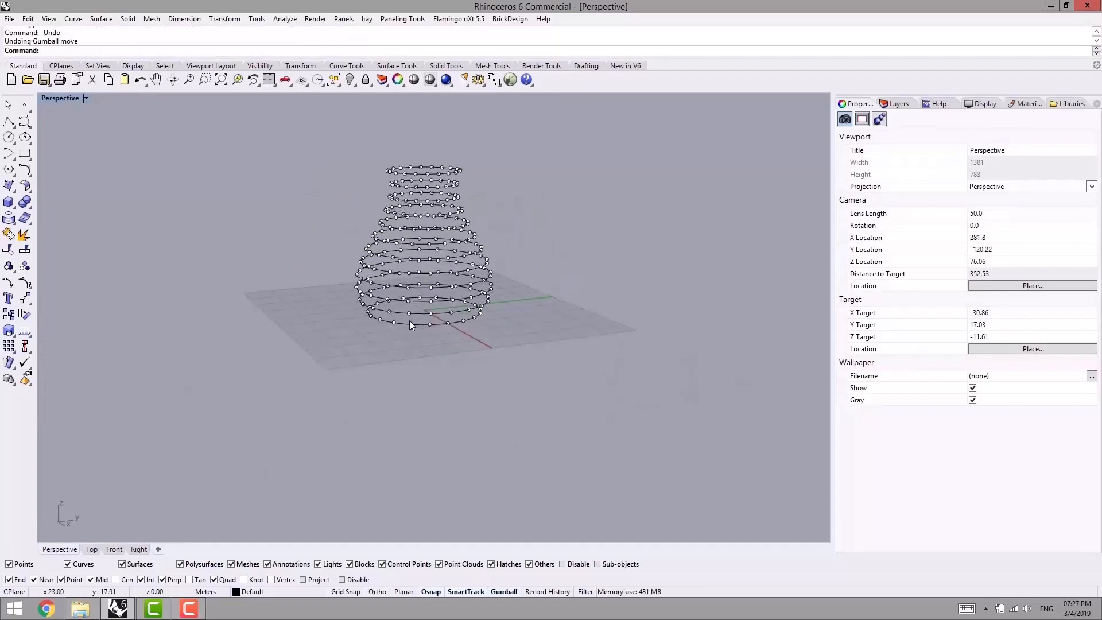
scroll(422, 321, up, 2)
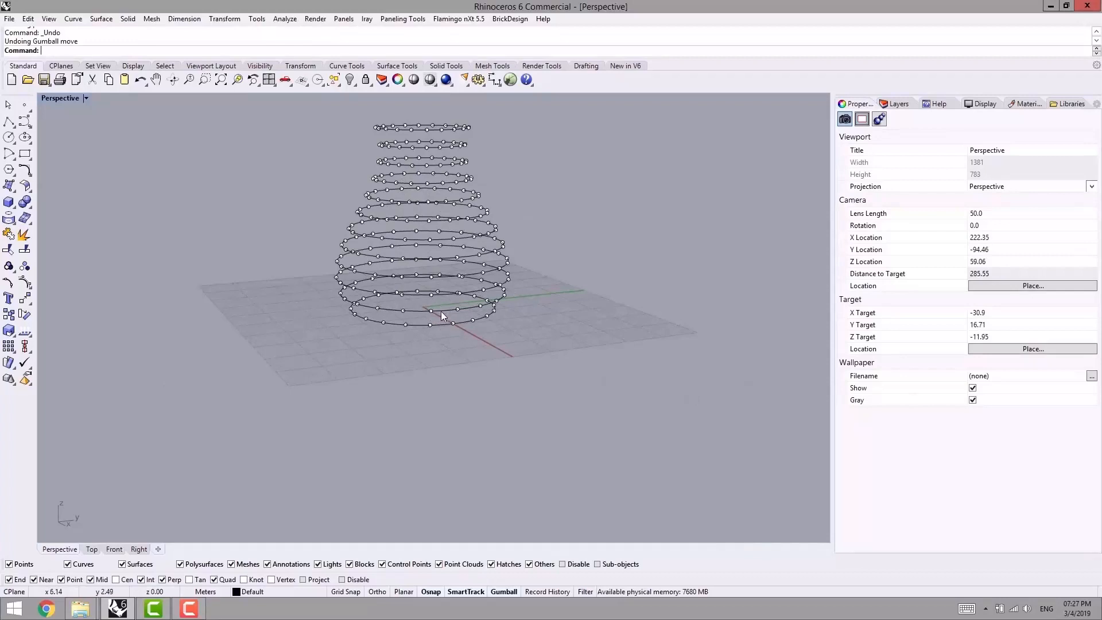
right_drag(441, 311, 438, 182)
right_drag(443, 357, 395, 185)
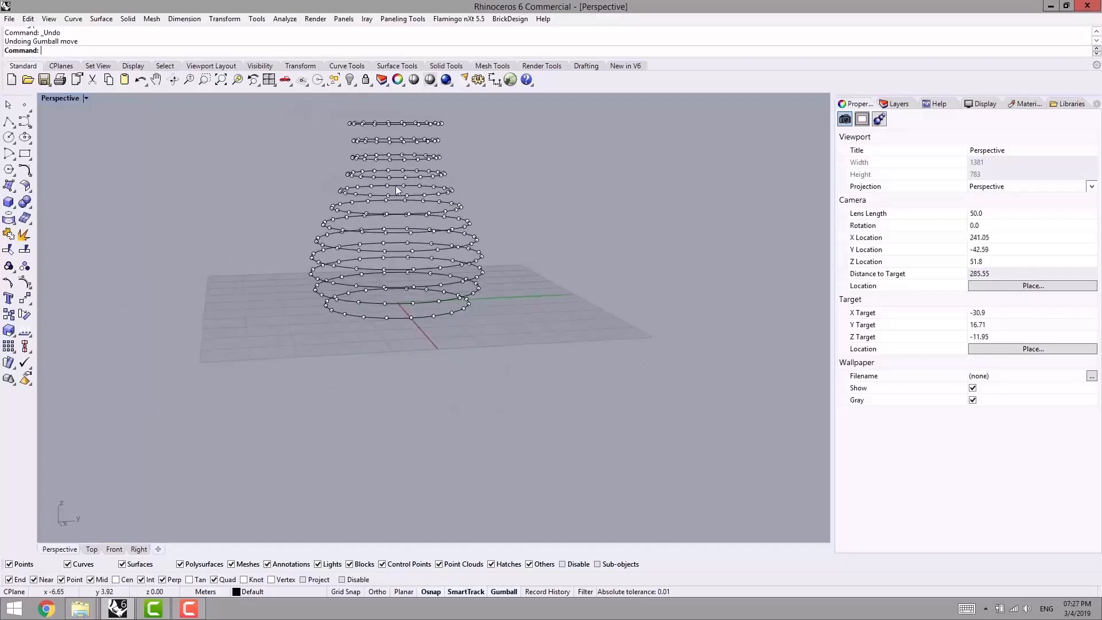
click(402, 19)
mouse_move(368, 47)
click(239, 60)
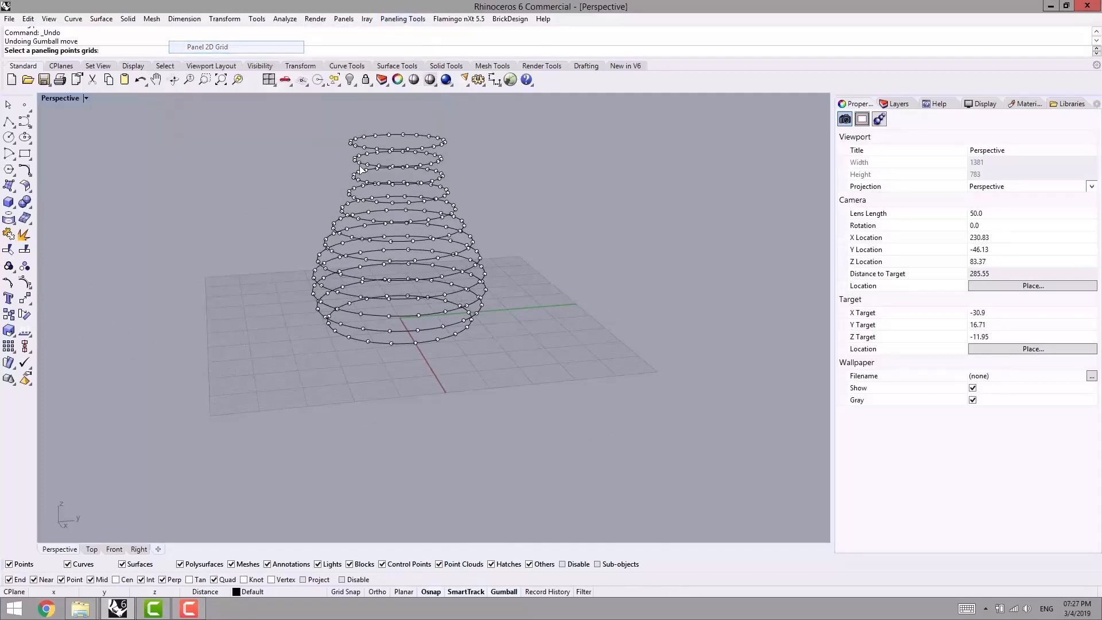
click(443, 146)
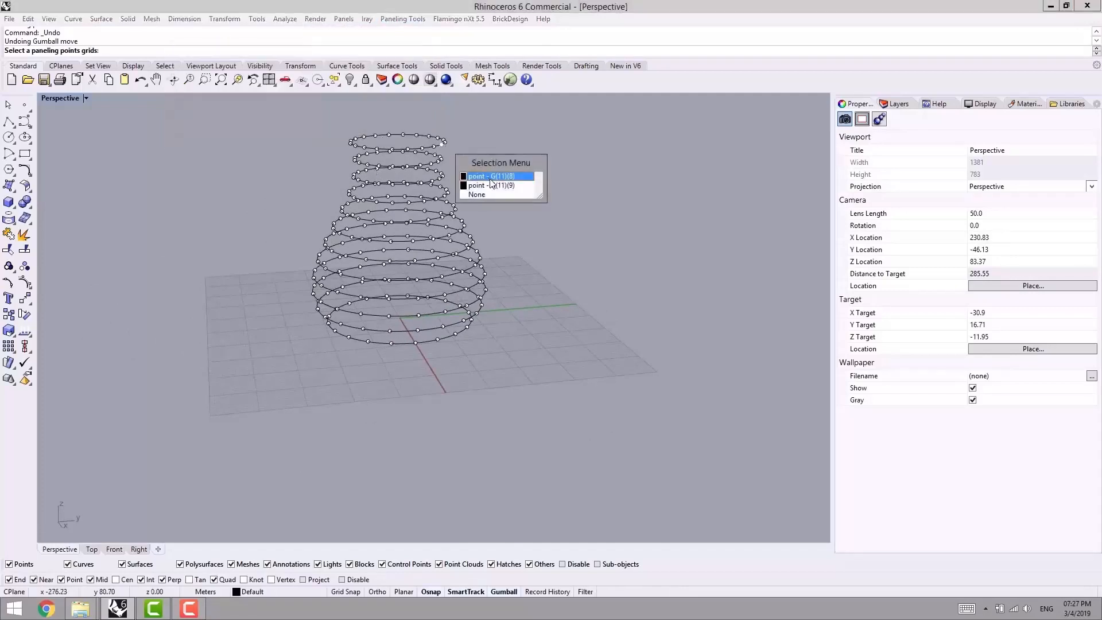
click(487, 194)
drag(292, 122, 562, 400)
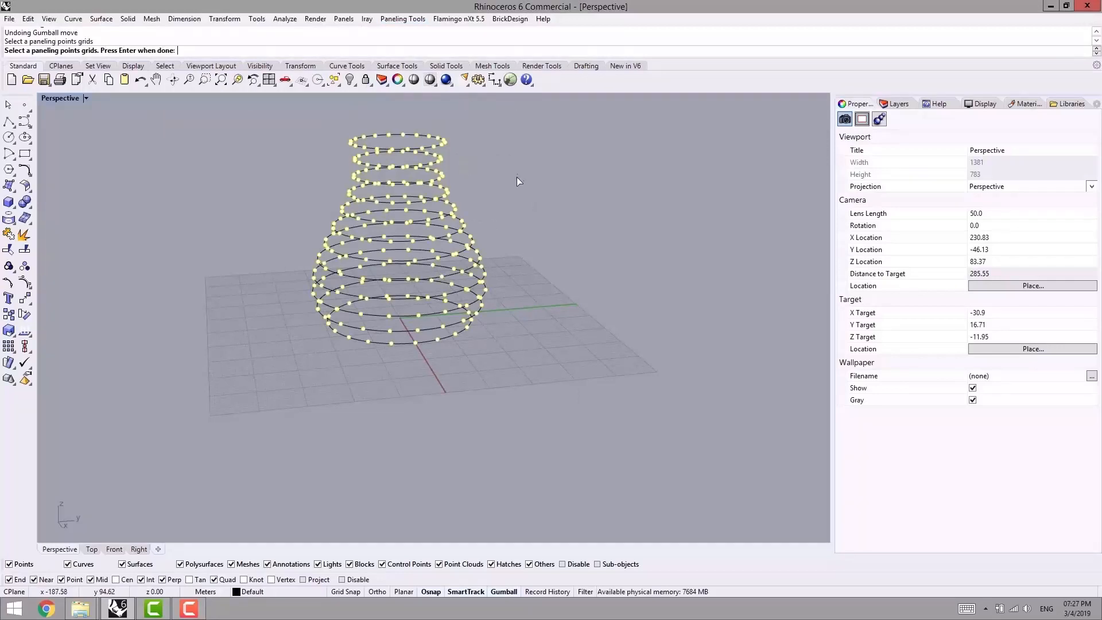
key(Return)
- Finish the paneling and move the resulting diagonal lattice of curves beside the point grid
key(Return)
right_drag(461, 211, 515, 292)
scroll(511, 258, up, 2)
right_drag(510, 246, 501, 231)
right_drag(479, 192, 555, 201)
key(Return)
drag(533, 252, 304, 248)
click(324, 292)
scroll(326, 287, down, 10)
mouse_move(327, 286)
right_down()
mouse_move(396, 289)
mouse_move(321, 300)
right_up()
- Delete all the circles, grid points and lattice panels to clear the scene
drag(445, 205, 204, 395)
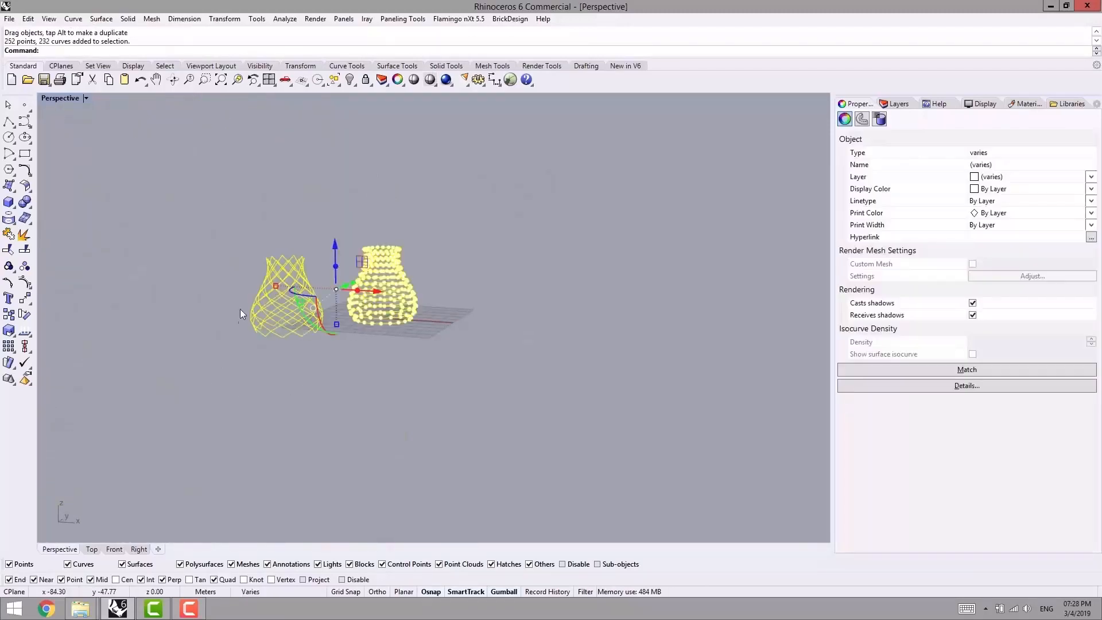
key(Delete)
mouse_move(438, 263)
right_down()
mouse_move(419, 295)
mouse_move(440, 270)
right_up()
right_drag(438, 350, 406, 333)
scroll(388, 235, up, 4)
right_drag(417, 275, 360, 304)
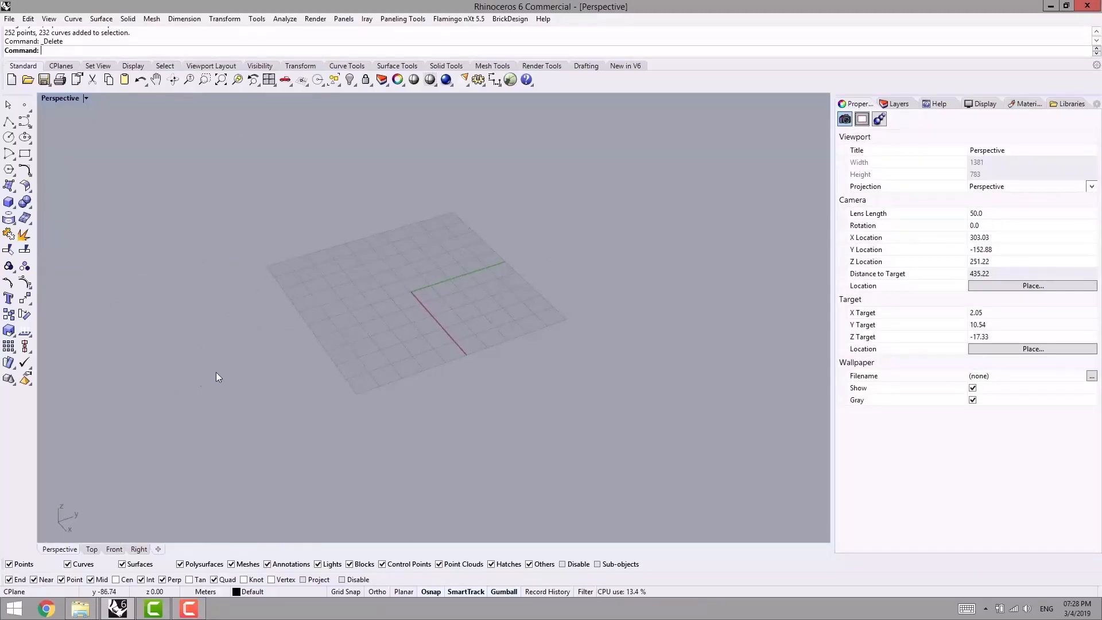
- In the Top view, draw an arched interpolated curve through three points, with its middle point on the origin
click(91, 549)
right_drag(201, 418, 226, 271)
middle_click(233, 286)
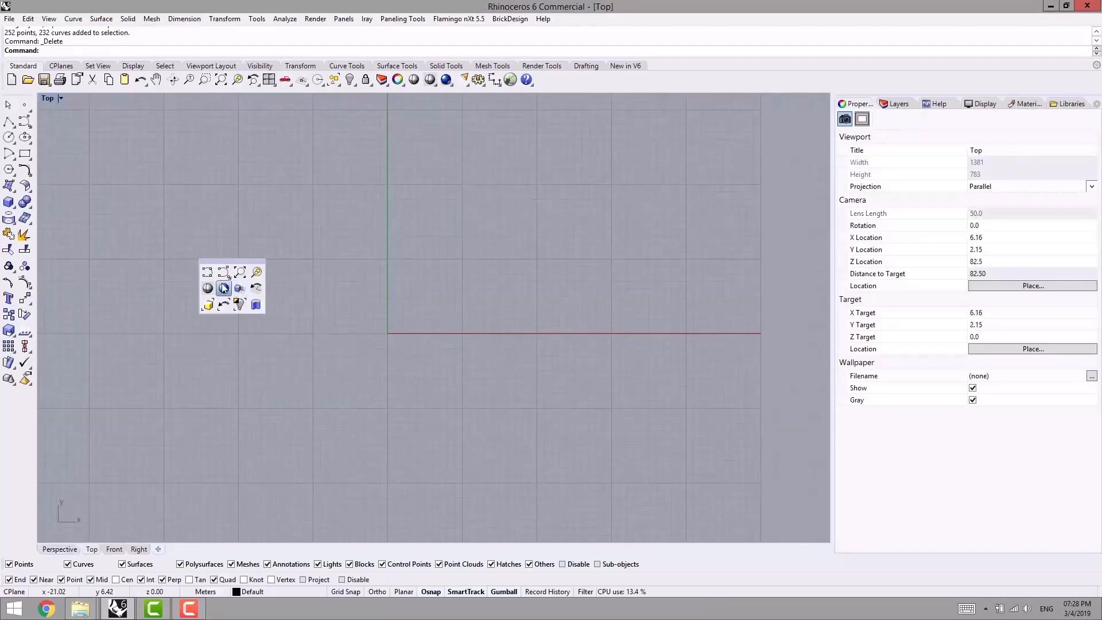
click(207, 270)
click(145, 389)
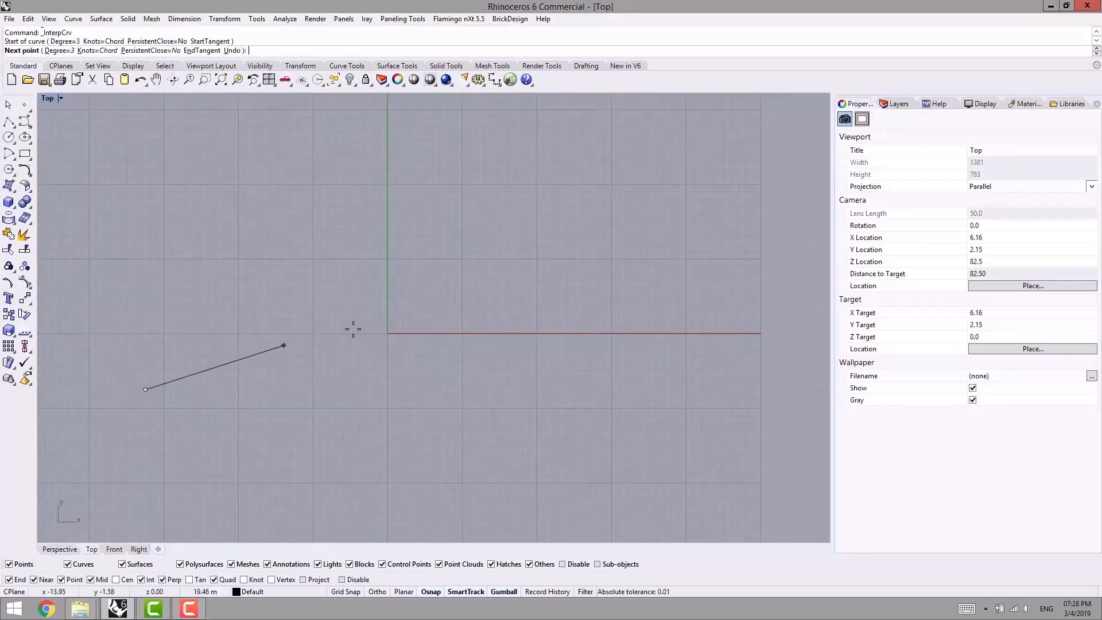
click(387, 335)
click(637, 401)
right_click(638, 402)
- Mirror the arched curve across a horizontal line above it, keeping the original
scroll(530, 451, down, 8)
right_drag(522, 454, 535, 508)
right_drag(487, 391, 468, 341)
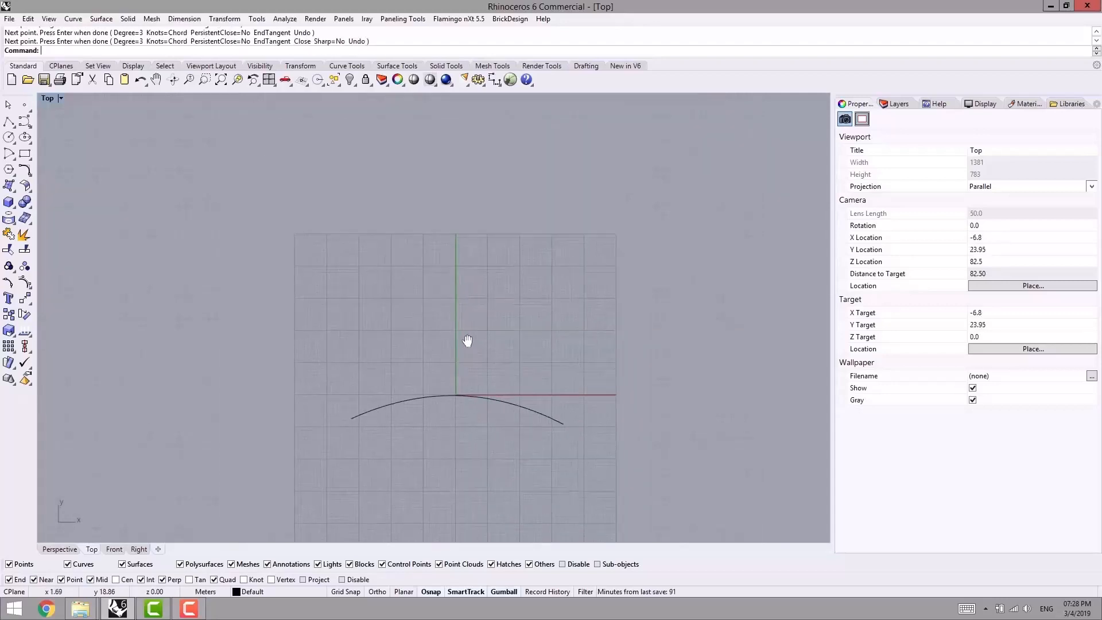
drag(447, 436, 436, 422)
text(MI)
key(Return)
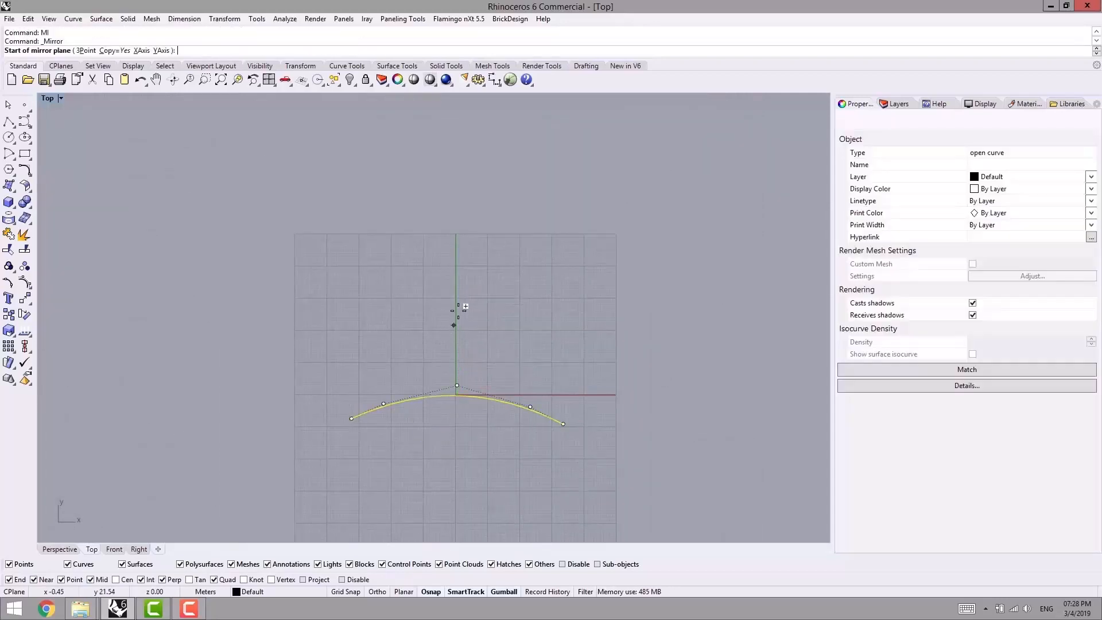
click(457, 315)
click(548, 315)
right_drag(580, 331, 597, 320)
key(Escape)
- Create 12 tween curves between the two mirrored arcs, flipping the upper arc's direction to match the lower one
text(TweenCurves)
key(Return)
click(499, 387)
click(470, 224)
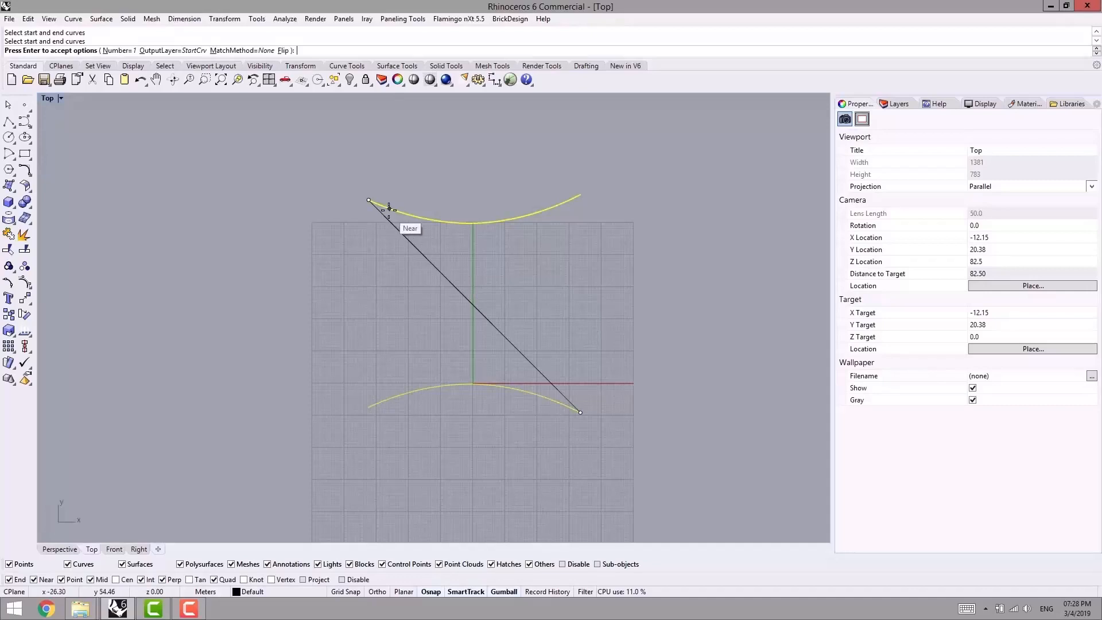
click(369, 202)
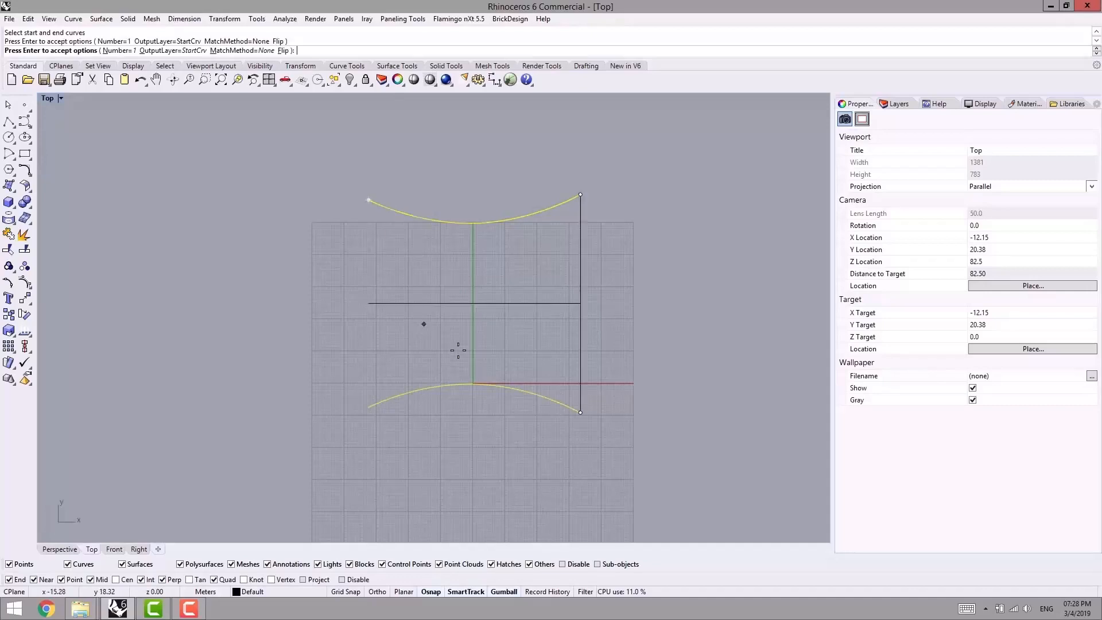
click(116, 51)
text(12)
key(Return)
right_drag(454, 378, 442, 372)
right_click(656, 331)
right_drag(611, 317, 613, 347)
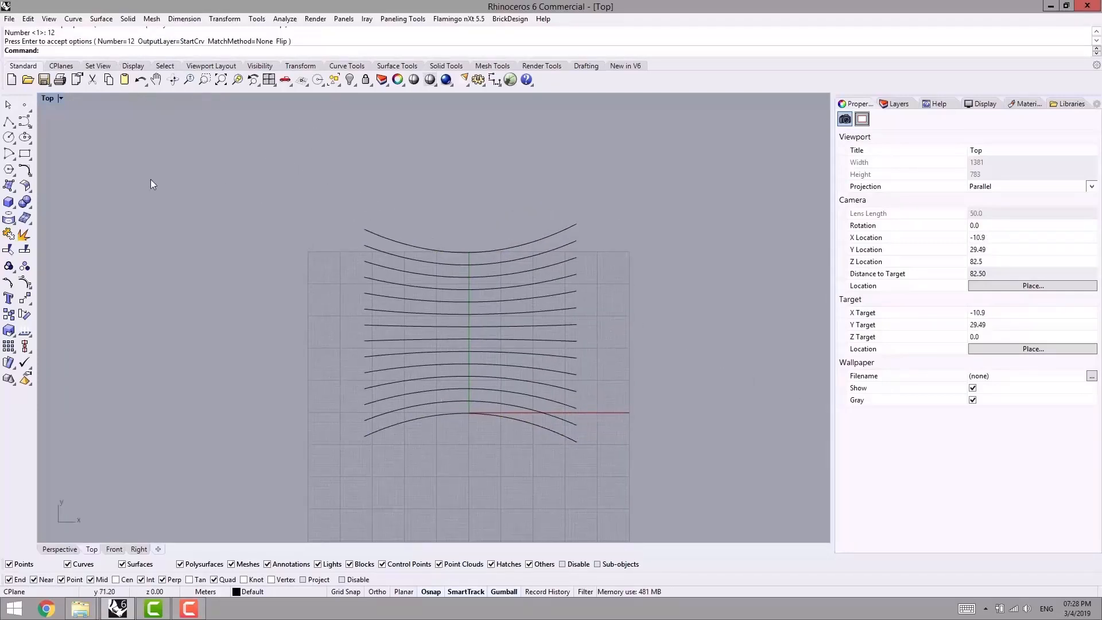
- Make Layer 01 current and draw an interpolated curve through three points down the left part of the tweened curves, bowing inward
middle_click(294, 193)
click(322, 212)
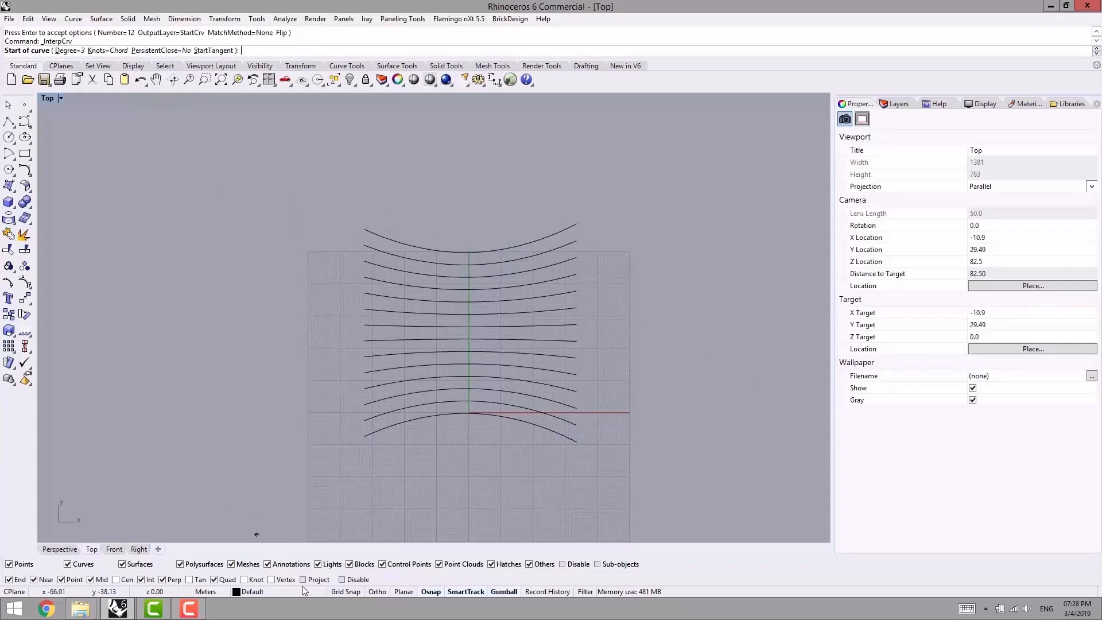
click(303, 591)
click(253, 497)
scroll(439, 238, up, 2)
click(383, 185)
click(420, 333)
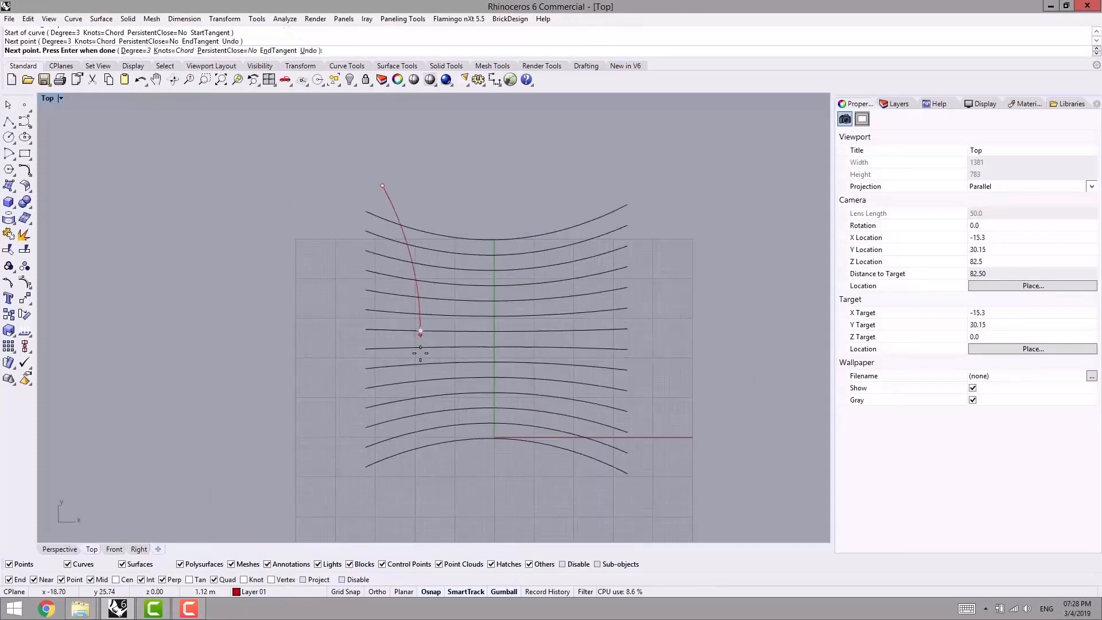
click(366, 505)
key(Return)
right_drag(519, 499, 507, 373)
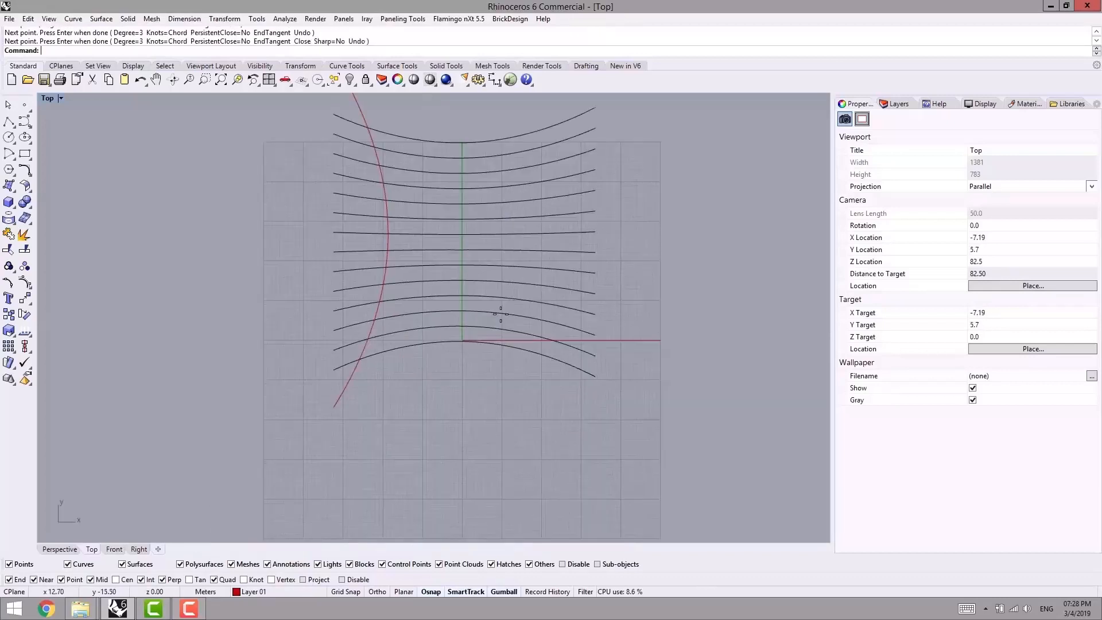
- Draw a second interpolated curve through three points down the right part of the tweened curves, bowing inward toward the first
key(Return)
right_drag(515, 201, 518, 317)
click(590, 205)
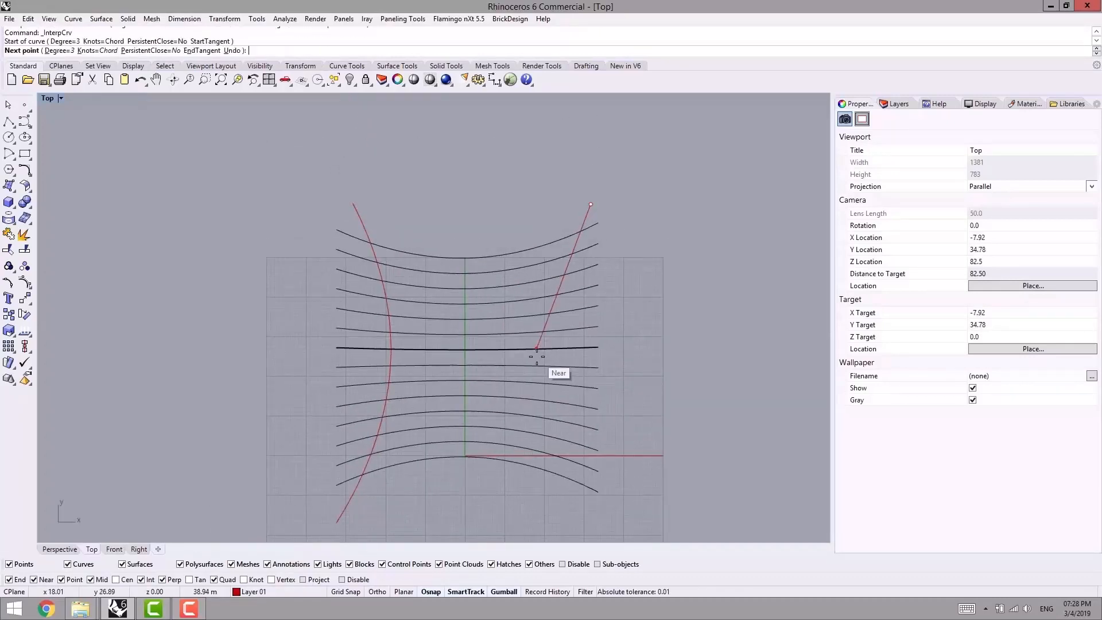
click(551, 348)
click(588, 524)
key(Return)
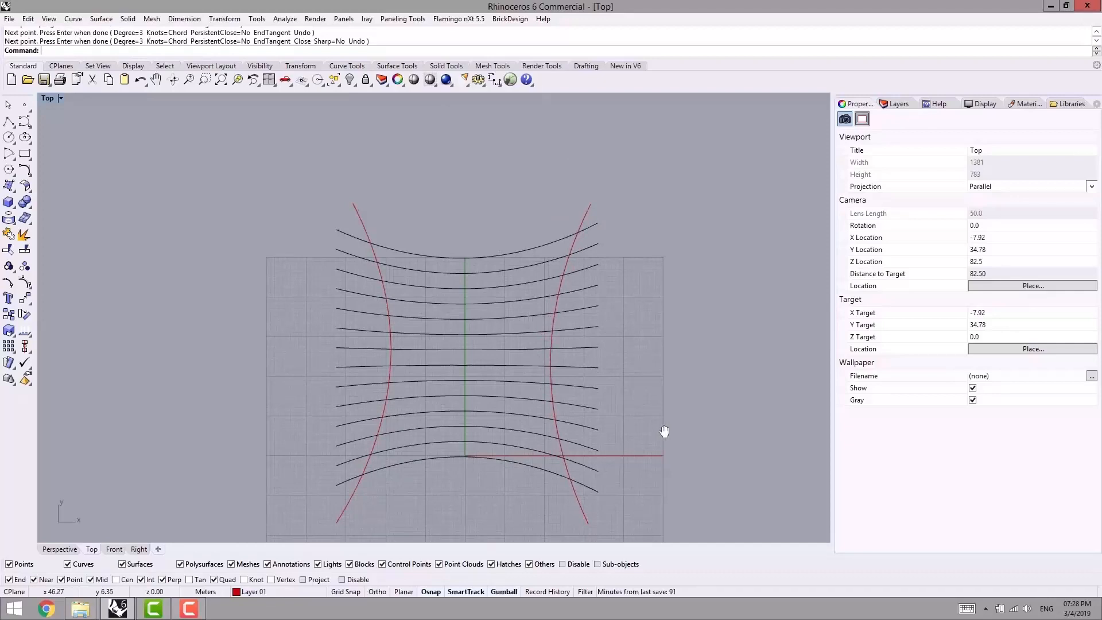
- Create 12 tween curves between the two red vertical curves
right_drag(655, 427, 672, 426)
text(Tw)
key(Return)
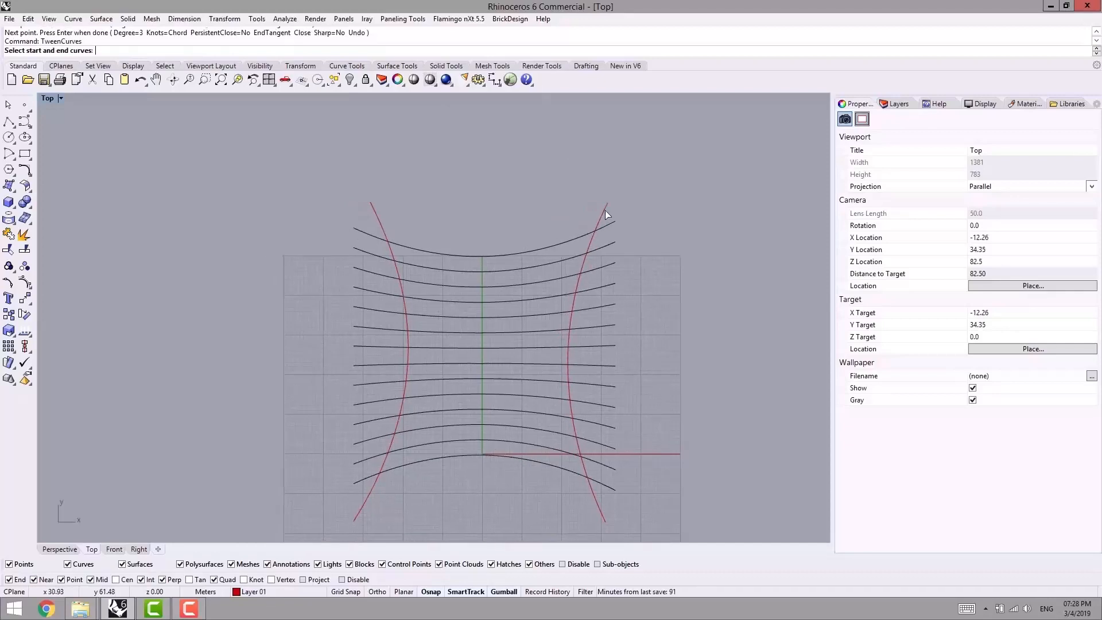
click(605, 211)
click(379, 221)
key(Return)
- In the Perspective view, place a point object where the outermost red and black curves cross, and undo it
right_drag(630, 270, 633, 218)
right_drag(484, 347, 442, 350)
click(75, 549)
right_drag(154, 497, 453, 249)
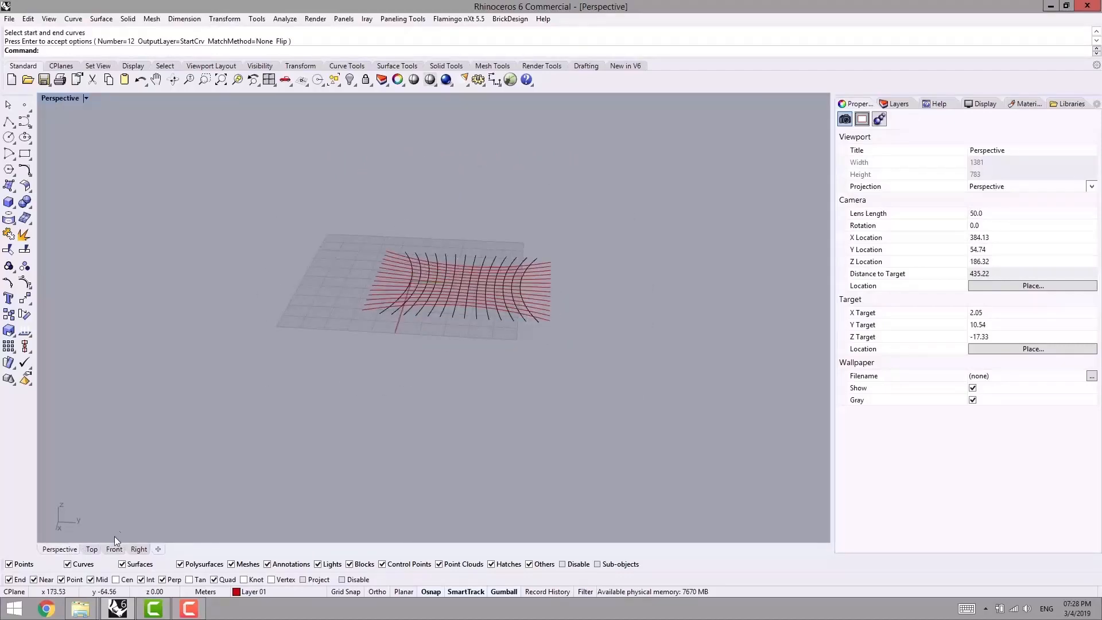
scroll(387, 311, up, 8)
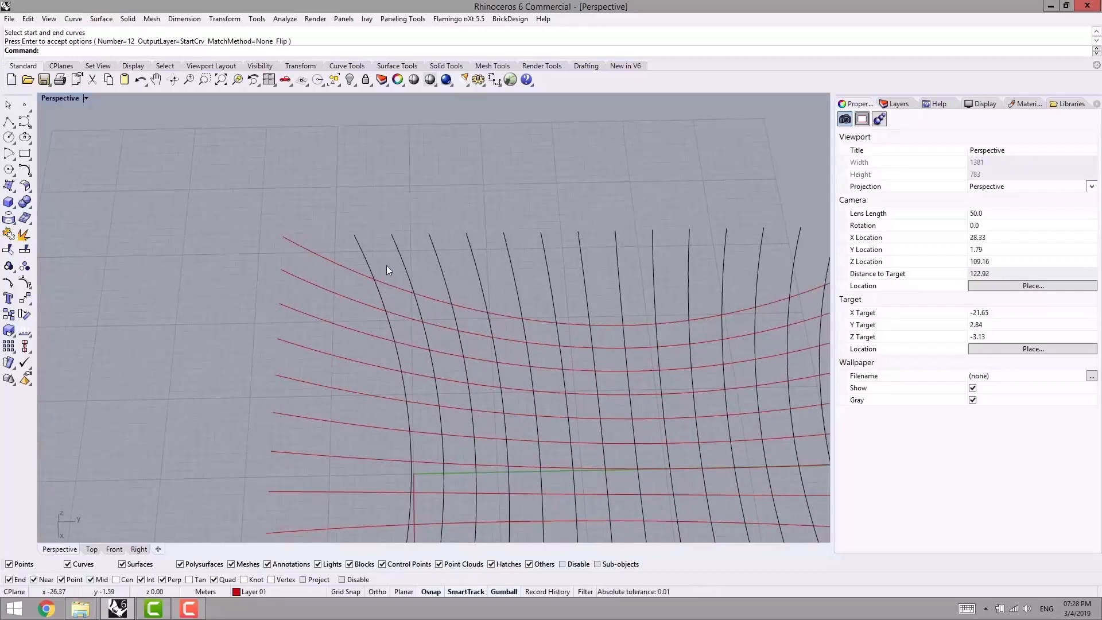
scroll(374, 287, up, 2)
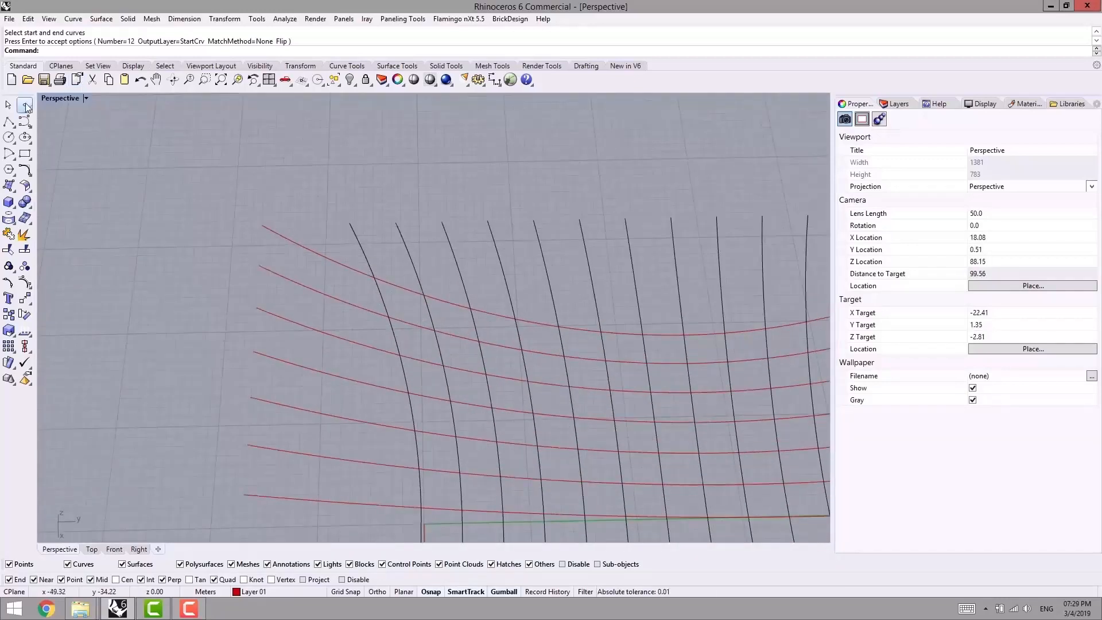
click(26, 105)
click(375, 278)
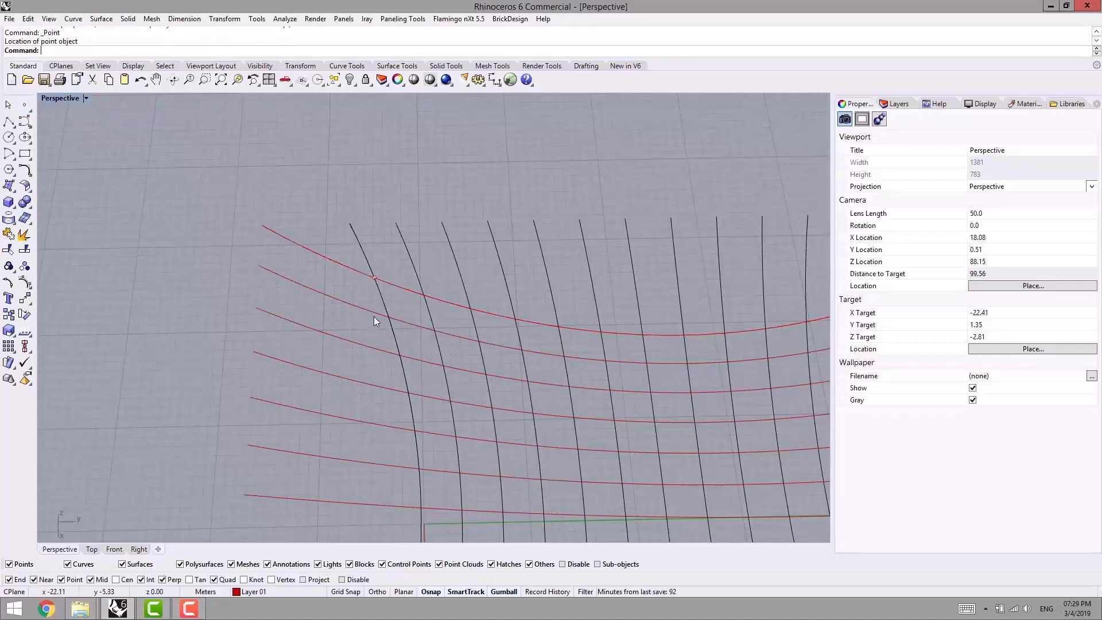
key(ctrl+z)
- In the Top view, start PanelingTools' Intersect Grid of Curves and select all the red curves as the first direction
scroll(339, 284, down, 8)
right_drag(340, 284, 109, 498)
click(91, 550)
scroll(329, 288, up, 2)
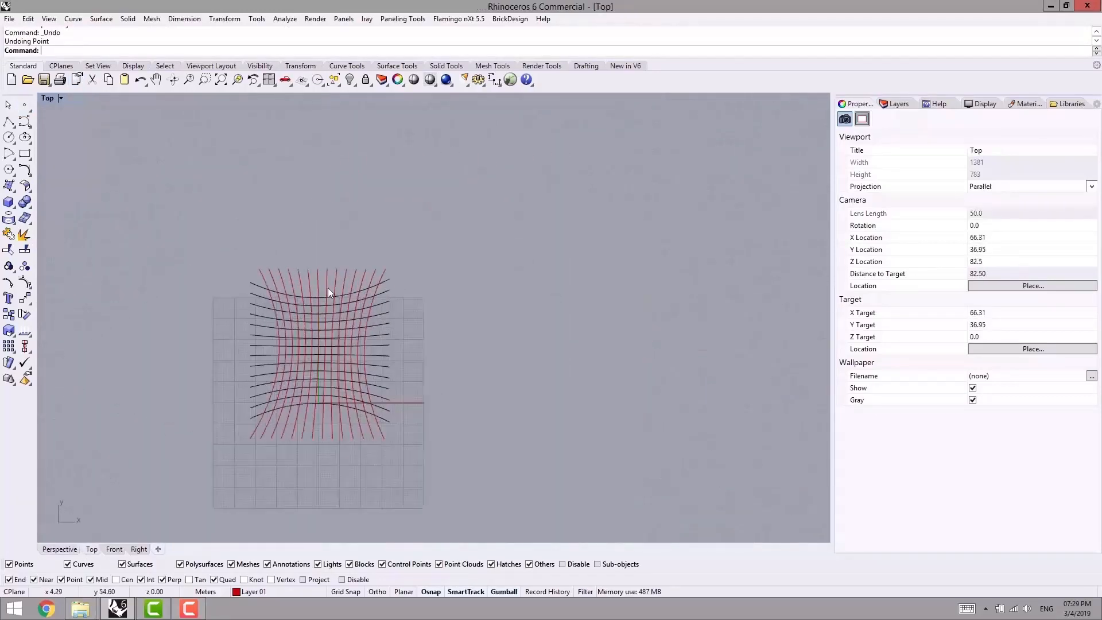
scroll(319, 270, up, 2)
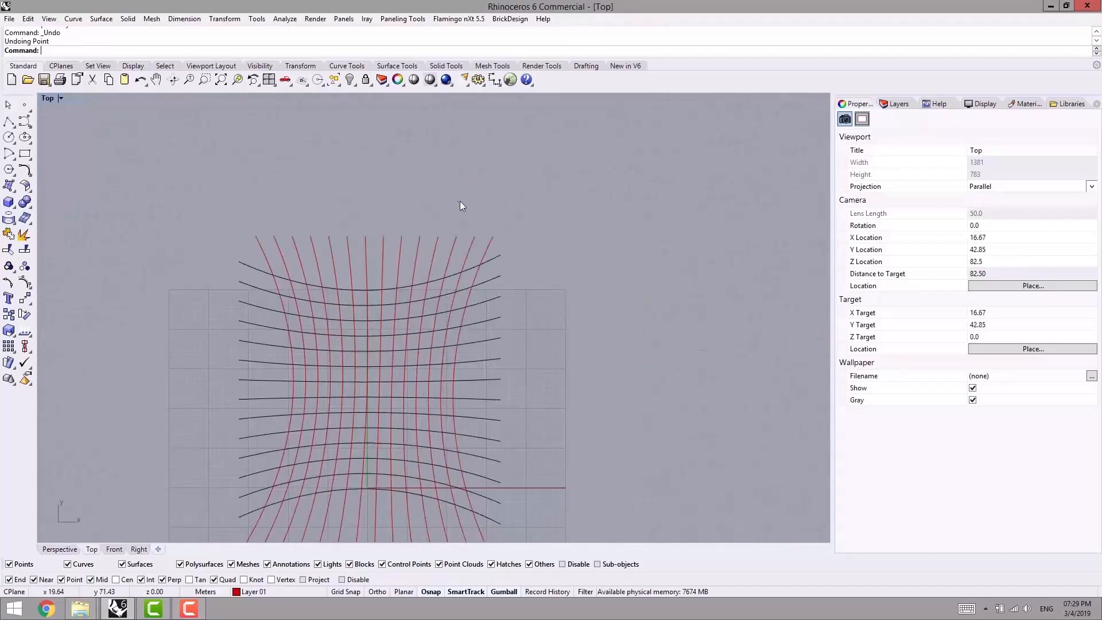
right_drag(270, 290, 269, 252)
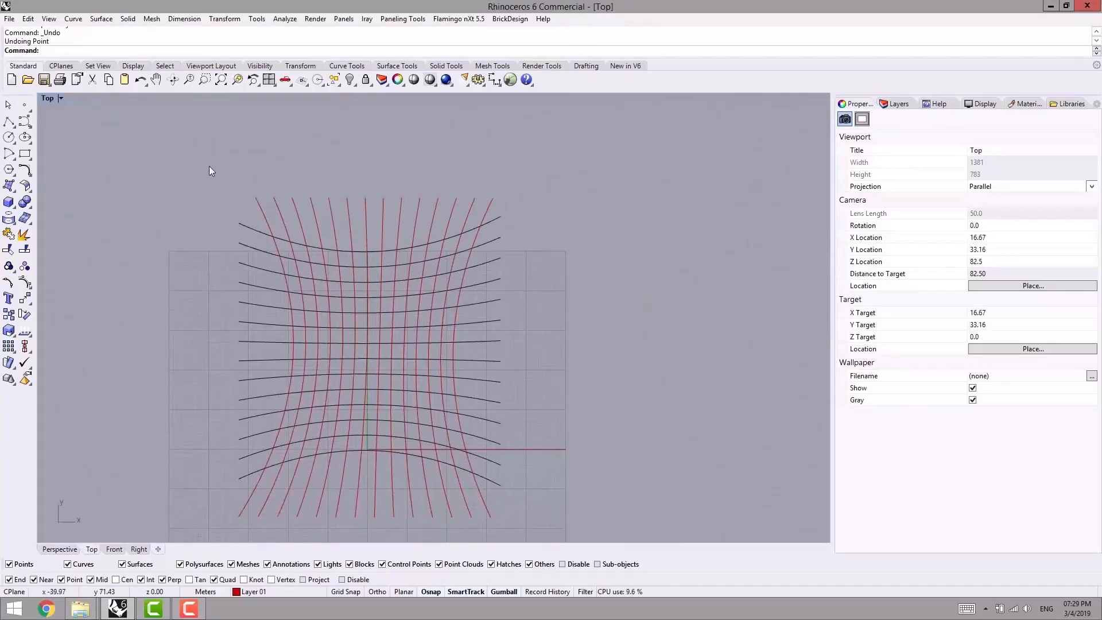
click(396, 20)
mouse_move(374, 35)
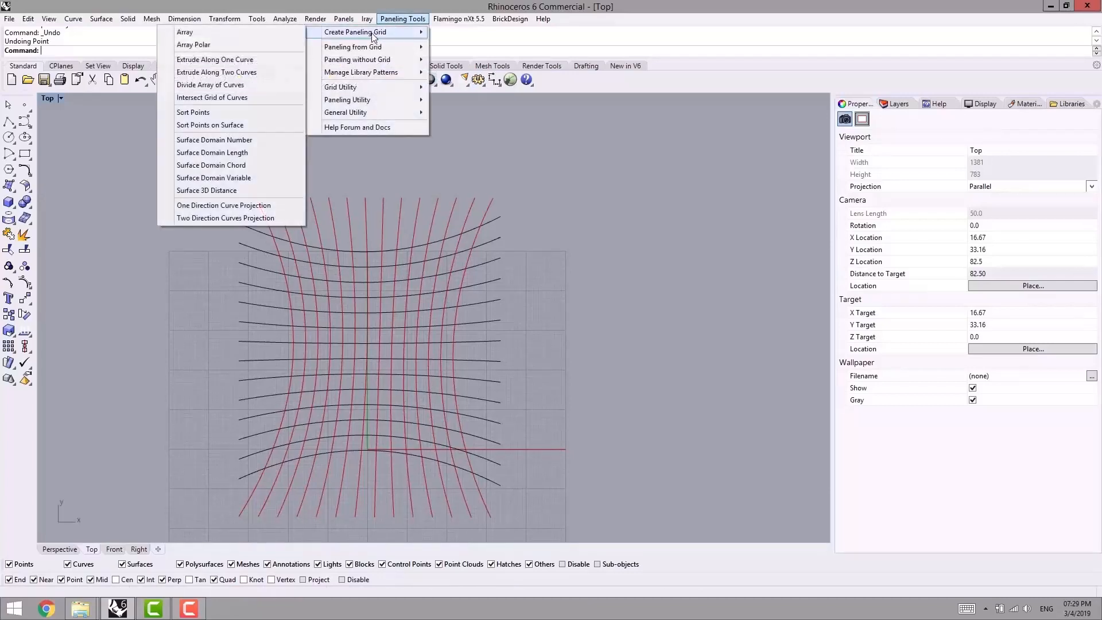
click(217, 101)
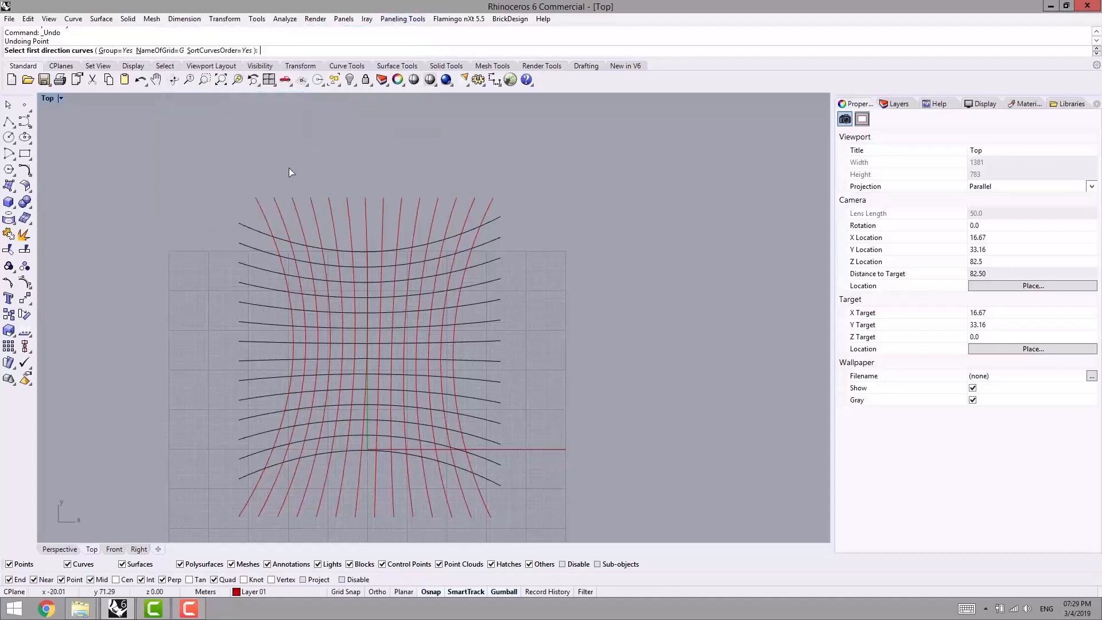
right_drag(288, 167, 307, 190)
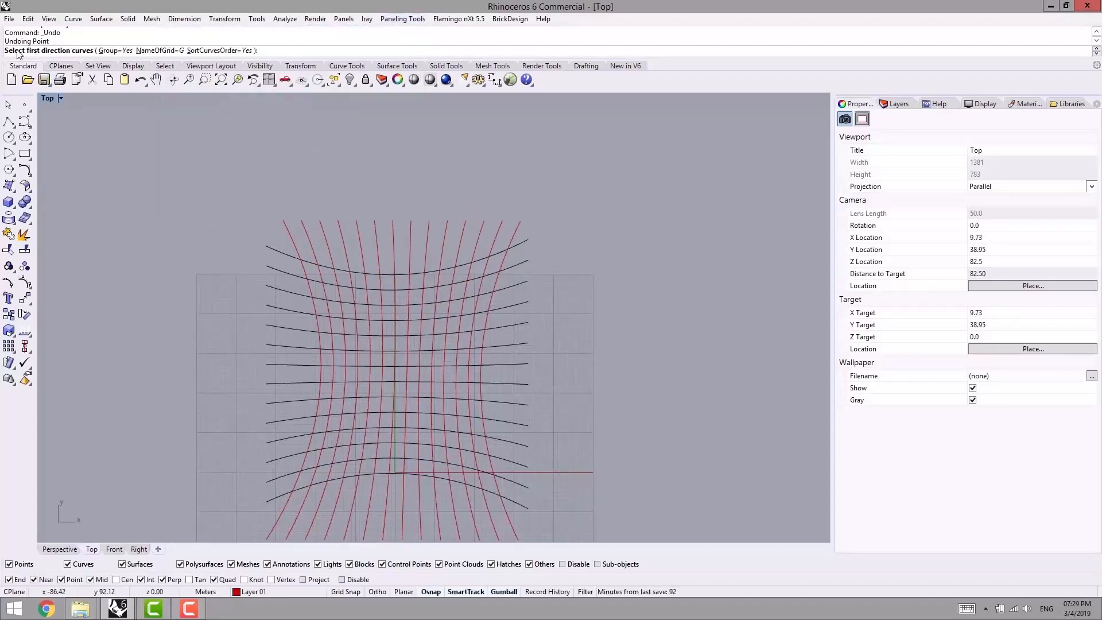
right_drag(353, 195, 384, 209)
drag(570, 191, 296, 240)
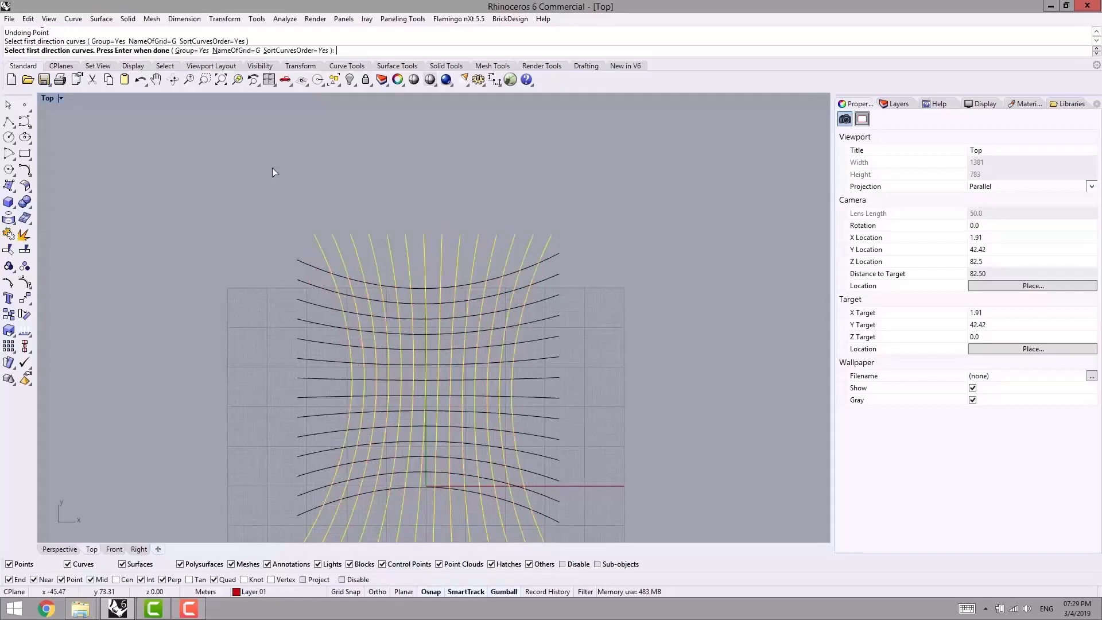
right_click(405, 158)
- Select all the black curves as the second direction and generate the intersection grid
right_drag(505, 252, 472, 186)
drag(559, 165, 521, 463)
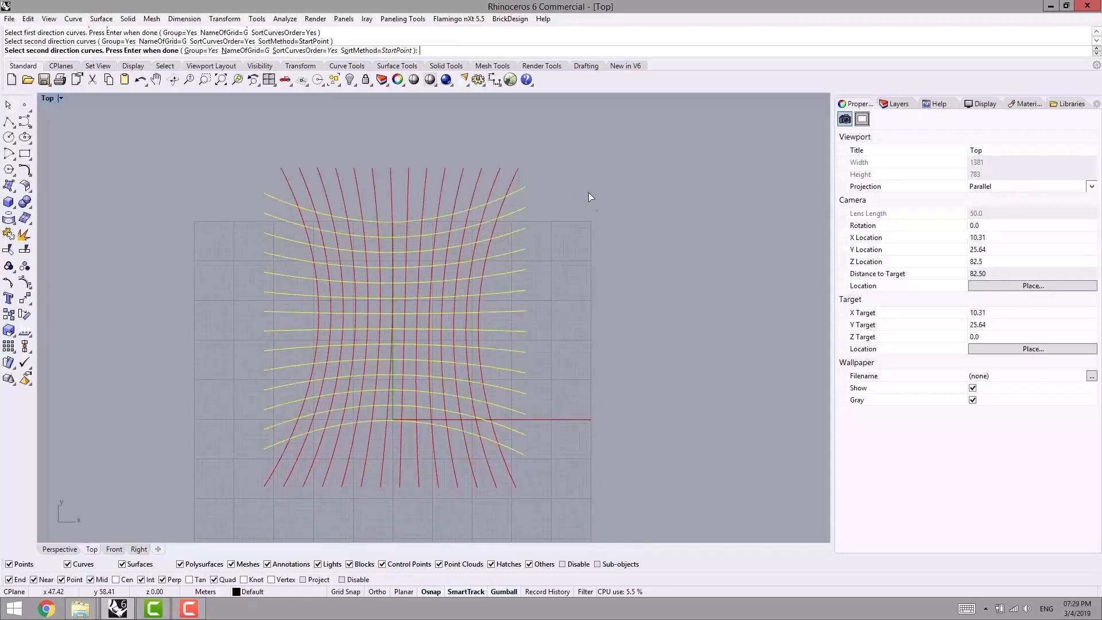
right_click(592, 238)
- Move the grouped grid points horizontally clear of the curves, to their right
right_drag(578, 382, 616, 291)
right_drag(505, 263, 362, 315)
drag(325, 290, 650, 295)
right_drag(707, 318, 628, 321)
click(624, 249)
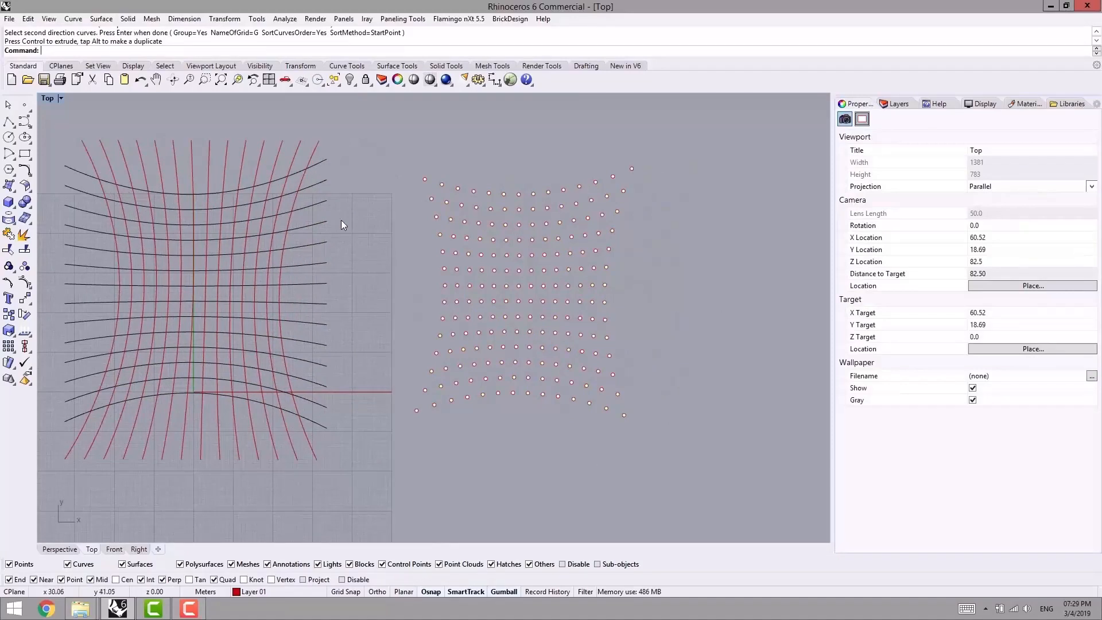
- Ungroup the intersection grid points and deselect them
click(426, 180)
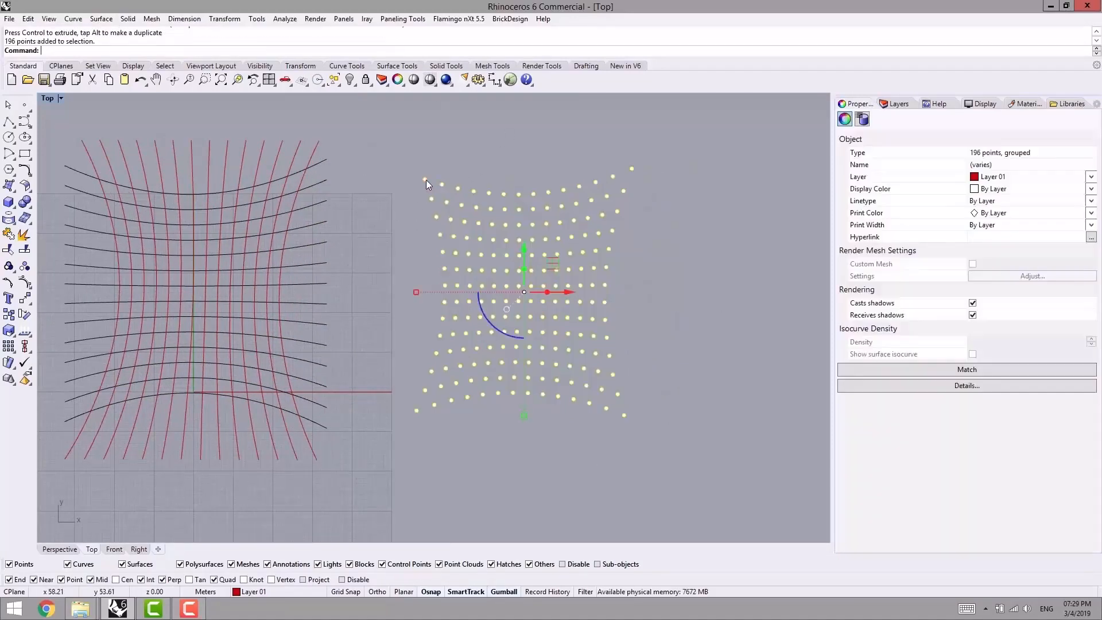
right_click(25, 265)
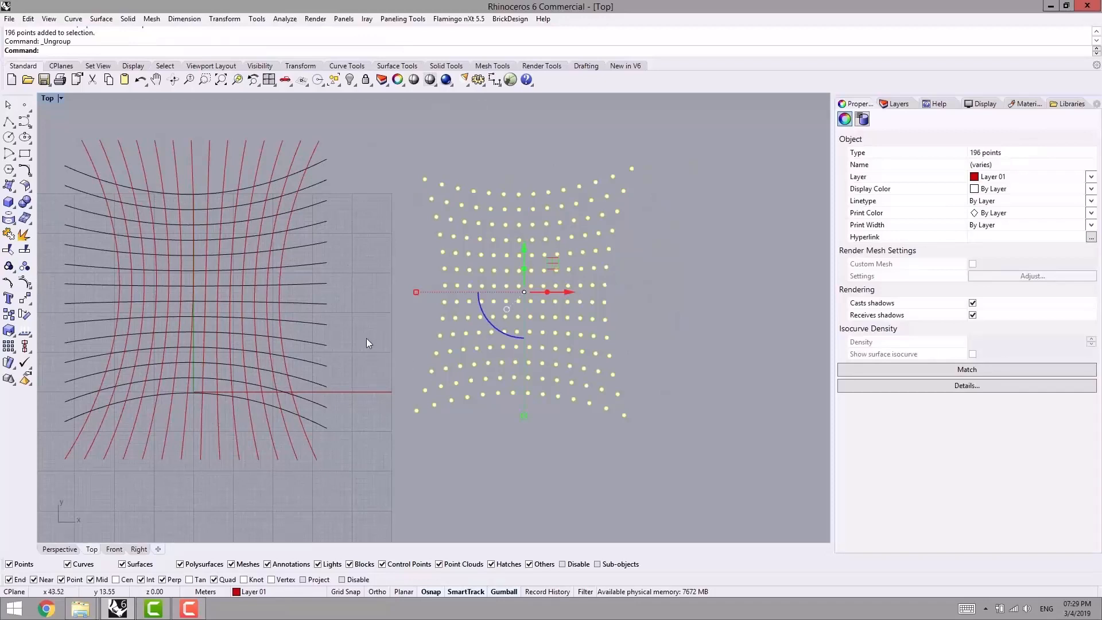
key(Escape)
- Examine the names of the first three points along the grid's bottom row, starting at the lower-left corner
click(415, 411)
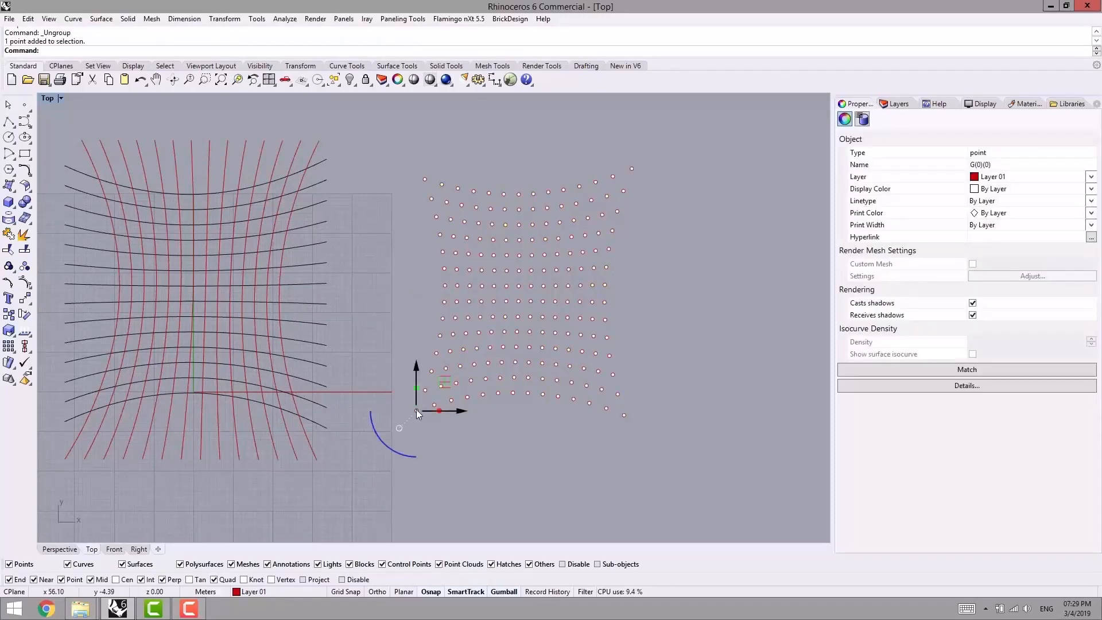
right_drag(480, 457, 454, 445)
key(Escape)
scroll(405, 398, up, 2)
click(411, 389)
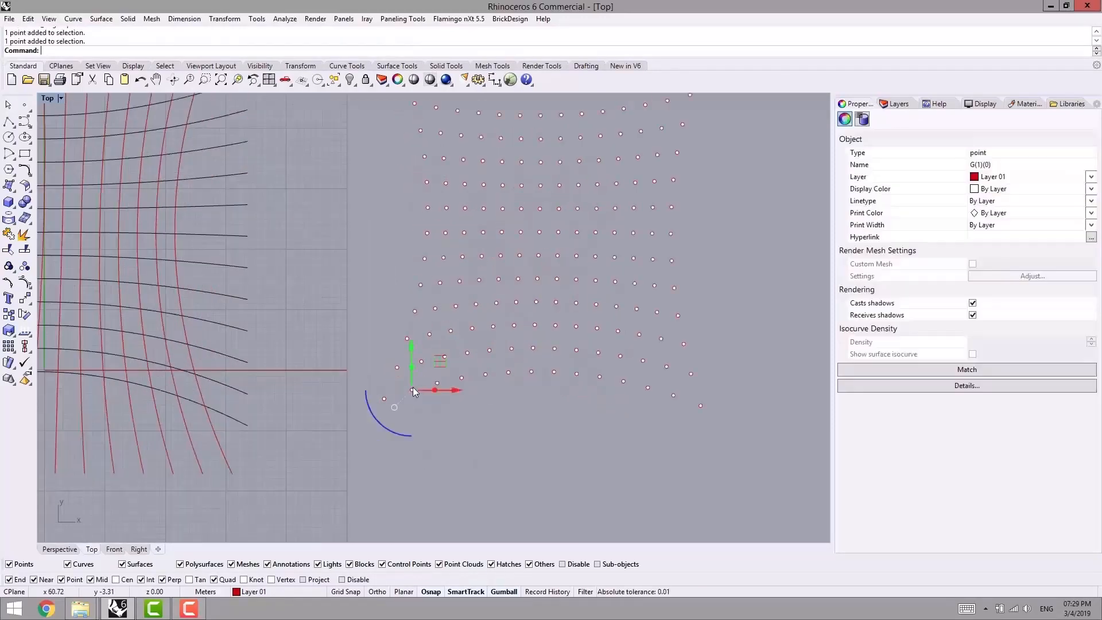
key(Escape)
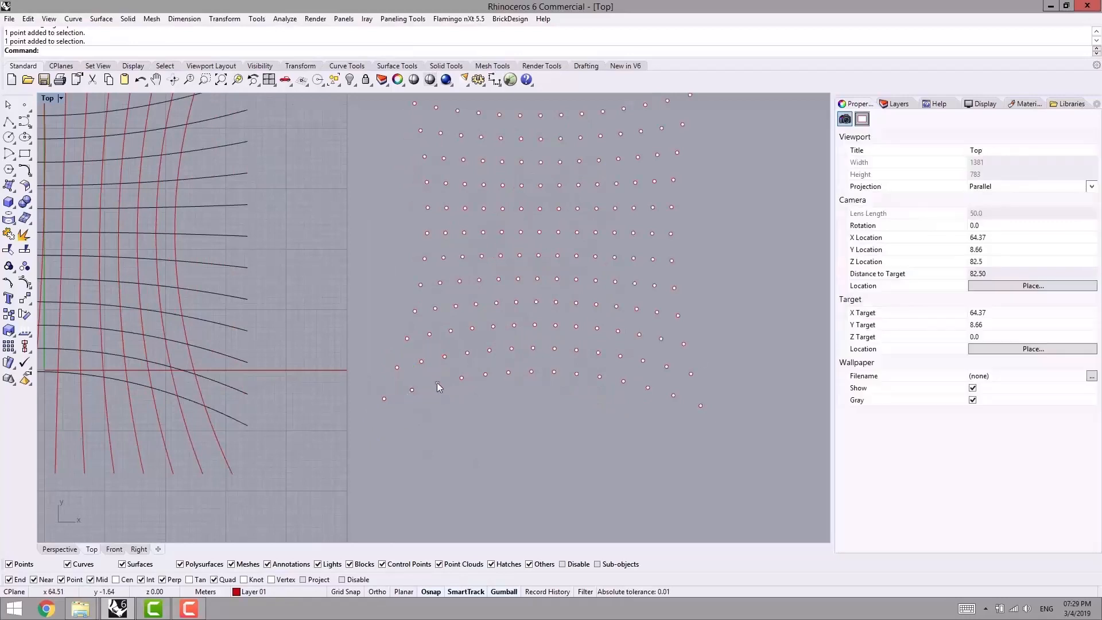
click(437, 383)
key(Escape)
scroll(613, 324, down, 3)
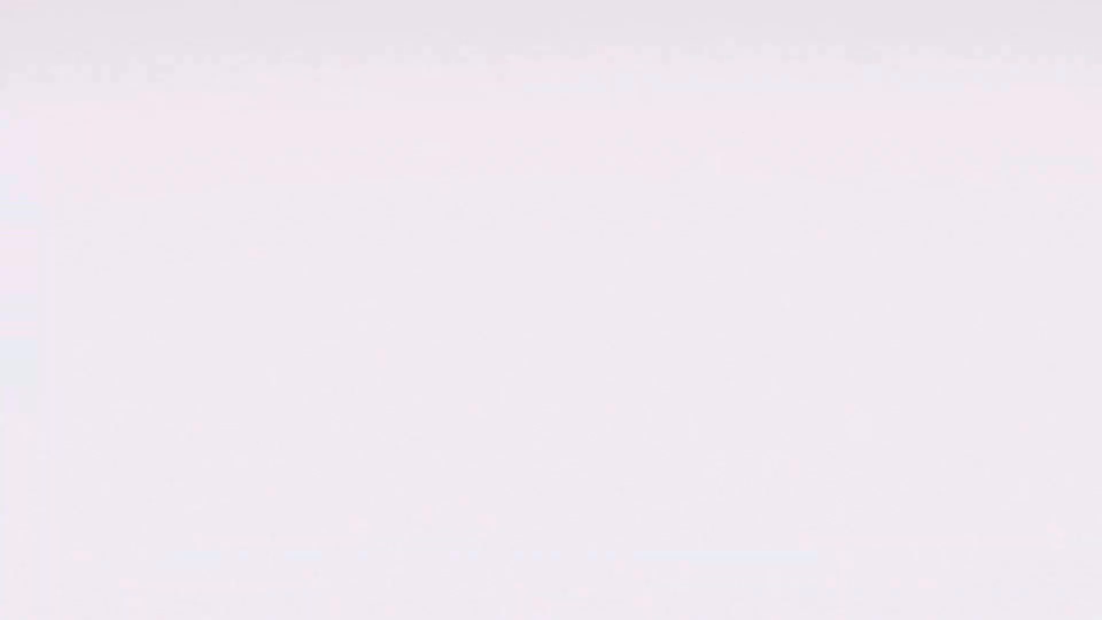